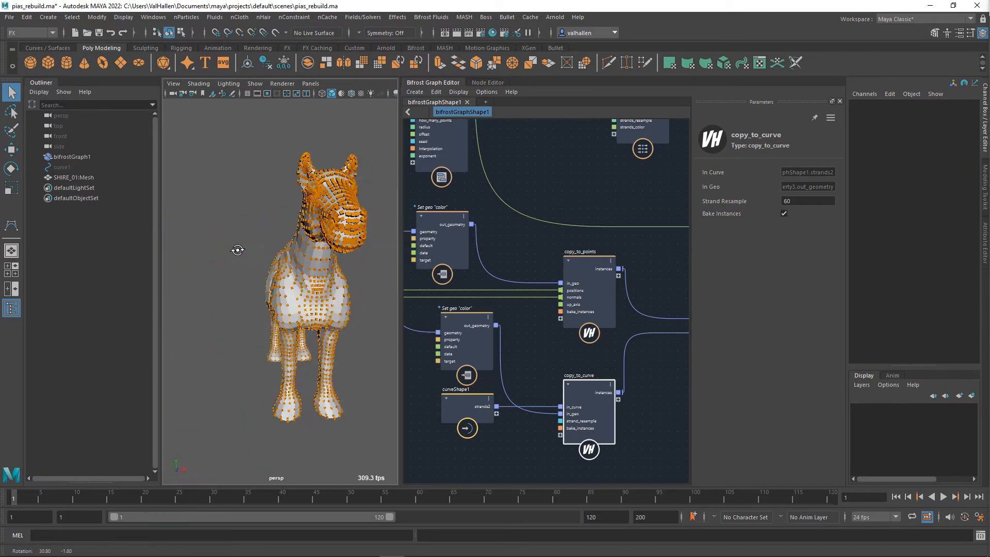
- Examine the horse mesh and the orange cubes instanced on its points from several angles
alt+right_drag(199, 249, 287, 260)
scroll(303, 259, down, 5)
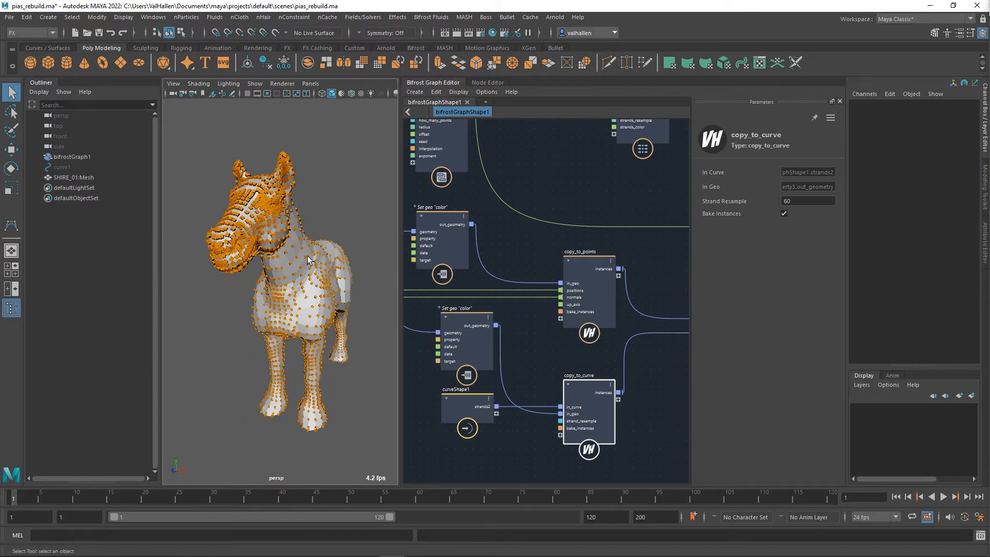
mouse_move(309, 259)
alt+mouse_down()
mouse_move(299, 262)
mouse_move(297, 250)
alt+mouse_up()
scroll(299, 262, up, 5)
scroll(299, 264, down, 5)
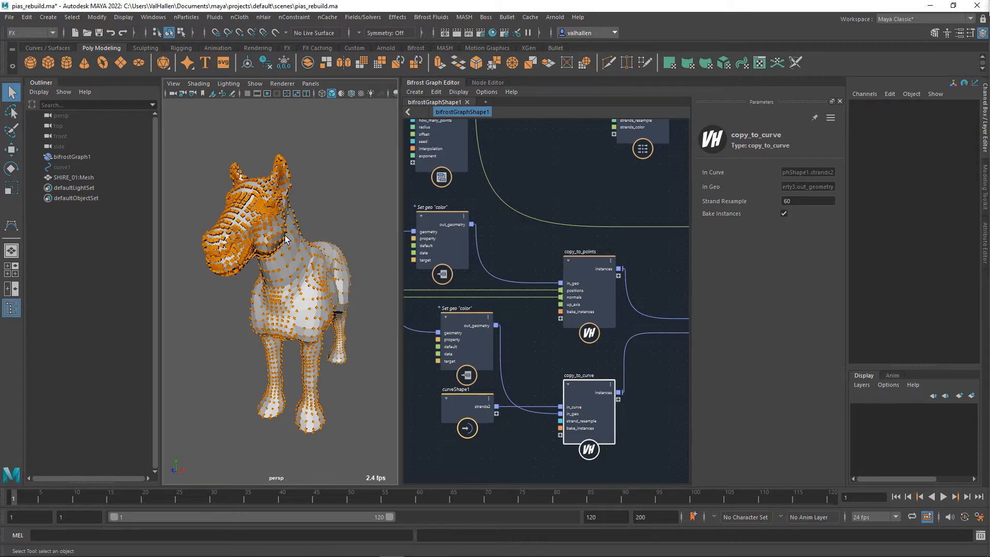
scroll(322, 284, up, 3)
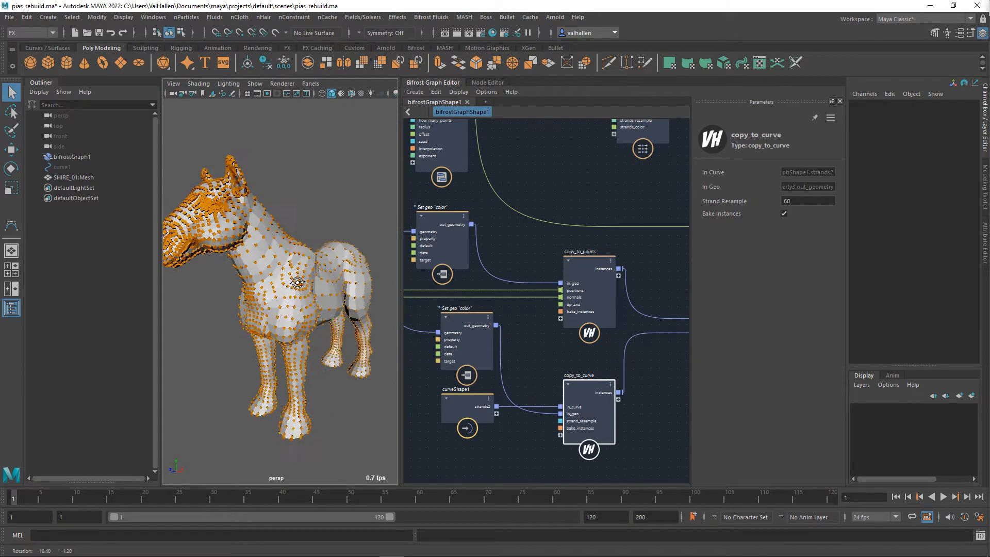
alt+drag(322, 284, 291, 284)
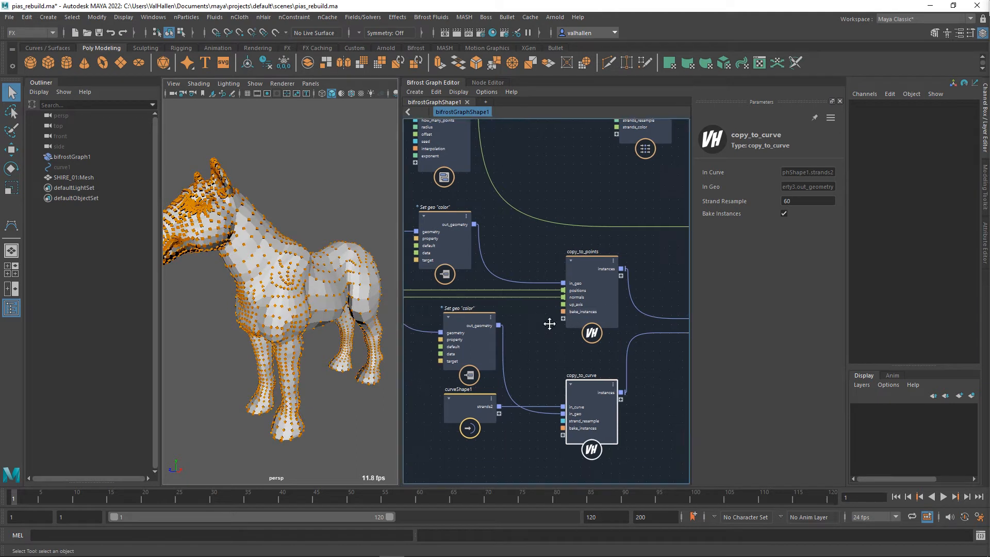
- Review the set_geo_property color, create_mesh_cube and value nodes that produce the instanced cube
middle_drag(506, 247, 582, 262)
click(533, 236)
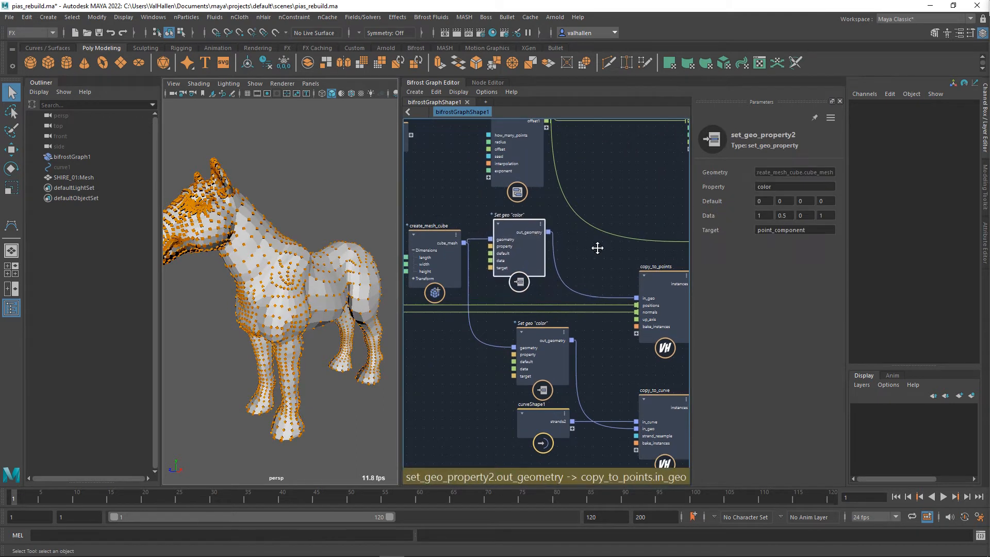
middle_drag(458, 248, 512, 236)
click(505, 232)
drag(502, 233, 502, 232)
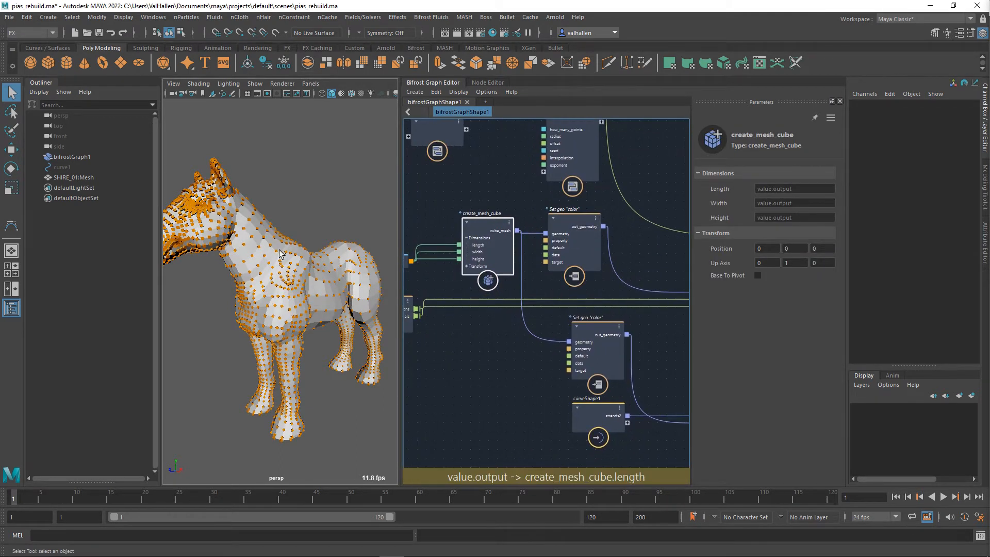
middle_drag(442, 222, 508, 224)
drag(456, 262, 453, 237)
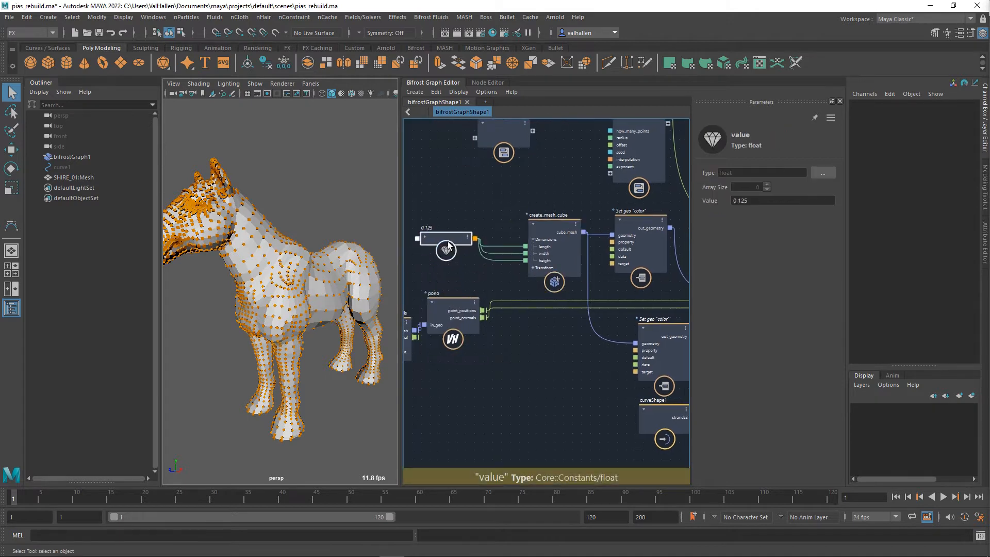
middle_drag(474, 255, 326, 260)
alt+drag(326, 260, 343, 266)
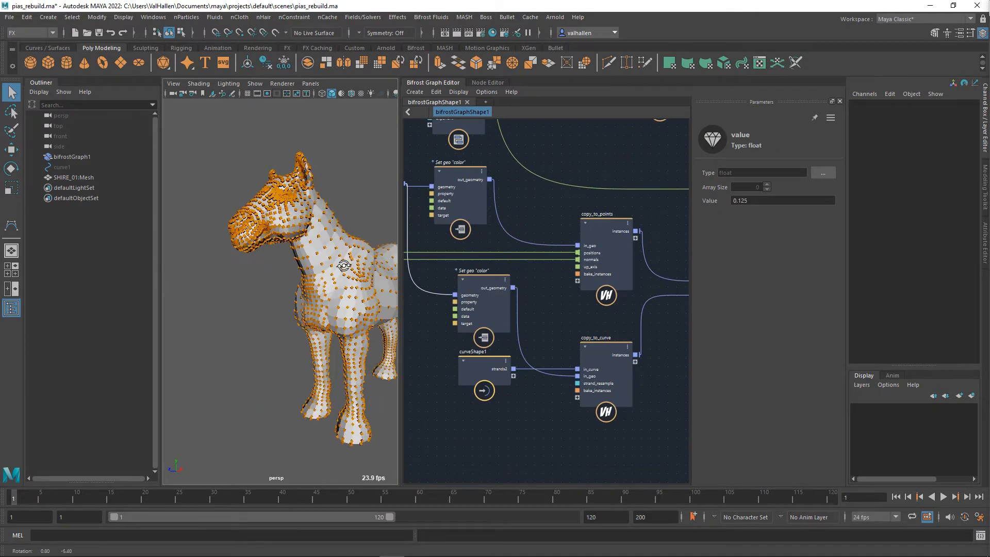
- Trace the SHIRE_01_MeshShape input through update_mesh_normals and pono towards the copy_to_points node
middle_drag(510, 281, 886, 270)
drag(497, 242, 514, 346)
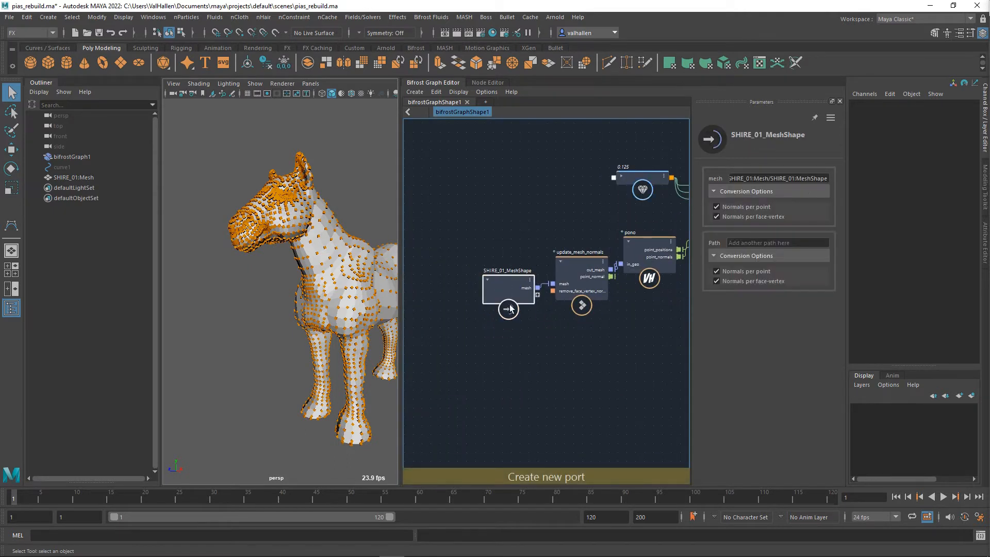
click(580, 278)
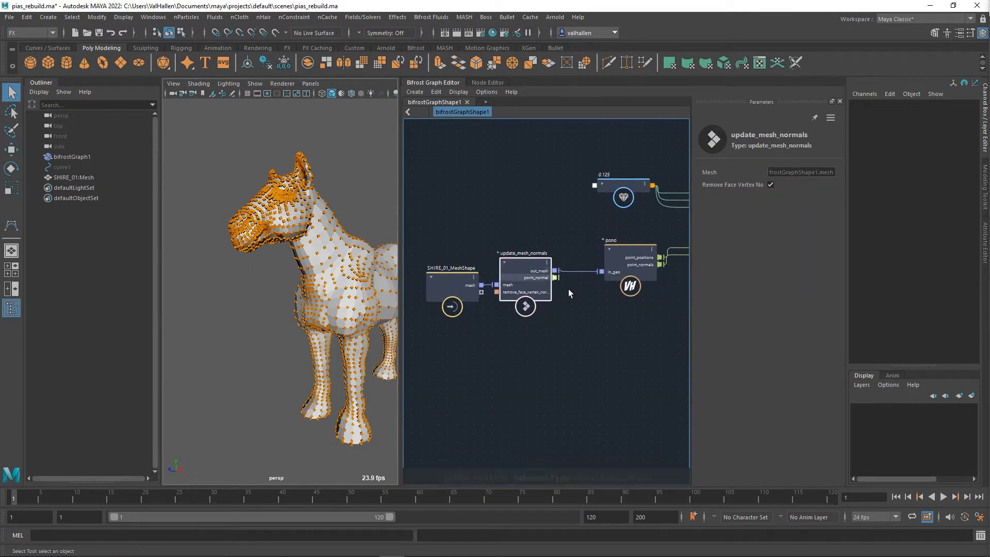
middle_drag(568, 289, 350, 292)
click(531, 290)
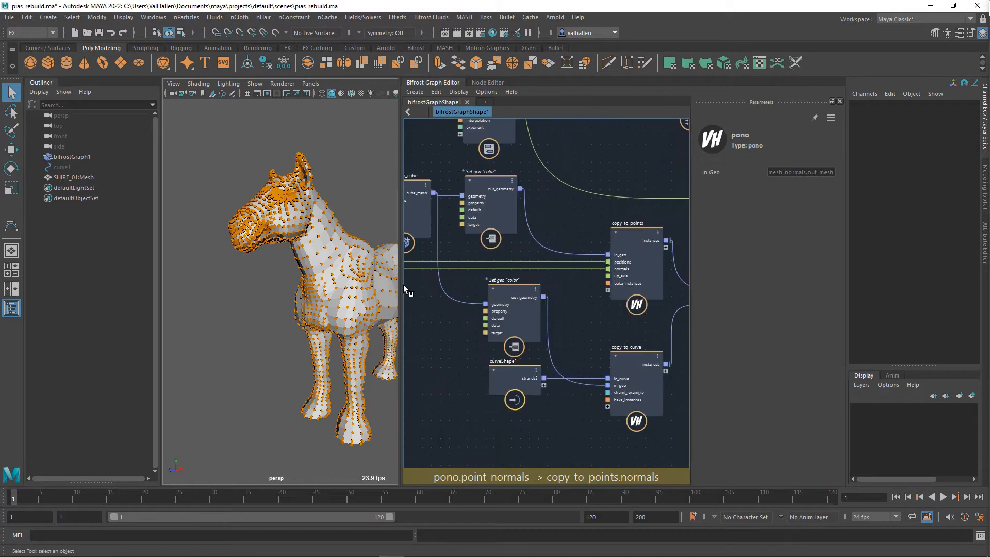
middle_drag(586, 299, 534, 297)
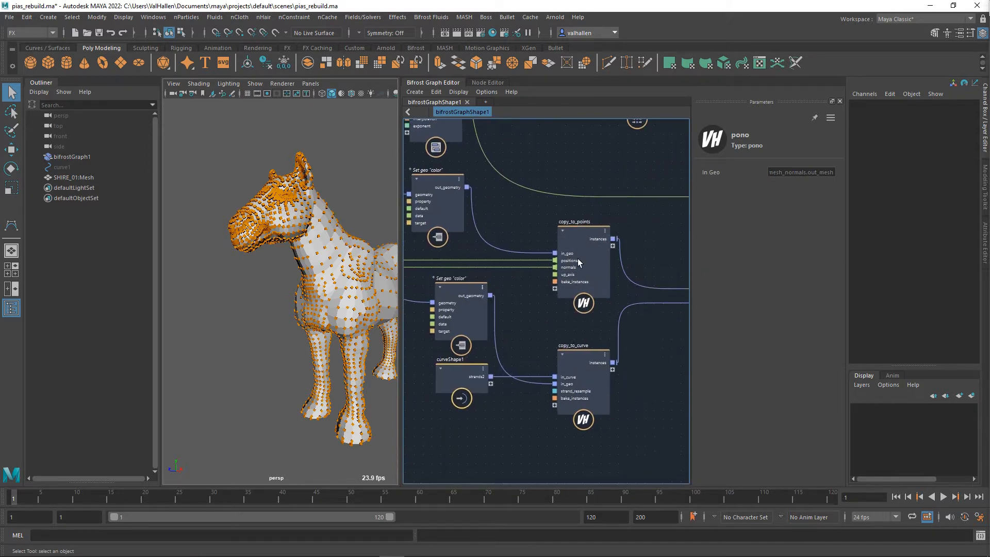
- Check the copy_to_points parameters and examine how the cubes align with the surface of the horse's head
click(582, 237)
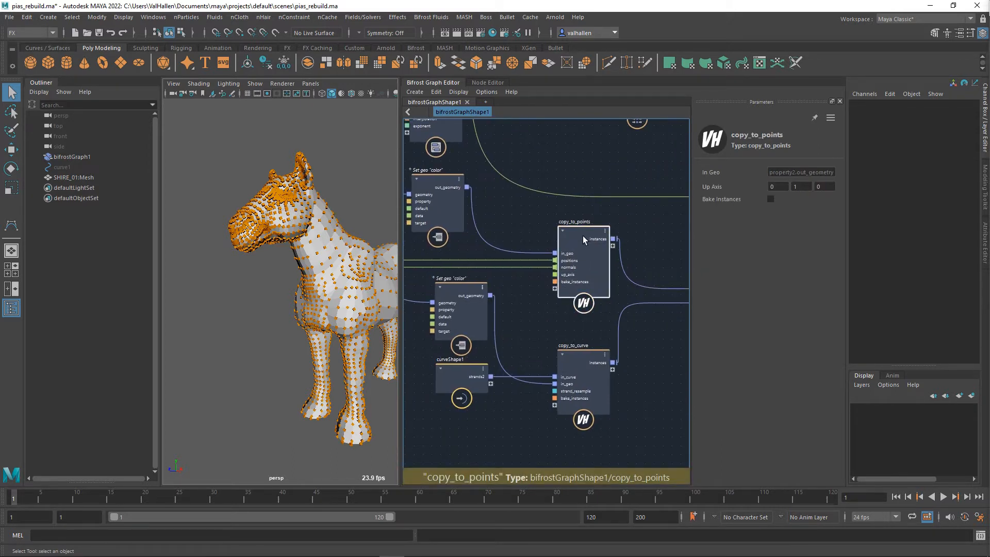
click(770, 199)
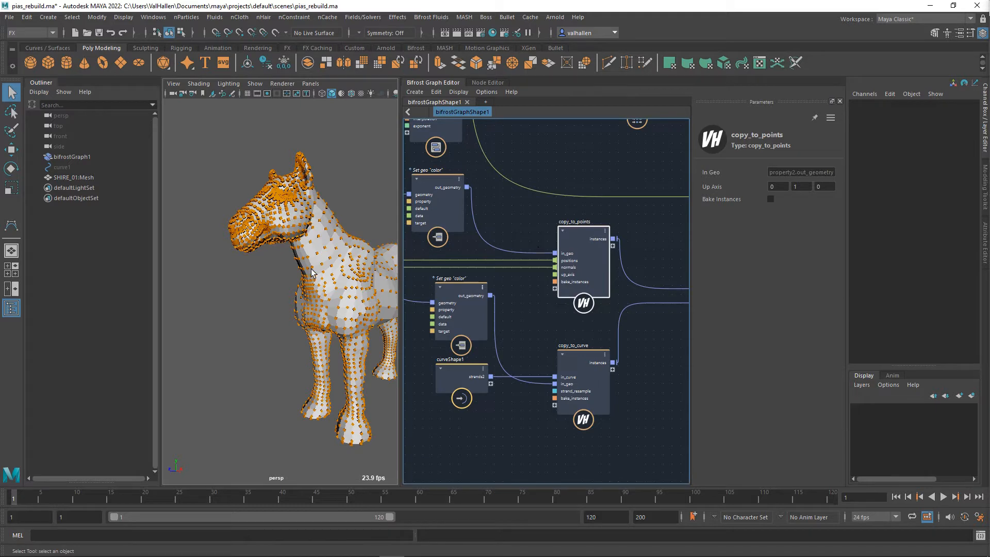
scroll(325, 269, up, 5)
alt+middle_drag(338, 227, 325, 316)
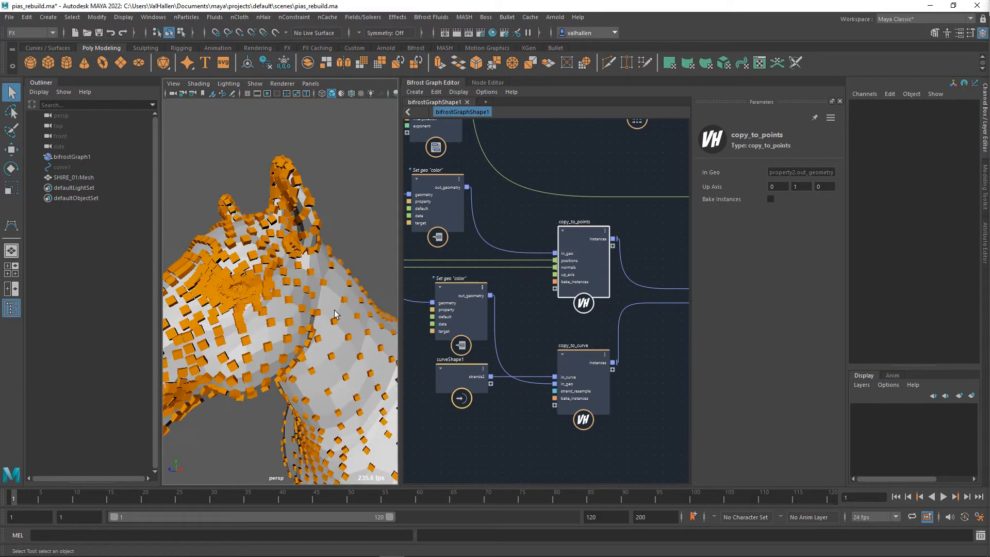
alt+drag(330, 312, 349, 322)
- Create a polygon platonic solid from the Octahedron primitive with a radius of 0.25
scroll(512, 289, down, 5)
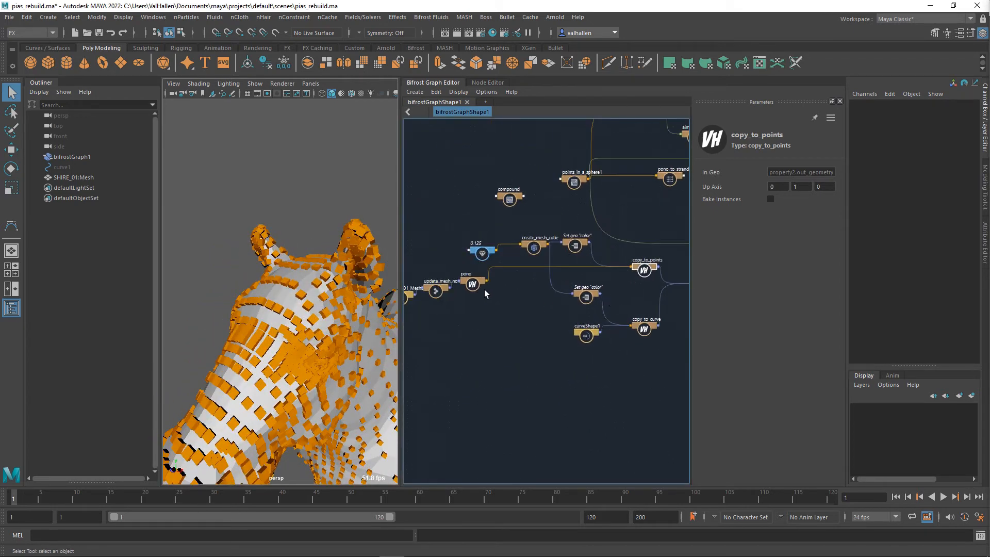
click(48, 17)
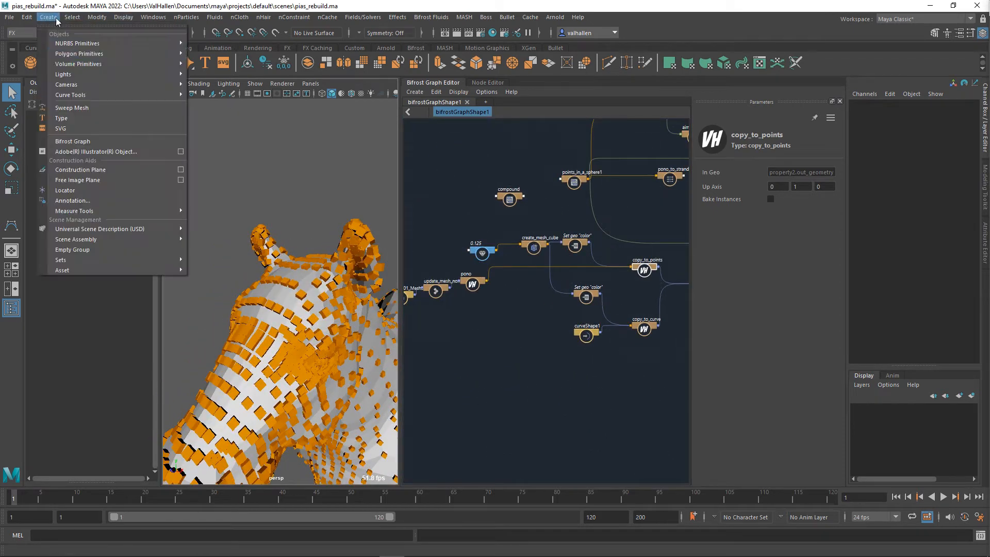
mouse_move(155, 53)
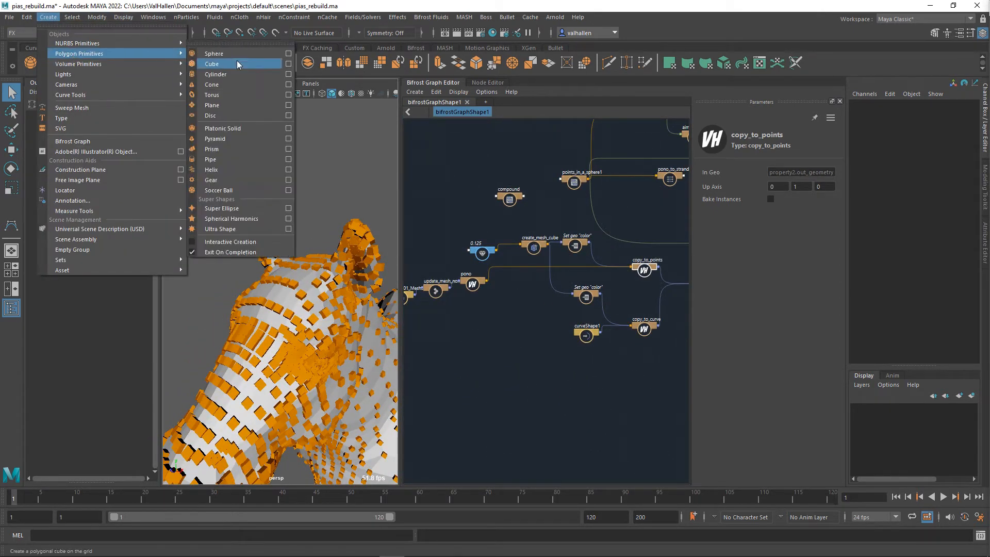
click(285, 128)
click(627, 116)
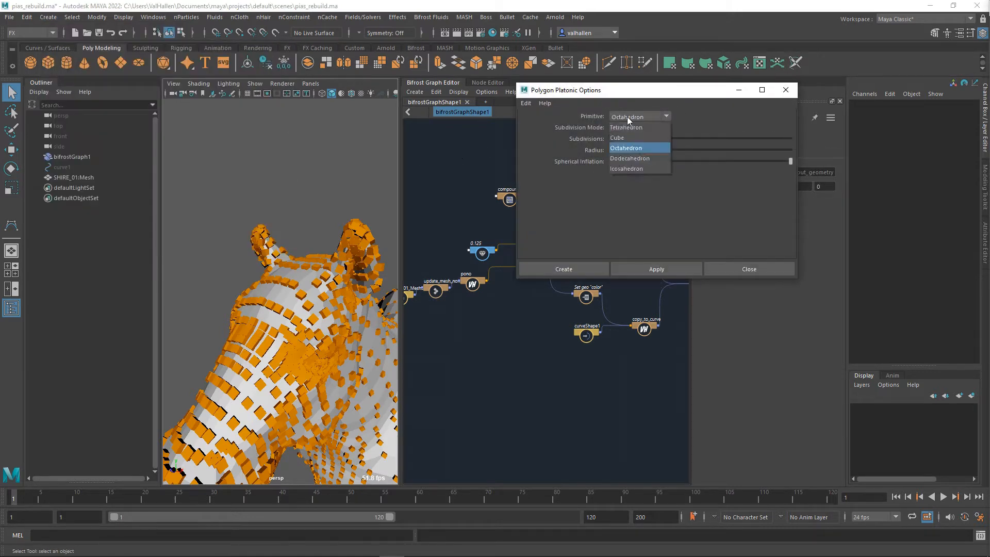
click(634, 122)
click(561, 269)
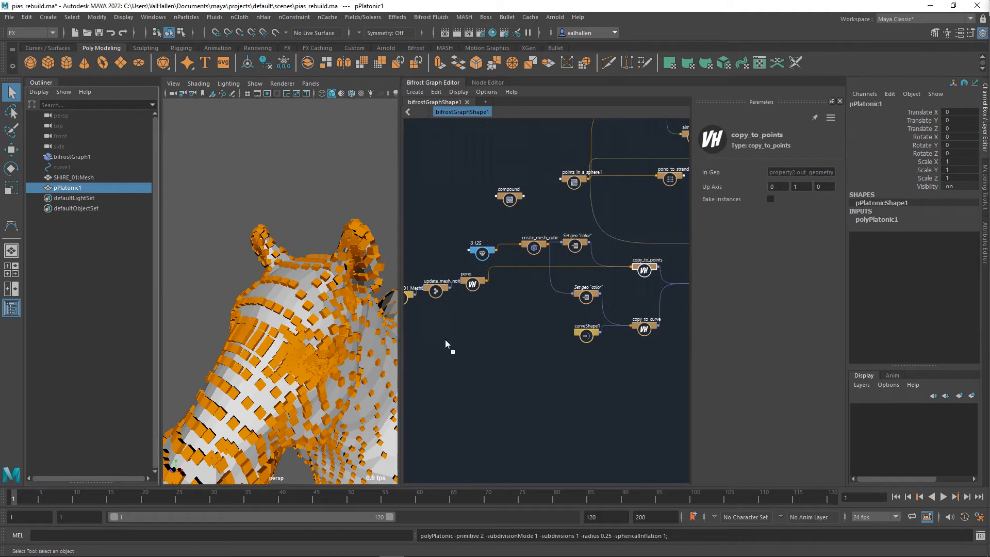
- Add pPlatonic1 to the Bifrost graph as an input and place its node just above create_mesh_cube
drag(462, 347, 462, 347)
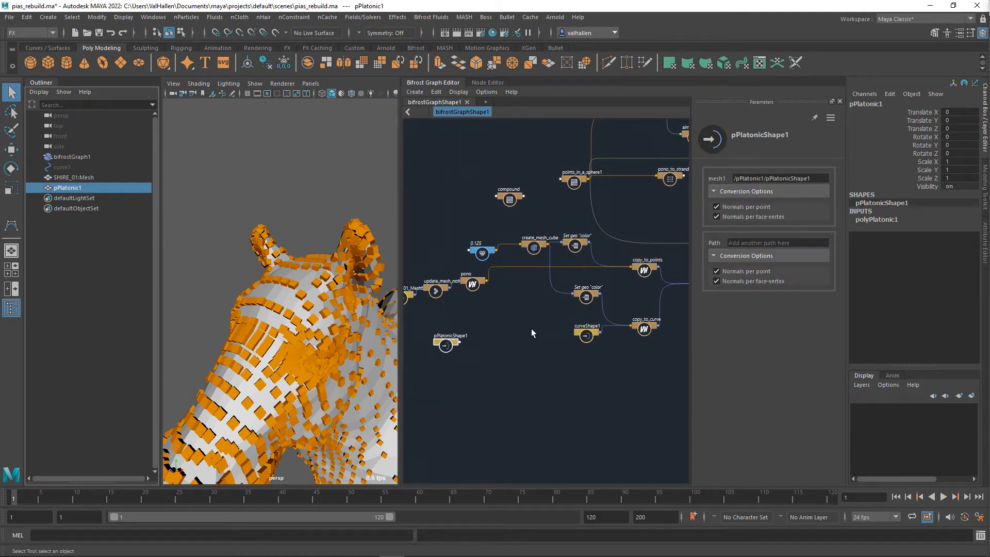
alt+middle_drag(531, 328, 585, 326)
scroll(510, 344, up, 2)
drag(508, 345, 593, 279)
alt+middle_drag(598, 298, 576, 350)
drag(566, 334, 599, 247)
scroll(630, 251, up, 3)
alt+middle_drag(630, 251, 634, 255)
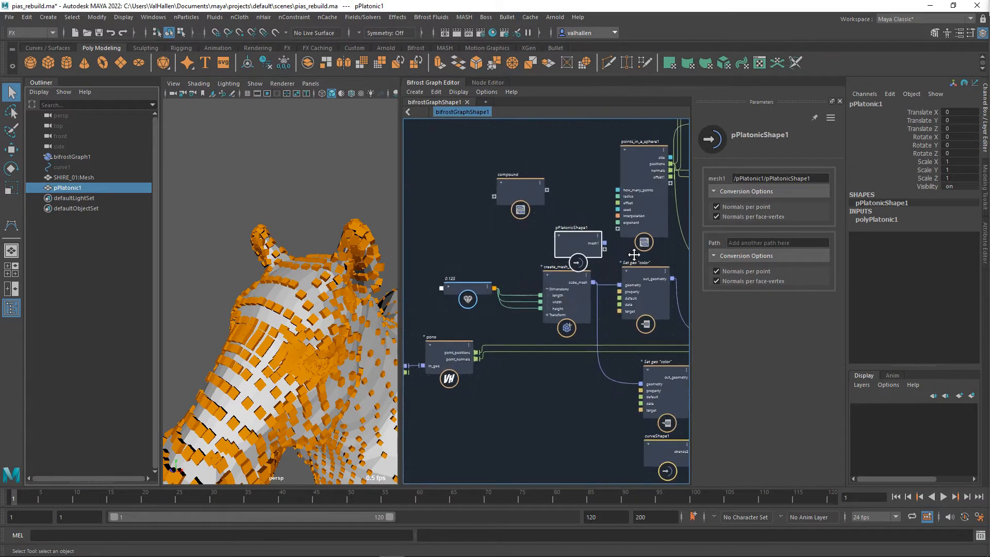
scroll(634, 254, up, 1)
- Connect the pPlatonicShape1 mesh output to the geometry inputs of both Set geo "color" nodes in place of the cube
drag(557, 234, 610, 292)
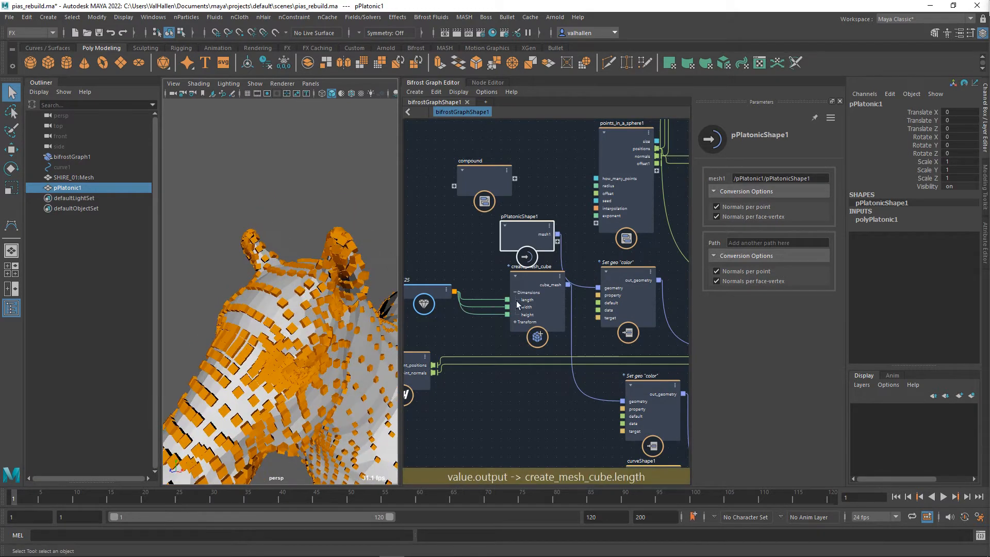
drag(558, 235, 628, 405)
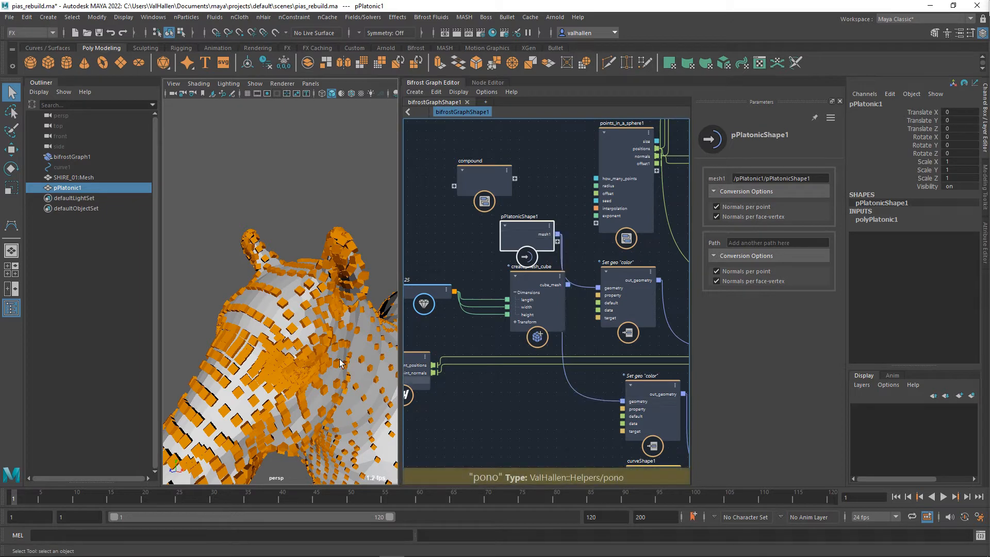
alt+drag(325, 343, 350, 354)
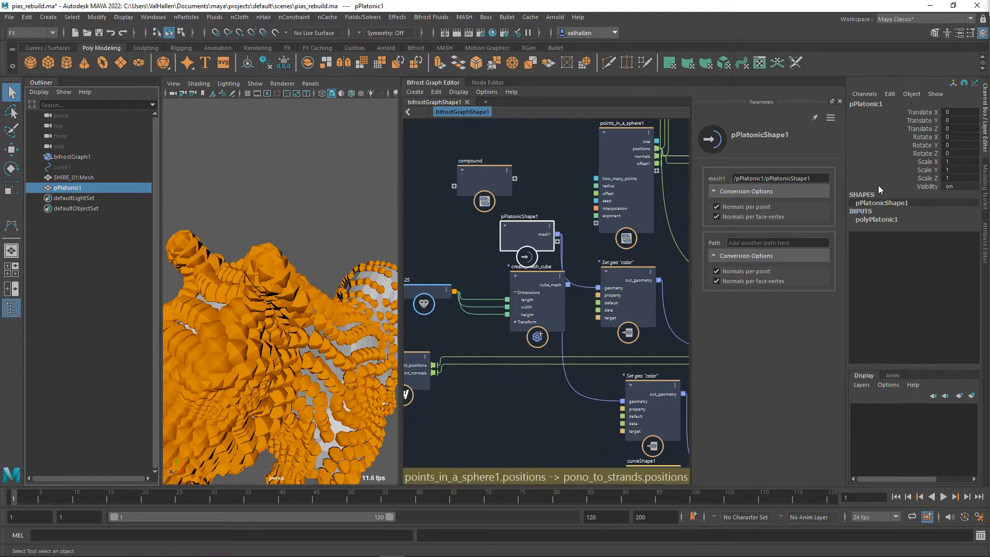
- Set pPlatonic1's Scale X, Y and Z to 0.2 and look closely at the instances on the horse
drag(967, 162, 967, 183)
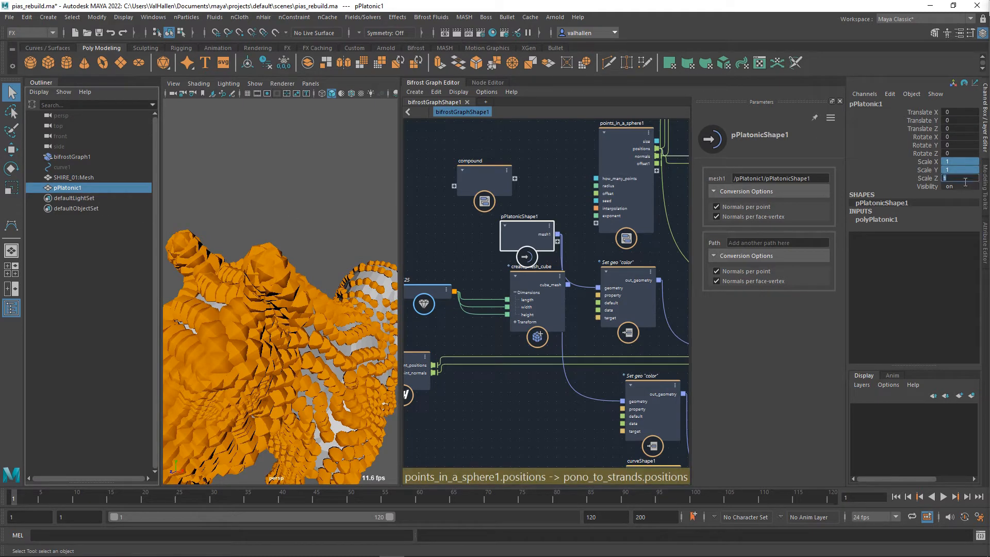
text(0.2)
key(Return)
alt+drag(320, 266, 269, 259)
scroll(294, 317, up, 5)
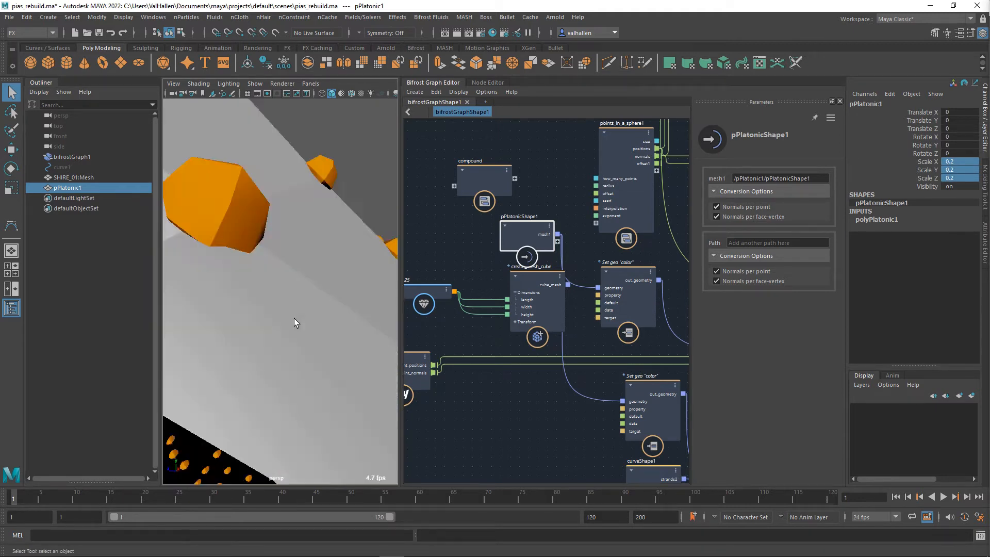
- Set pPlatonic1's Scale X, Y and Z to 0.5
click(967, 183)
text(0)
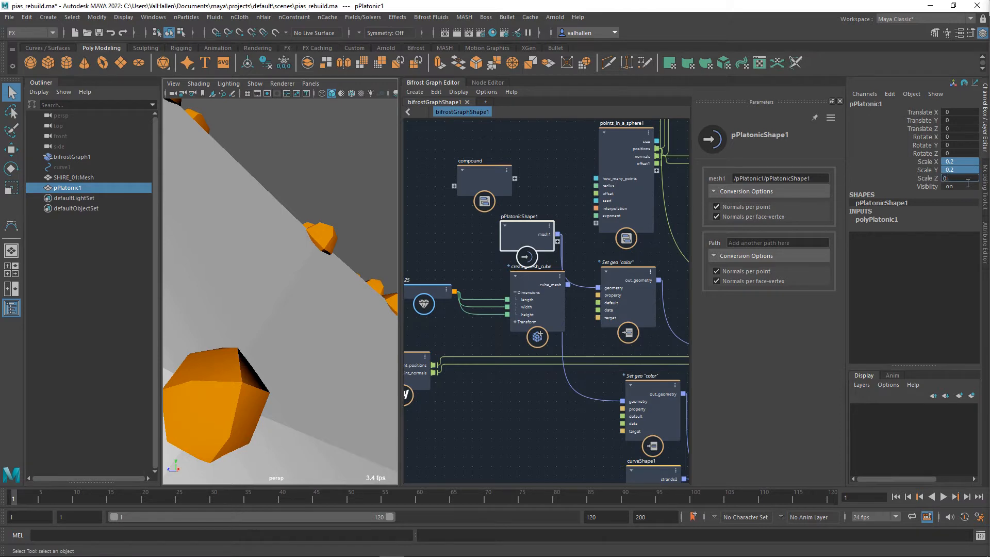
text(.5)
key(Return)
scroll(313, 240, down, 6)
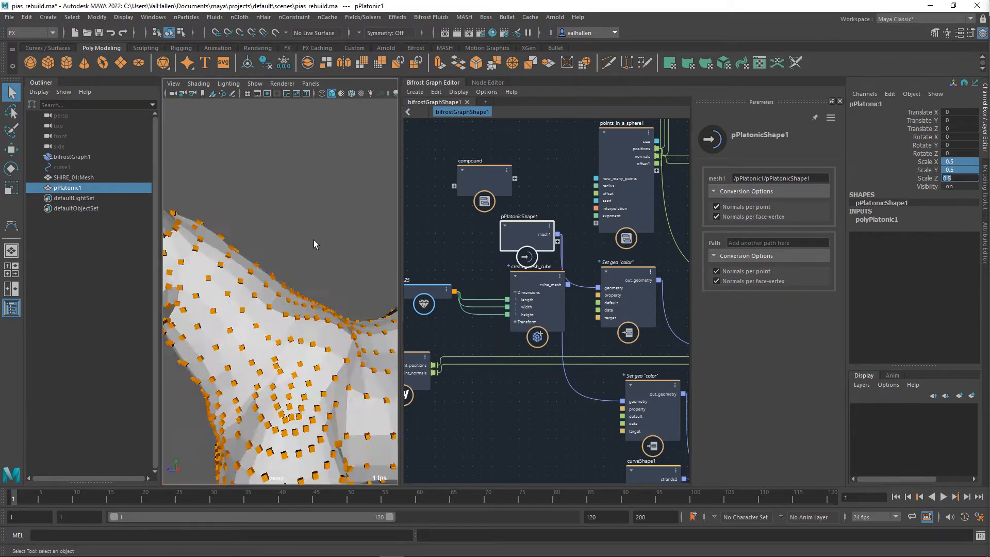
- Examine the platonic instances on the horse up close, highlighting their wireframe by selecting the Bifrost graph and clearing the selection
scroll(313, 242, up, 4)
alt+drag(312, 245, 312, 273)
alt+middle_drag(318, 273, 347, 228)
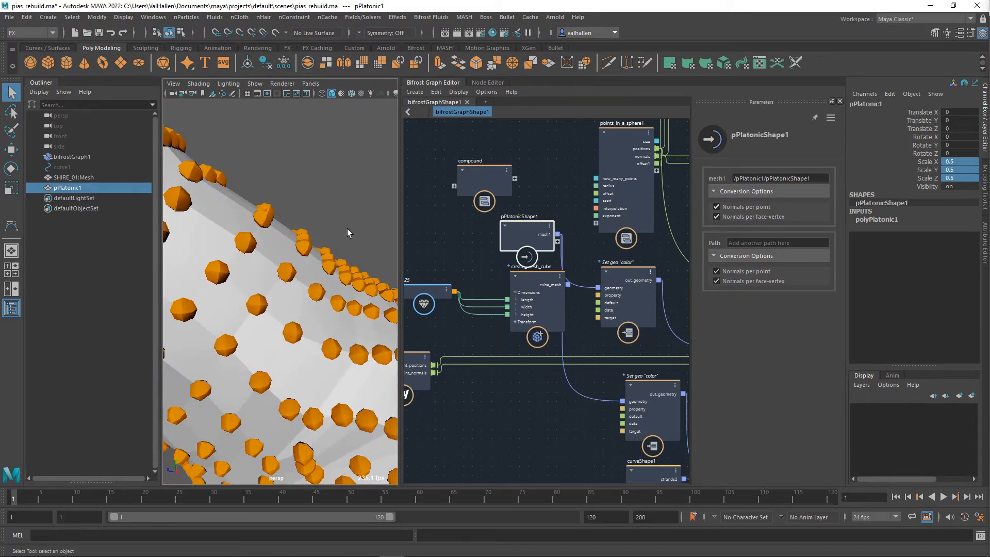
alt+drag(347, 228, 329, 261)
alt+middle_drag(329, 262, 324, 262)
alt+right_drag(324, 261, 336, 271)
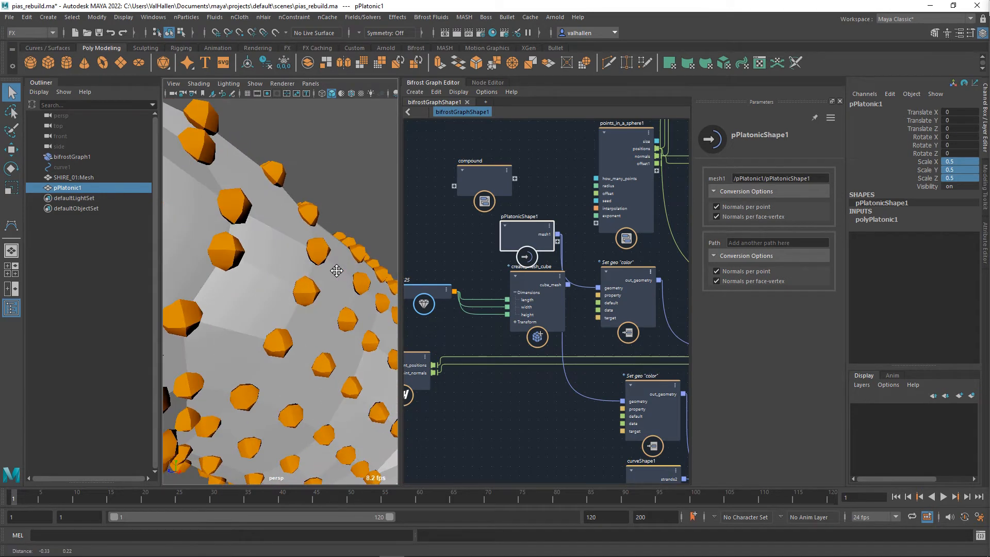
click(235, 261)
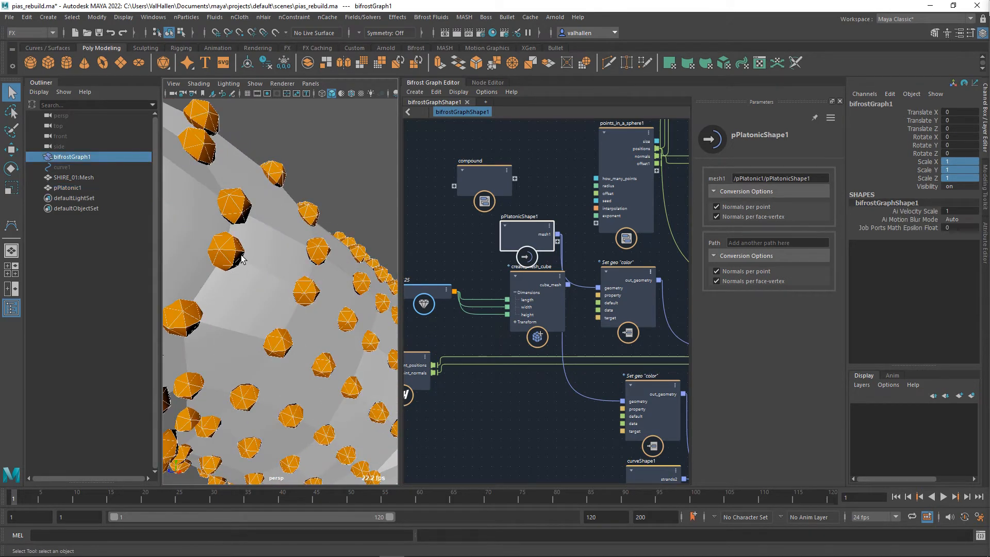
alt+middle_drag(284, 269, 270, 267)
alt+drag(271, 267, 293, 242)
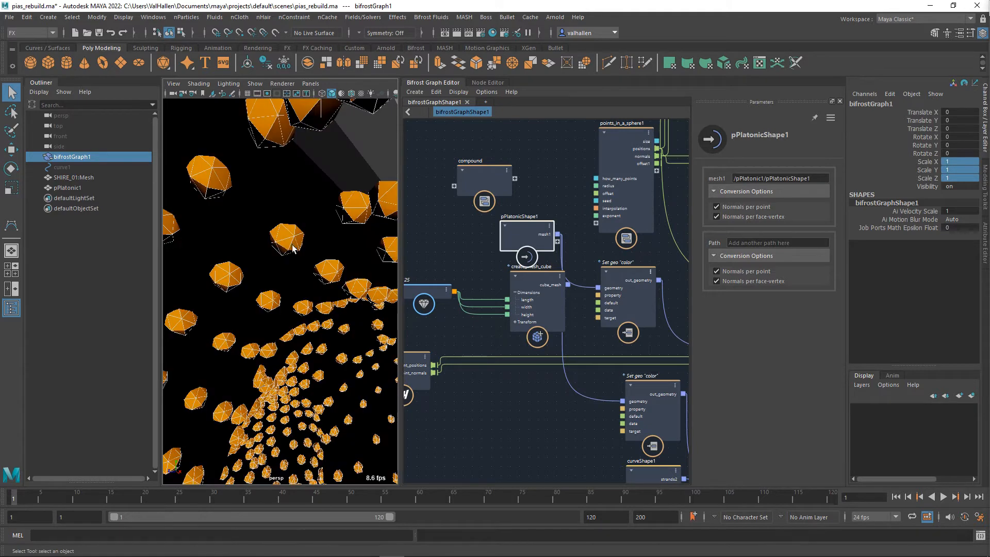
click(324, 203)
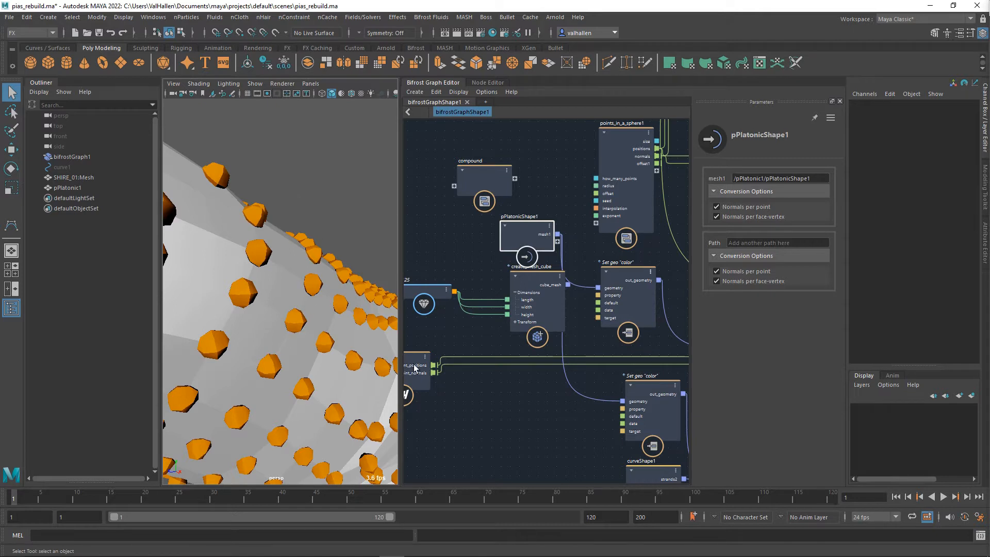
- Move the pPlatonicShape1 node aside and open the copy_to_points compound to show its internal nodes
drag(539, 239, 484, 241)
alt+middle_drag(584, 249, 378, 206)
alt+middle_drag(656, 309, 655, 307)
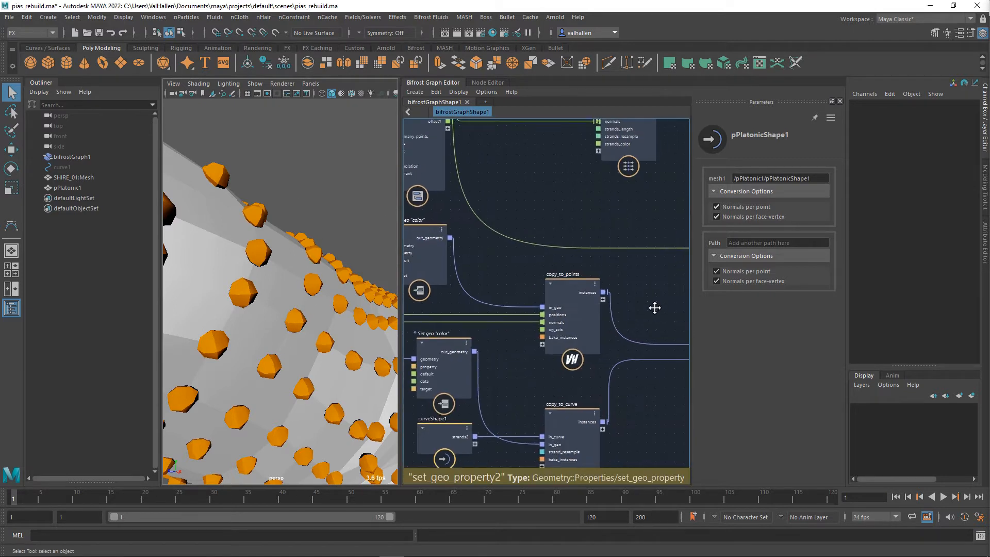
double_click(580, 277)
scroll(580, 276, down, 3)
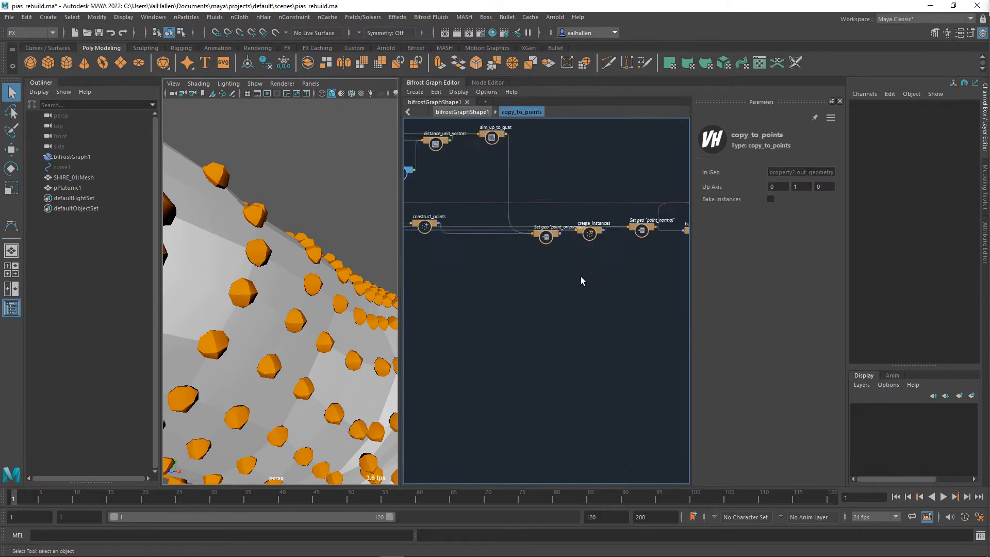
scroll(580, 276, down, 2)
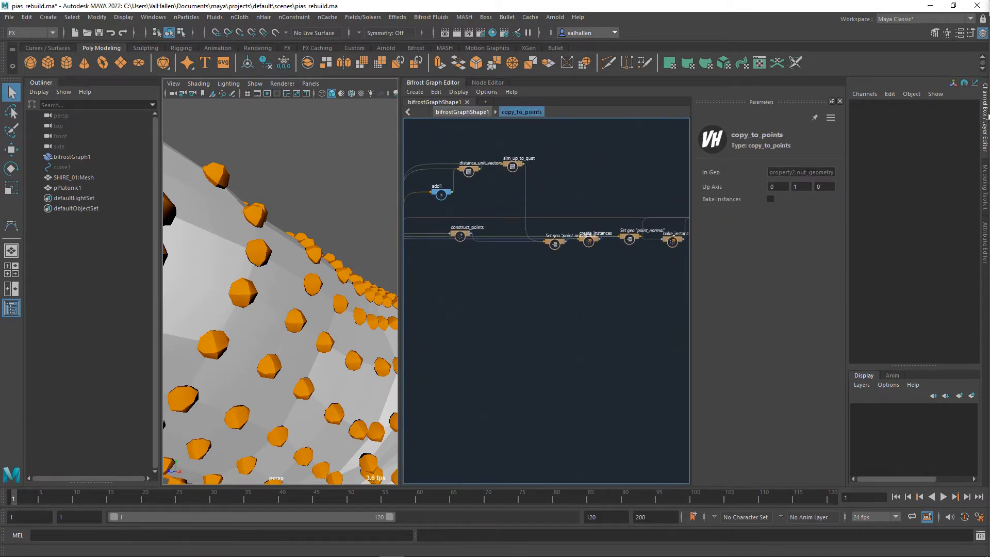
- Collapse the Channel Box to give the viewport and the Bifrost graph more room
click(986, 117)
alt+middle_drag(605, 272, 533, 327)
scroll(675, 297, up, 6)
alt+middle_drag(723, 336, 762, 352)
alt+middle_drag(696, 313, 485, 300)
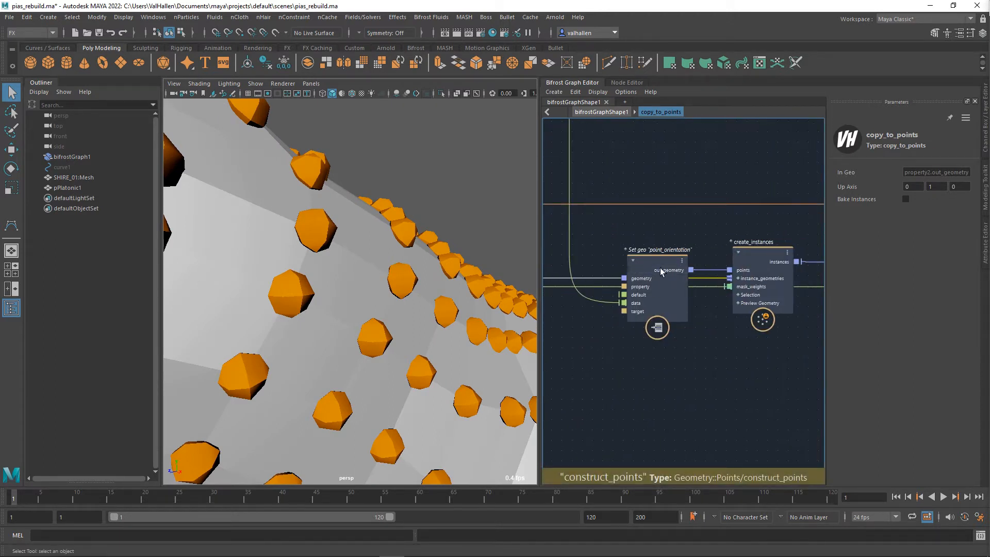
- Move the Set geo "point_orientation" node lower, clear of the passing wires, and inspect the create_instances node's settings
drag(660, 267, 662, 315)
mouse_move(605, 381)
alt+middle_down()
mouse_move(772, 374)
mouse_move(444, 355)
alt+middle_up()
scroll(726, 364, down, 1)
scroll(726, 363, down, 1)
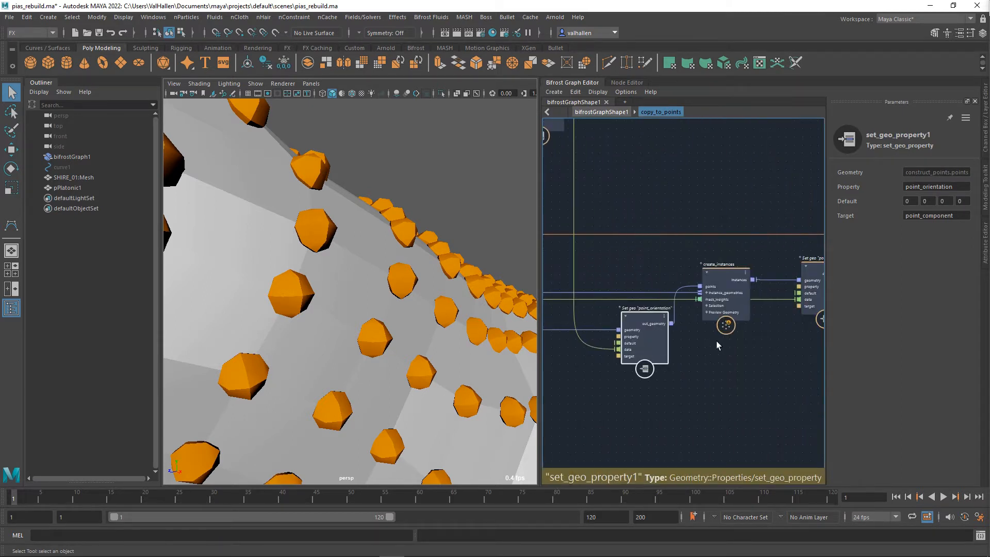
alt+middle_drag(716, 341, 700, 348)
drag(715, 286, 715, 280)
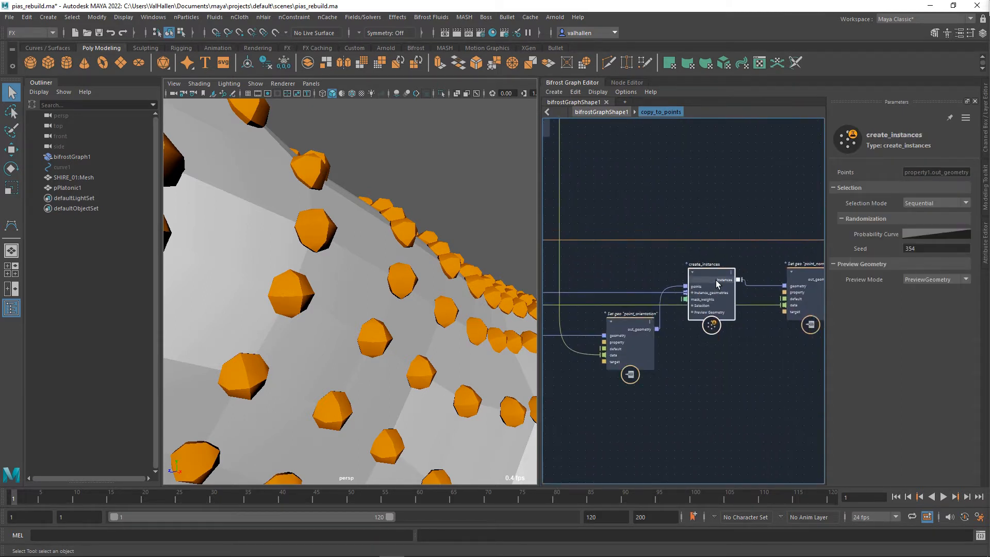
click(633, 306)
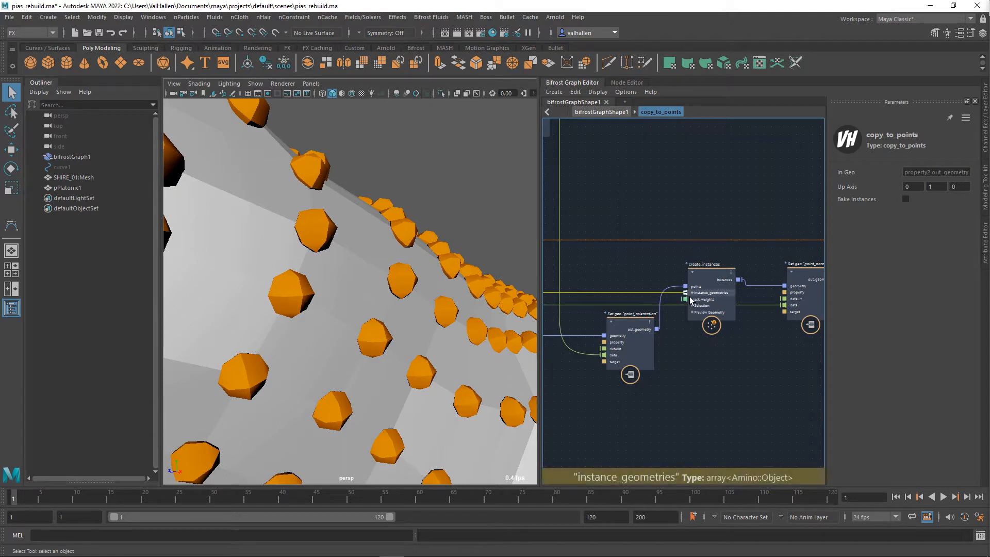
- Trace the in_geo, positions and normals connections from the copy_to_points input node to the nodes they feed
alt+middle_drag(677, 298, 864, 306)
alt+middle_drag(597, 304, 892, 304)
scroll(734, 298, up, 1)
scroll(734, 297, up, 1)
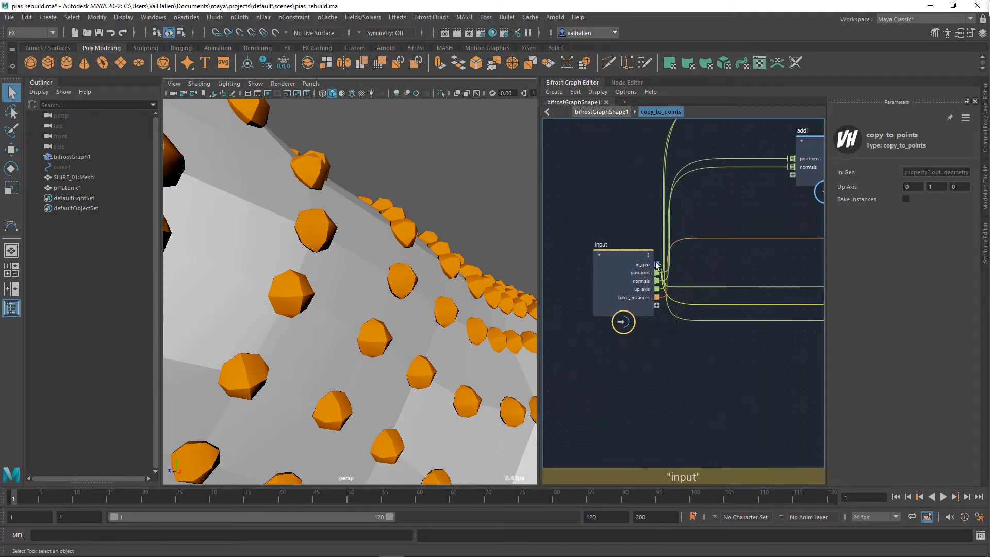
alt+middle_drag(740, 271, 539, 219)
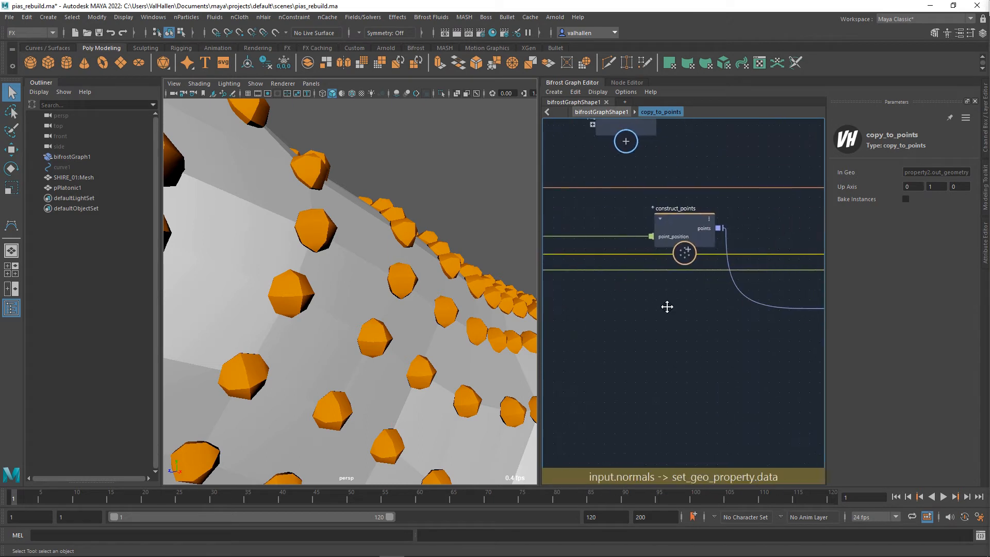
alt+middle_drag(740, 297, 870, 328)
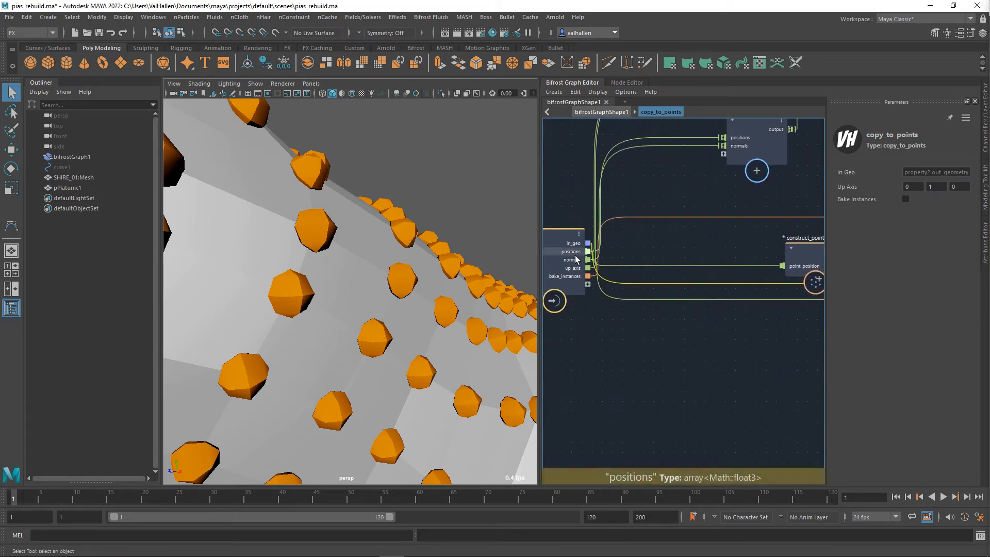
- Inspect the construct_points node and the Set geo "point_orientation" node it feeds
alt+middle_drag(603, 255, 463, 244)
drag(676, 254, 664, 242)
alt+middle_drag(706, 246, 489, 225)
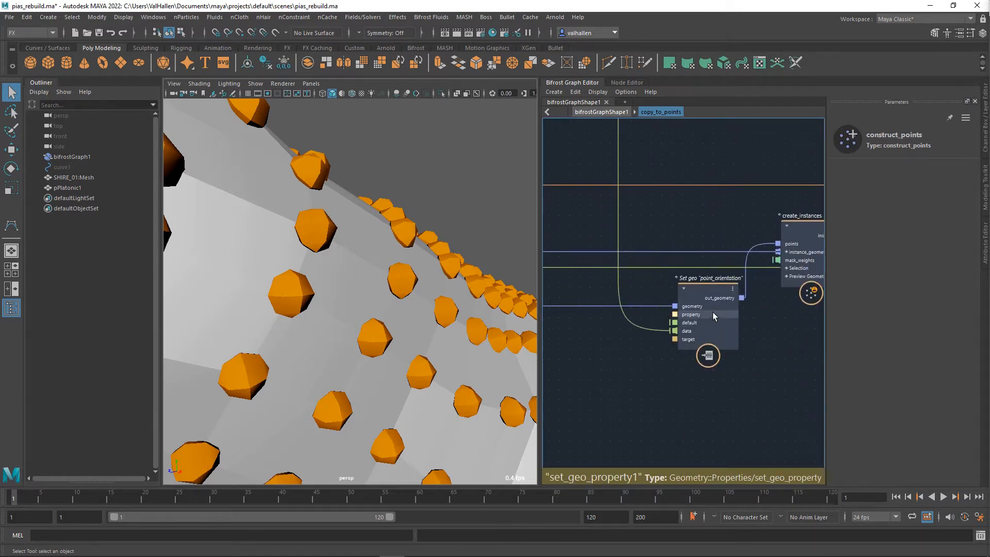
drag(709, 295, 694, 294)
scroll(676, 228, down, 5)
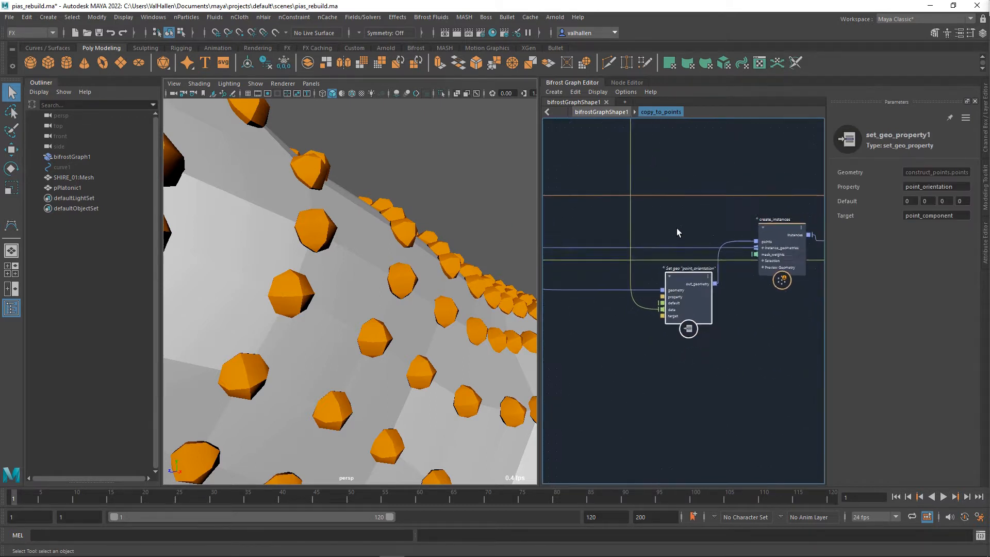
- Move the distance_unit_vectors node up, above the line between add1 and aim_up_to_quat
alt+middle_drag(681, 172, 757, 283)
scroll(685, 285, up, 3)
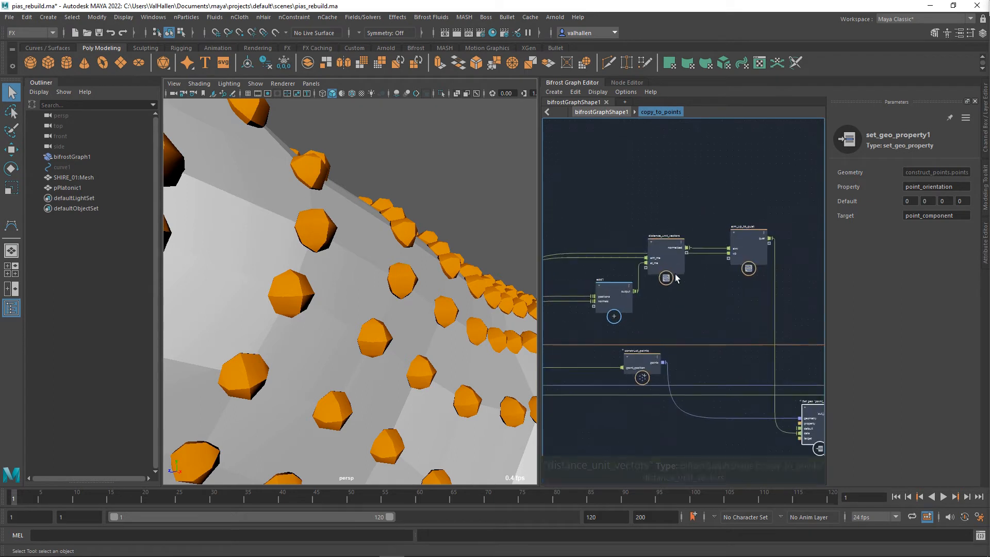
click(678, 235)
drag(678, 232, 698, 222)
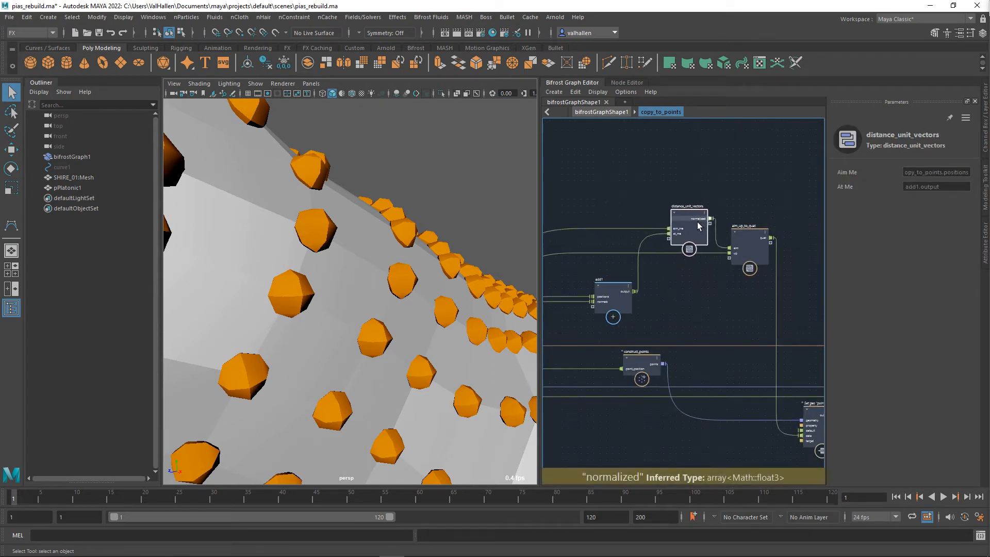
- Examine how the input positions and normals connect to the add1 node, highlighting their wires
alt+middle_drag(703, 266, 763, 265)
scroll(715, 265, up, 1)
scroll(715, 265, up, 1)
scroll(759, 258, up, 2)
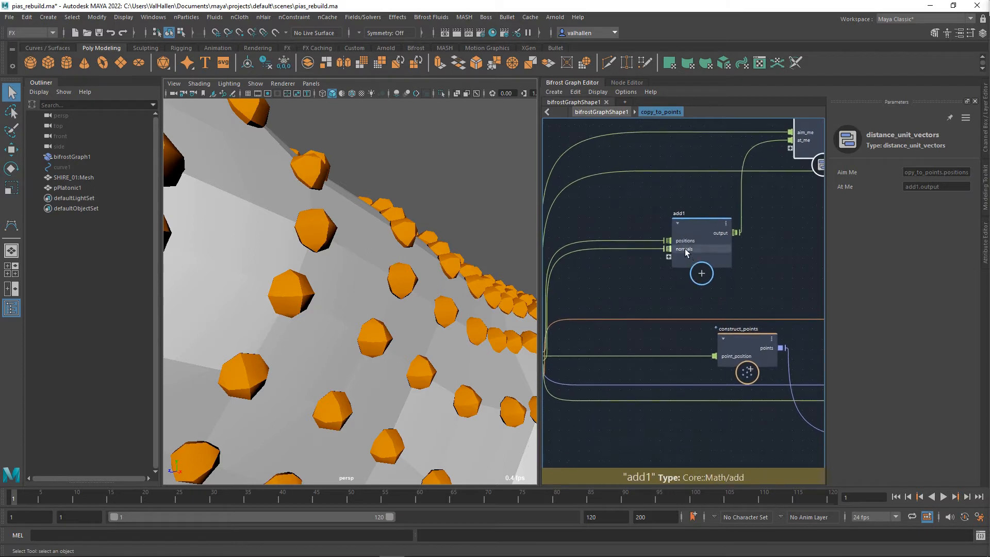
alt+middle_drag(640, 277, 656, 320)
click(645, 162)
mouse_move(650, 228)
alt+middle_down()
mouse_move(665, 211)
mouse_move(654, 228)
mouse_move(646, 216)
alt+middle_up()
drag(636, 237, 648, 269)
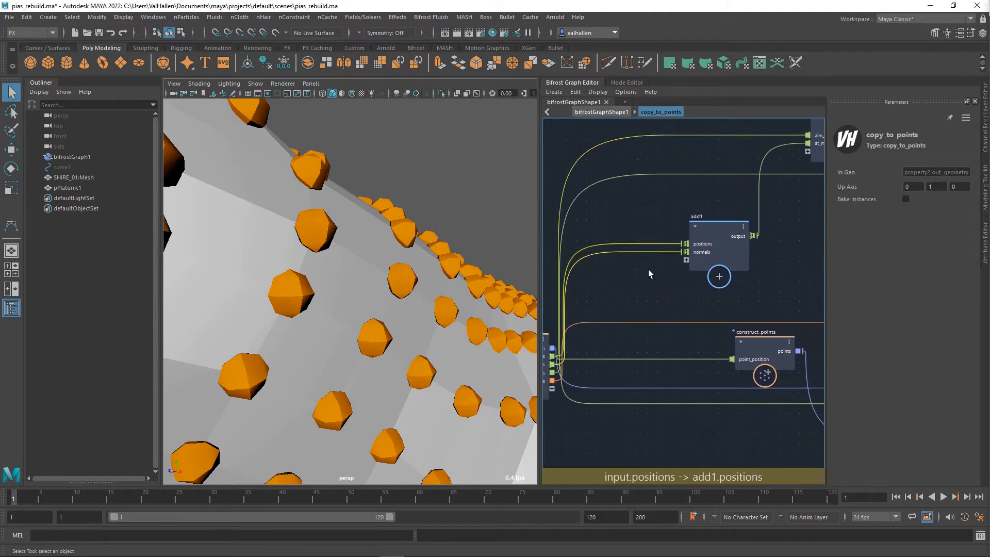
- Open the distance_unit_vectors compound and examine its input, subtract and normalize nodes
alt+middle_drag(789, 249, 654, 361)
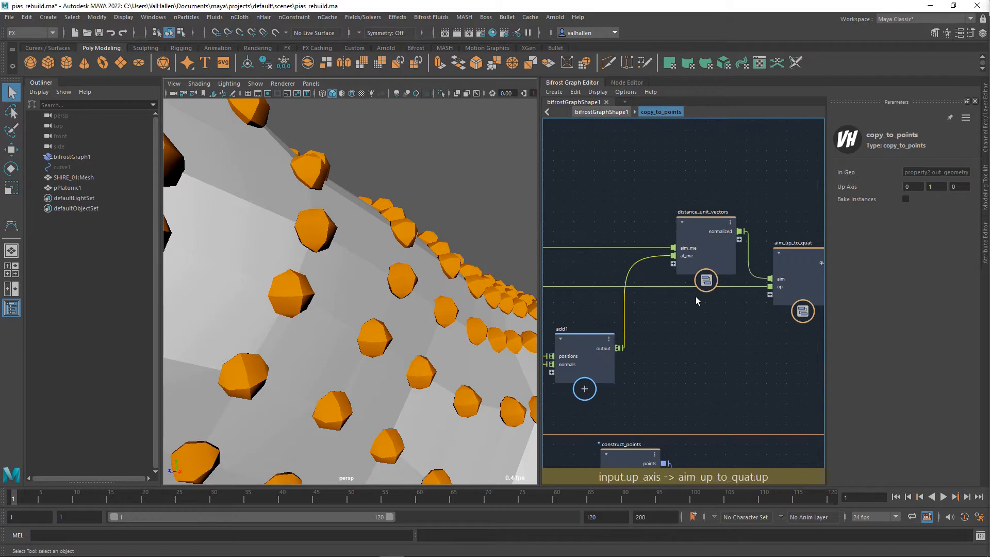
scroll(698, 281, up, 2)
double_click(707, 217)
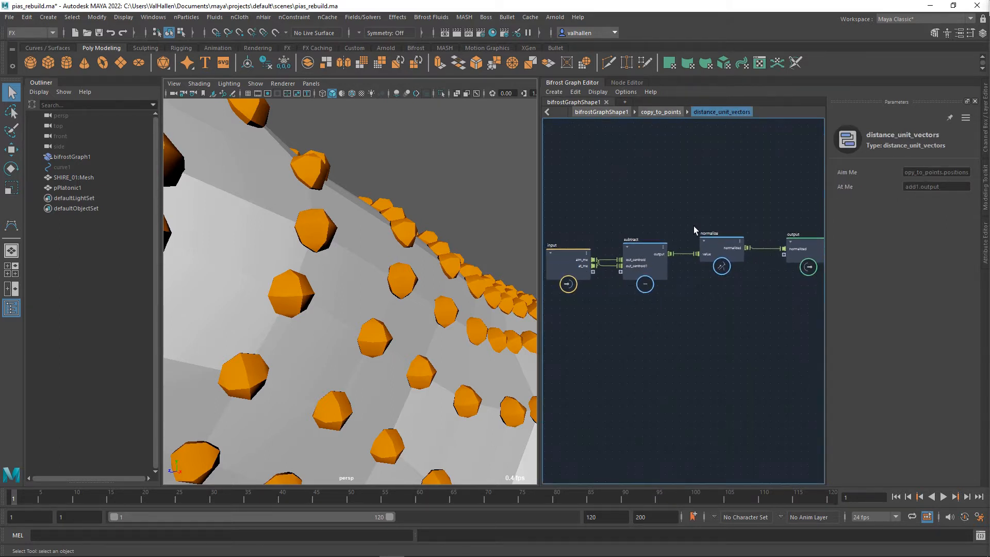
click(580, 264)
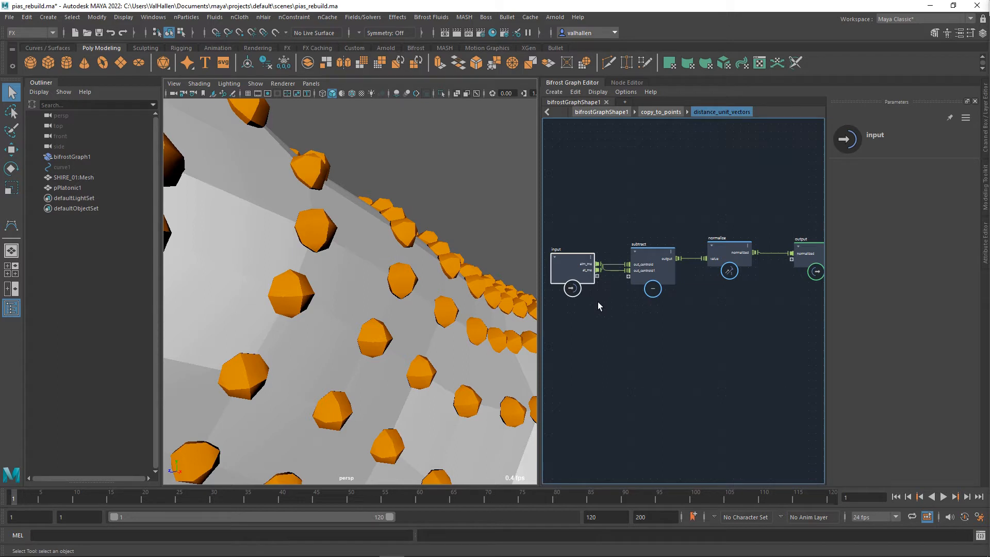
middle_drag(756, 308, 684, 305)
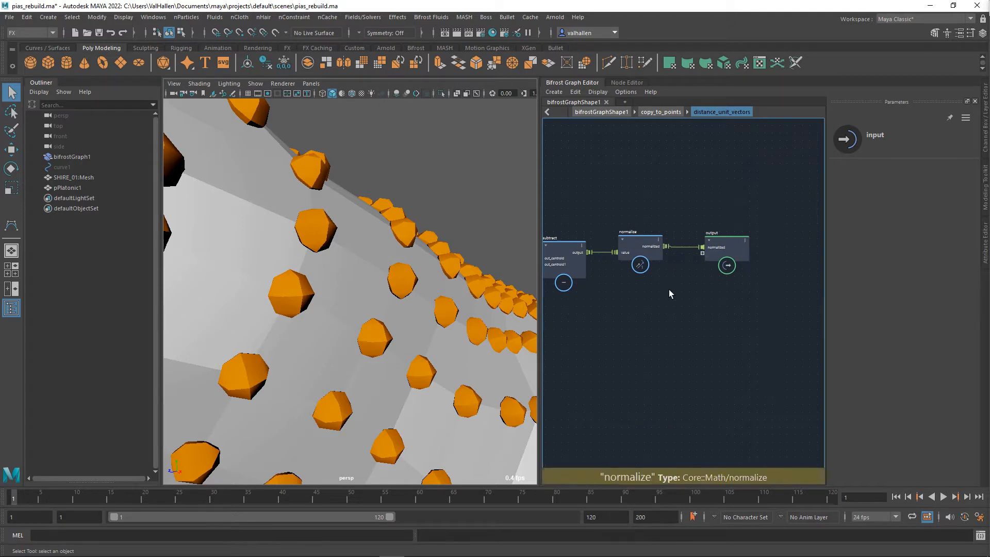
- Return to copy_to_points, open the aim_up_to_quat compound and inspect its axis_angle_to_quaternion node
key(u)
middle_drag(728, 323, 589, 306)
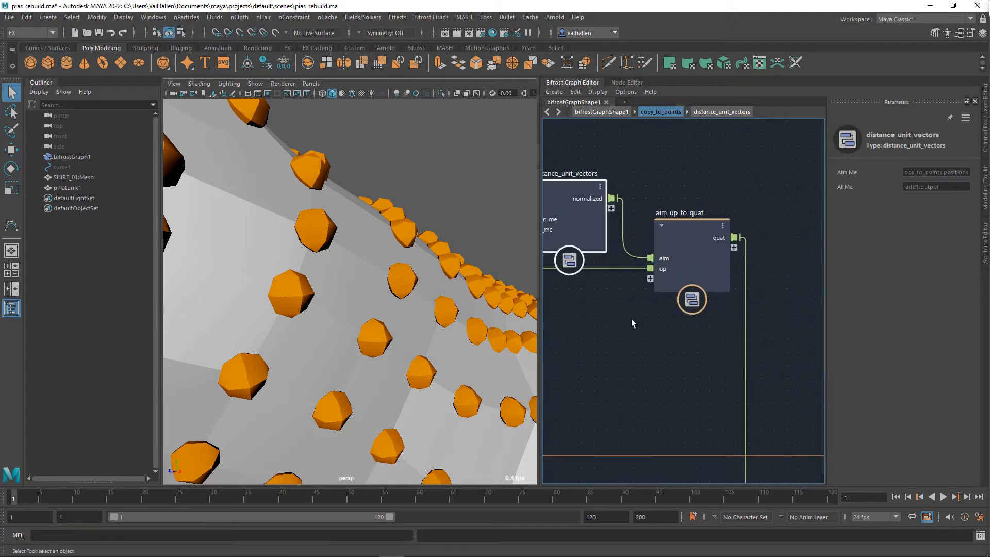
double_click(685, 231)
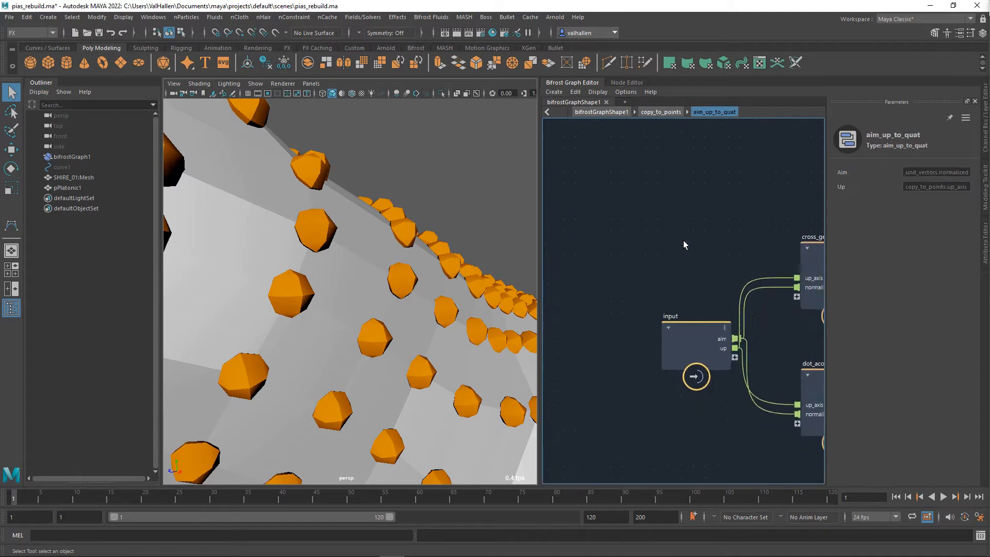
middle_drag(682, 241, 589, 242)
middle_drag(741, 346, 699, 336)
click(735, 296)
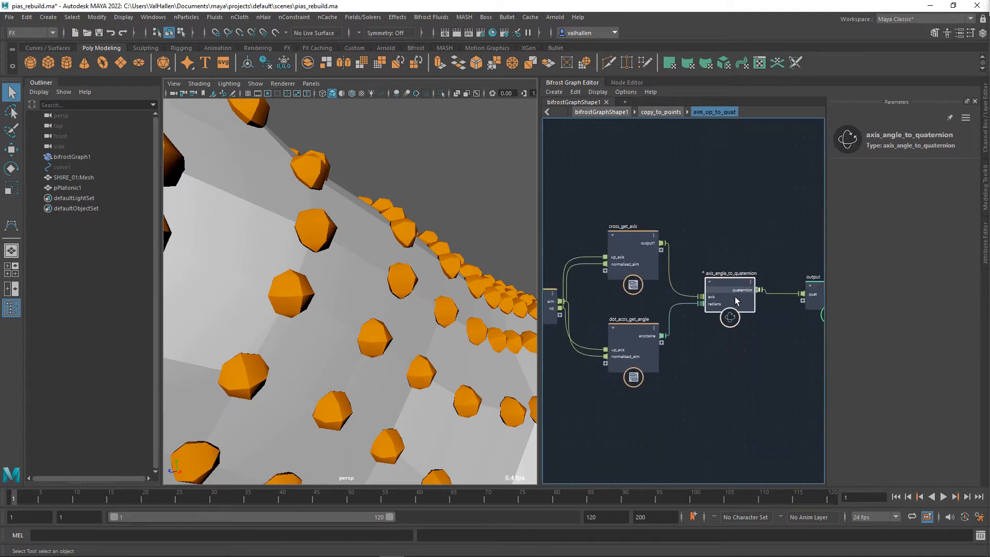
drag(737, 302, 739, 300)
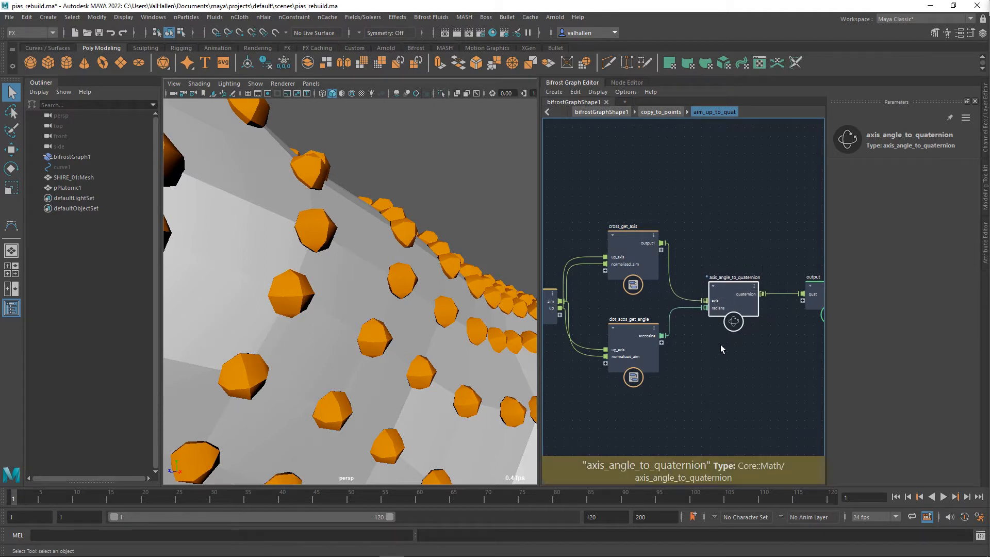
- Open the cross_get_axis compound, view its cross and length nodes, and return to aim_up_to_quat
middle_drag(687, 343, 729, 345)
scroll(732, 343, up, 2)
middle_drag(657, 305, 666, 338)
double_click(692, 265)
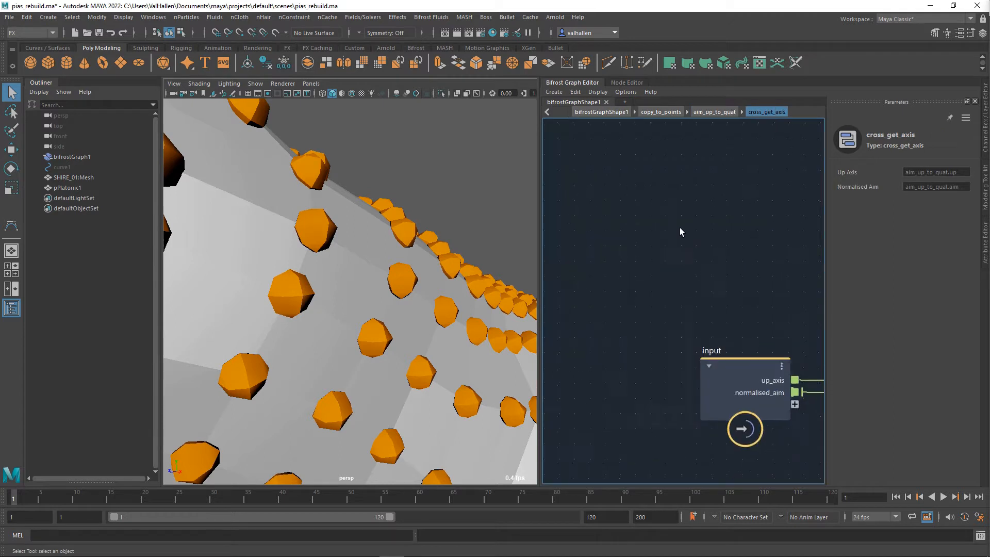
middle_drag(637, 248, 660, 242)
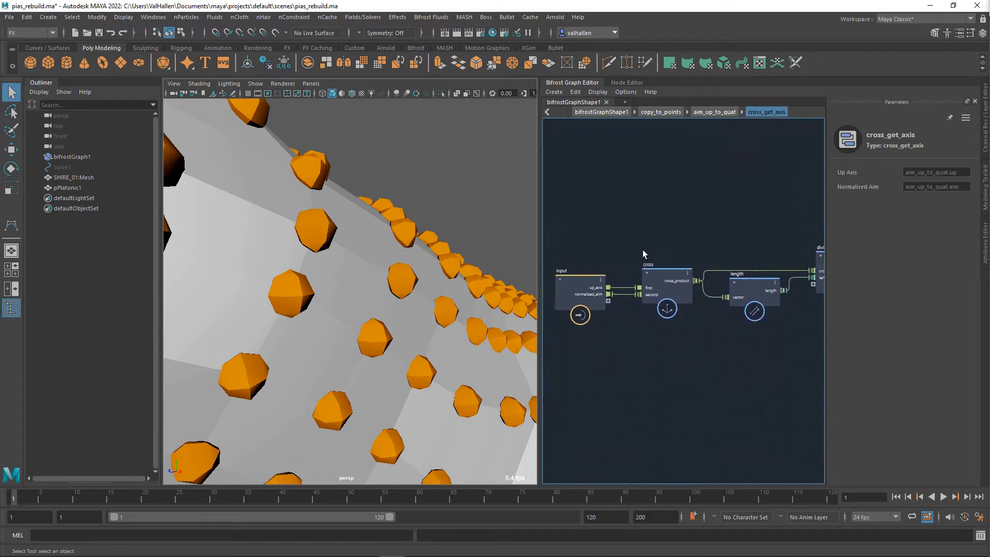
key(shift+Return)
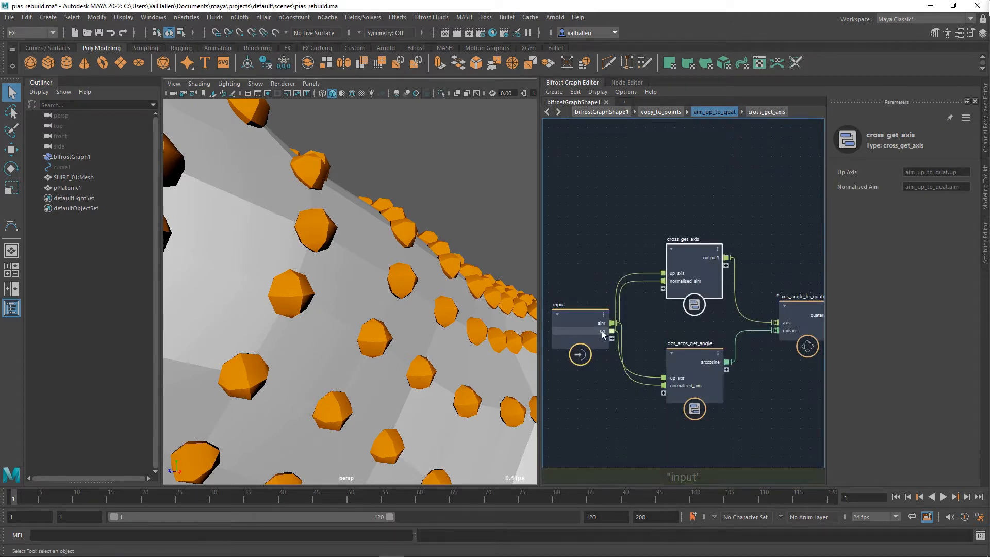
- Go back up to copy_to_points and review how distance_unit_vectors feeds aim_up_to_quat, briefly reopening aim_up_to_quat
key(shift+Return)
scroll(658, 304, down, 2)
middle_drag(649, 322, 854, 274)
middle_drag(648, 312, 725, 272)
key(f)
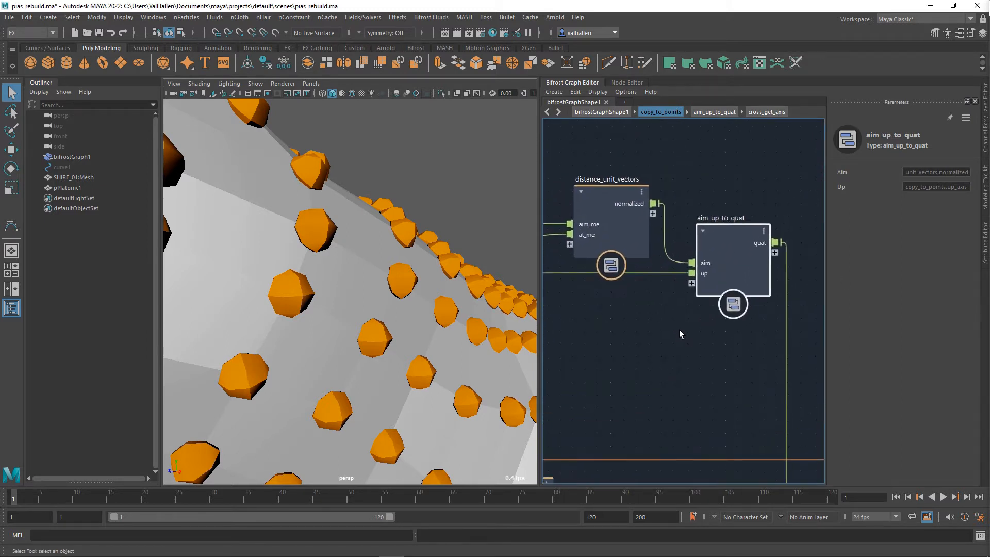
click(675, 342)
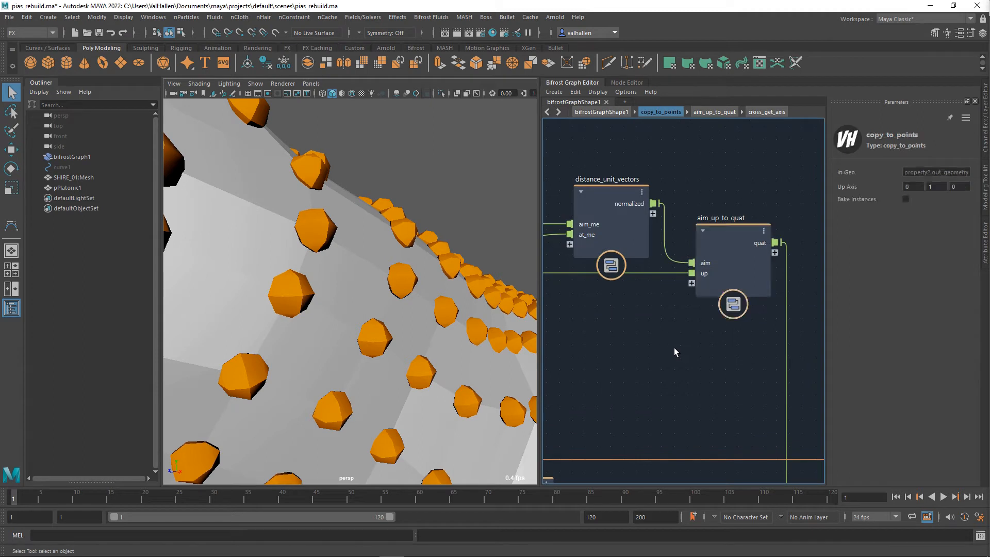
double_click(741, 240)
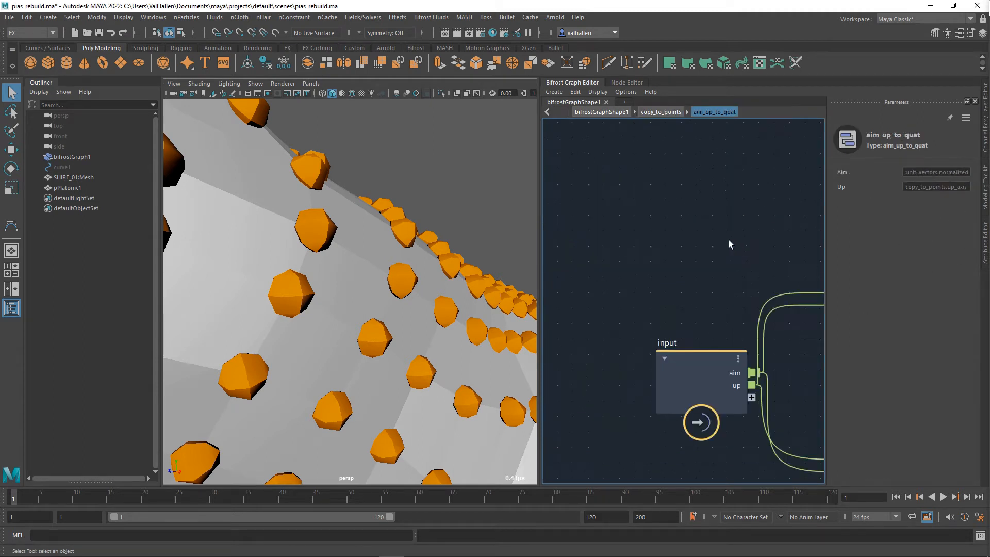
double_click(664, 277)
click(622, 205)
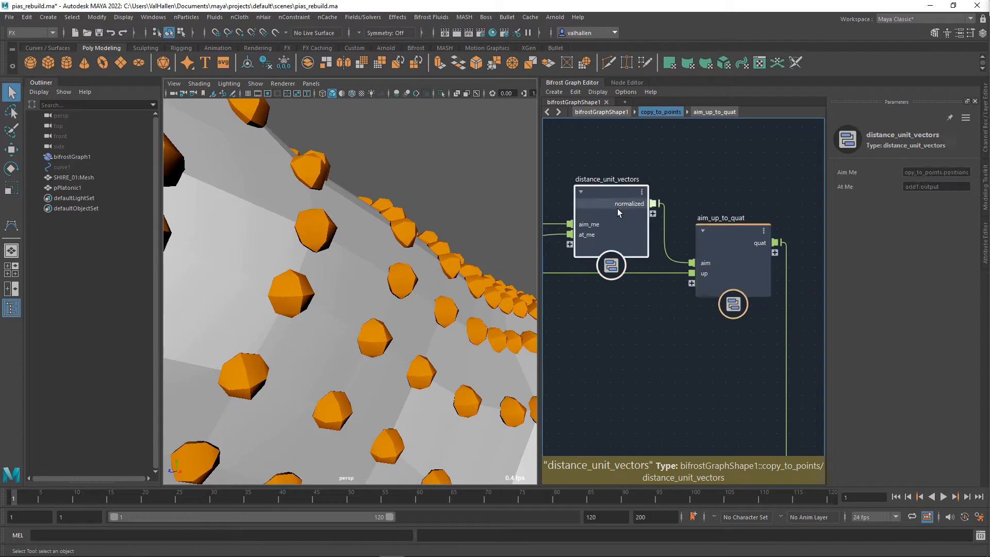
- Reopen cross_get_axis inside aim_up_to_quat and inspect its cross, length and divide nodes
double_click(731, 248)
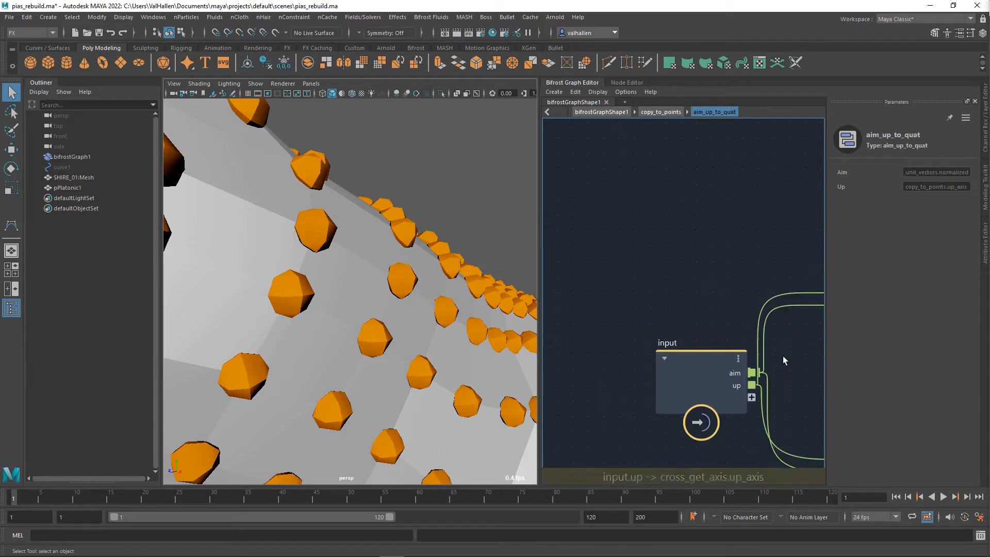
middle_drag(782, 356, 623, 326)
double_click(687, 234)
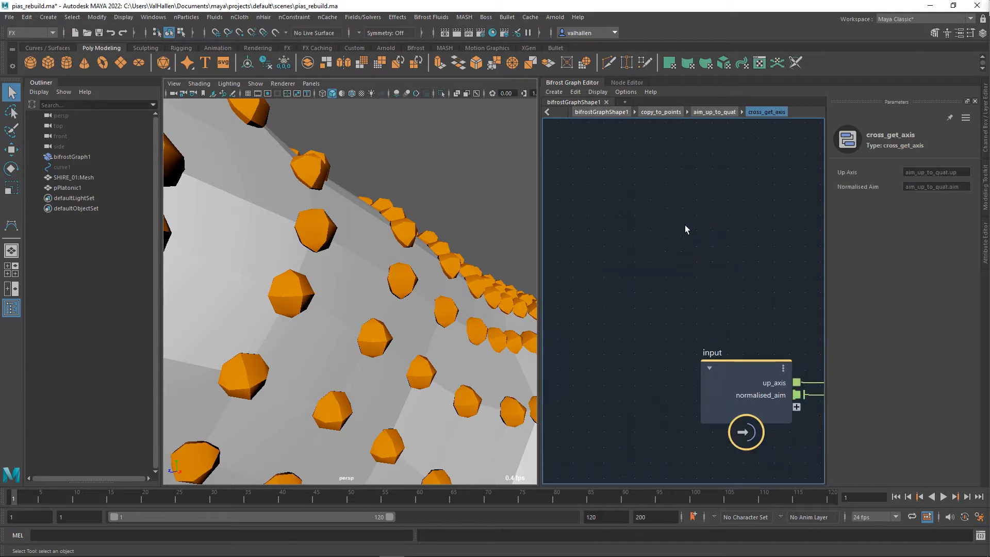
click(670, 264)
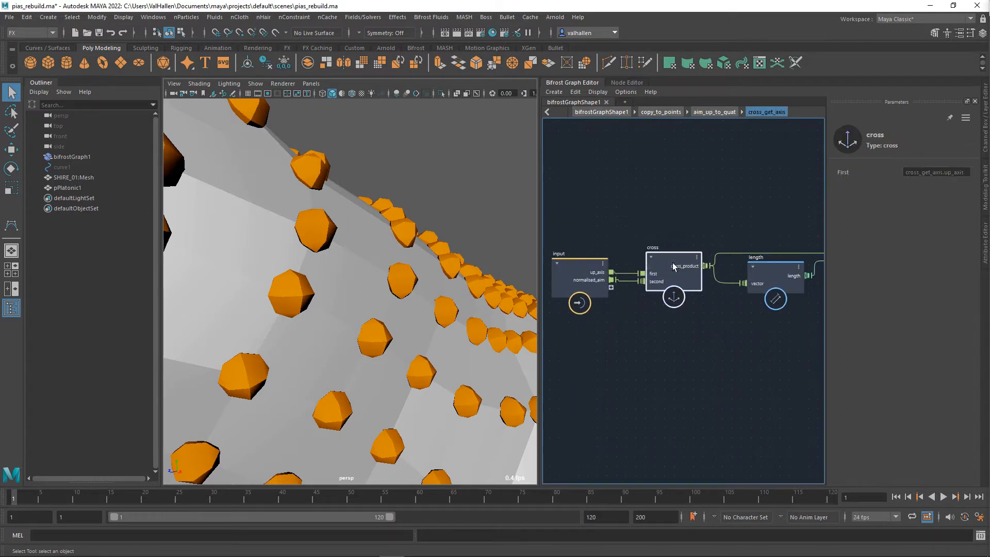
middle_drag(724, 227, 596, 218)
drag(647, 278, 641, 280)
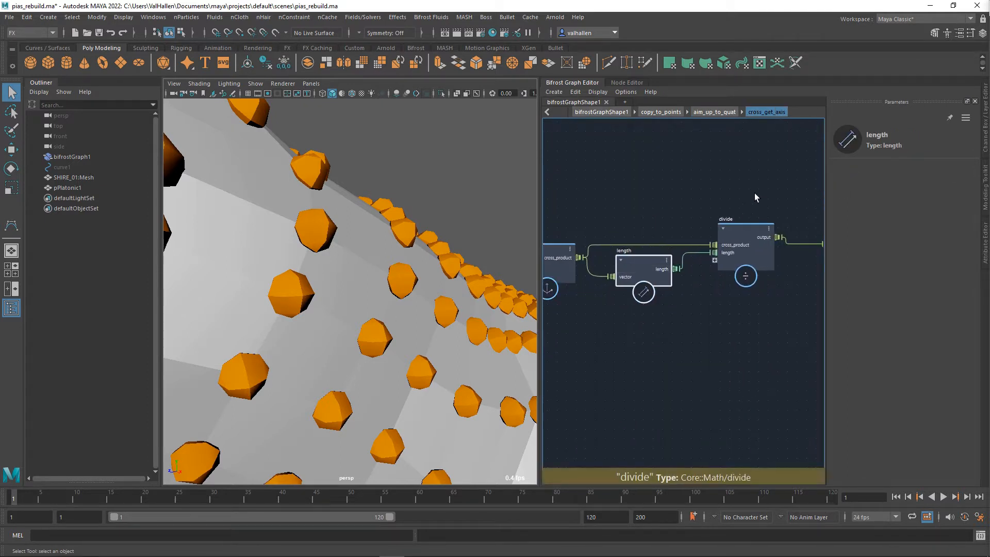
- View the divide and output nodes of cross_get_axis and return to the aim_up_to_quat level
drag(620, 335, 618, 334)
middle_drag(745, 336, 541, 344)
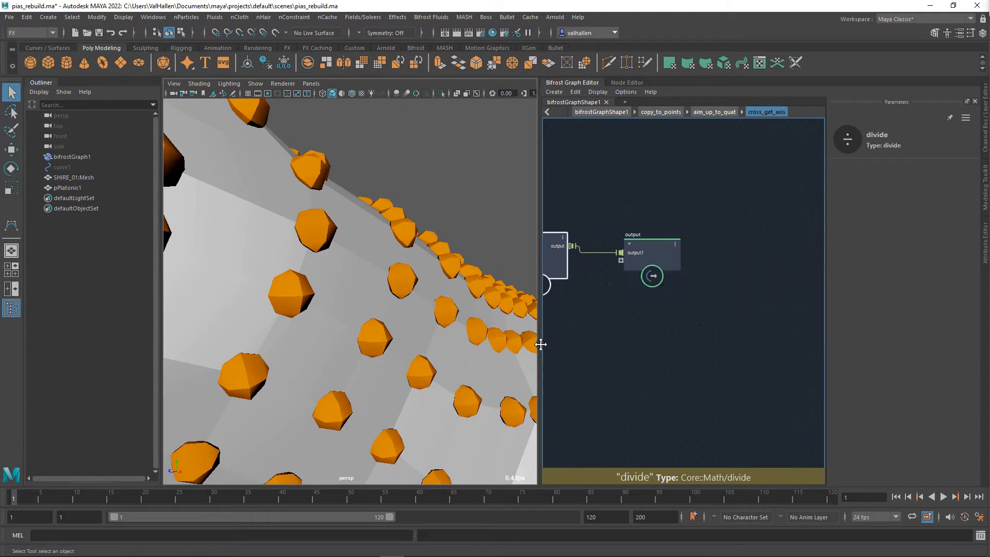
double_click(662, 250)
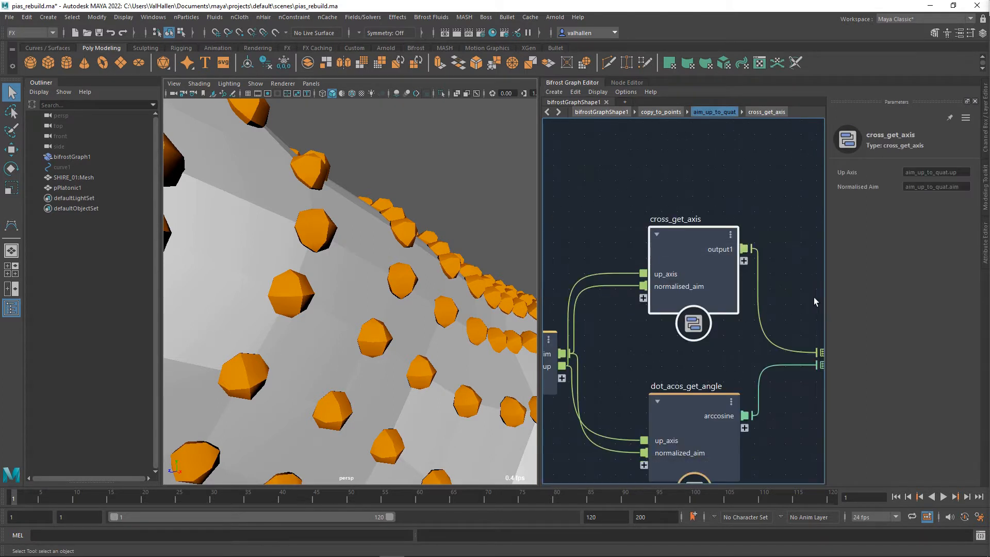
- Open dot_acos_get_angle to view its dot and acos nodes, then go back through aim_up_to_quat to copy_to_points
scroll(713, 273, down, 2)
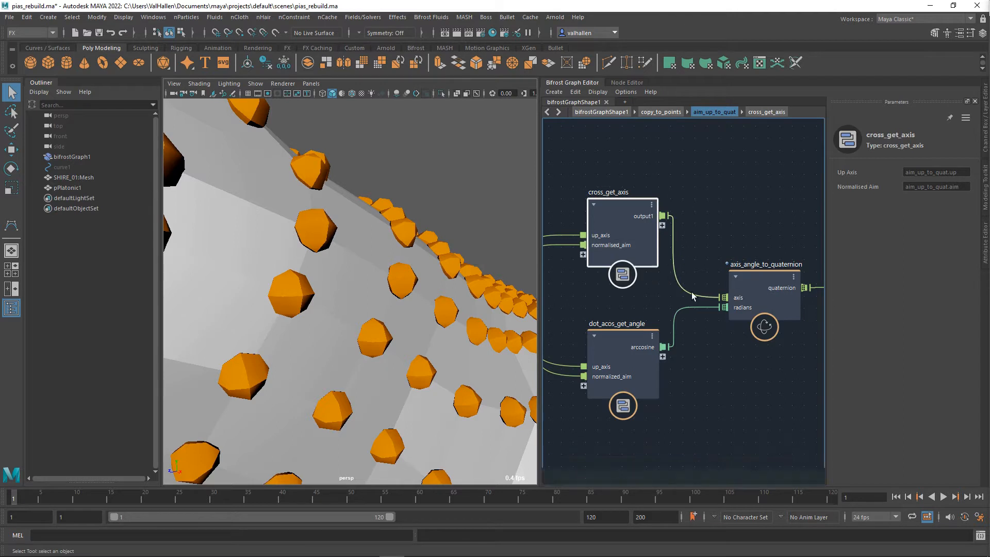
middle_drag(628, 347, 746, 326)
double_click(746, 326)
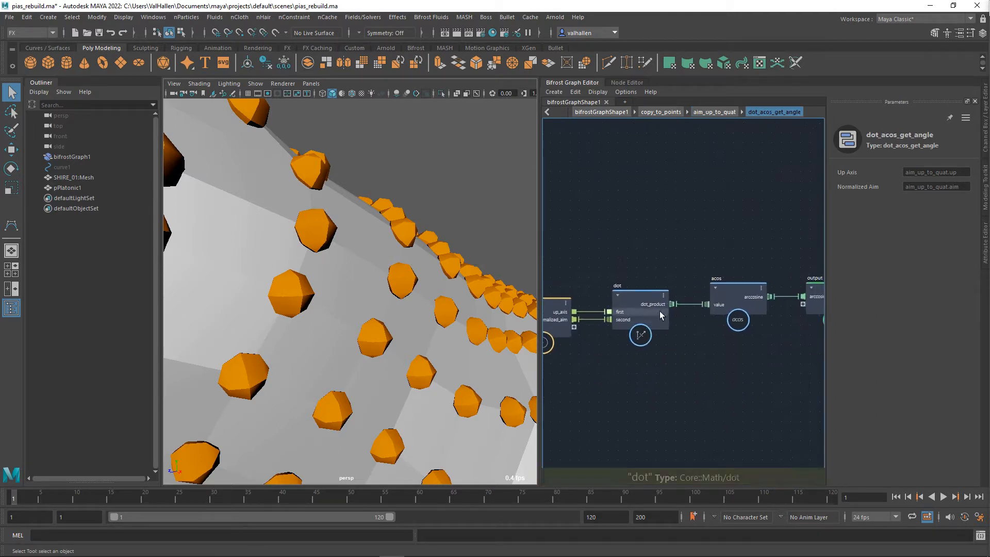
middle_drag(744, 335, 699, 361)
double_click(691, 338)
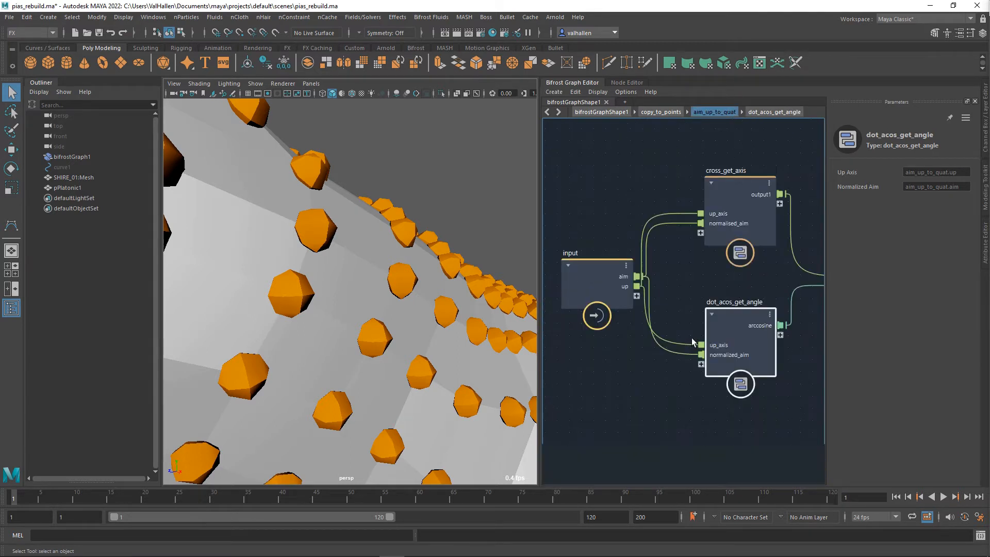
middle_drag(750, 419, 683, 347)
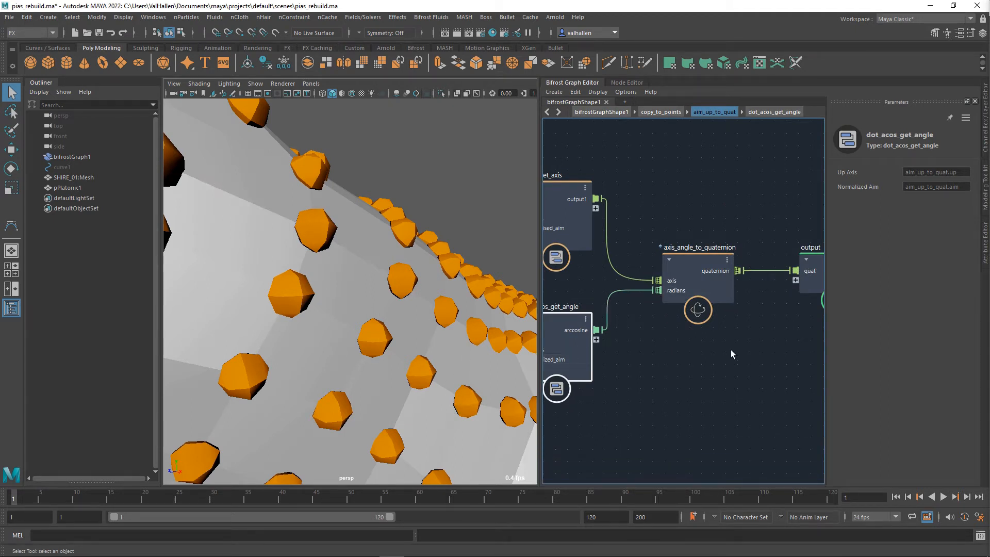
double_click(704, 328)
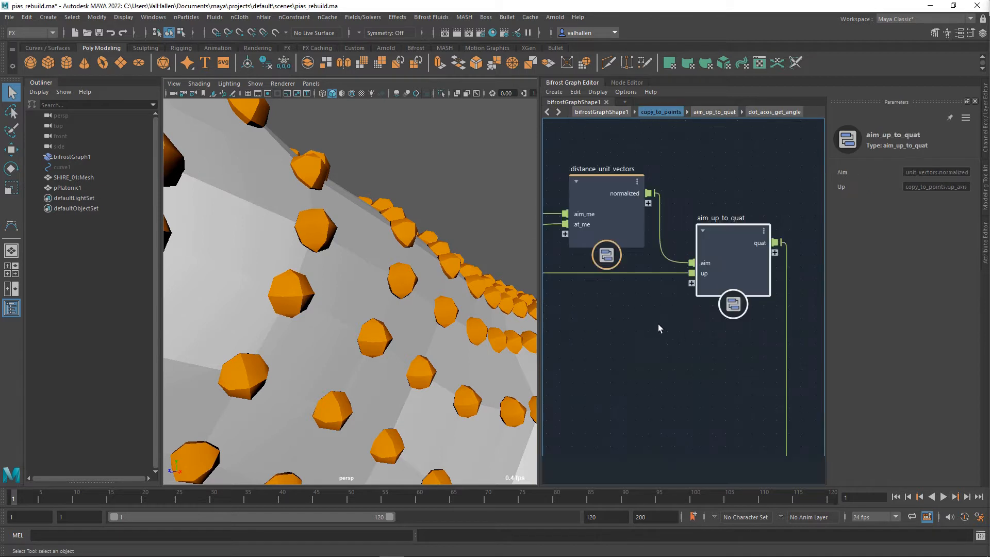
- Trace the quat output through the point_orientation property, create_instances and point_normal property nodes to bake_instanced_geometry
scroll(661, 324, down, 3)
alt+middle_drag(670, 323, 558, 203)
alt+middle_drag(706, 290, 683, 242)
alt+middle_drag(707, 358, 743, 338)
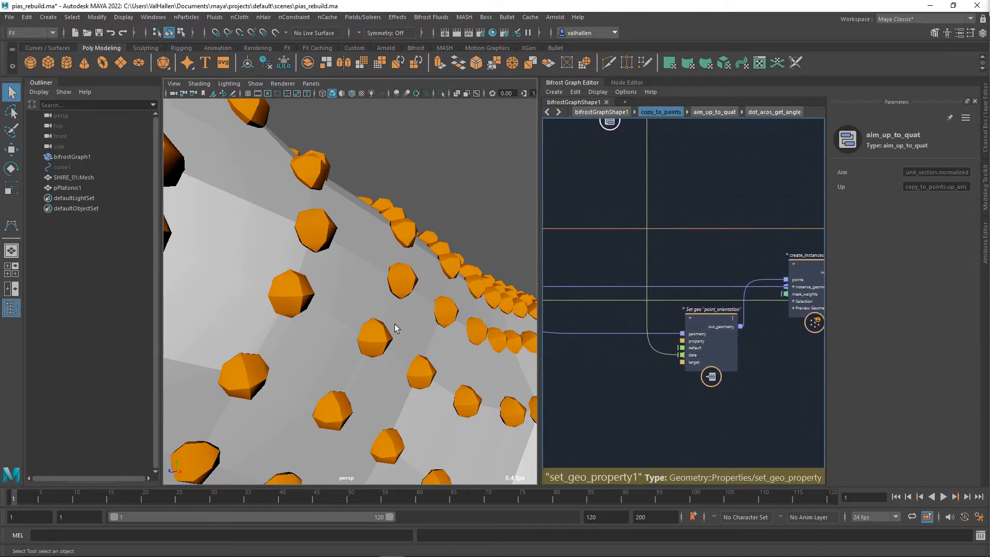
alt+middle_drag(755, 387, 694, 397)
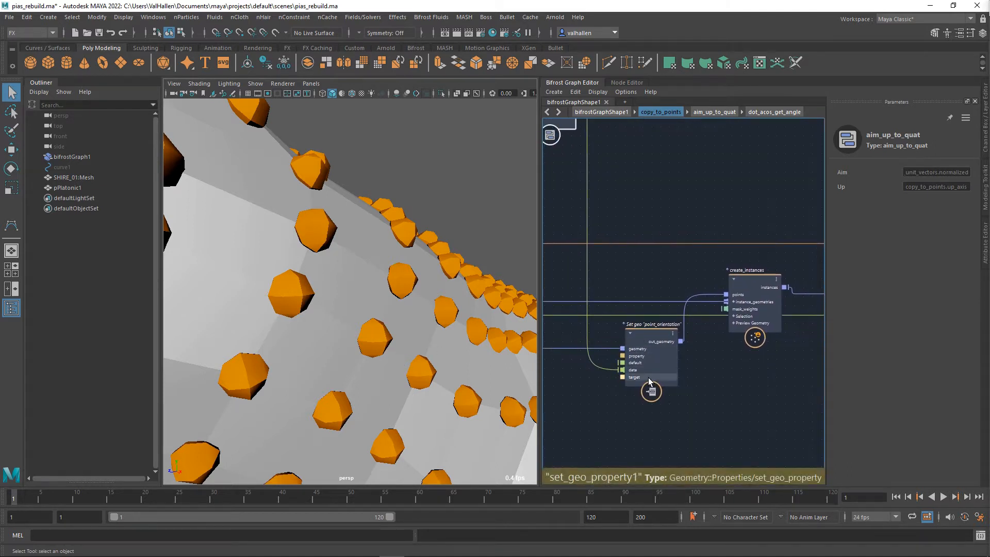
alt+middle_drag(756, 351, 620, 370)
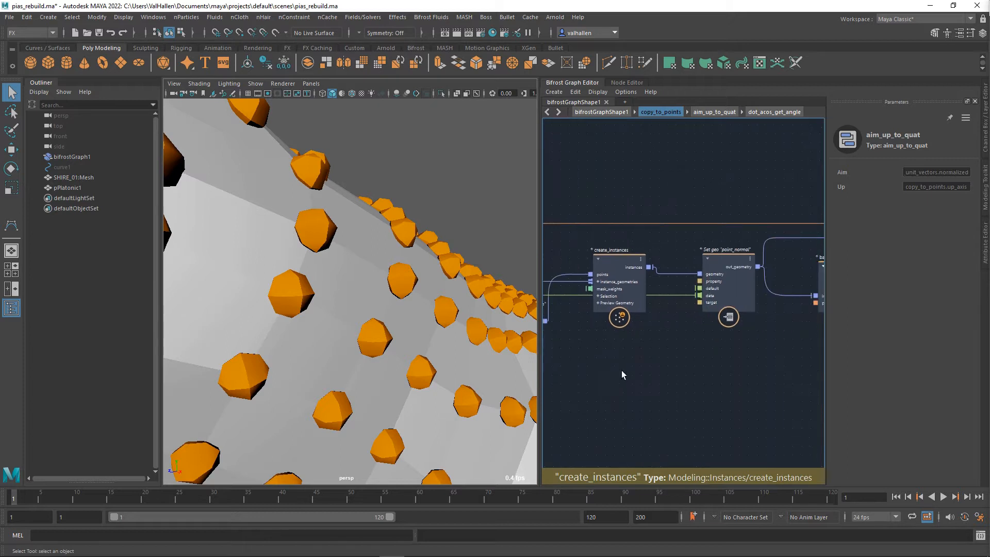
alt+middle_drag(713, 365, 595, 361)
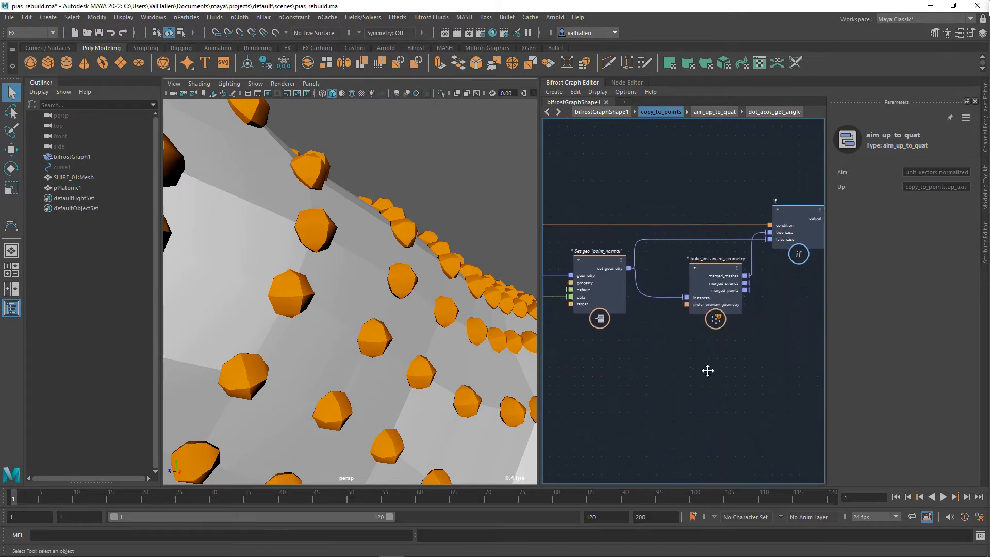
alt+middle_drag(706, 369, 677, 378)
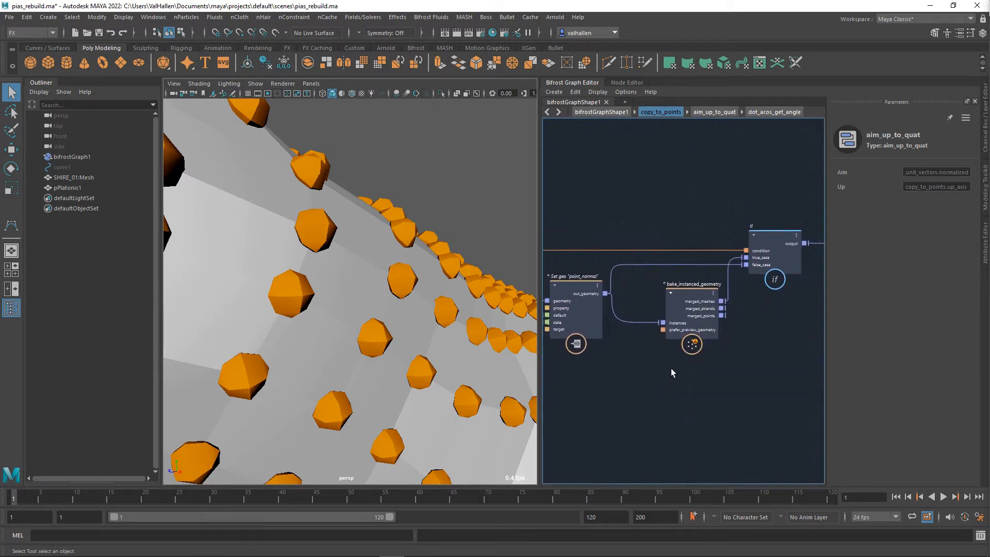
- Examine the bake_instanced_geometry and if nodes at the end of copy_to_points, and return to the bifrostGraphShape1 level
drag(699, 157, 784, 378)
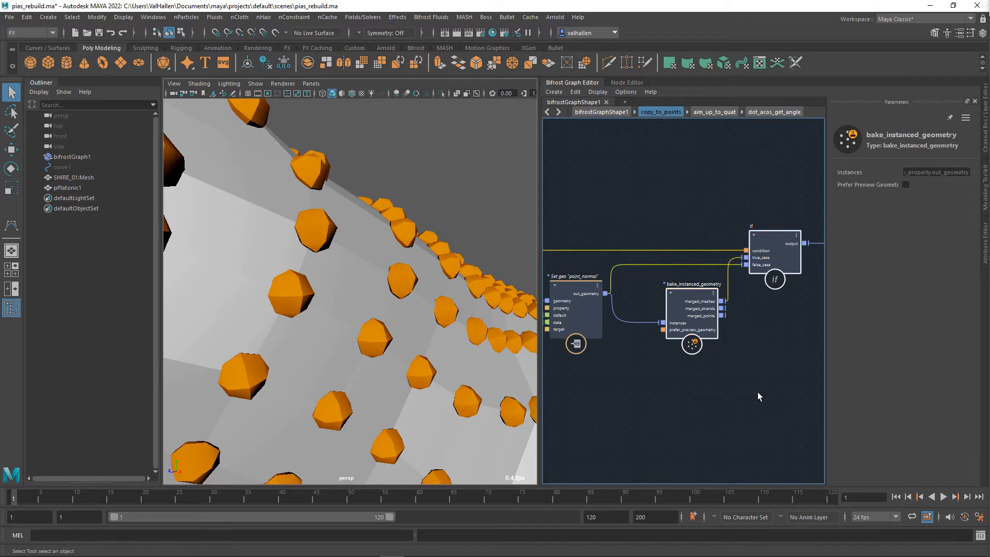
scroll(735, 379, down, 4)
alt+middle_drag(762, 377, 725, 376)
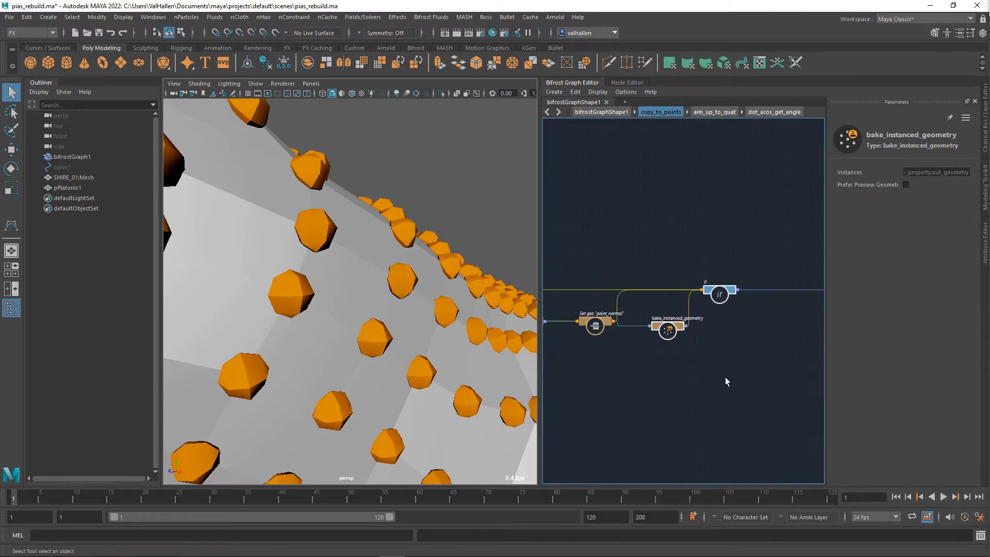
scroll(725, 381, up, 3)
click(730, 372)
alt+middle_drag(805, 353, 664, 361)
double_click(652, 322)
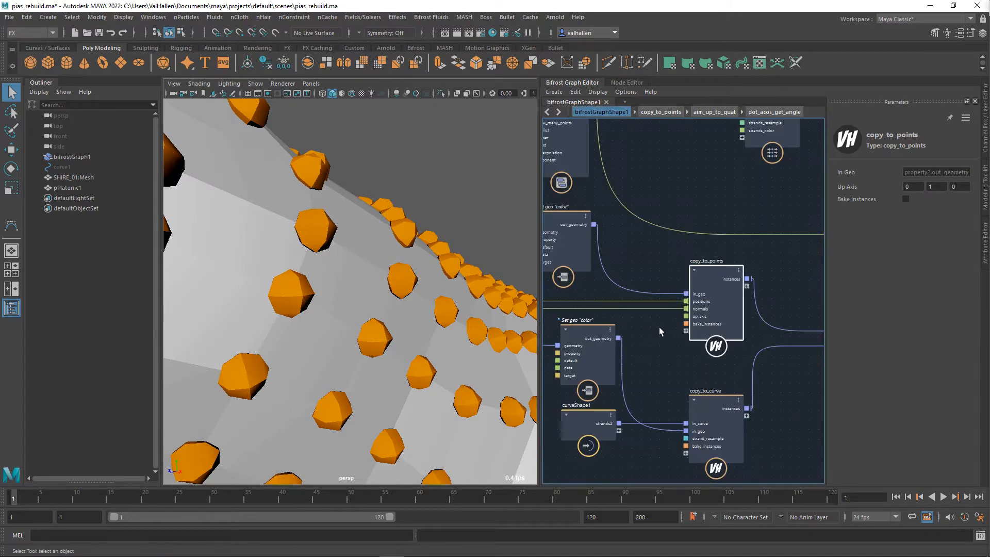
- Delete the pono.point_normals connection into copy_to_points.normals and examine the instances' orientation on the horse up close
scroll(449, 323, down, 6)
alt+drag(446, 331, 407, 282)
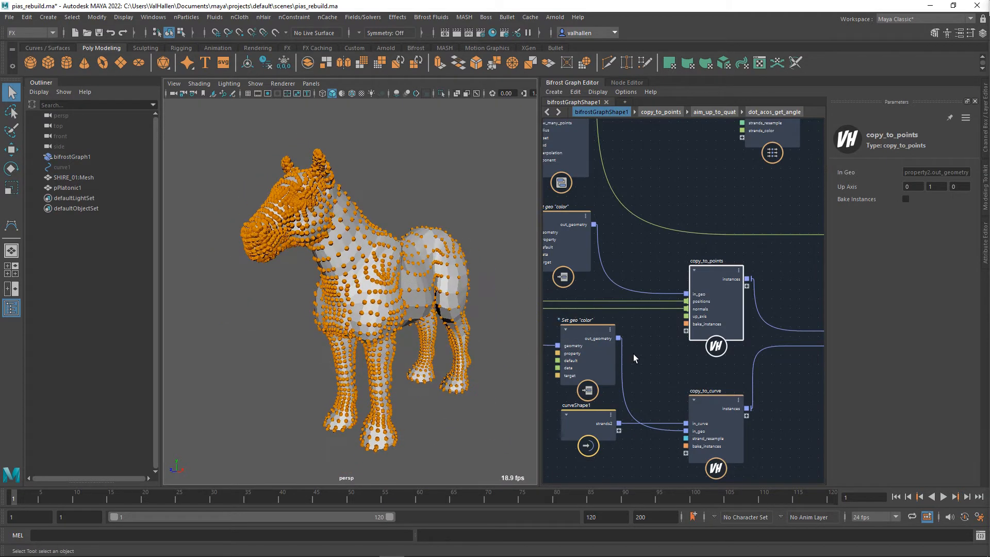
click(668, 314)
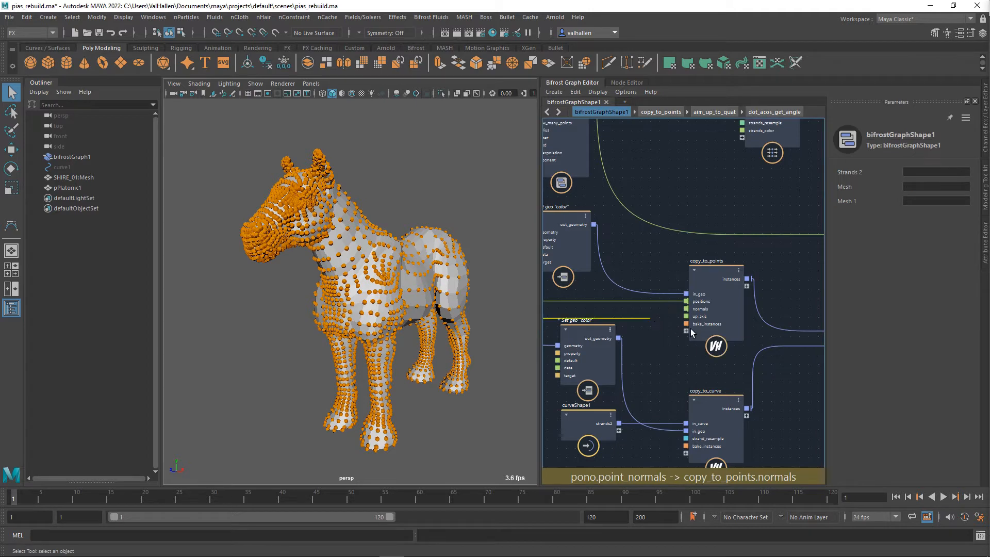
scroll(386, 304, up, 10)
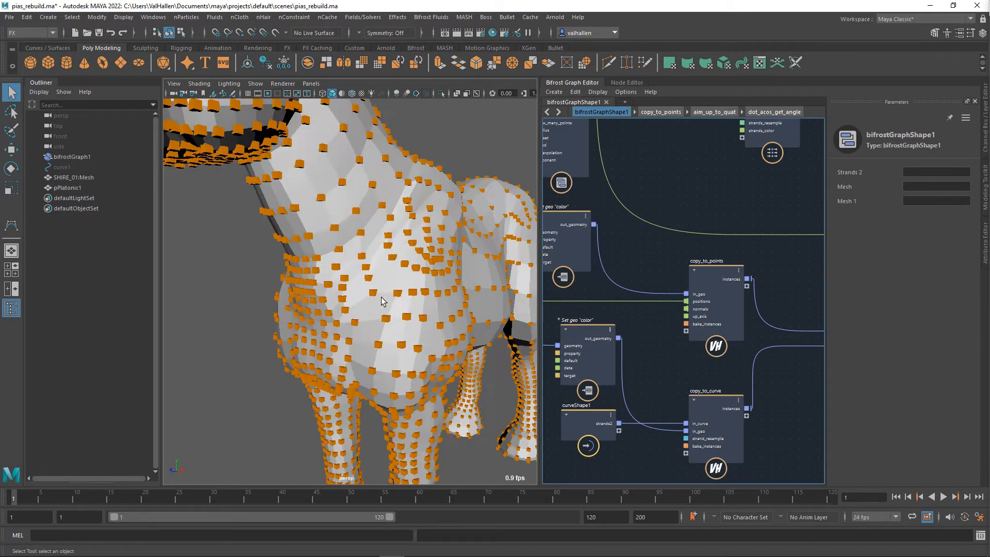
alt+drag(393, 290, 527, 314)
scroll(490, 309, up, 3)
alt+middle_drag(464, 248, 409, 320)
scroll(409, 321, up, 4)
scroll(408, 317, up, 2)
alt+drag(397, 319, 359, 345)
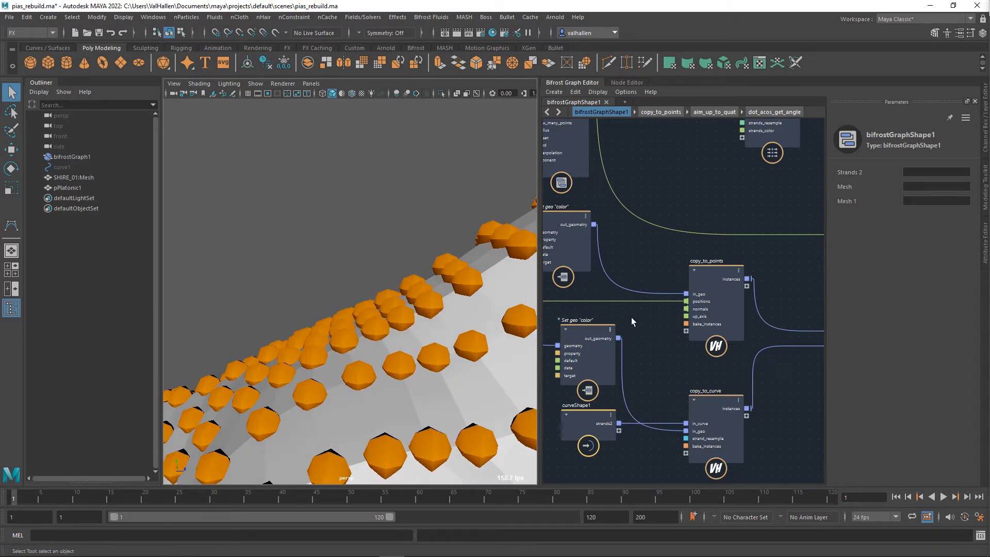
- Undo the deletion of the normals connection and review the instances across the whole horse
key(ctrl+z)
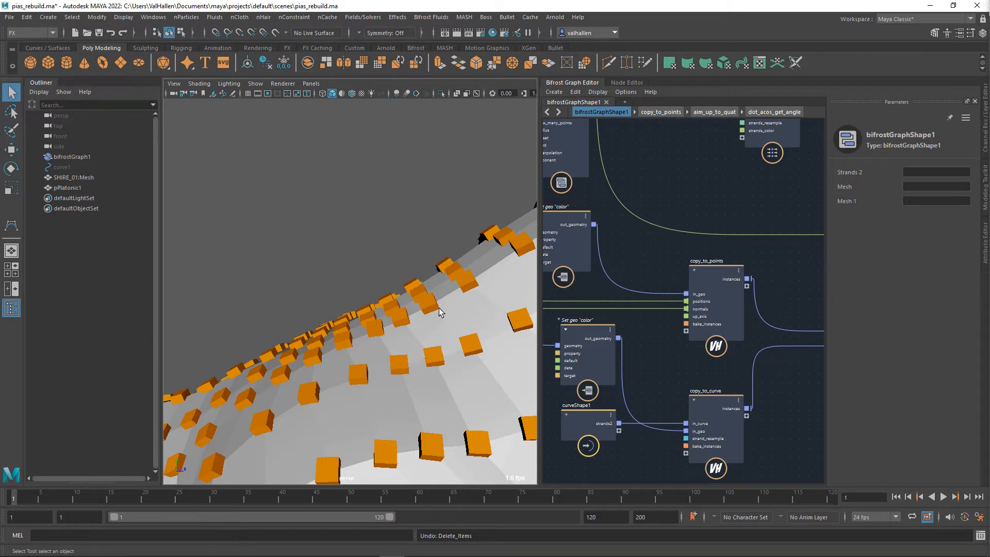
alt+drag(439, 307, 294, 307)
scroll(297, 304, up, 4)
scroll(323, 301, down, 4)
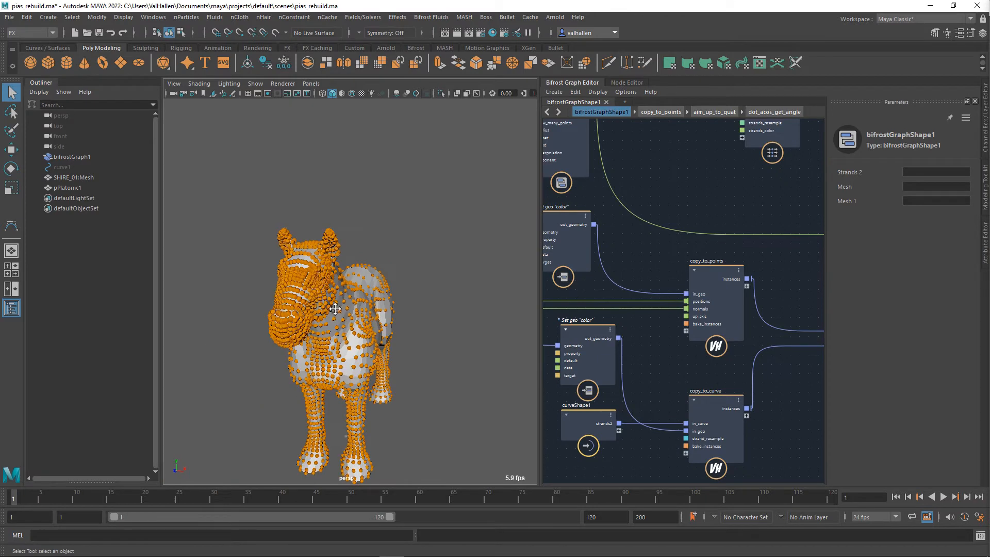
alt+middle_drag(334, 304, 345, 276)
scroll(597, 297, down, 1)
scroll(641, 310, down, 3)
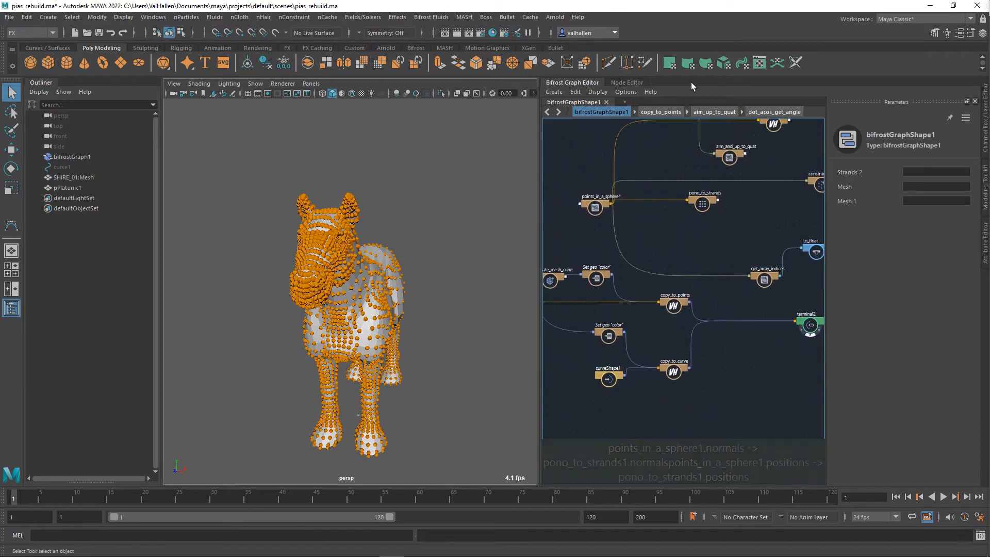
- Create a new Bifrost graph in its own graph editor tab
click(625, 102)
click(640, 104)
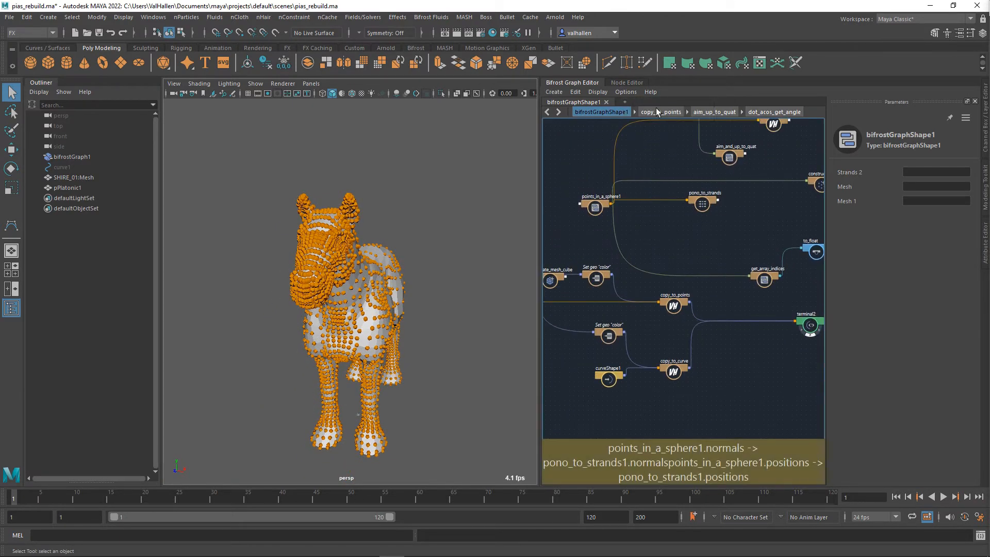
click(625, 103)
click(642, 120)
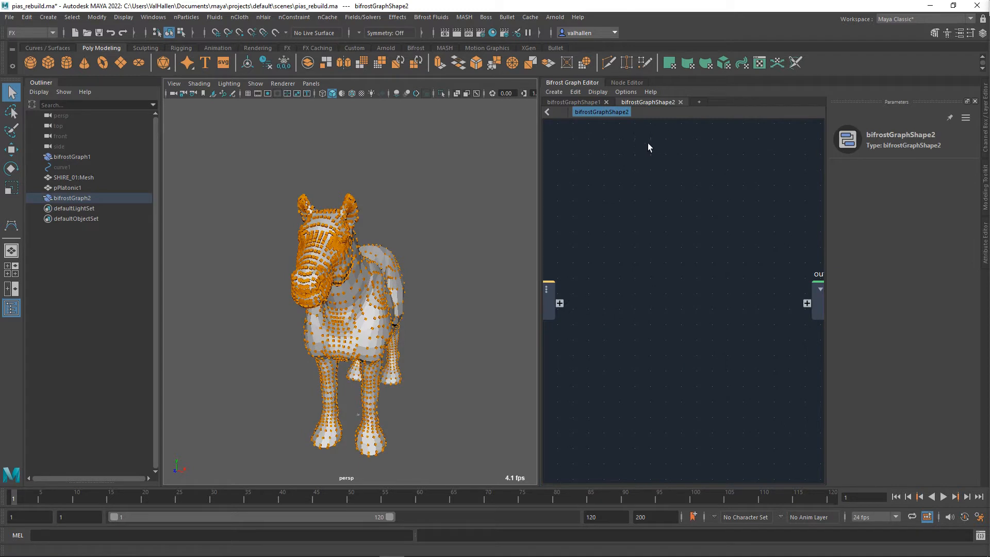
- Bring SHIRE_01:Mesh into the new graph as an input node and place it below the default input node
alt+middle_drag(622, 221, 720, 195)
click(75, 179)
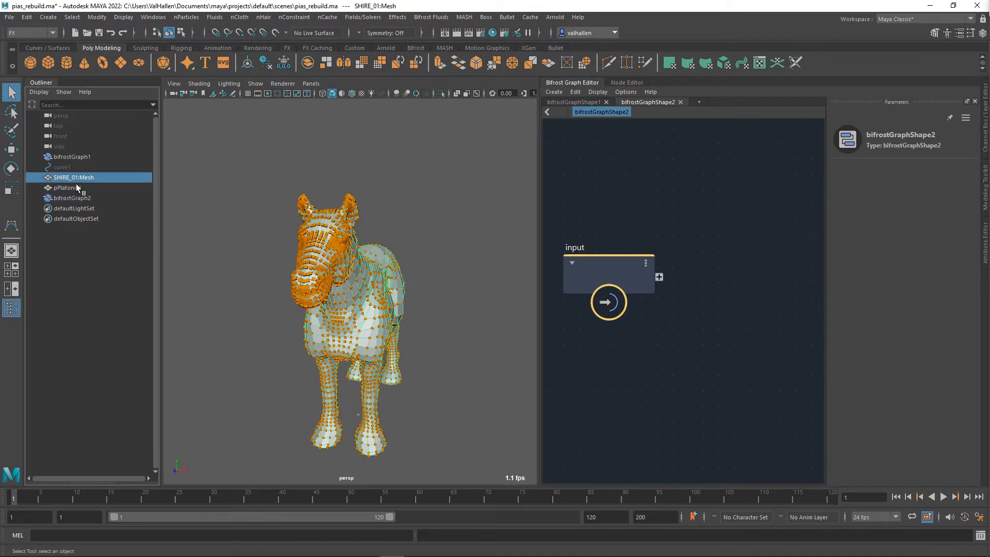
middle_drag(613, 380, 614, 378)
alt+right_drag(701, 353, 655, 348)
drag(628, 348, 631, 341)
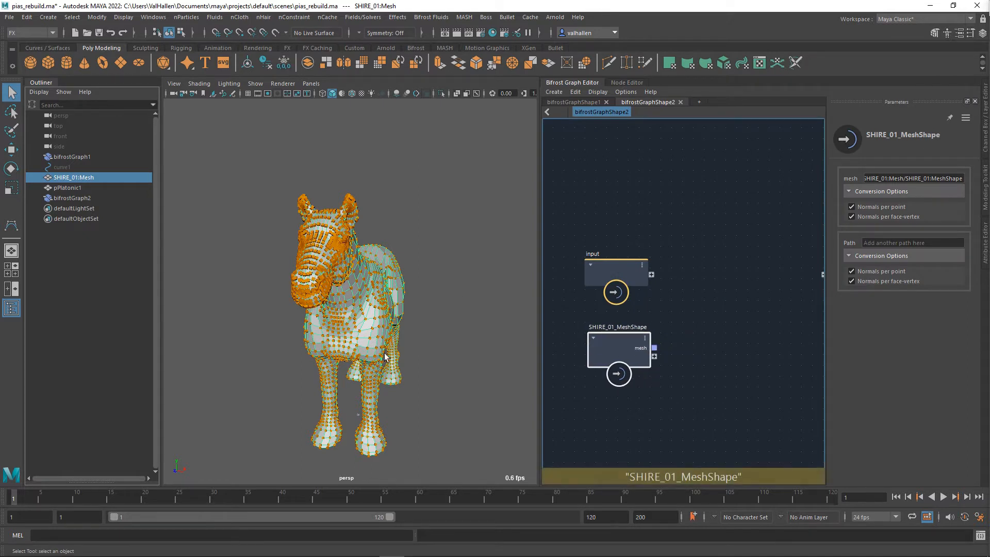
- Add pPlatonic1 to the graph as an input node and connect both mesh outputs to the output node
click(69, 190)
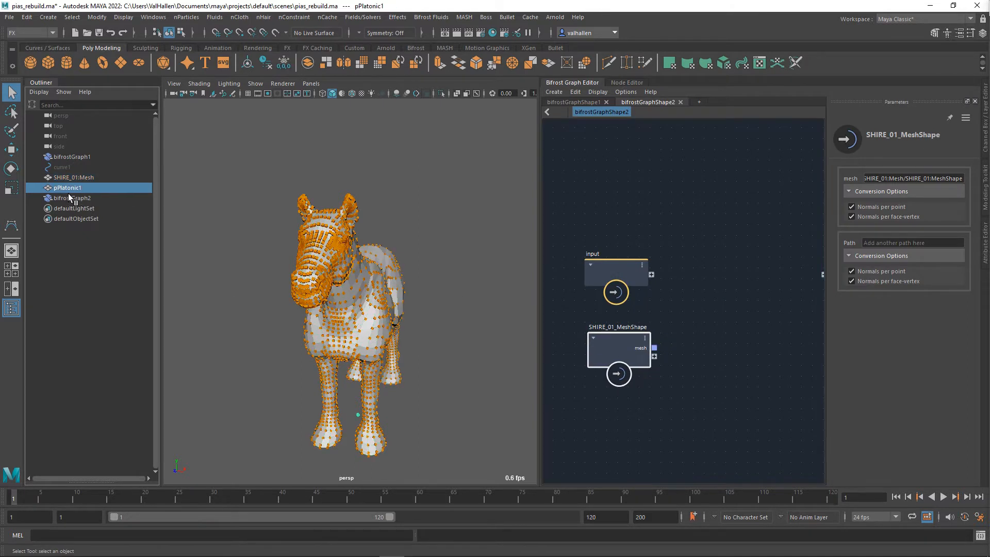
drag(614, 425, 614, 426)
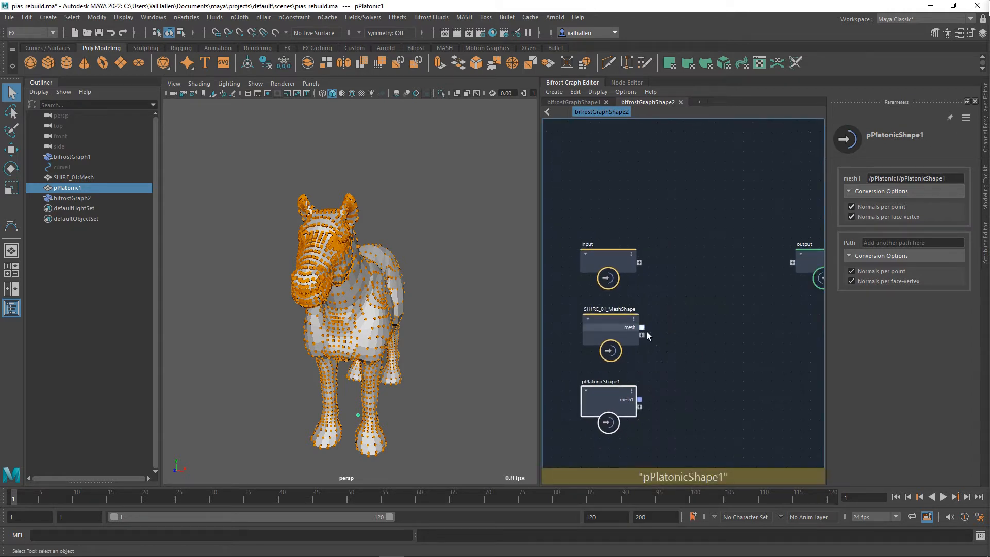
mouse_move(641, 327)
mouse_down()
mouse_move(760, 291)
mouse_move(800, 267)
mouse_move(793, 263)
mouse_up()
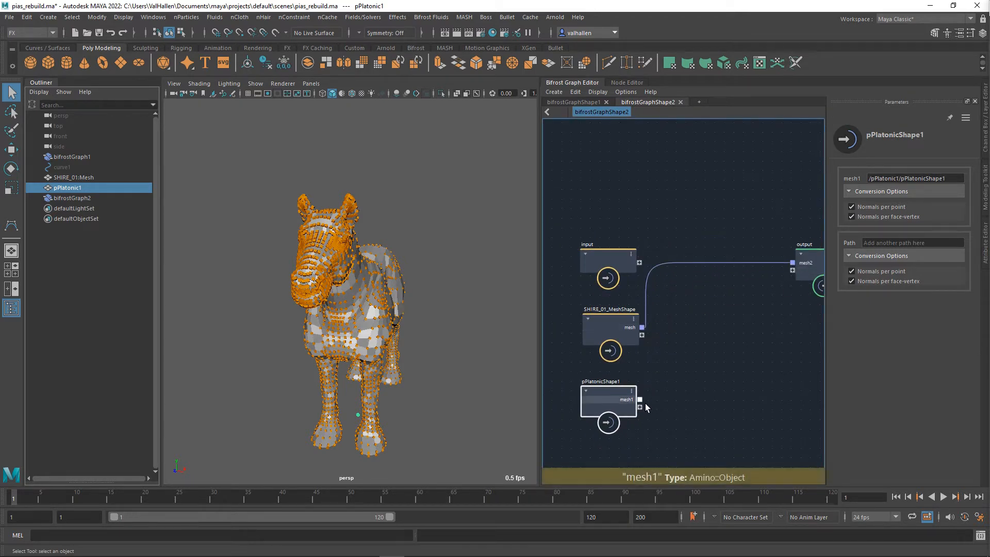
drag(640, 399, 800, 277)
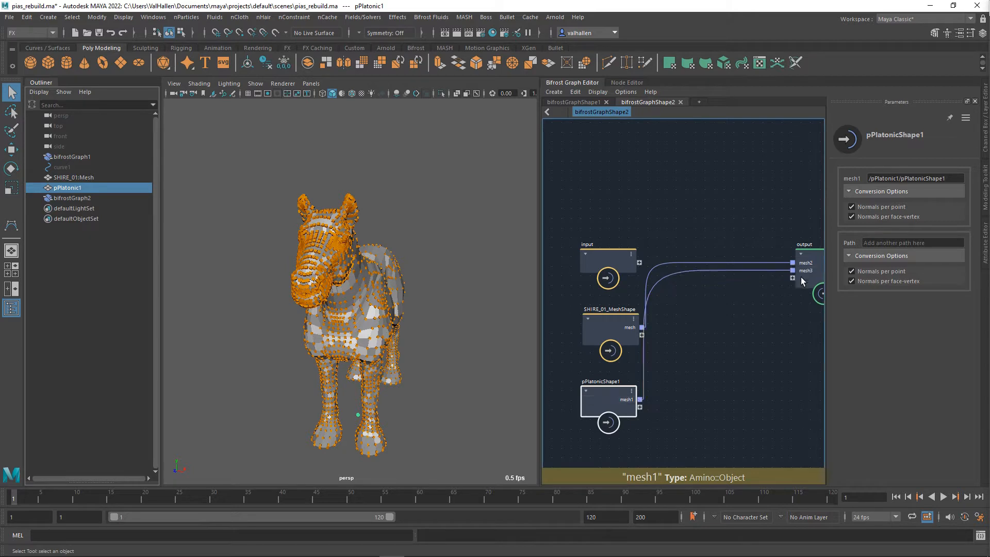
- Hide the original bifrostGraph1 in the scene
click(72, 161)
key(h)
alt+drag(438, 268, 373, 273)
- Move the SHIRE_01_MeshShape node above the input node and delete the connection from pPlatonicShape1 to the output
drag(618, 338, 619, 206)
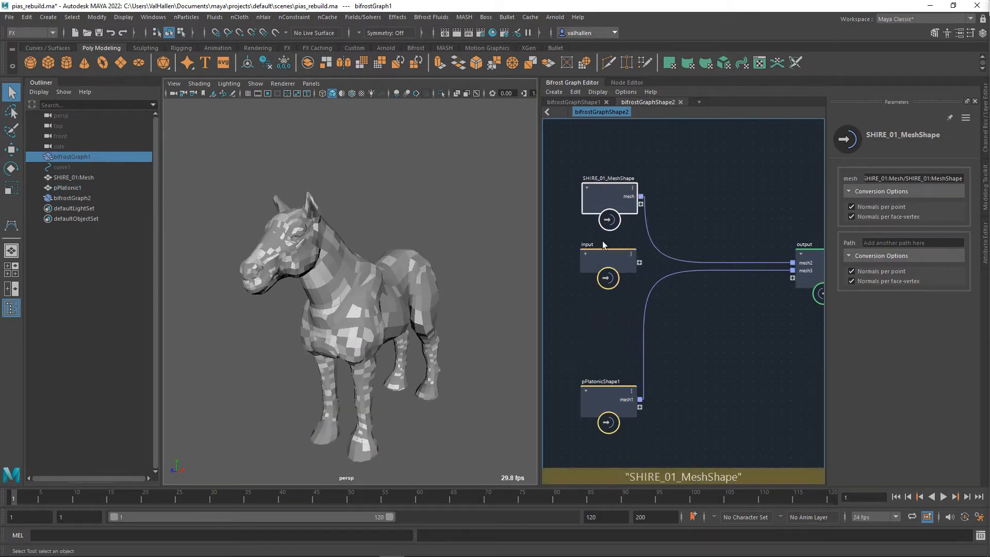
click(780, 274)
key(Delete)
alt+drag(361, 335, 454, 288)
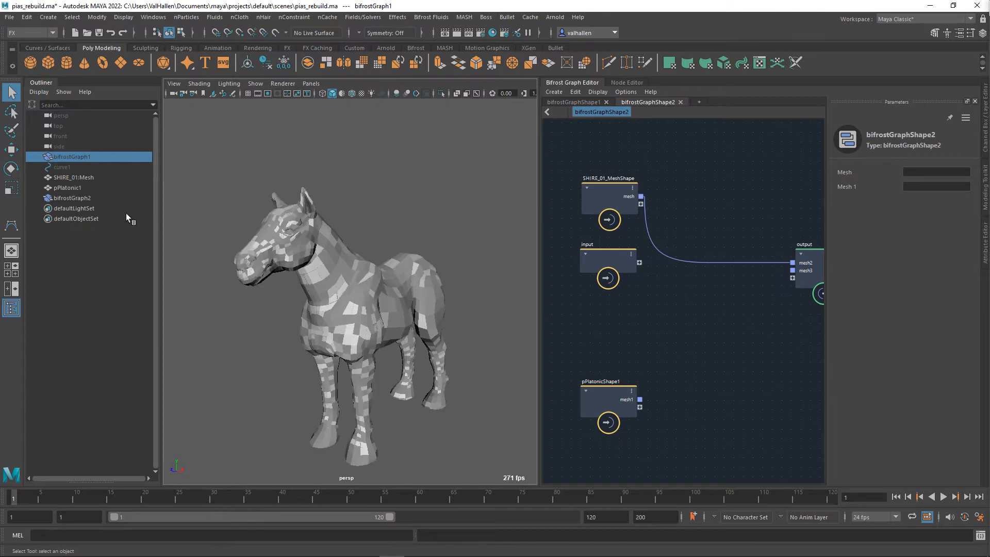
- Hide the original SHIRE_01:Mesh and pPlatonic1 objects in the scene
click(82, 178)
key(ctrl+h)
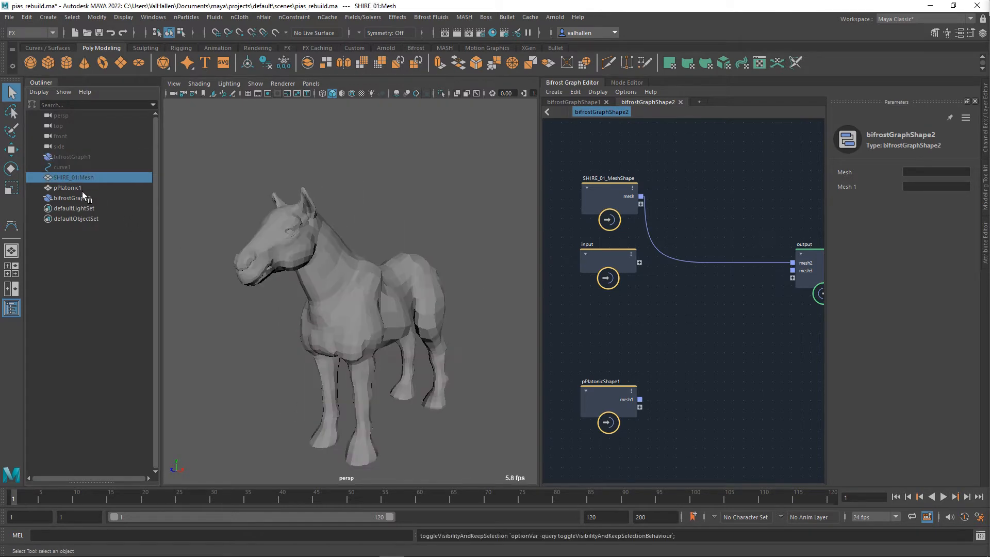
click(82, 187)
alt+drag(374, 275, 355, 287)
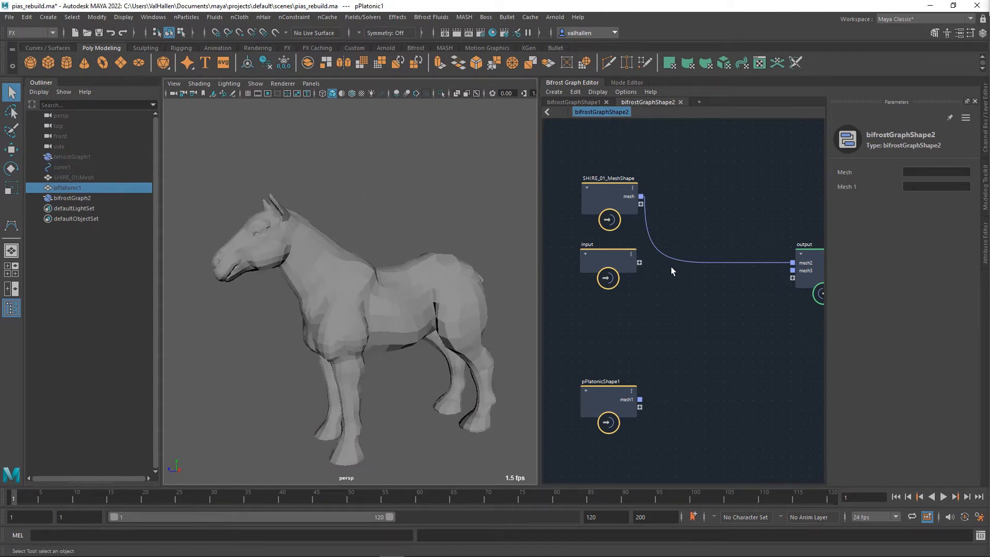
- Clear space around the SHIRE_01_MeshShape node and insert an update_mesh_normals node into its connection to the output
drag(620, 266, 806, 482)
drag(619, 198, 582, 214)
click(653, 255)
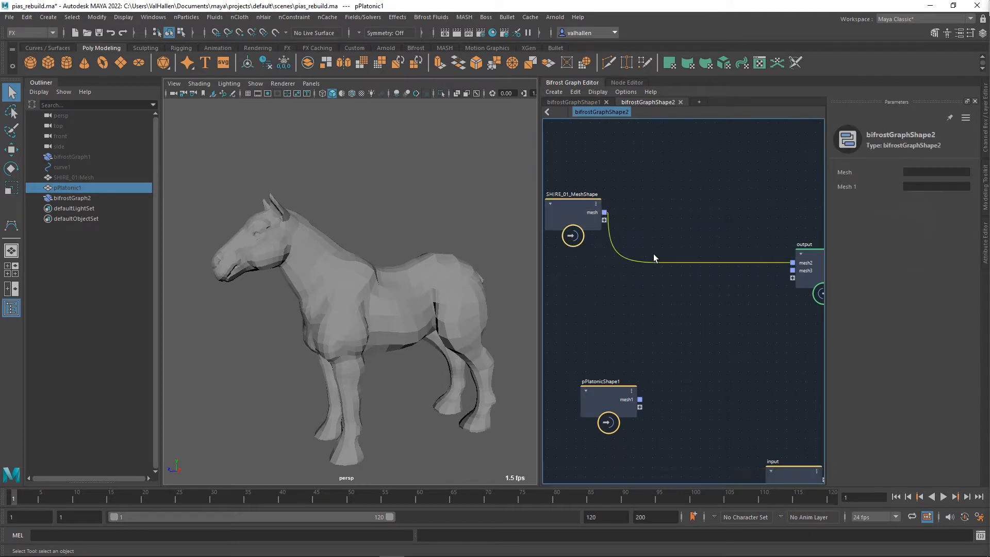
key(Tab)
text(upda)
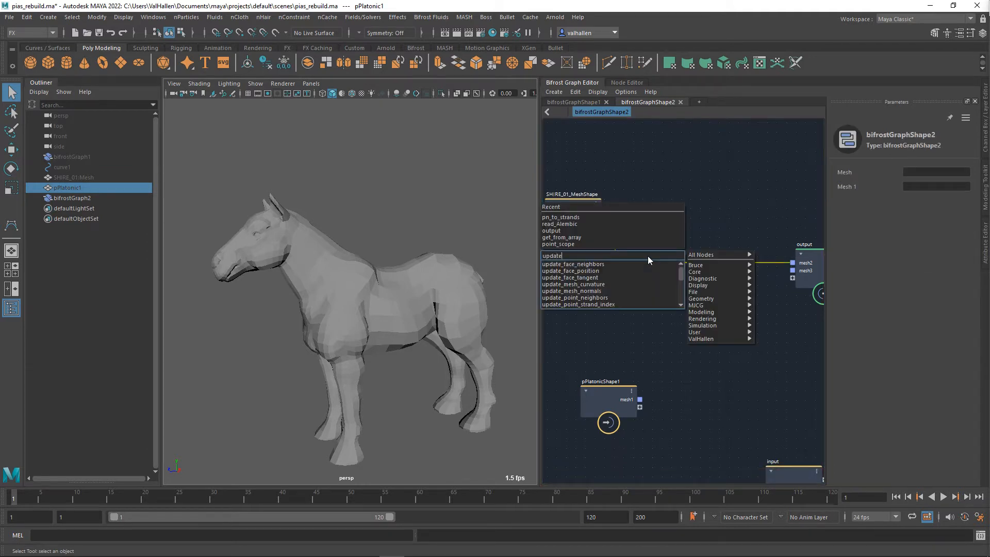
text(te_me)
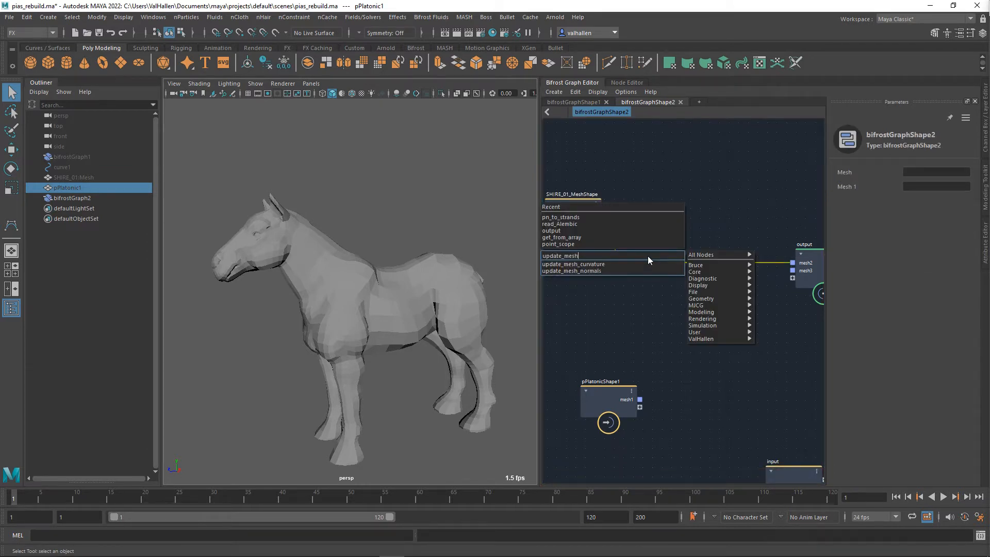
text(sh)
key(Down)
key(Down)
key(Return)
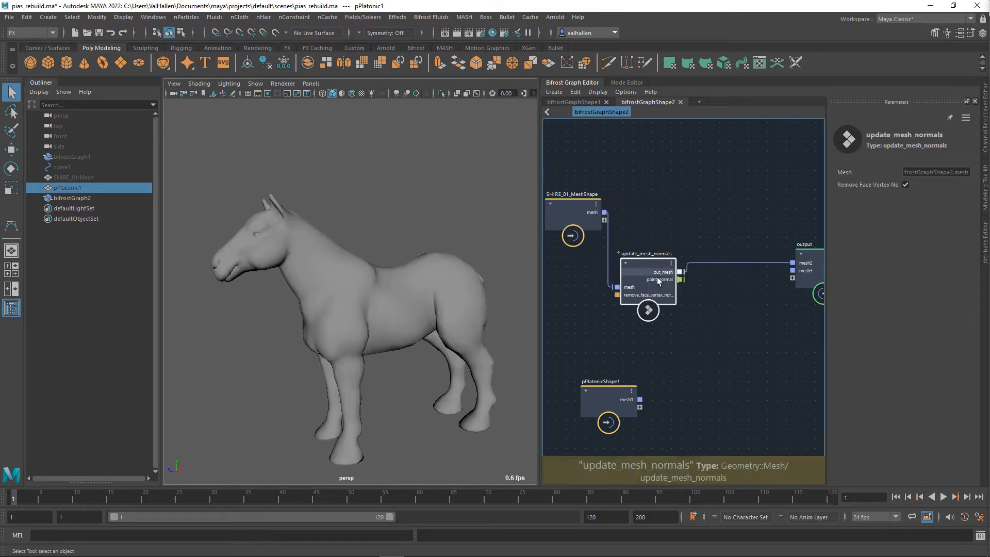
drag(658, 281, 658, 206)
- Move the output node farther away from update_mesh_normals to make room for more nodes
alt+middle_drag(766, 239, 692, 242)
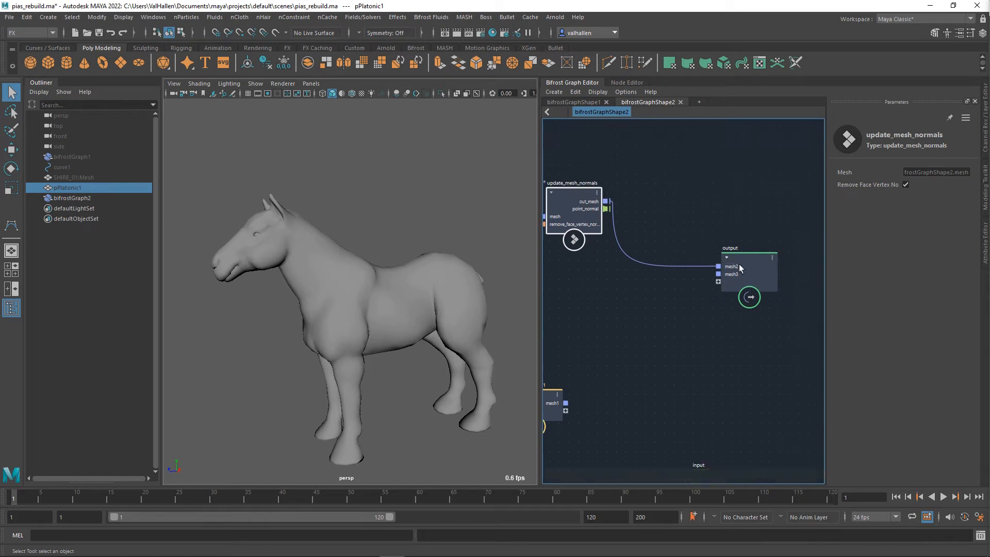
drag(750, 275, 784, 274)
scroll(722, 244, down, 2)
alt+middle_drag(707, 239, 683, 297)
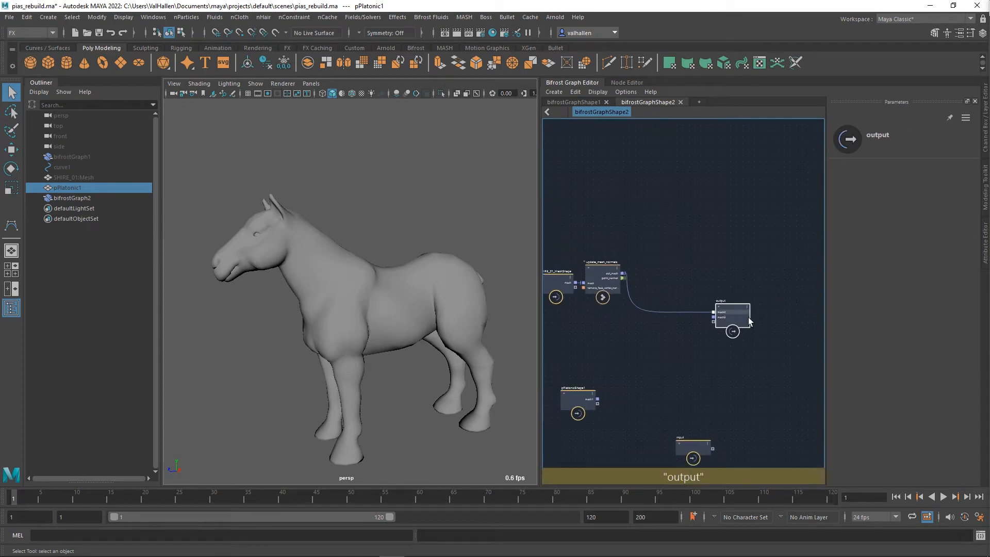
drag(750, 321, 818, 320)
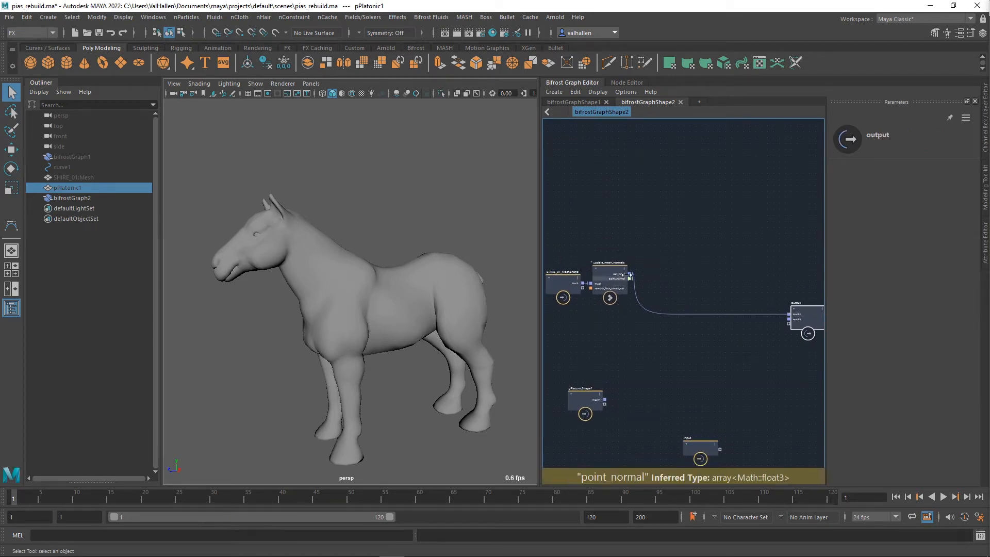
- Add a pono compound fed by the out_mesh of update_mesh_normals and inspect the nodes inside it
click(387, 316)
alt+drag(386, 316, 528, 319)
scroll(642, 277, up, 2)
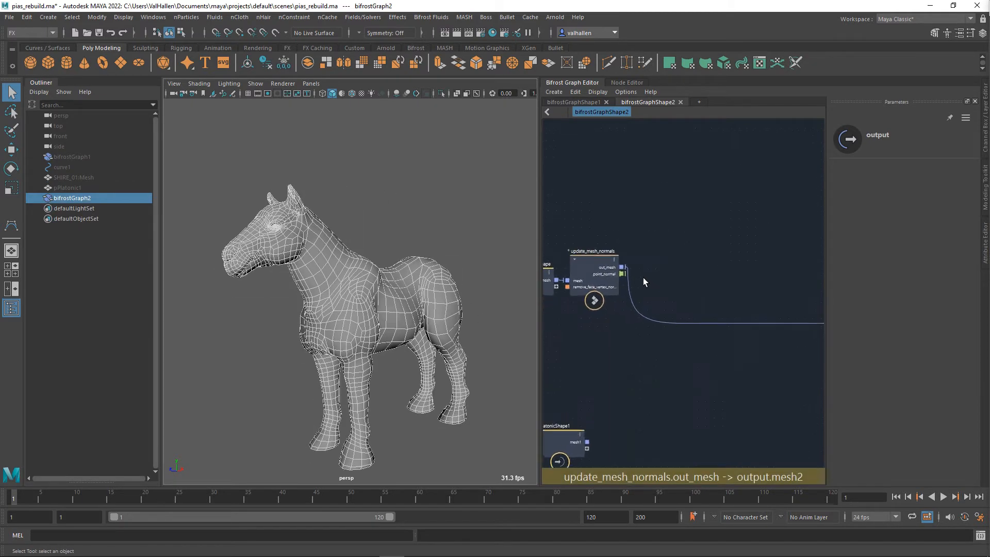
key(Tab)
text(pono)
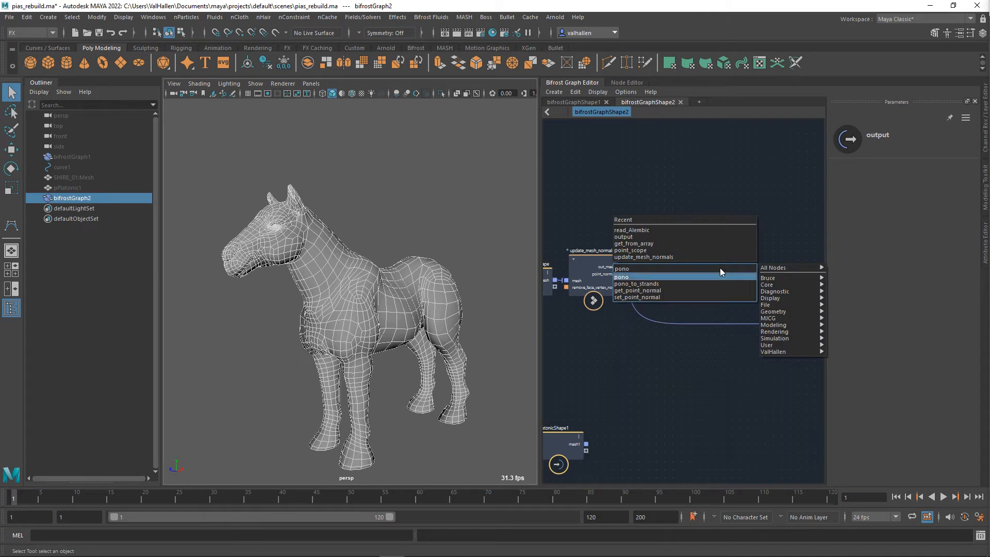
key(Return)
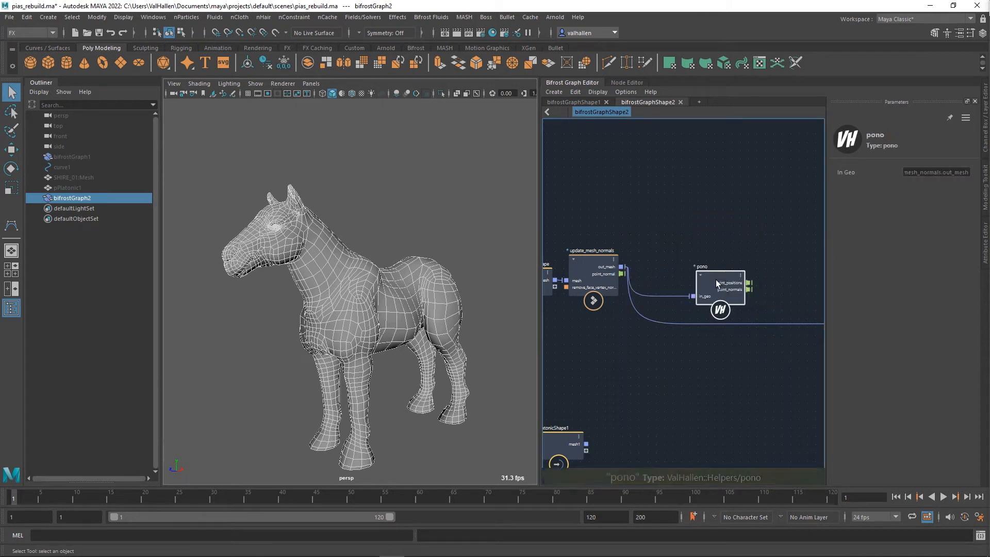
drag(716, 280, 674, 248)
double_click(673, 249)
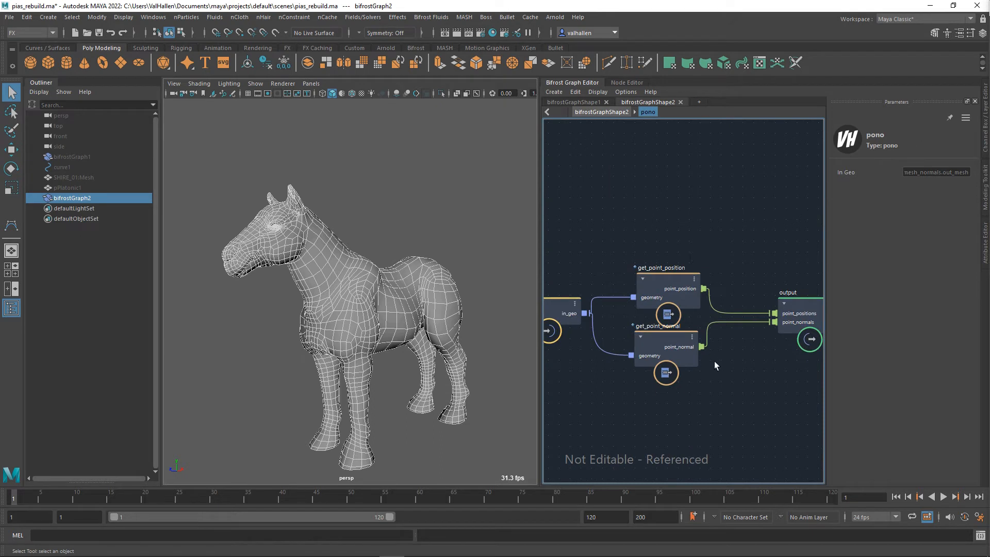
key(u)
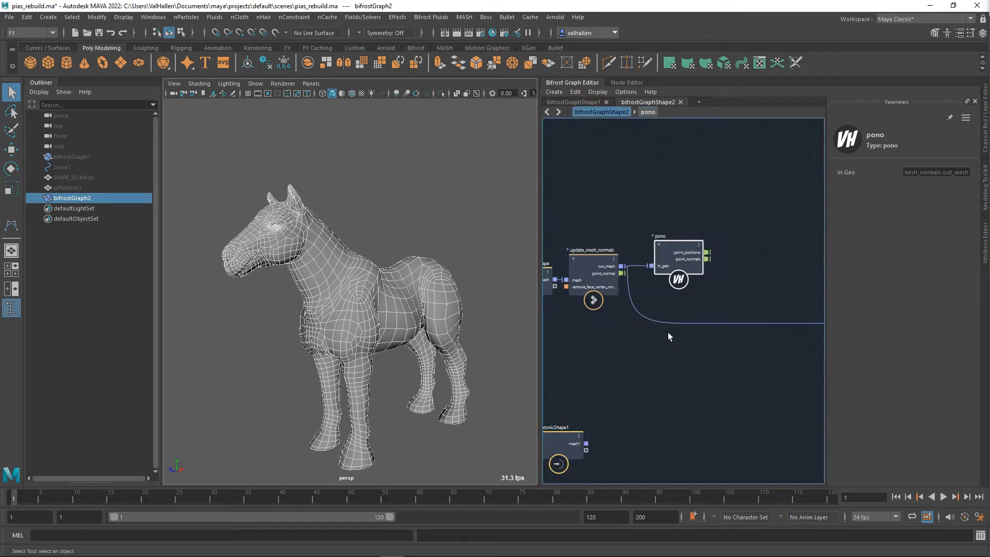
- Lower the SHIRE_01_MeshShape and update_mesh_normals nodes together and place the pono node above their output connection
middle_drag(666, 366, 704, 373)
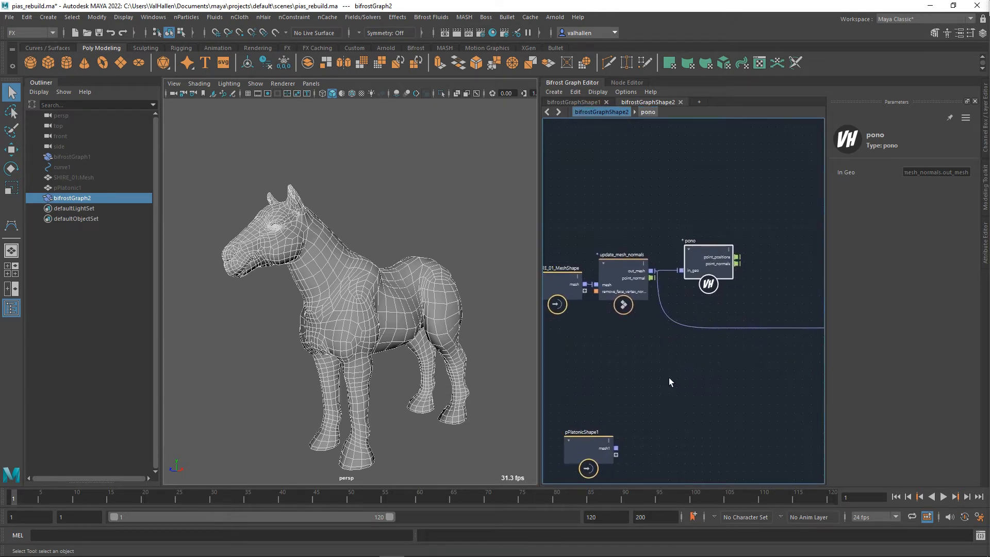
drag(681, 304, 559, 324)
drag(624, 297, 621, 353)
middle_drag(718, 380, 690, 374)
drag(679, 254, 680, 269)
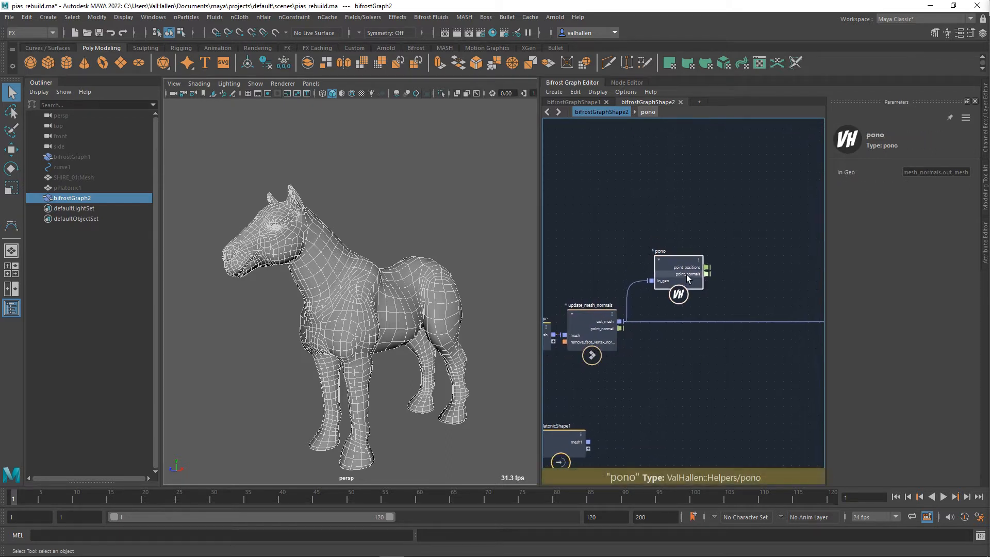
- Create an add node that takes pono's point_positions and point_normals as its inputs
scroll(718, 335, down, 2)
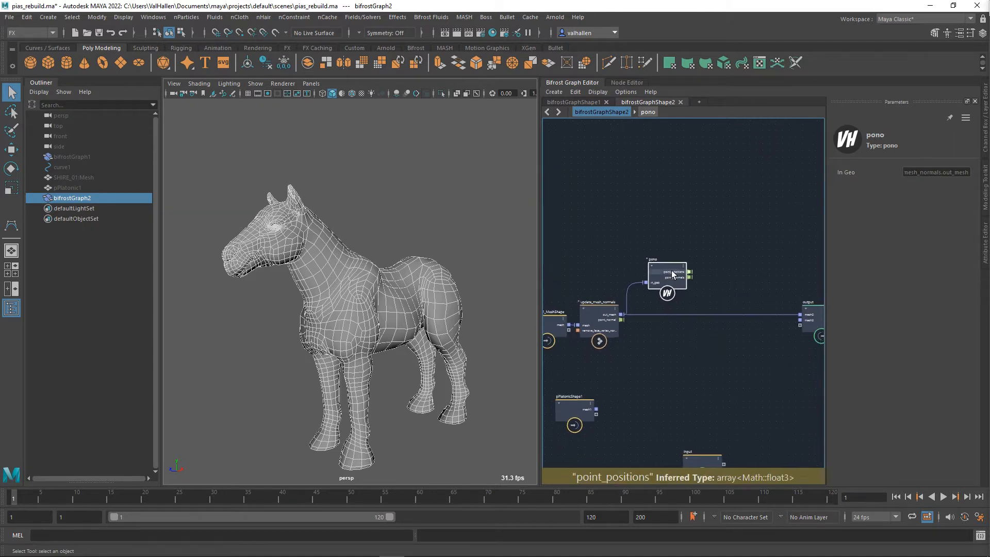
scroll(670, 286, up, 2)
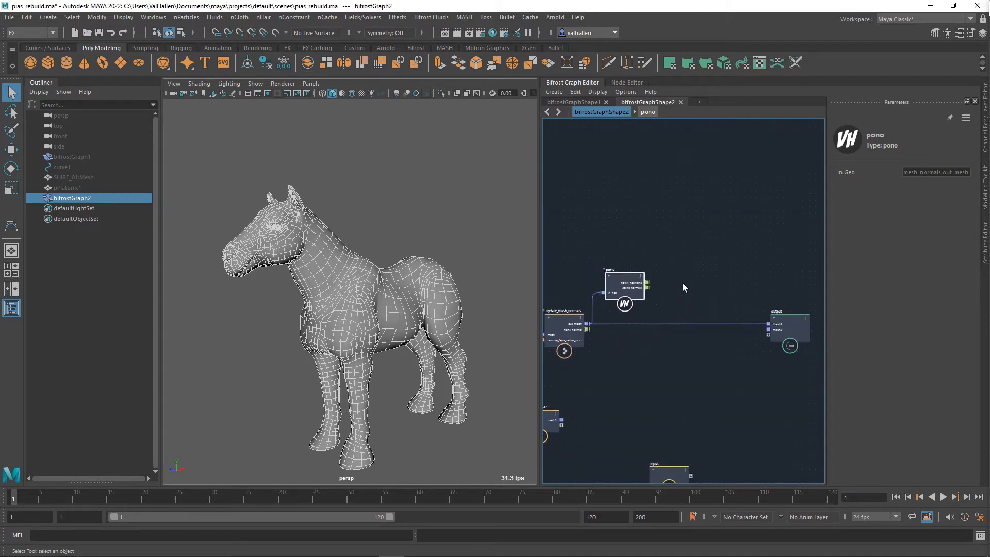
scroll(679, 285, up, 1)
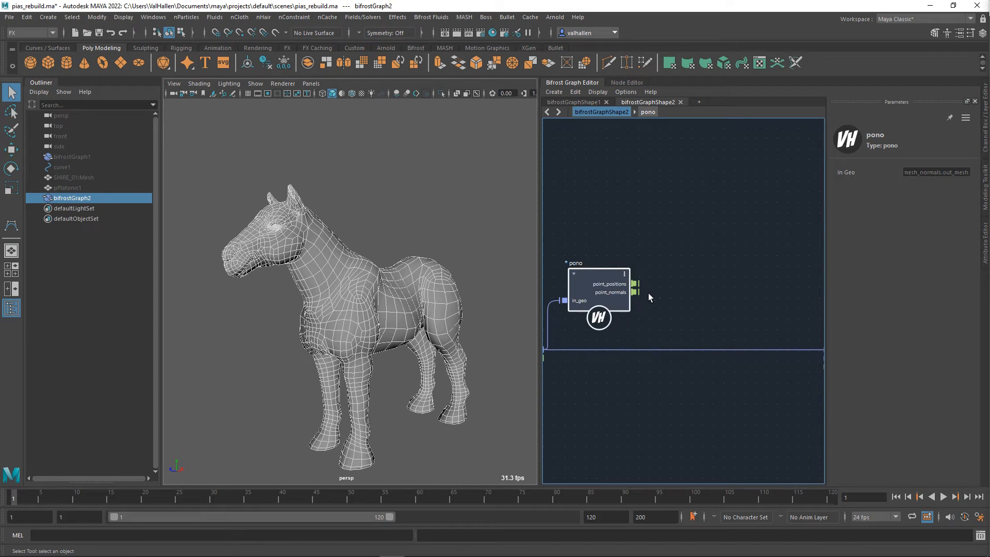
drag(636, 284, 691, 252)
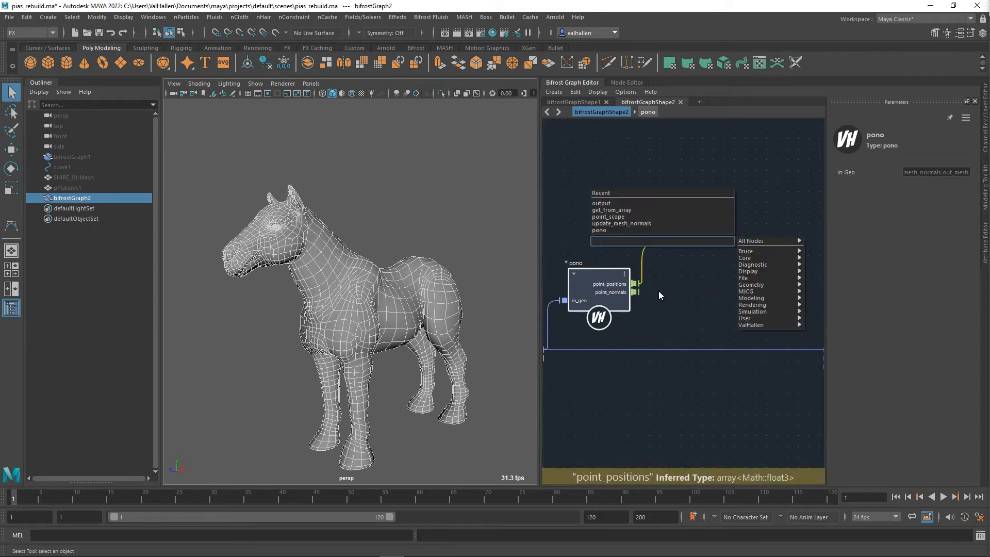
drag(636, 283, 693, 283)
text(add)
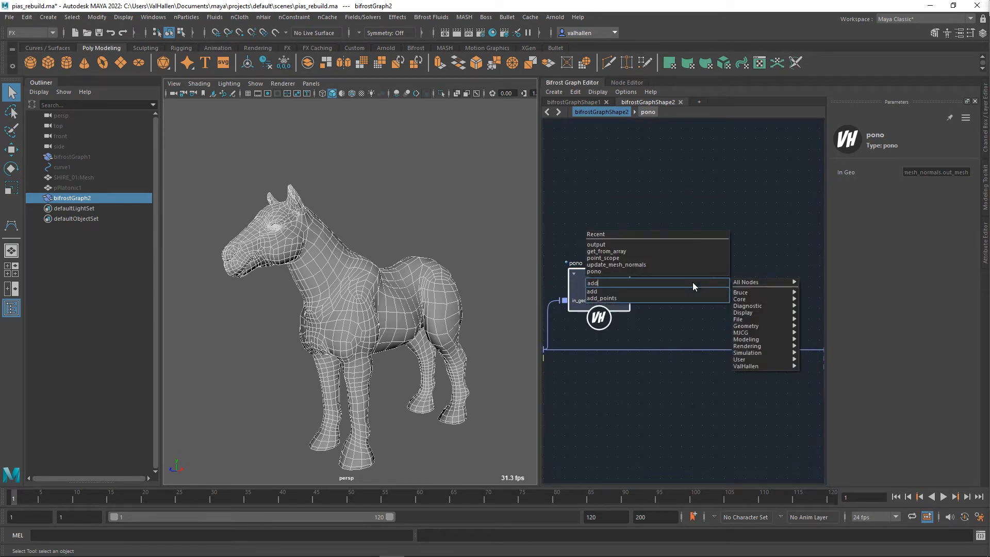
key(Return)
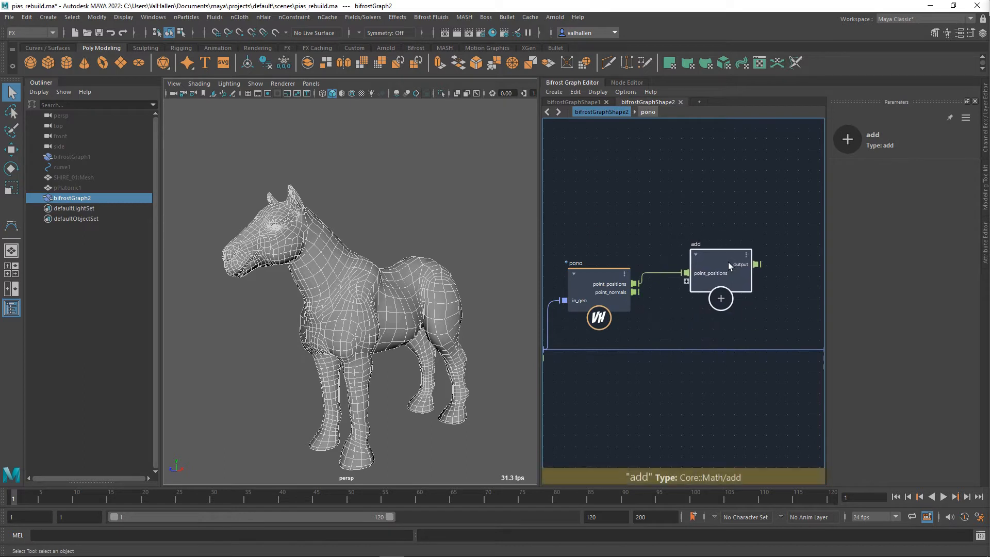
click(660, 297)
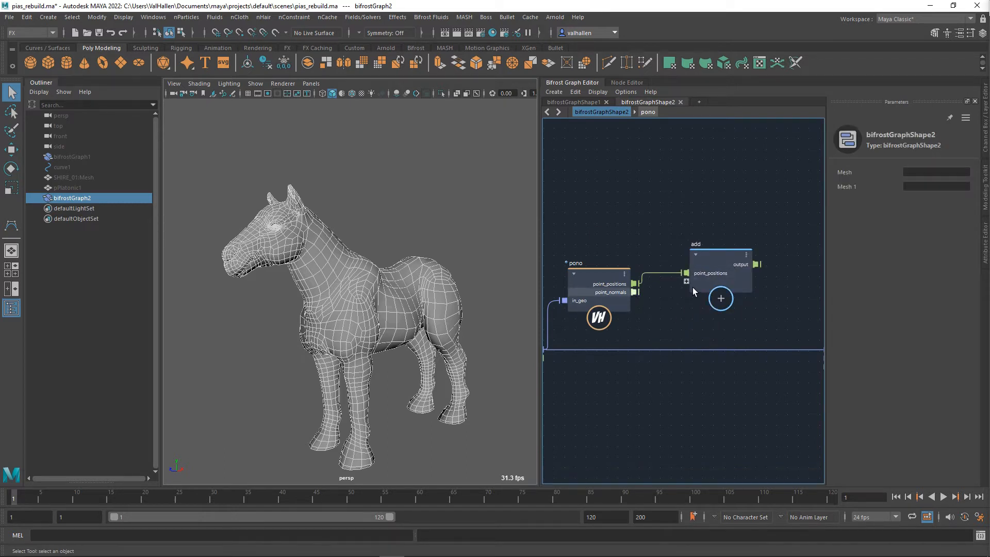
drag(635, 292, 746, 274)
- Rename the add node to aim_position
alt+middle_drag(743, 271, 726, 269)
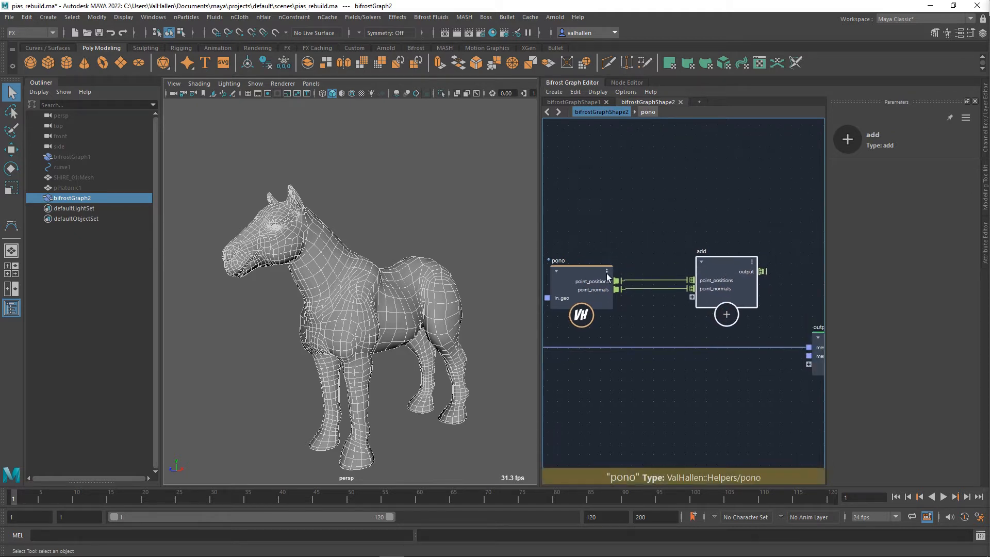
alt+middle_drag(622, 267, 620, 271)
double_click(703, 257)
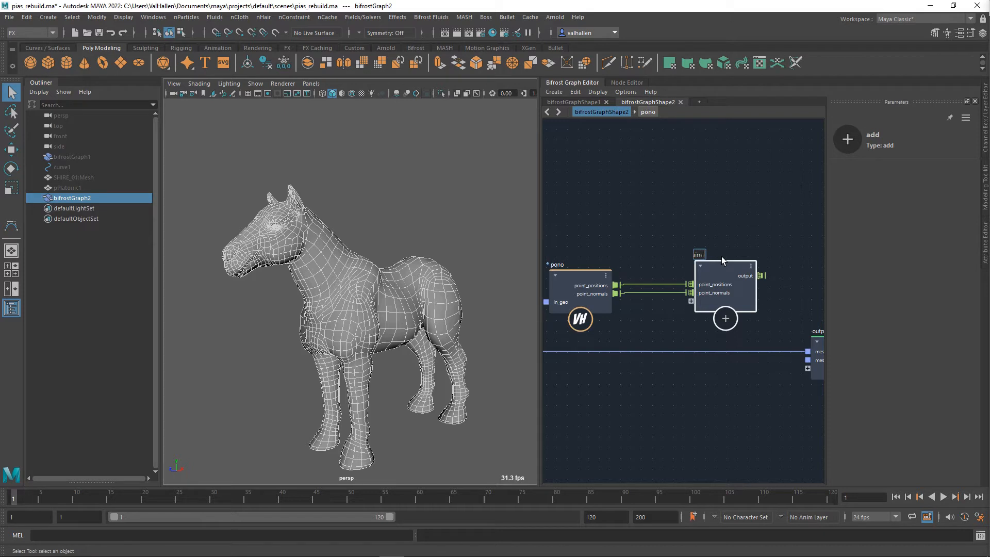
key(Return)
- Create an empty compound above aim_position and name it normalised_unit_vector_distance
key(Tab)
text(comp)
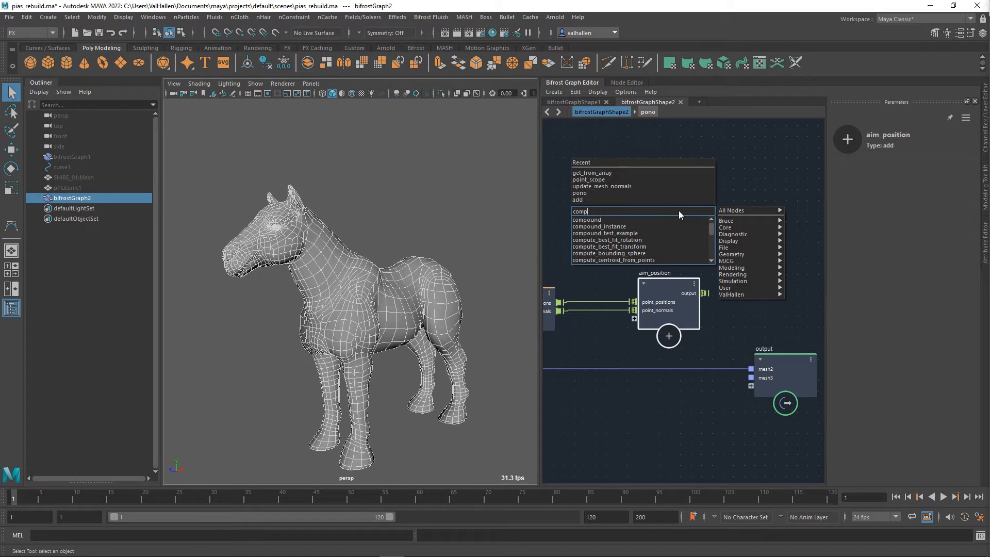
key(Down)
key(Return)
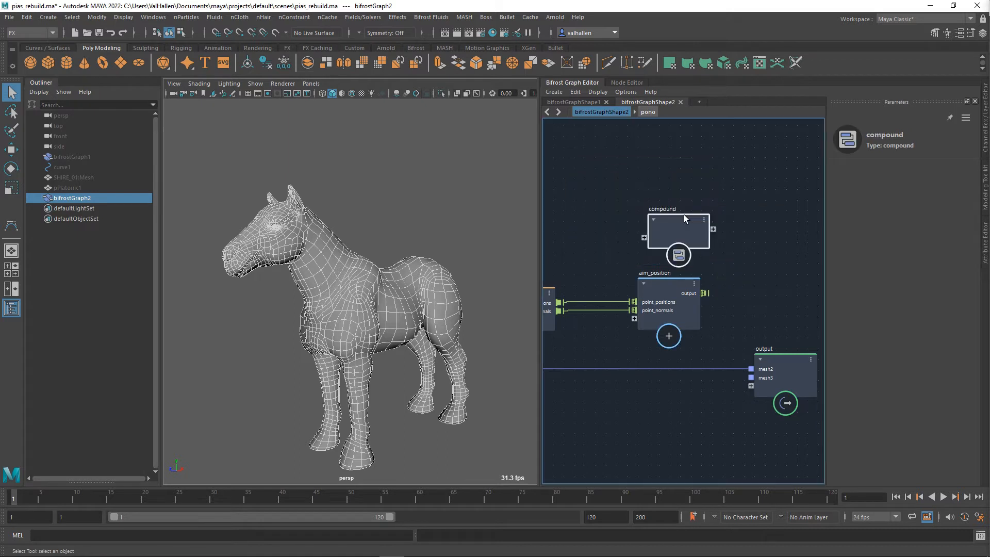
drag(684, 241, 743, 187)
double_click(730, 170)
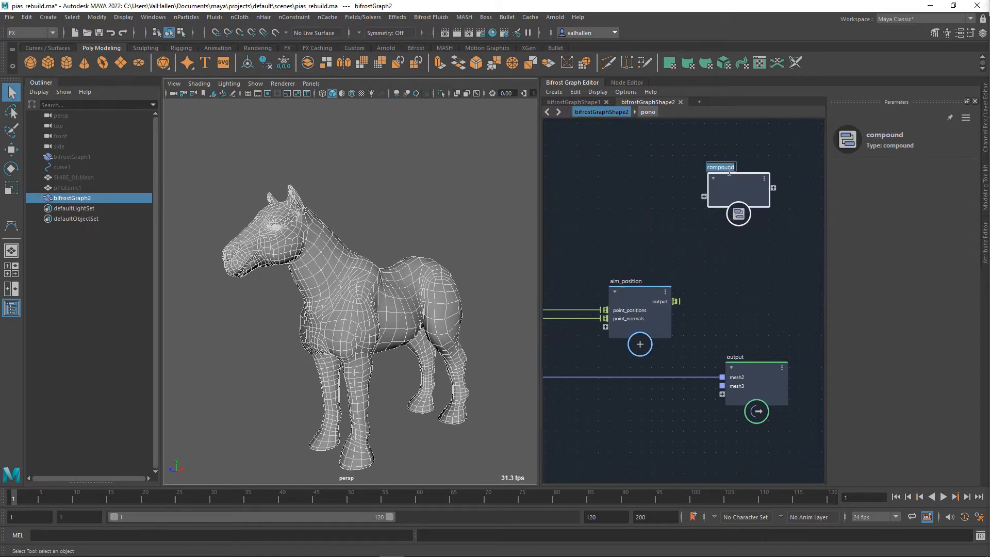
text(noimalised unit)
key(Return)
- Connect pono's point_positions and the aim_position output to the normalised_unit_vector_distance compound as inputs
alt+middle_drag(713, 266, 755, 289)
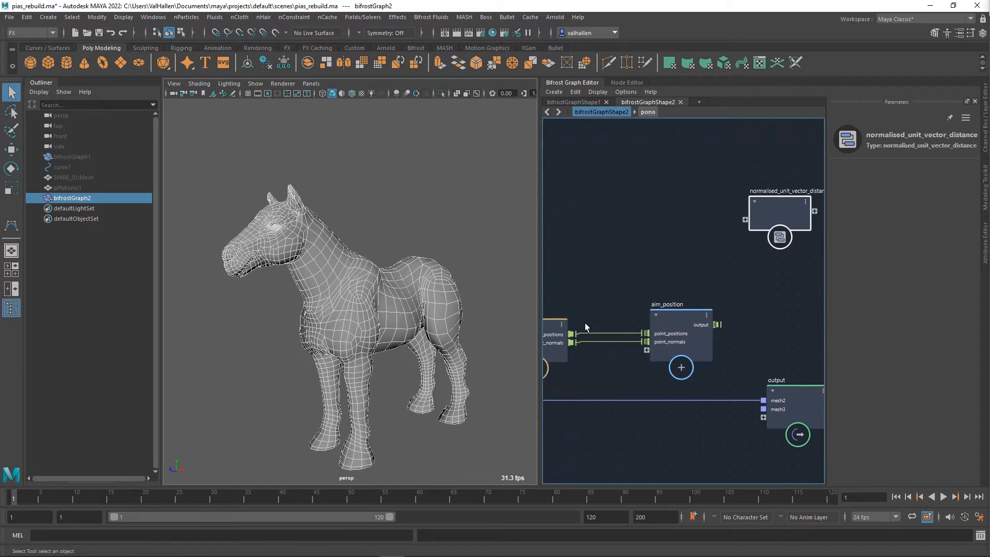
drag(571, 334, 745, 220)
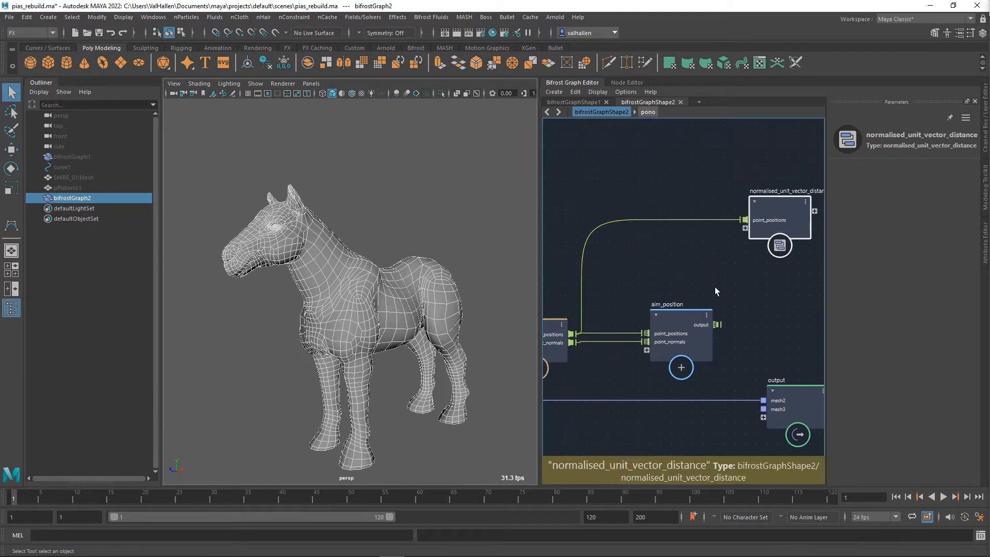
drag(716, 324, 745, 228)
alt+middle_drag(779, 307, 774, 314)
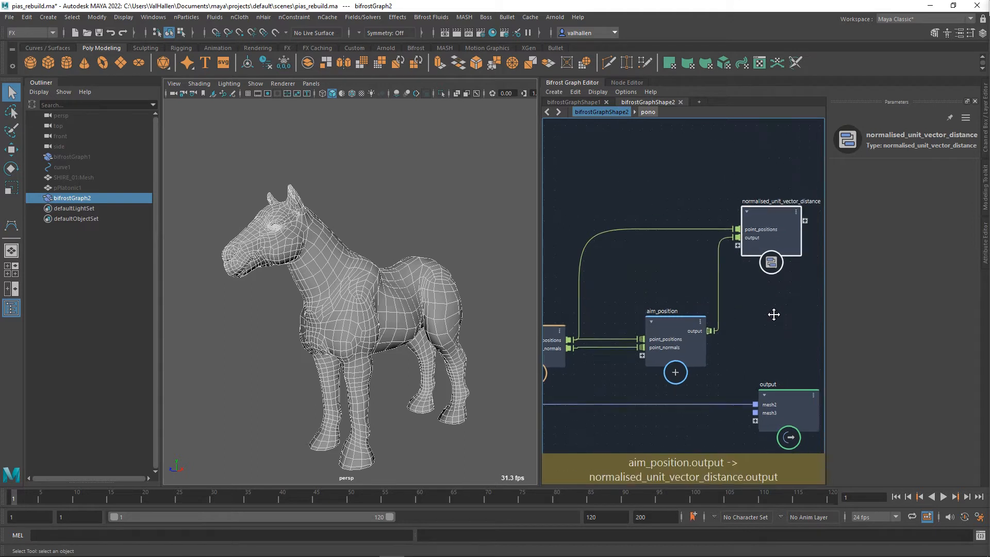
- Rename the compound's point_positions port to aim_me and its output port to at_me
scroll(773, 314, down, 1)
right_click(738, 248)
click(760, 256)
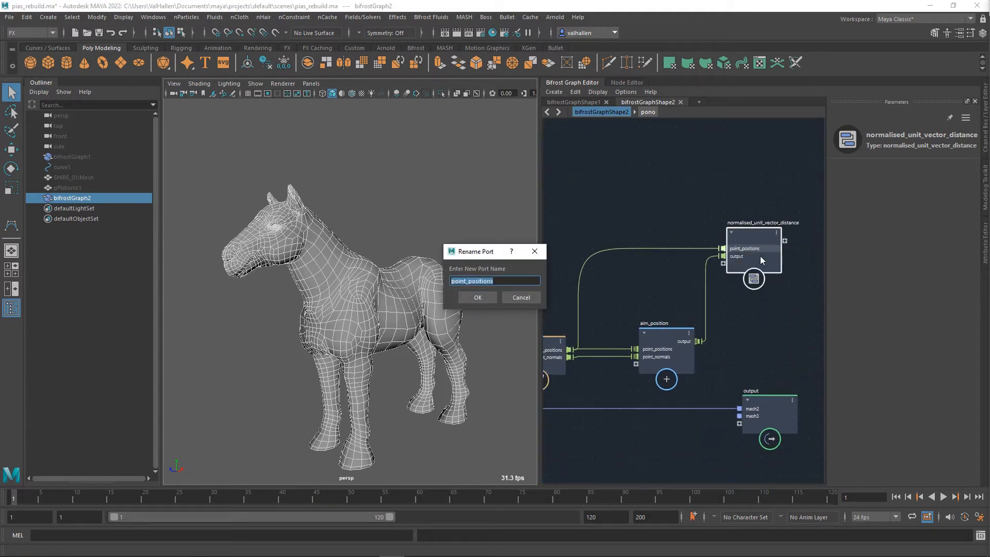
text(aim_me)
key(Return)
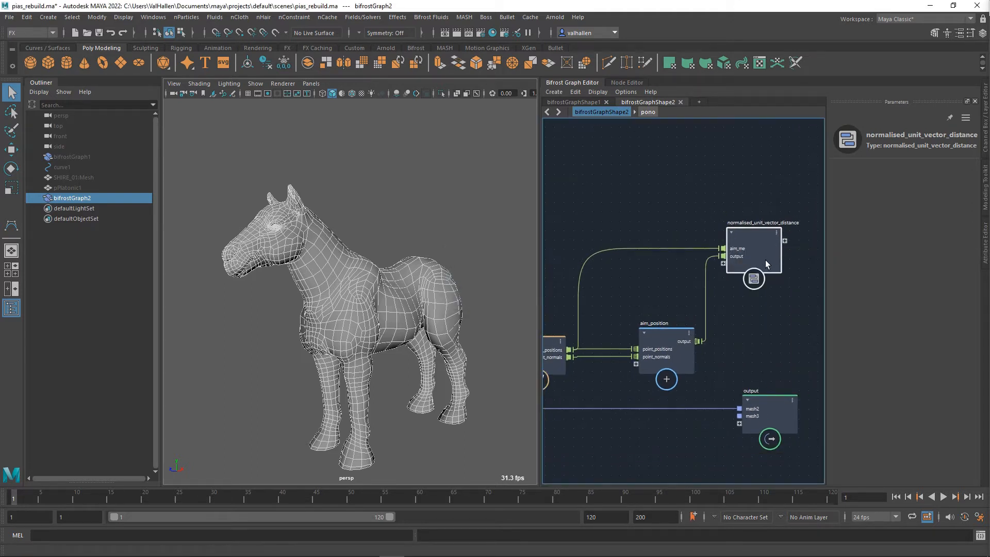
right_click(746, 257)
click(763, 264)
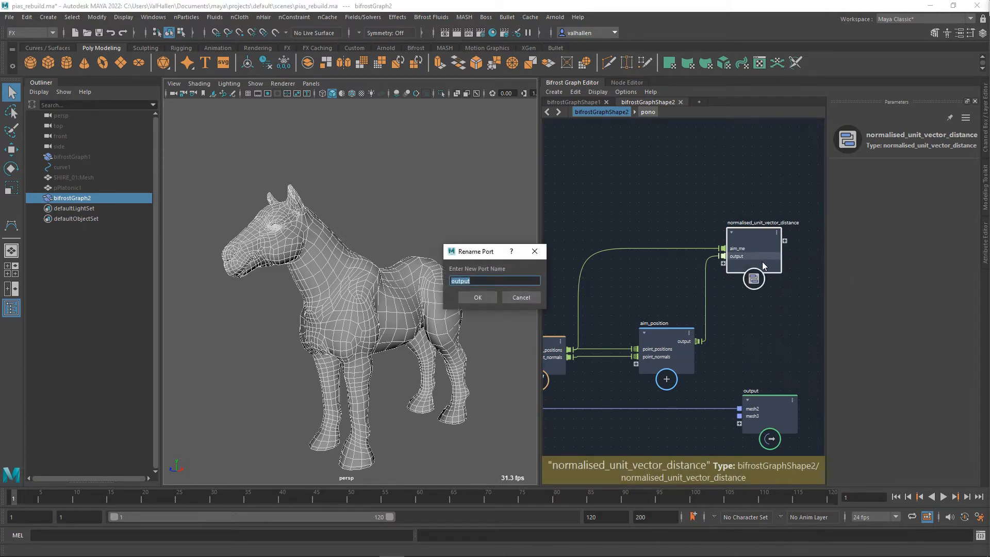
text(at_me)
key(Return)
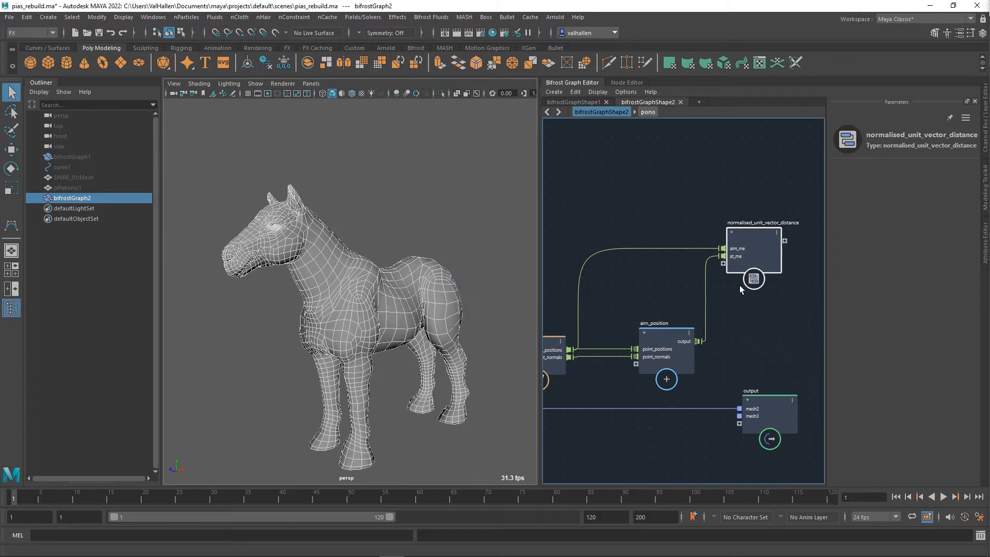
- Shift the aim_position node closer to pono and open the normalised_unit_vector_distance compound for editing
drag(665, 334, 645, 336)
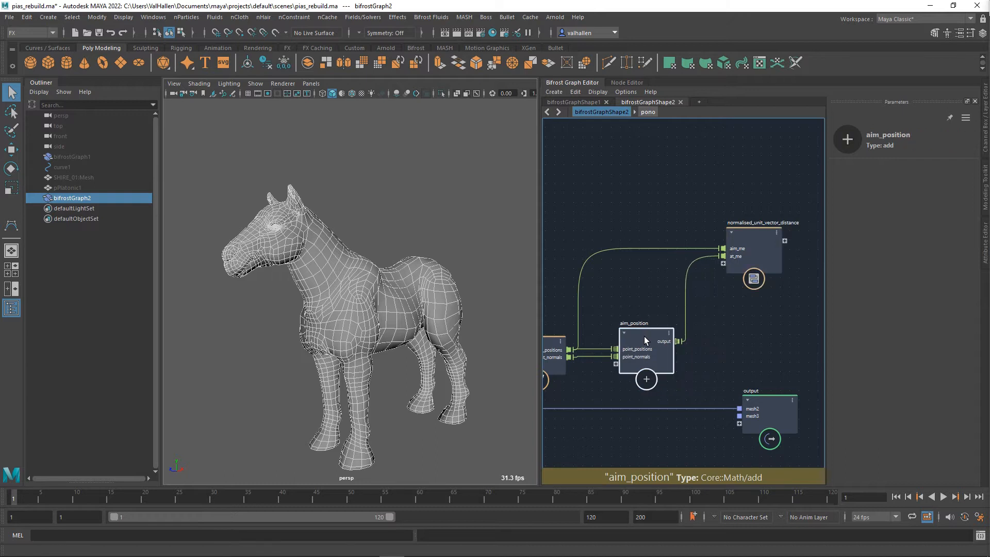
middle_drag(736, 302, 688, 274)
double_click(685, 268)
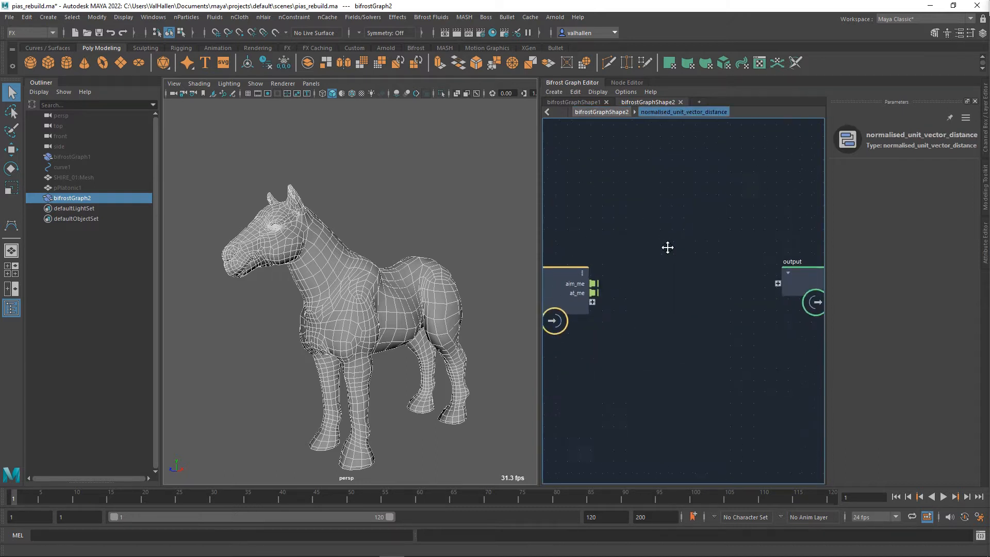
- Add a subtract node inside the compound that takes at_me first and aim_me second as its inputs
click(603, 271)
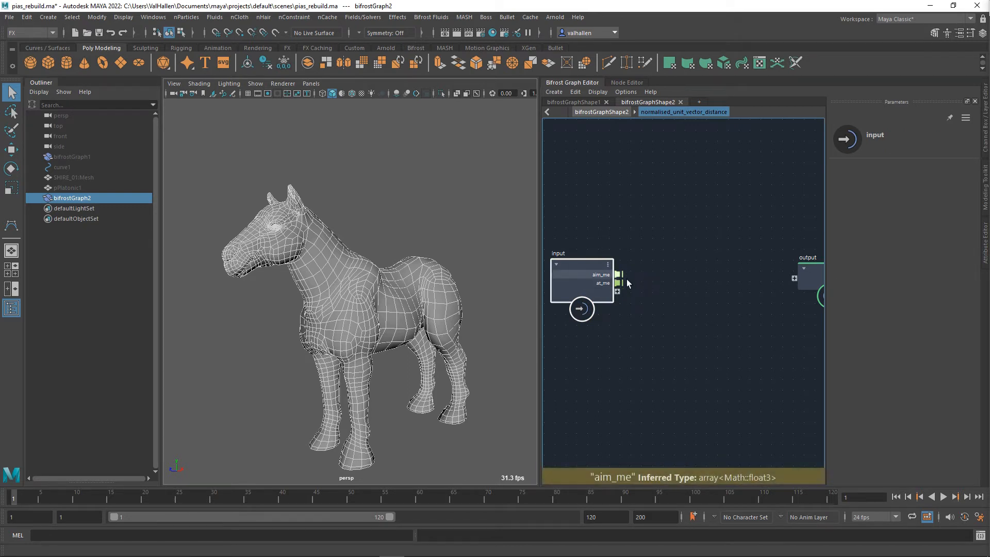
drag(618, 282, 689, 265)
text(subtract)
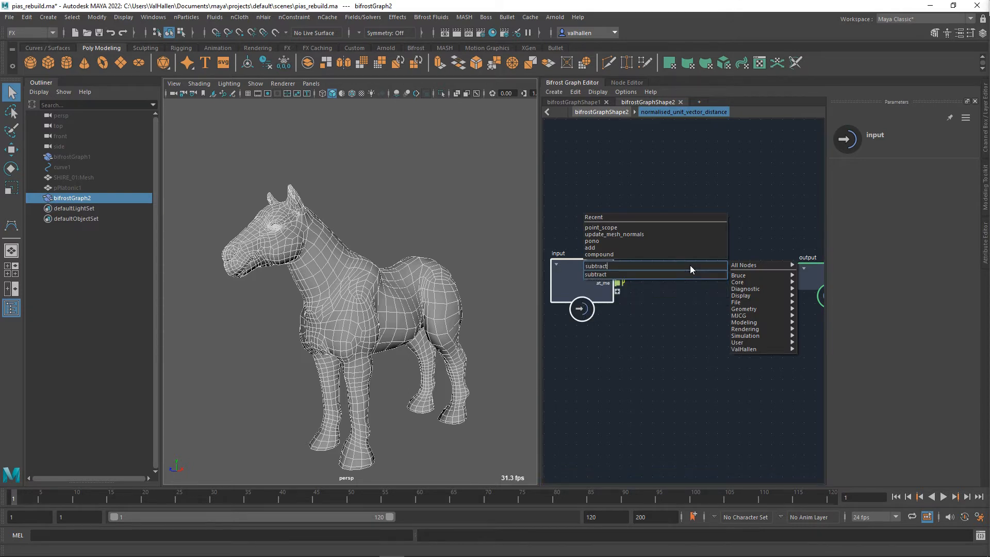
key(Return)
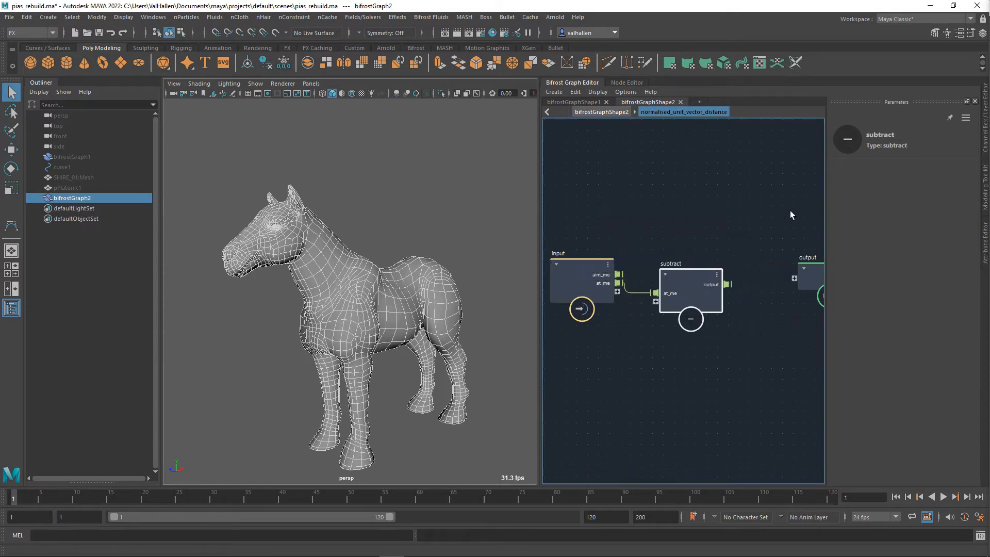
drag(698, 283, 721, 255)
drag(618, 274, 677, 274)
- Move the compound's output node farther from subtract and add a normalize node fed by the subtract output
alt+middle_drag(775, 324, 674, 332)
drag(719, 281, 761, 276)
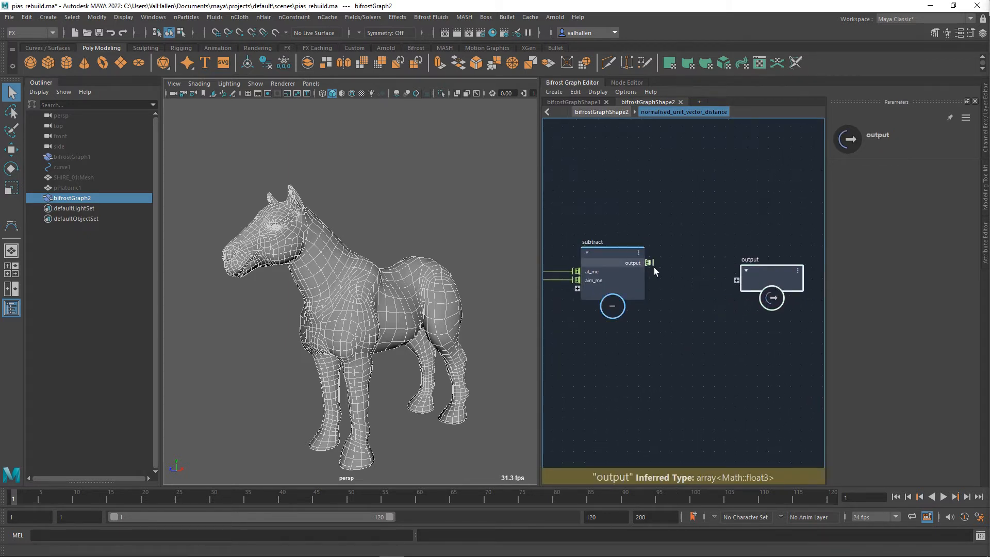
drag(653, 267, 676, 289)
text(normal)
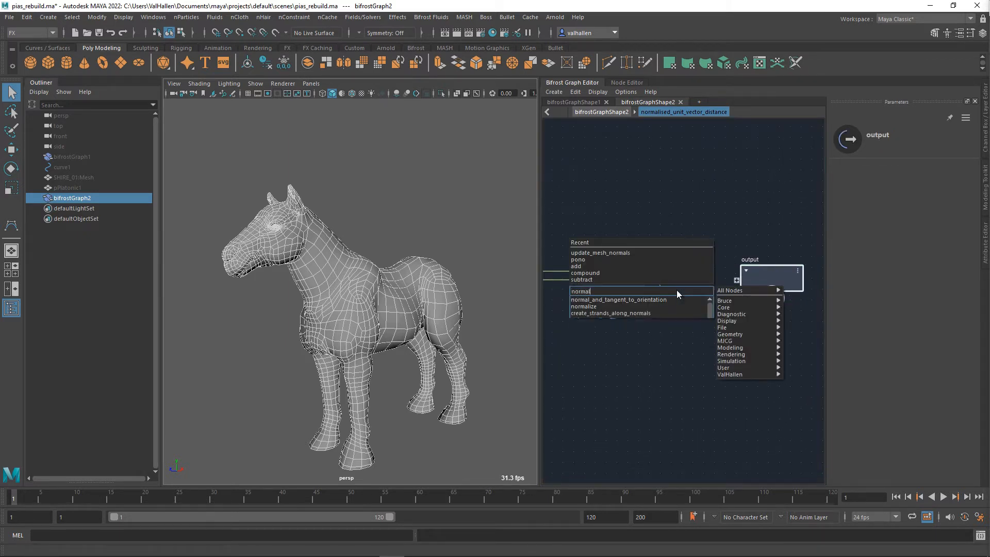
key(Down)
key(Down)
key(Return)
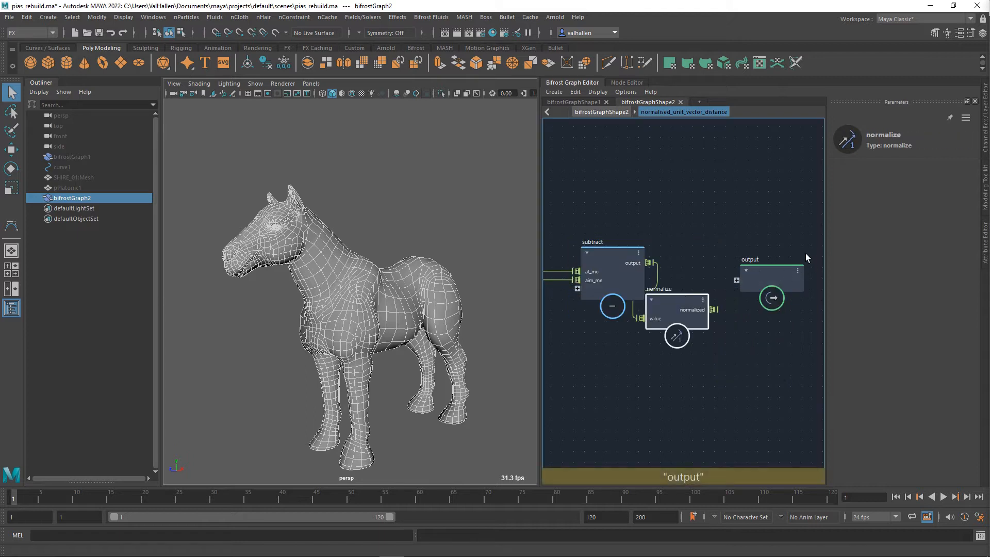
- Connect the normalize result to the compound's output node and return to the top-level graph
alt+middle_drag(796, 268, 684, 284)
drag(678, 293, 726, 280)
drag(588, 331, 704, 283)
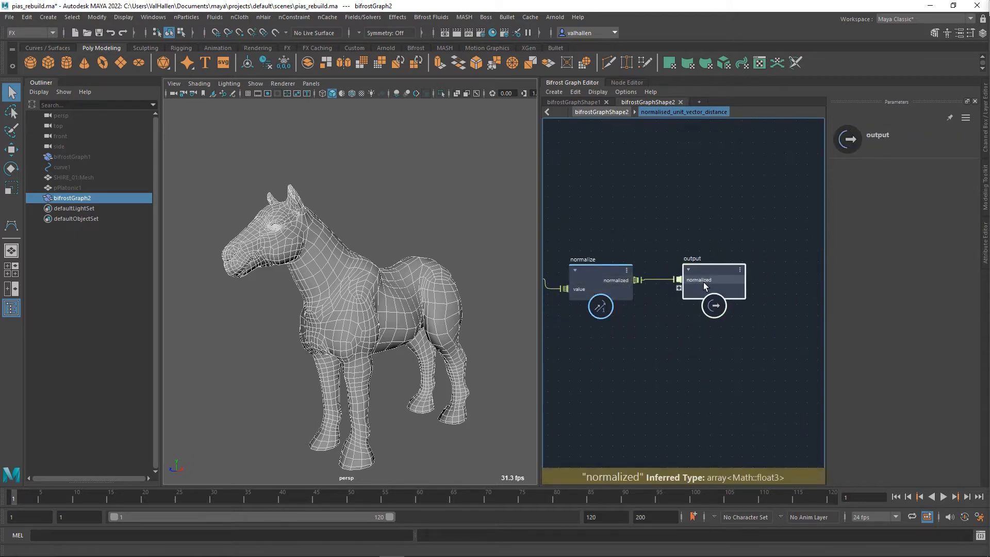
key(u)
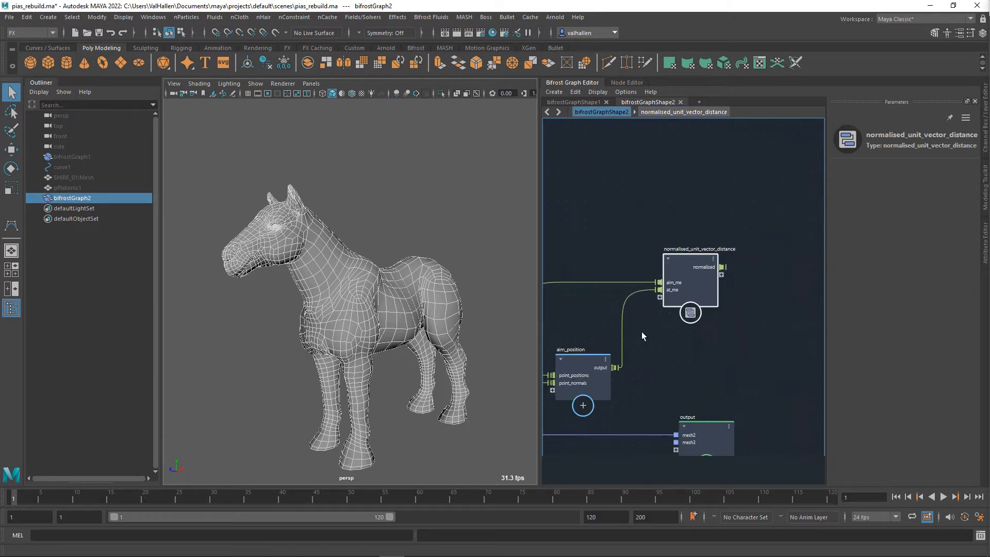
- Tidy the graph layout by moving the output node farther along and adjusting the pono and normalised_unit_vector_distance nodes
alt+middle_drag(656, 330, 672, 264)
drag(727, 367, 797, 366)
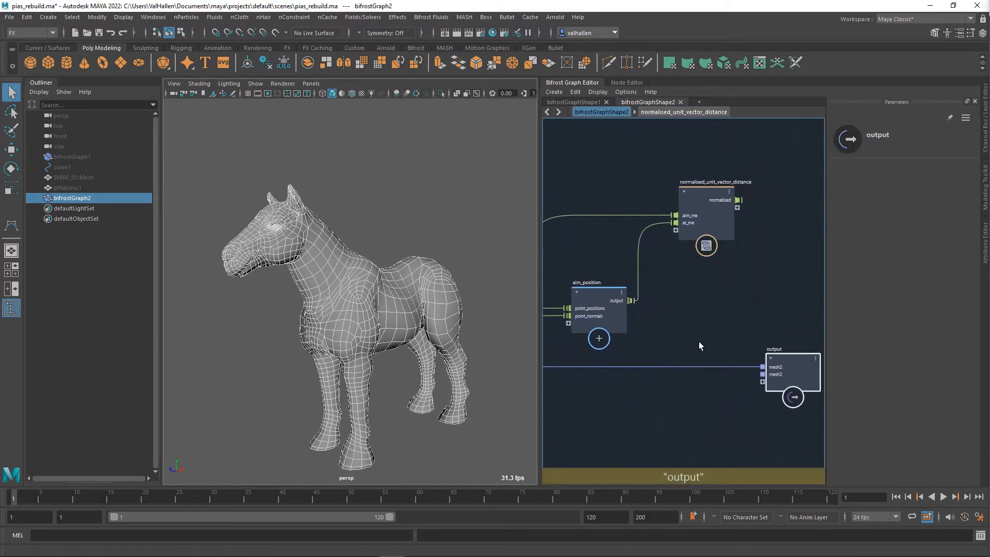
alt+middle_drag(699, 342, 786, 334)
click(606, 338)
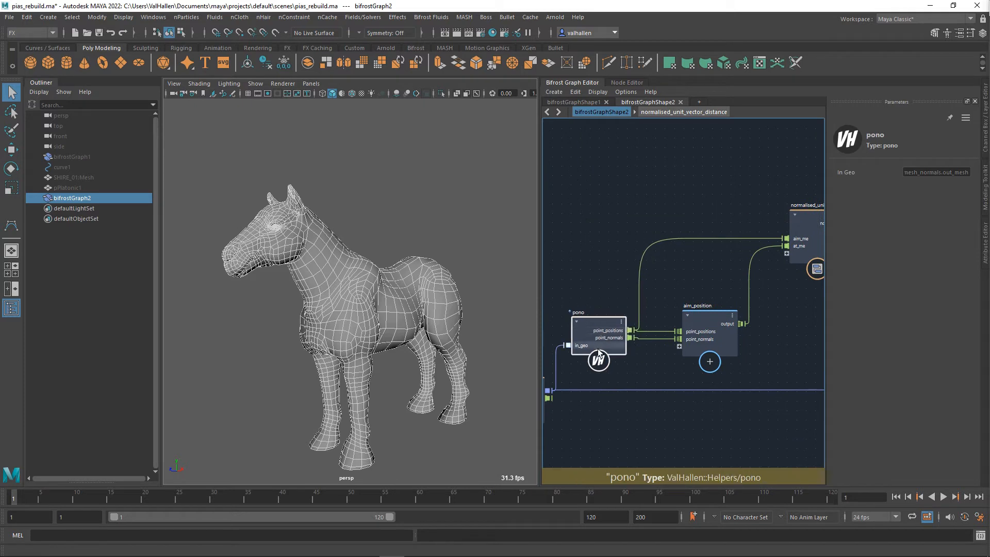
drag(598, 352, 596, 353)
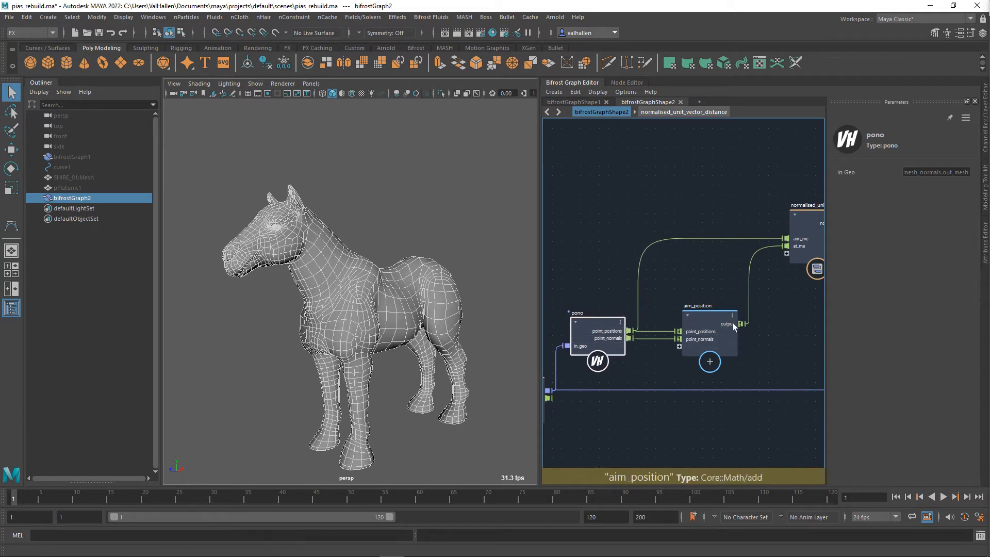
alt+middle_drag(732, 322, 674, 323)
drag(764, 222, 744, 222)
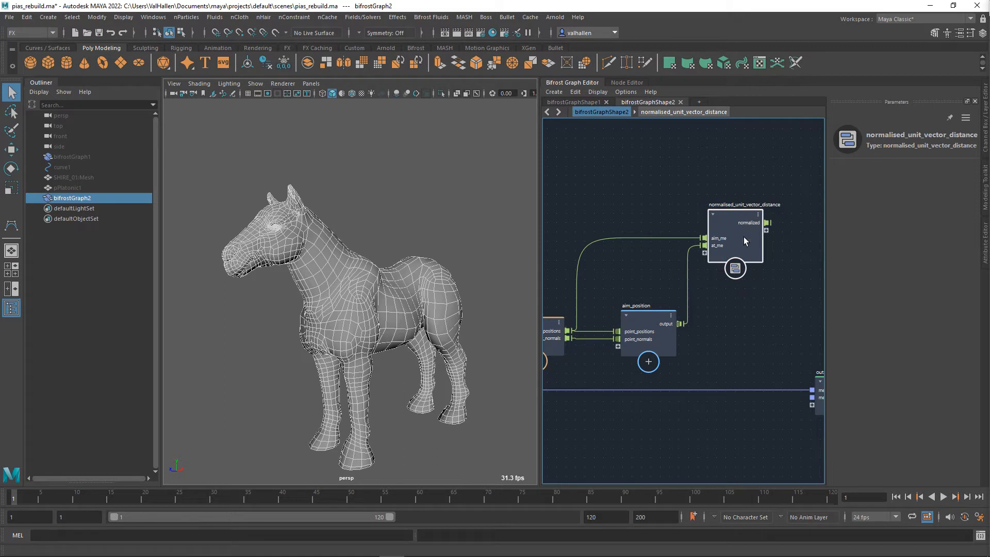
scroll(743, 297, down, 3)
scroll(747, 298, up, 1)
scroll(761, 301, down, 1)
alt+middle_drag(762, 301, 690, 299)
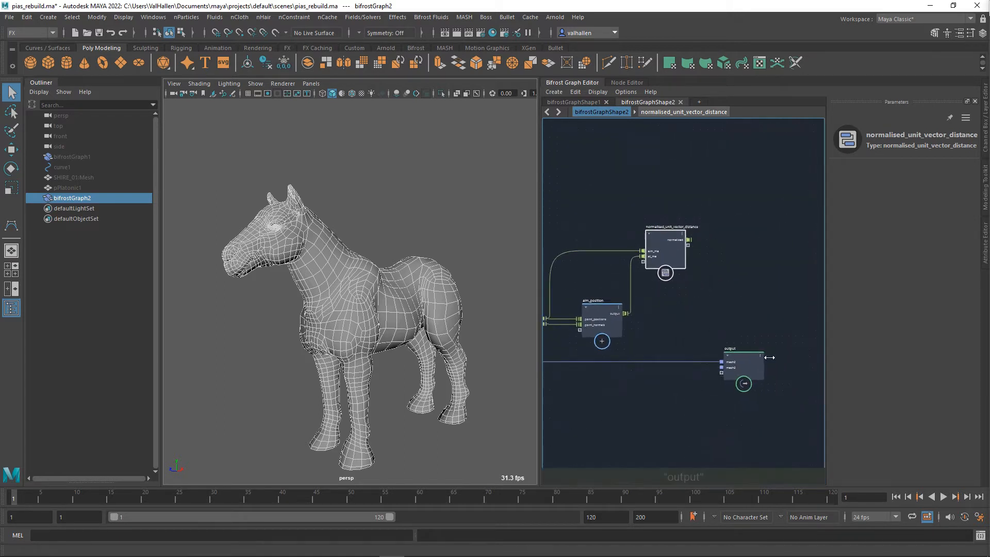
alt+middle_drag(769, 357, 743, 353)
click(719, 361)
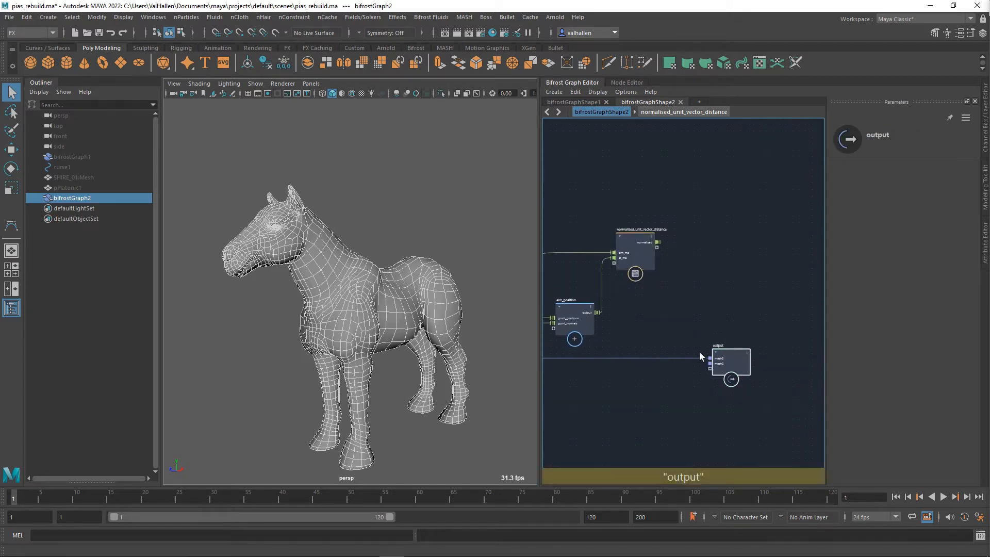
- Examine the reference aim_up_to_quat compound inside copy_to_points in bifrostGraphShape1
click(580, 102)
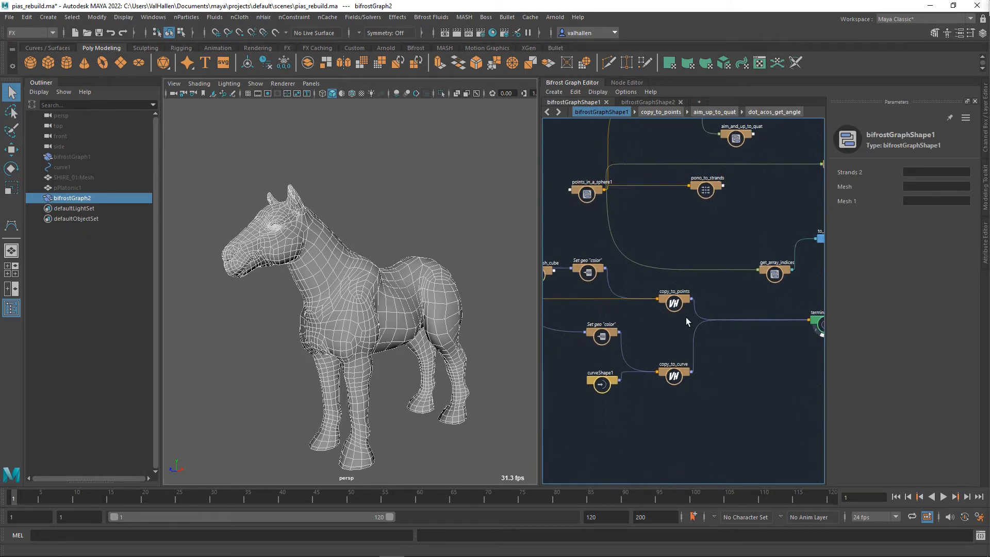
double_click(673, 306)
scroll(673, 301, up, 5)
alt+middle_drag(714, 237, 615, 376)
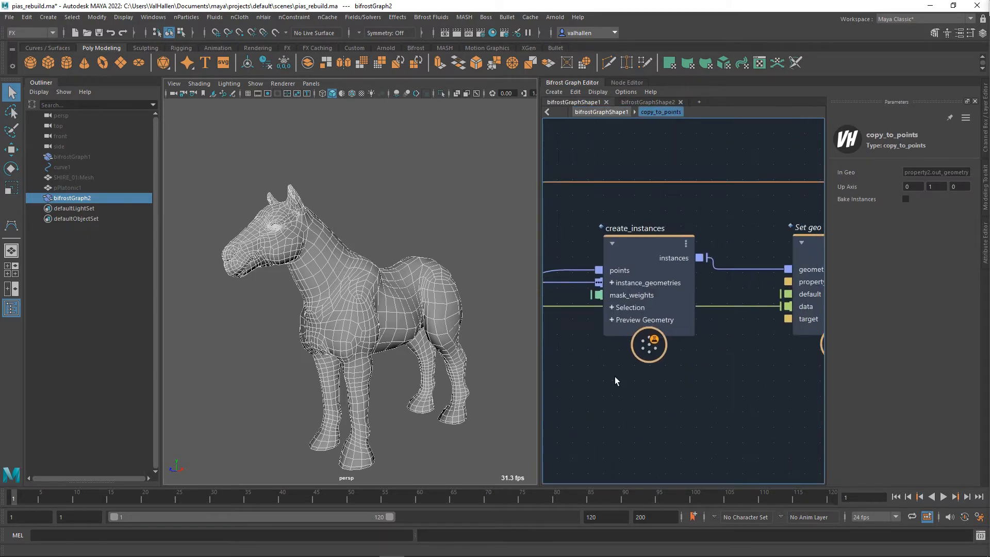
scroll(650, 325, down, 3)
alt+middle_drag(578, 262, 810, 329)
alt+middle_drag(778, 296, 692, 255)
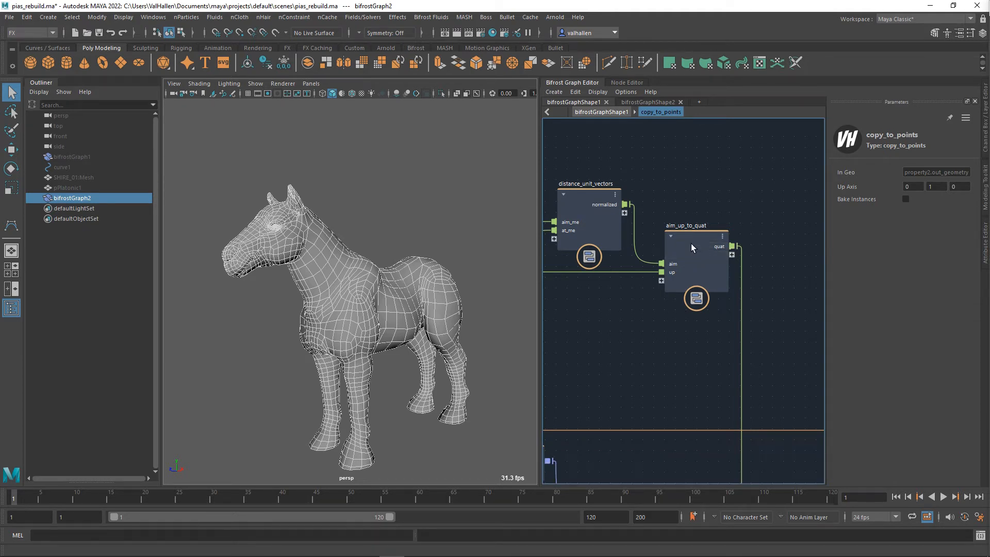
double_click(690, 243)
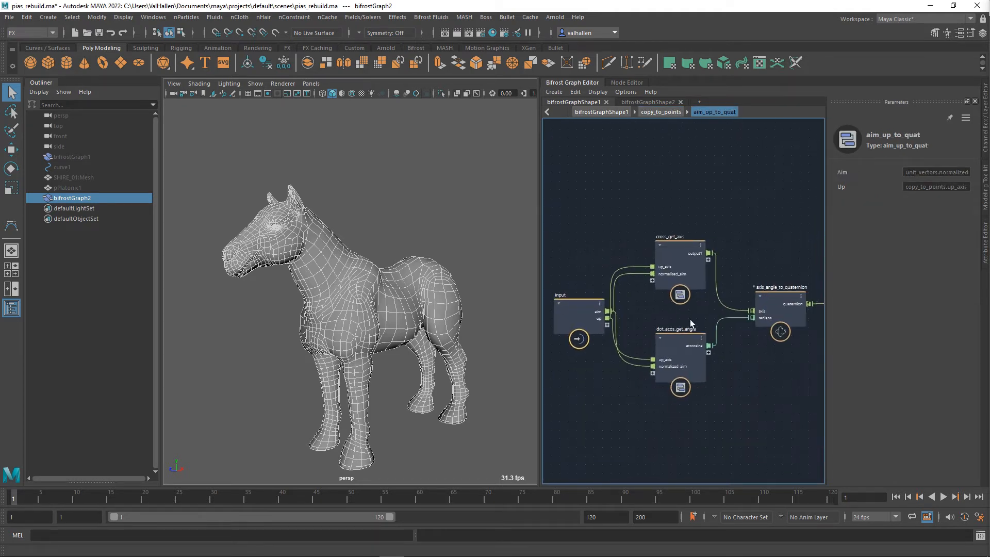
- Return to bifrostGraphShape2 and create an empty compound named aim_up_to_quat beside normalised_unit_vector_distance
click(651, 102)
key(Tab)
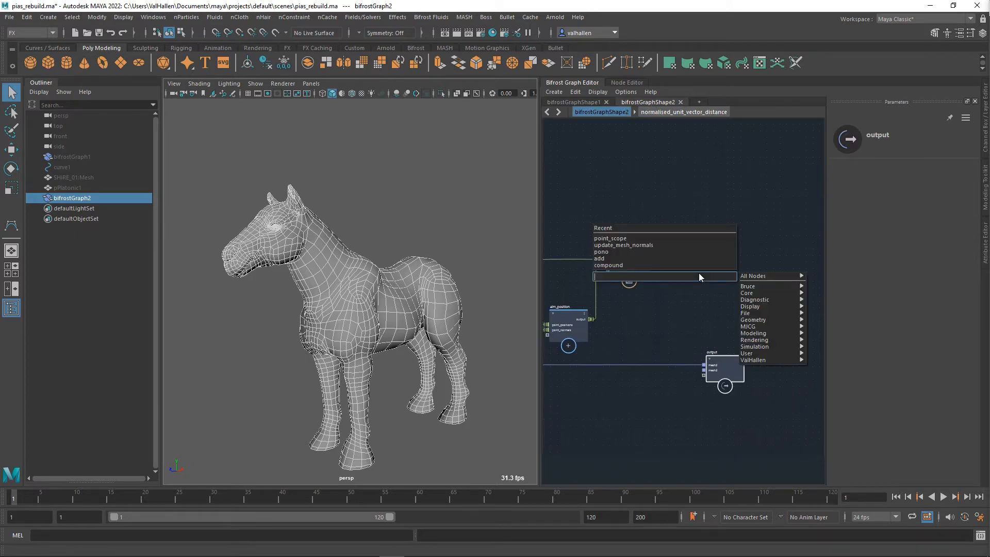
text(comp)
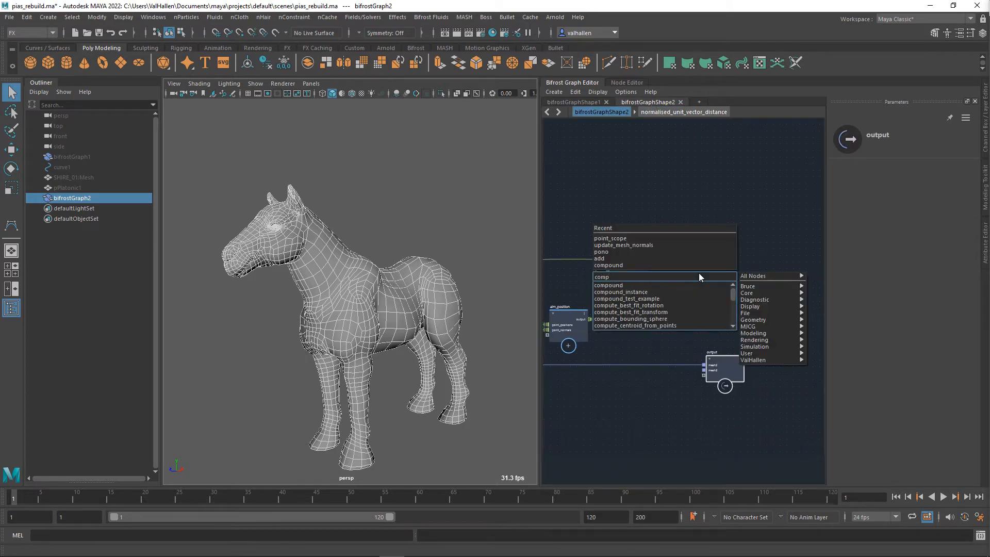
key(Down)
key(Return)
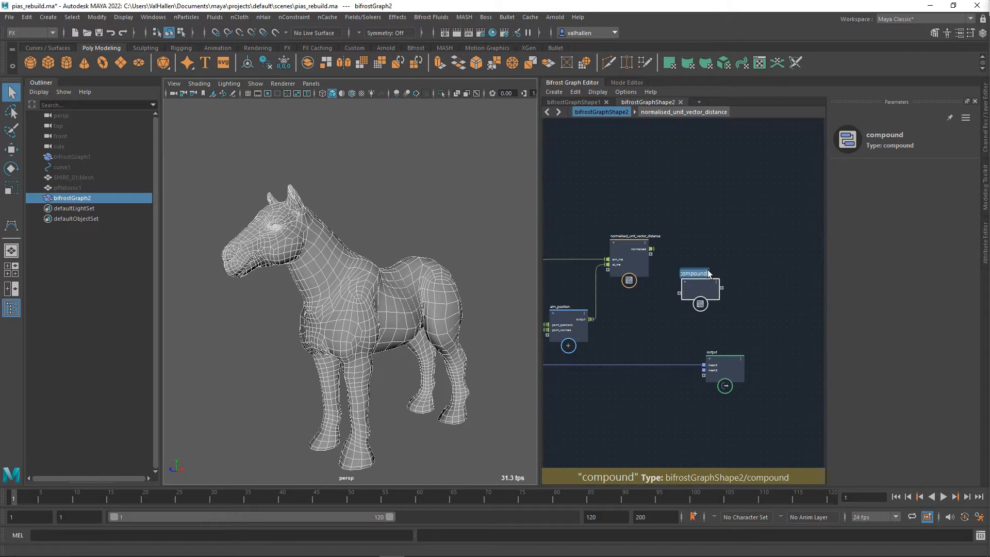
double_click(711, 271)
text(aim)
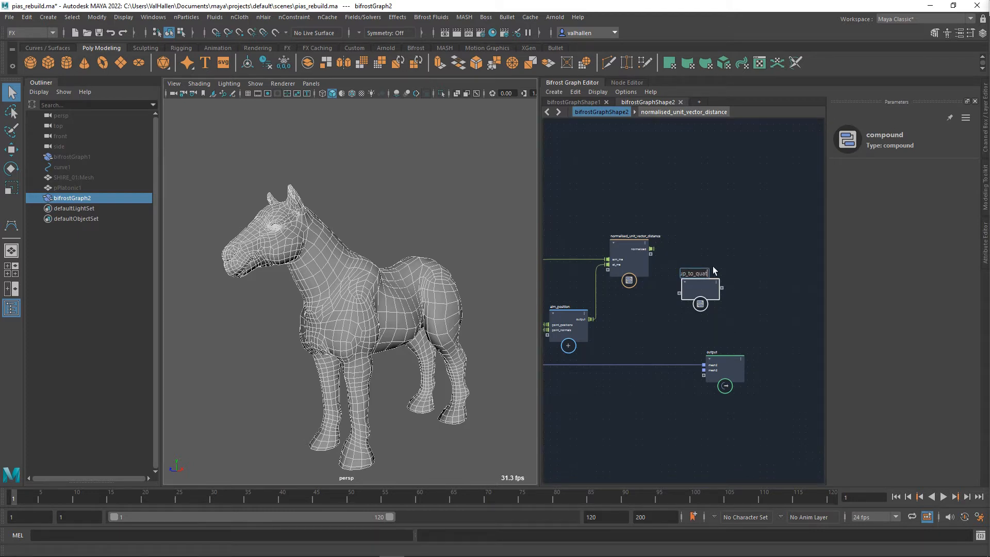
key(Return)
- Rename the normalised_unit_vector_distance compound's output port to normalized_aim
scroll(701, 265, up, 3)
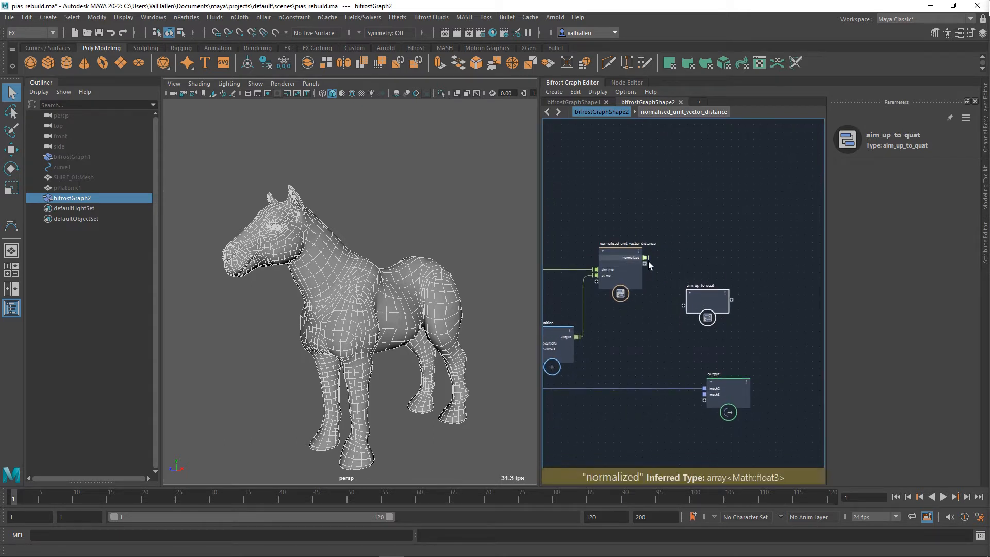
right_click(645, 262)
click(681, 275)
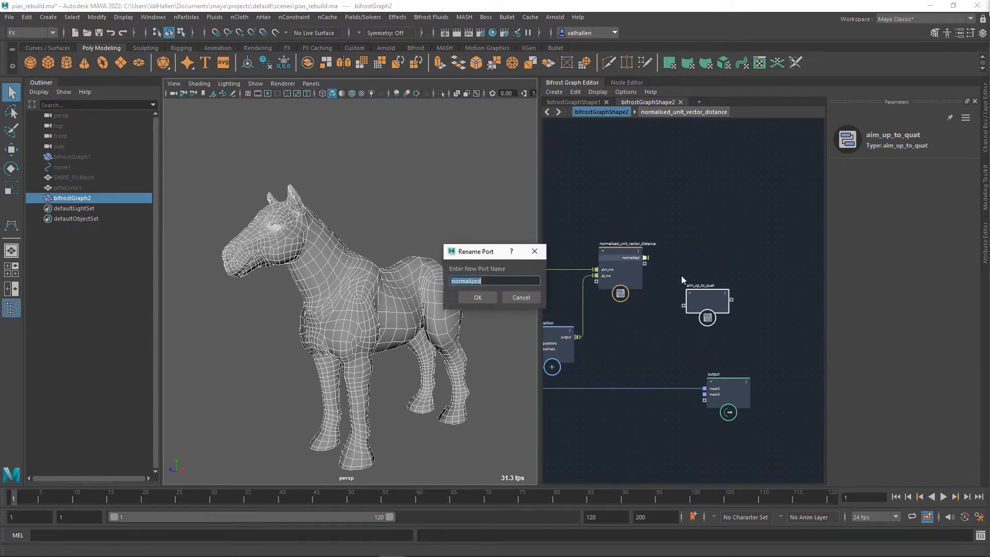
key(End)
text(_aim)
key(Return)
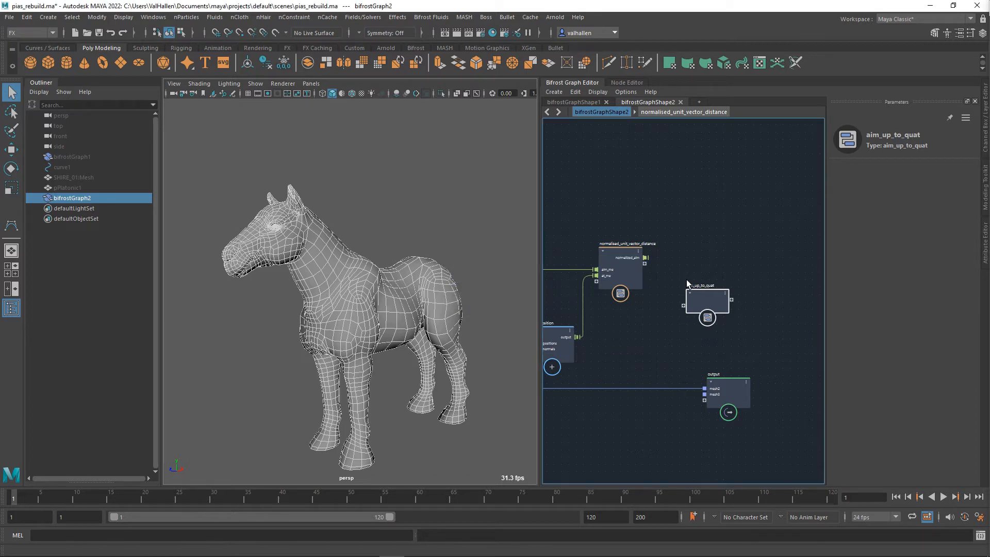
- Connect normalized_aim to the aim_up_to_quat compound and add a second input port named up_axis
drag(645, 257, 683, 306)
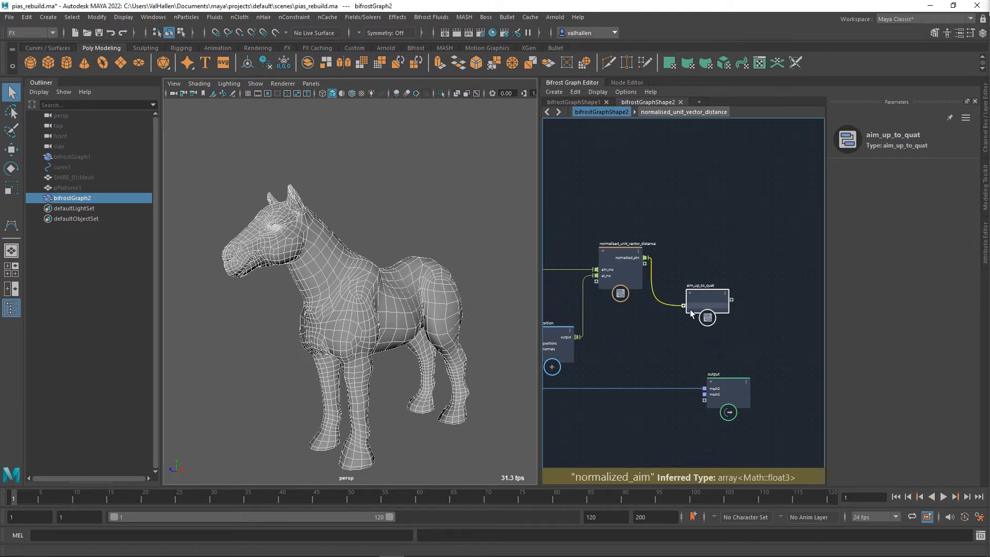
click(683, 312)
alt+middle_drag(637, 355, 822, 314)
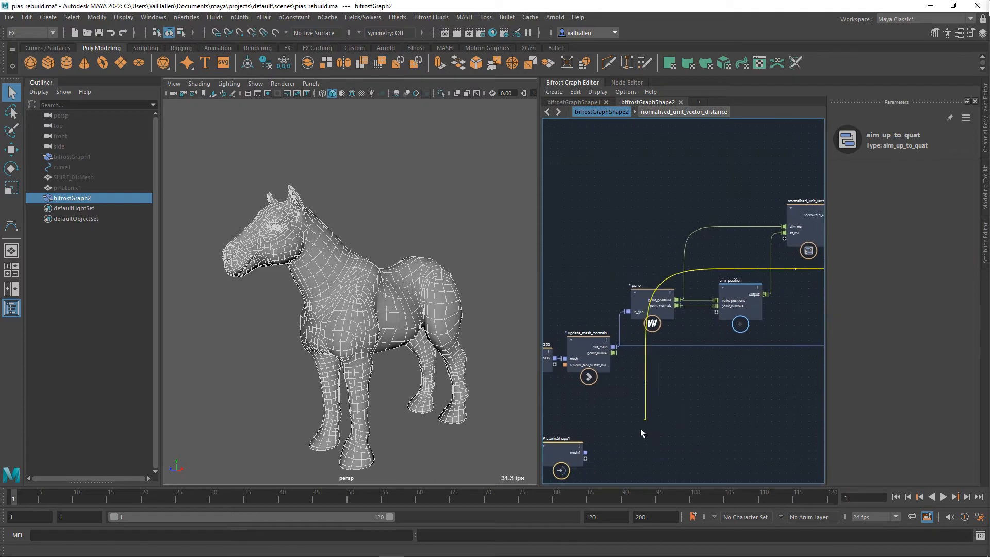
alt+middle_drag(640, 429, 778, 396)
right_click(692, 291)
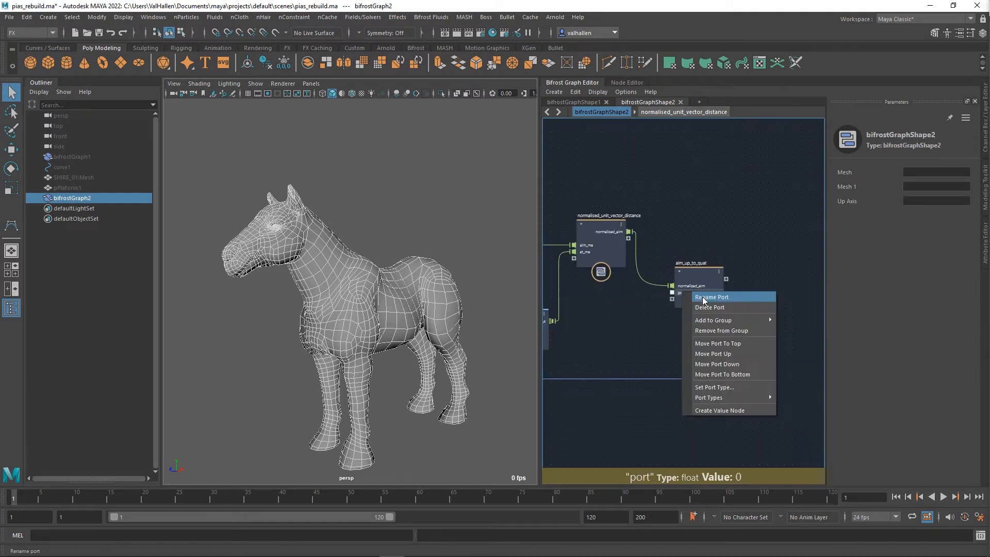
click(702, 296)
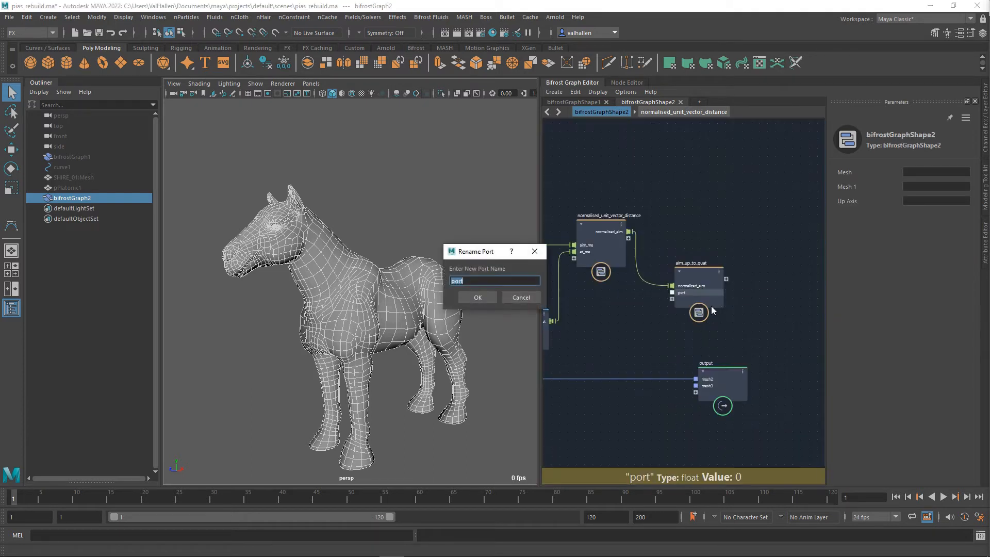
text(up)
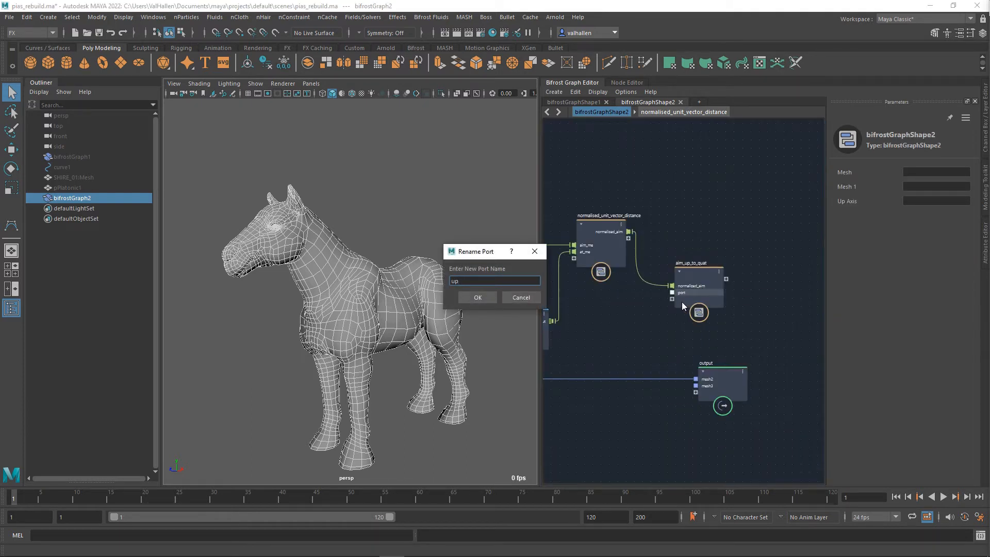
text( axis)
key(Return)
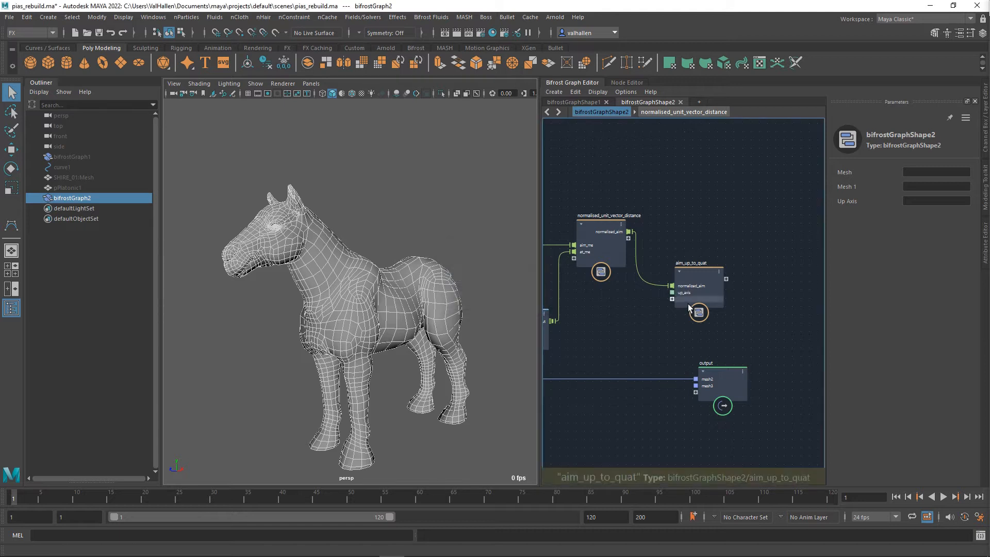
- Change the type of the up_axis port on aim_up_to_quat to Math::float3
right_click(688, 294)
mouse_move(727, 401)
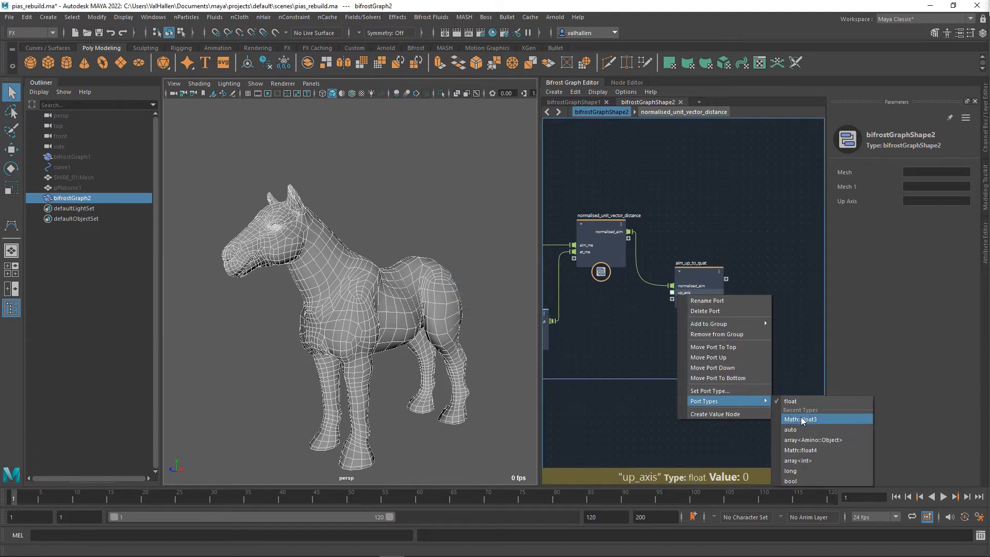
click(799, 416)
- Set the second component of aim_up_to_quat's Up Axis to 1 and open the compound for editing
click(710, 276)
double_click(939, 174)
text(1)
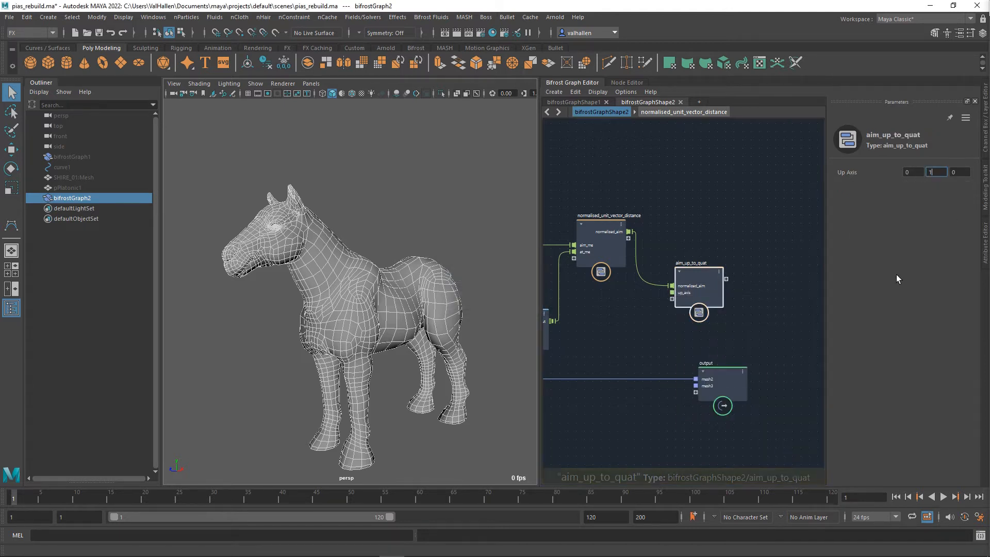
key(Tab)
click(749, 248)
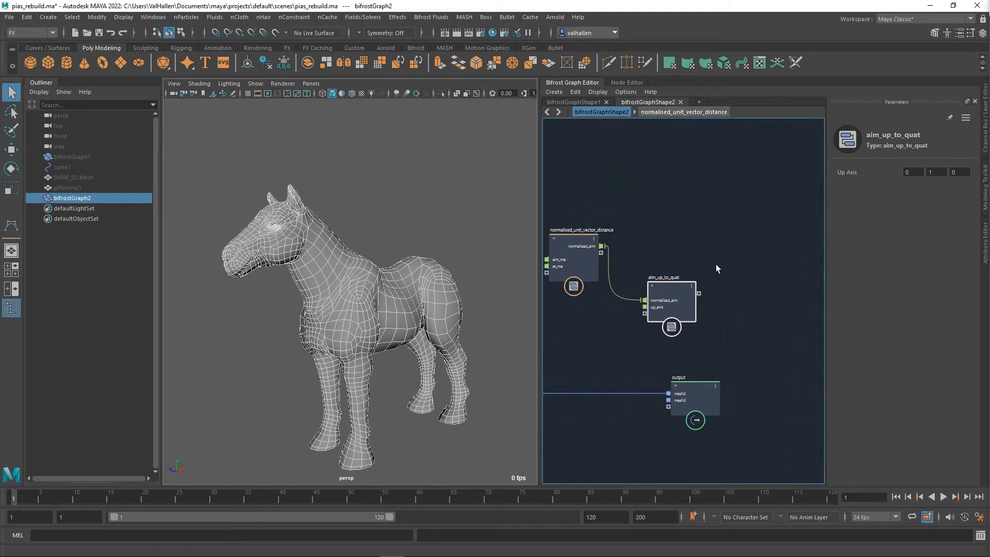
double_click(693, 270)
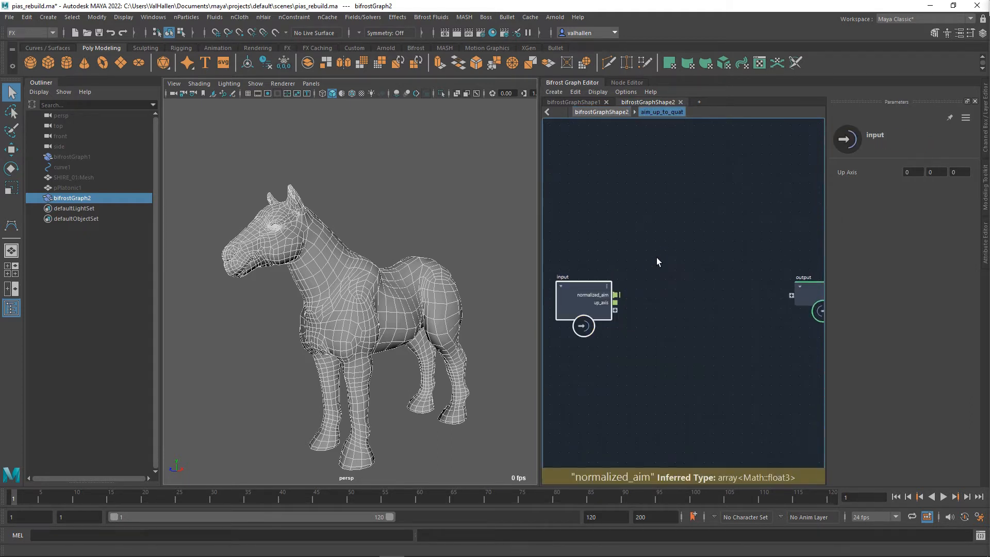
- Add a new compound inside aim_up_to_quat and feed it the input node's normalized_aim and up_axis
key(Tab)
text(compund)
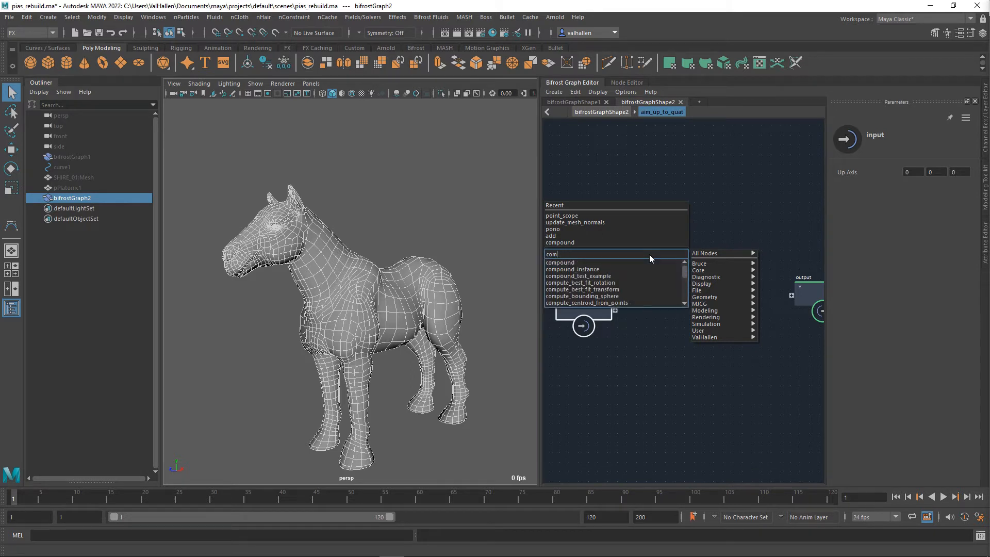
key(Down)
key(Return)
drag(667, 270, 685, 239)
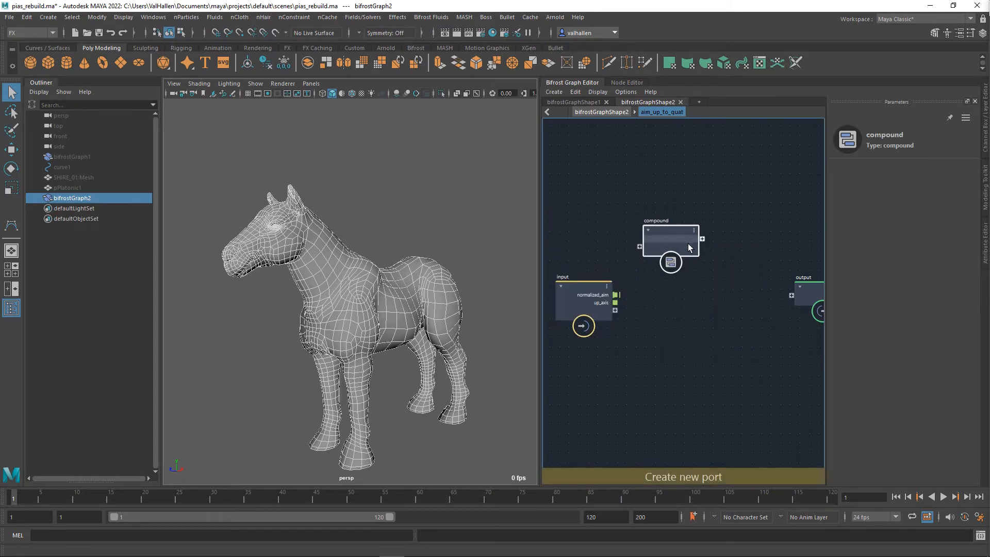
drag(619, 297, 645, 268)
drag(616, 303, 645, 259)
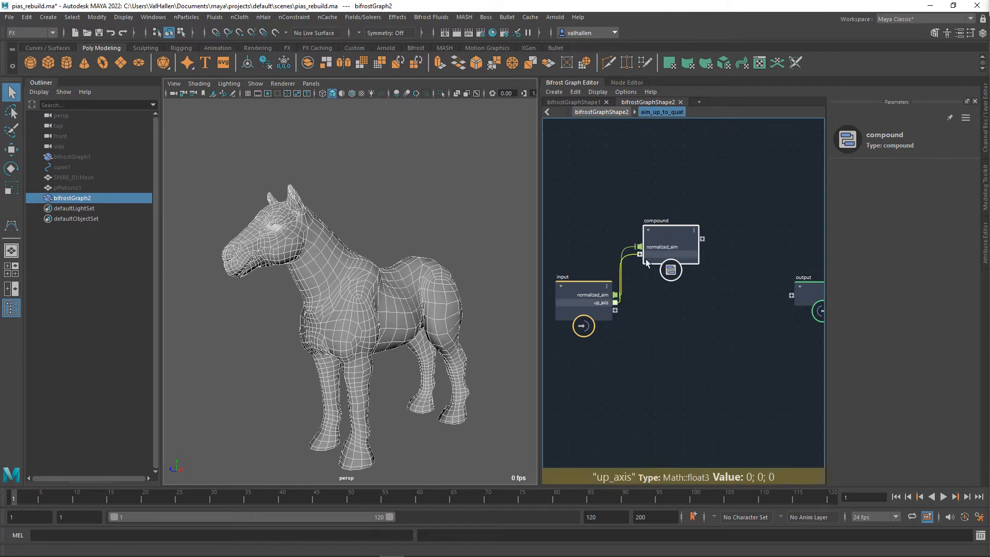
- Inside the new compound, add a cross node with normalized_aim as its first input and up_axis as its second
double_click(676, 251)
key(Tab)
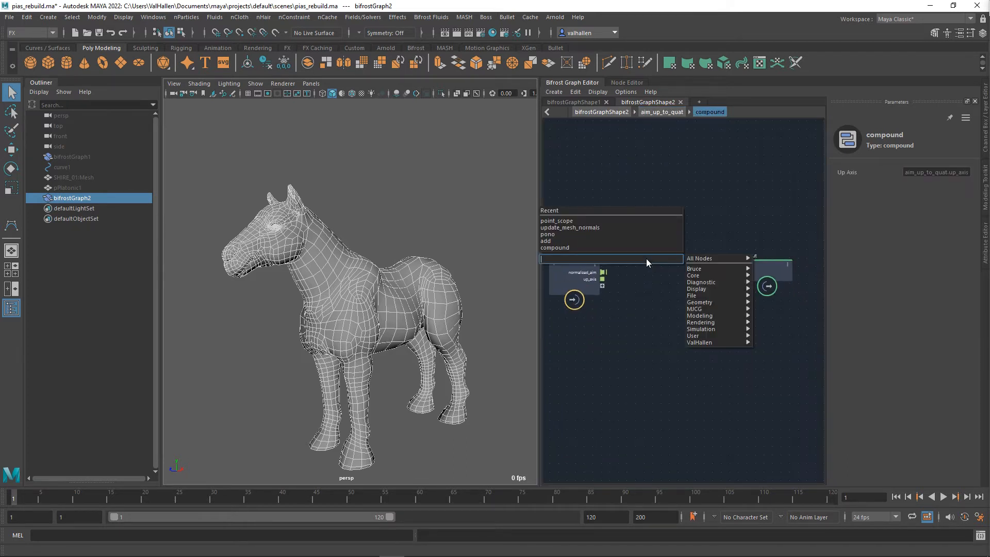
text(cross)
key(Return)
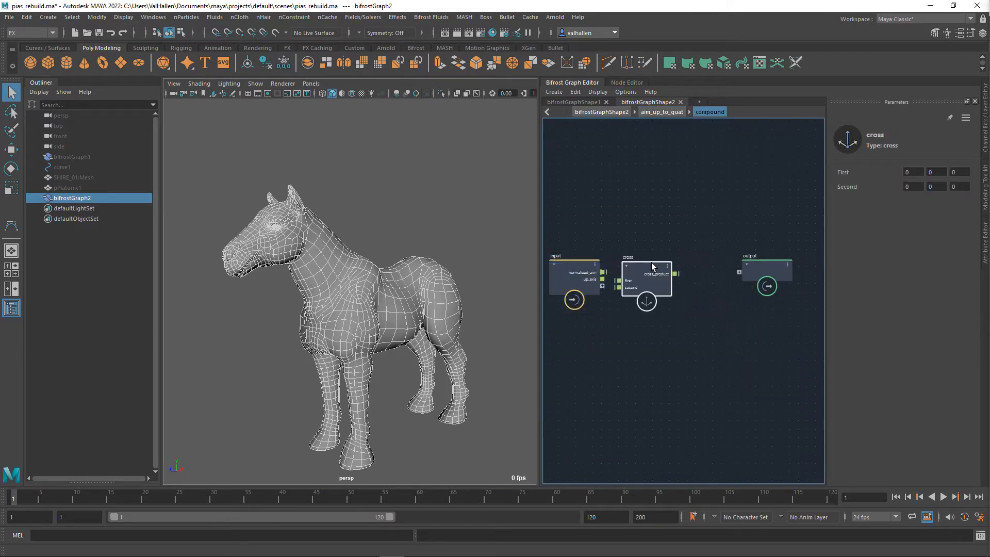
drag(602, 272, 633, 265)
drag(764, 275, 812, 273)
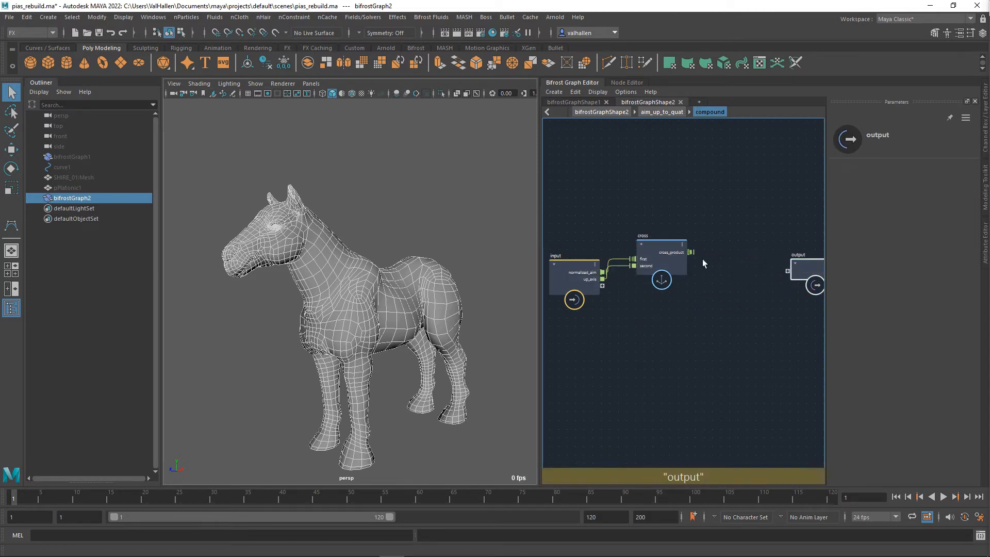
- Add a length node and connect the cross_product output to its vector input
drag(690, 252, 727, 305)
text(len)
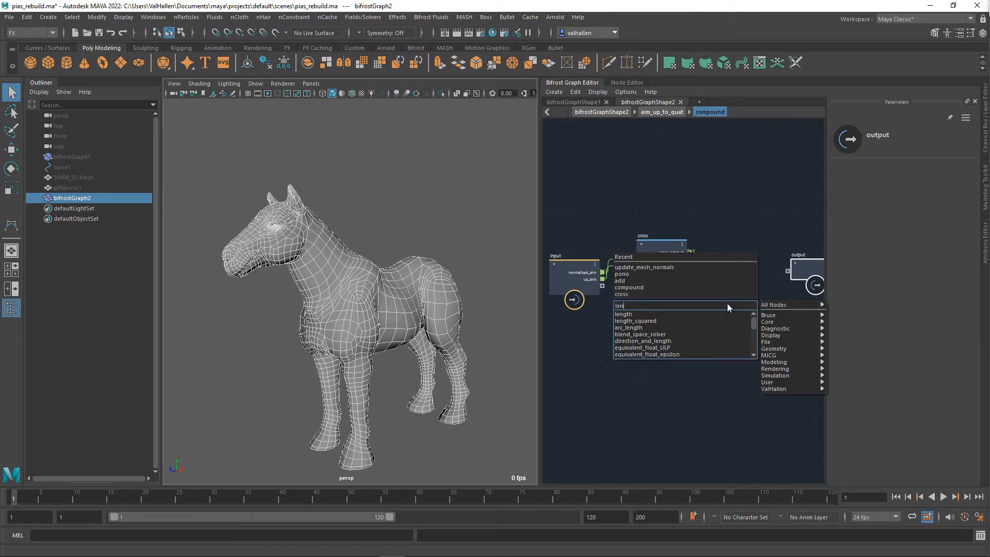
key(Return)
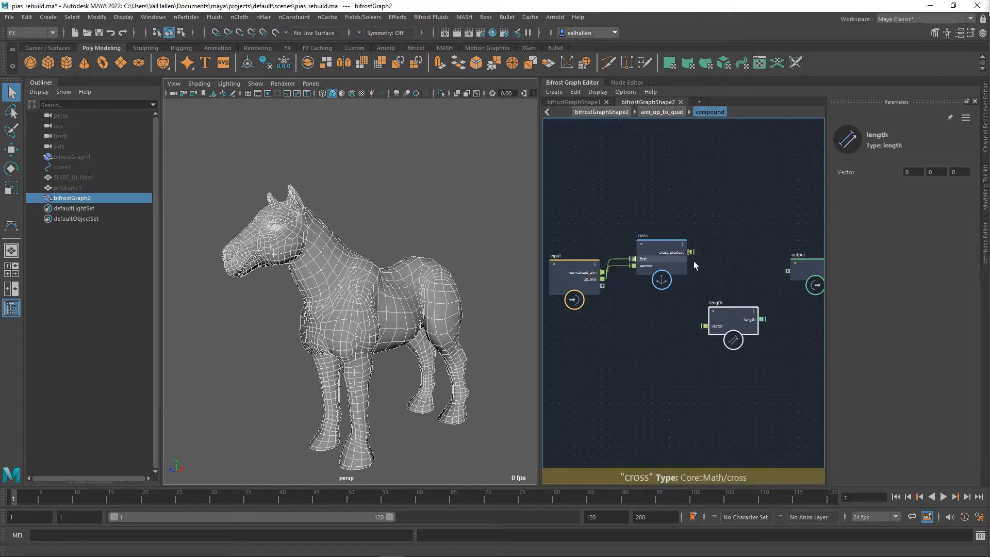
drag(690, 252, 705, 326)
- Add a divide node that divides cross_product by the length output
middle_drag(776, 320, 638, 334)
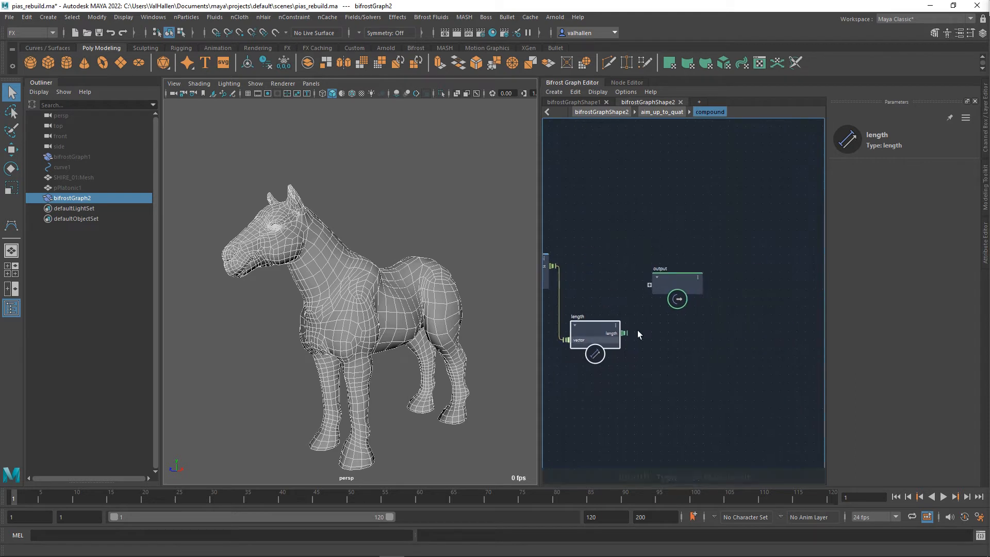
drag(675, 283, 752, 278)
drag(559, 271, 638, 265)
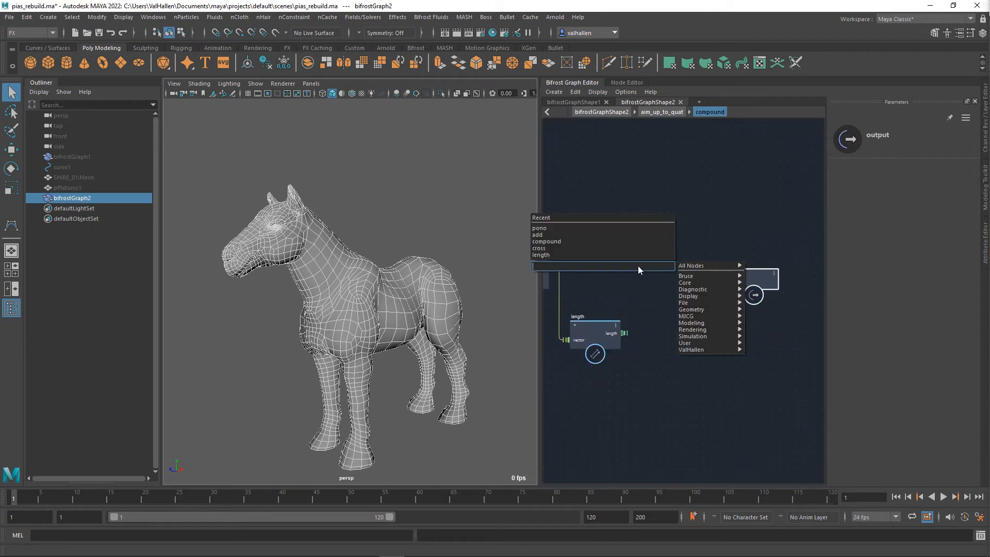
text(divide)
key(Down)
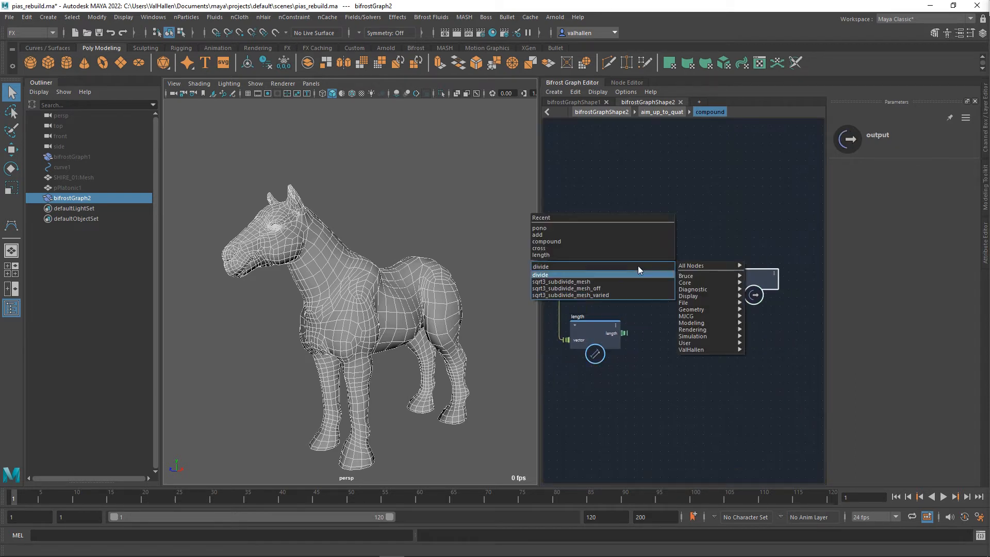
key(Return)
drag(656, 287, 684, 284)
drag(623, 333, 654, 295)
drag(758, 275, 764, 272)
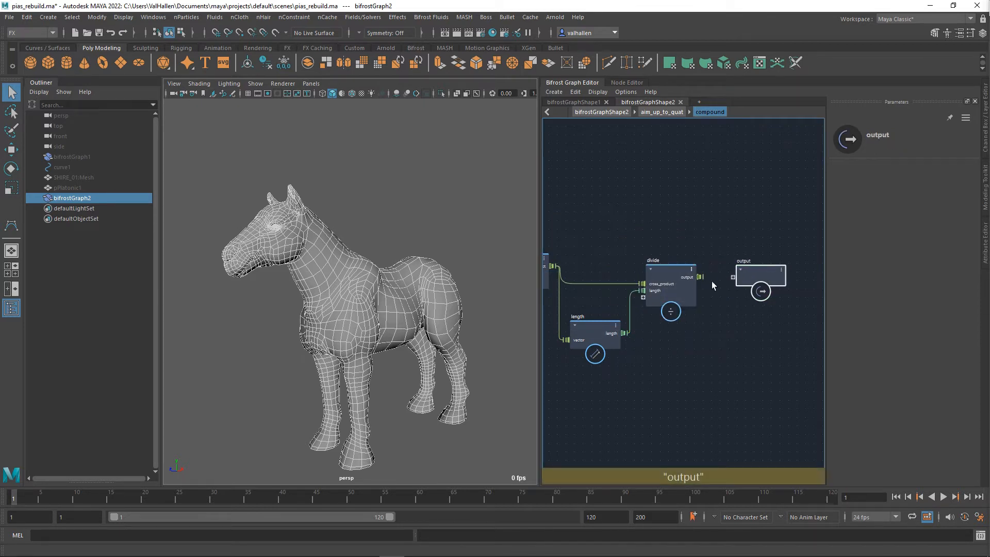
- Connect the divide result to the compound's output as a port named axis, and return to aim_up_to_quat
drag(700, 277, 754, 285)
right_click(751, 277)
click(771, 285)
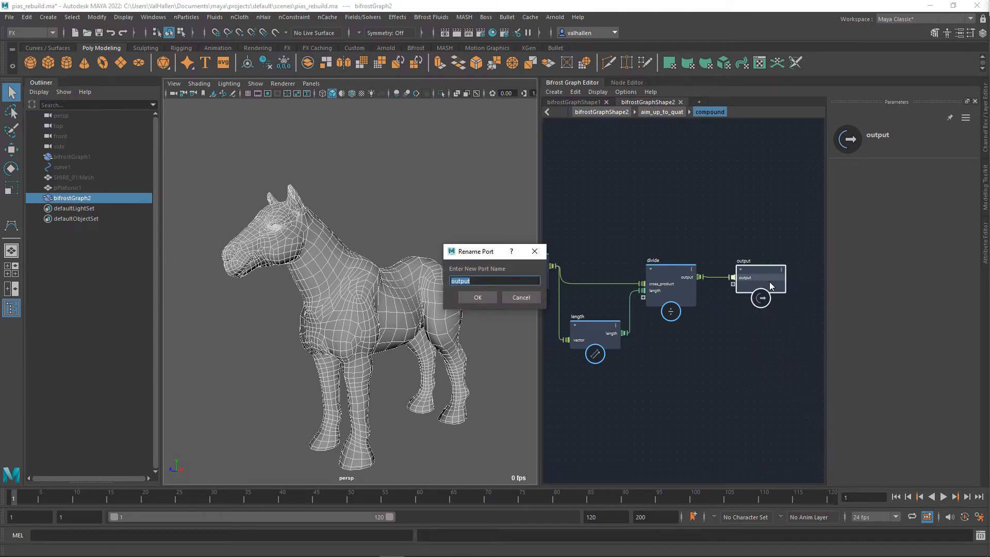
text(axis)
key(Return)
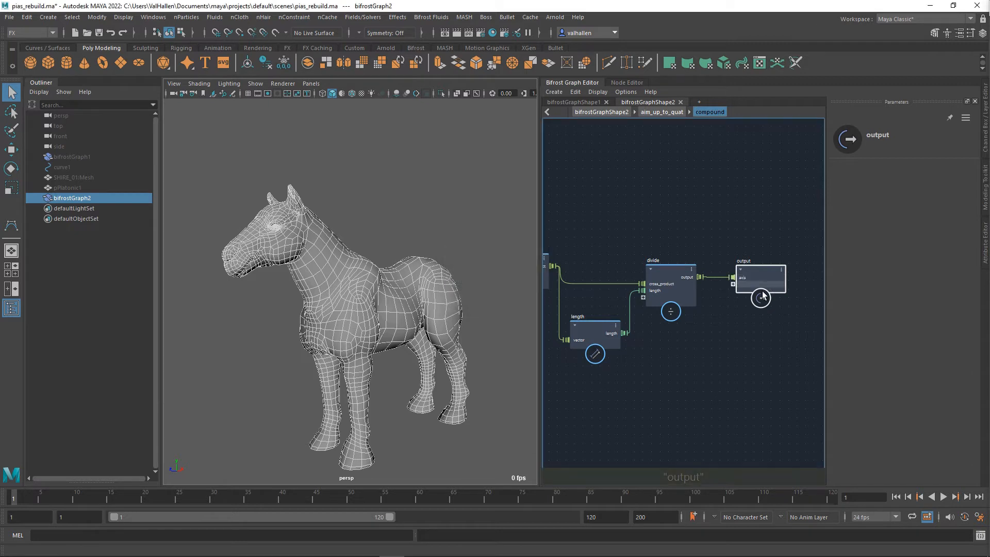
alt+middle_drag(782, 272, 820, 254)
alt+middle_drag(689, 314, 757, 305)
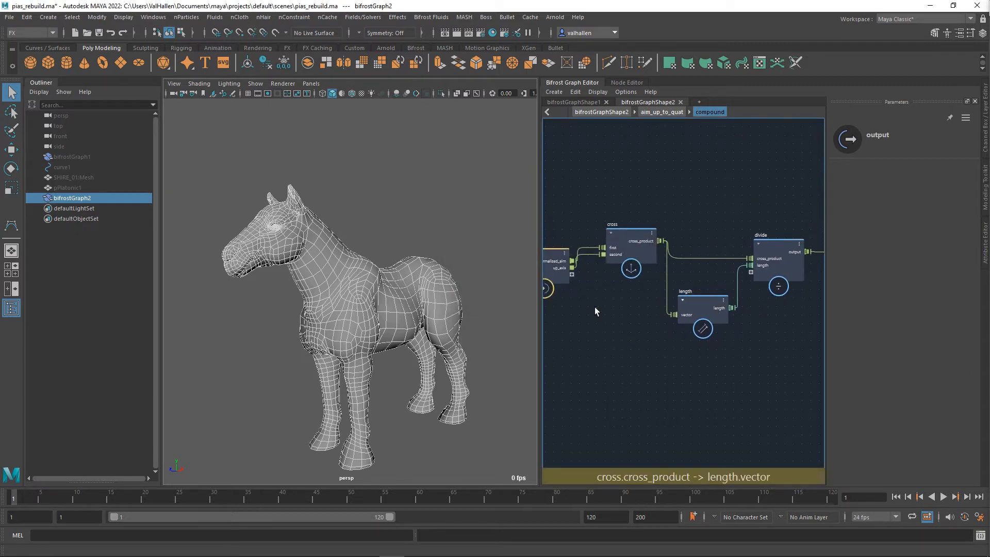
alt+middle_drag(595, 307, 650, 301)
drag(589, 248, 574, 254)
key(BackSpace)
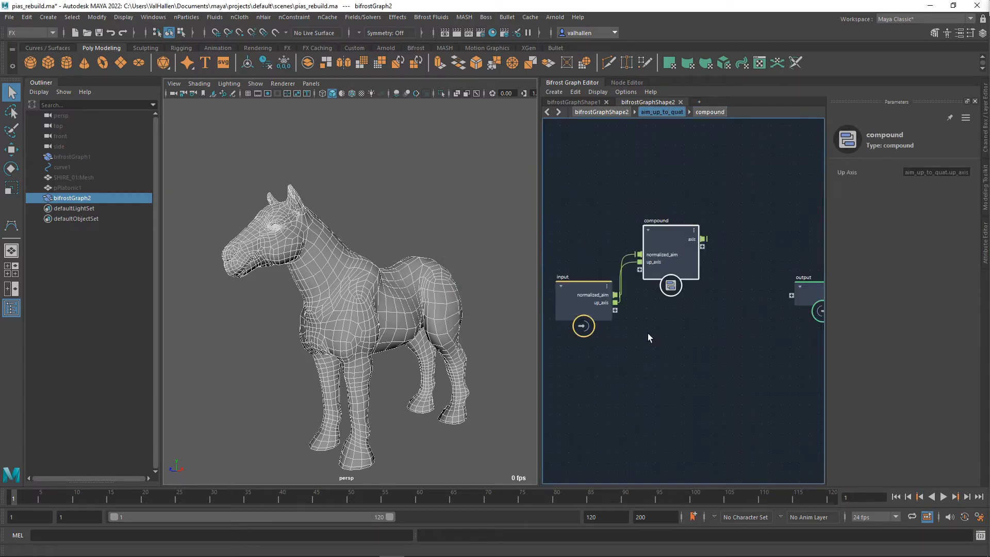
- Add a second compound below the first and connect up_axis and normalized_aim to it
alt+middle_drag(647, 333, 645, 302)
drag(628, 293, 629, 295)
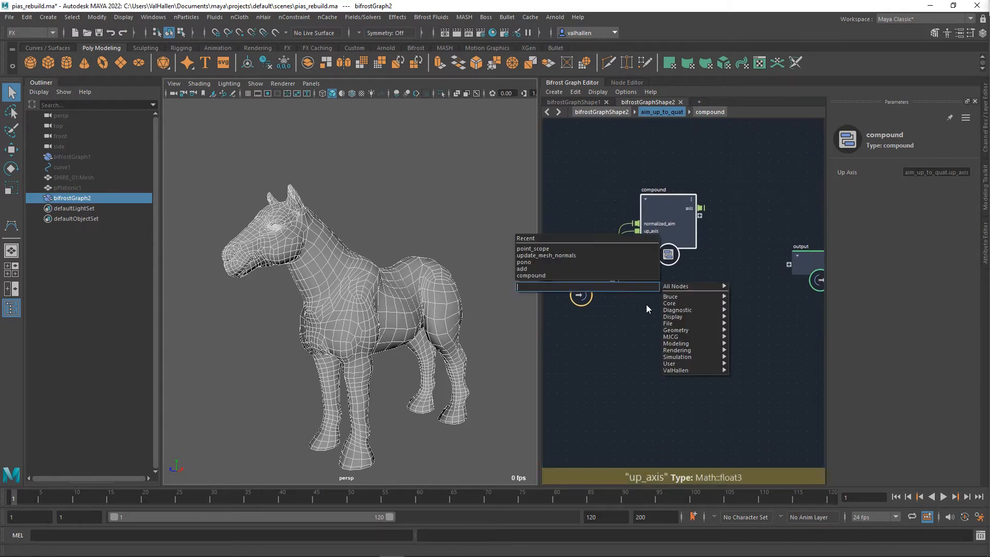
text(compound)
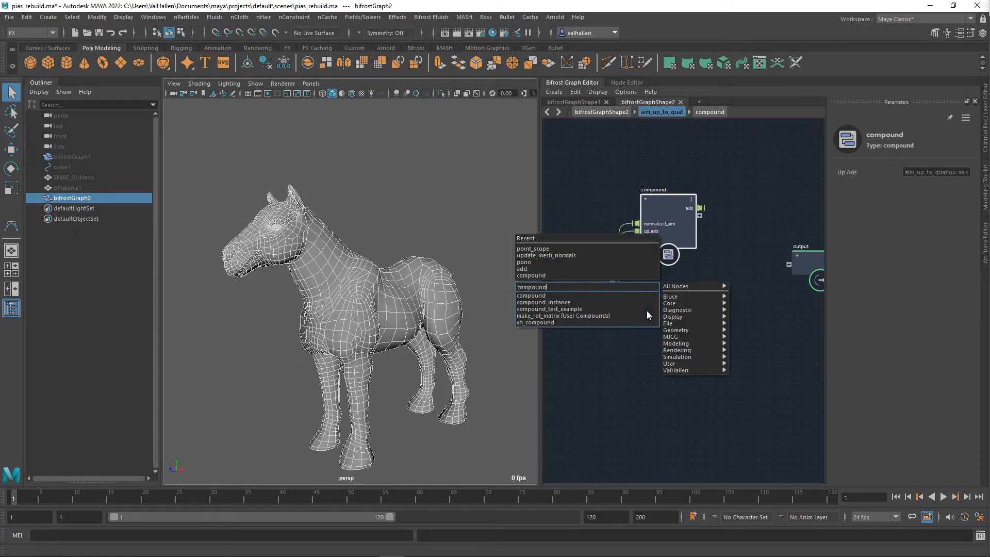
key(Down)
key(Return)
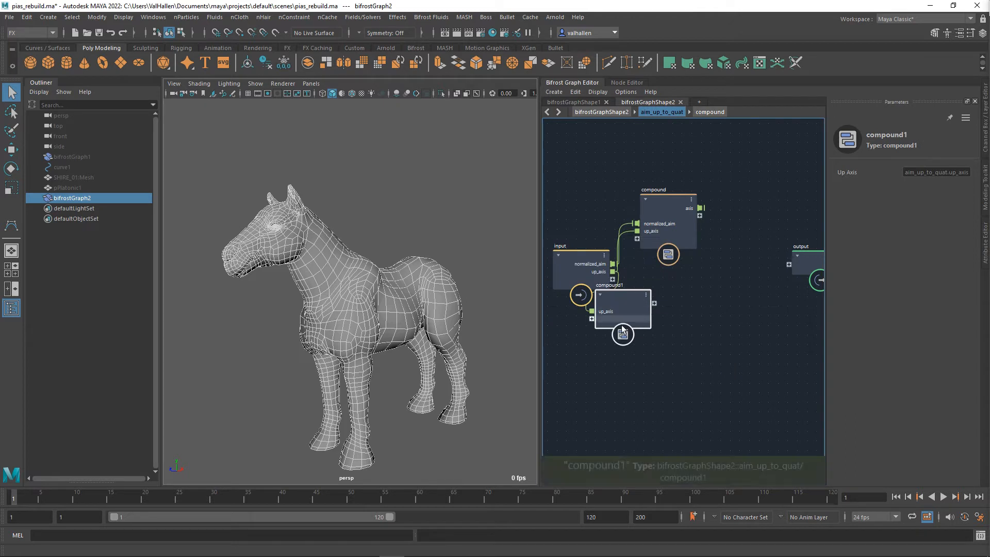
drag(612, 263, 649, 317)
- Inside the second compound, add a dot node with up_axis as its first input and normalized_aim as its second
double_click(662, 308)
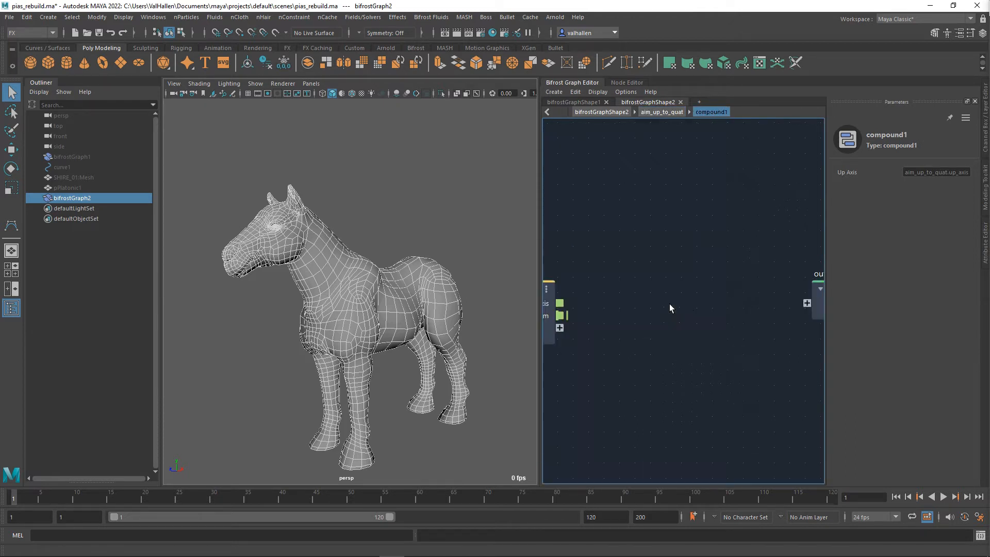
scroll(676, 312, down, 3)
scroll(676, 311, up, 2)
alt+middle_drag(672, 312, 696, 316)
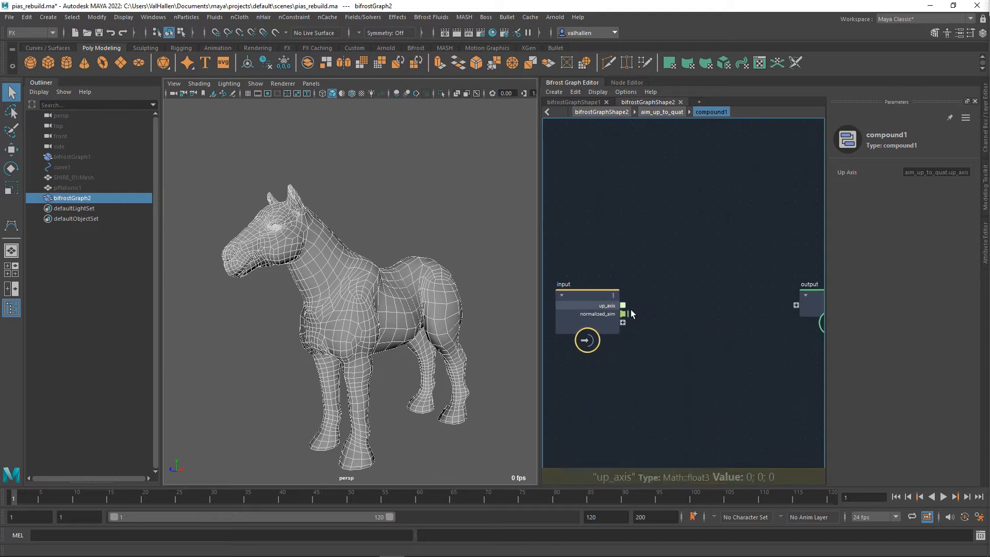
key(Tab)
text(dot)
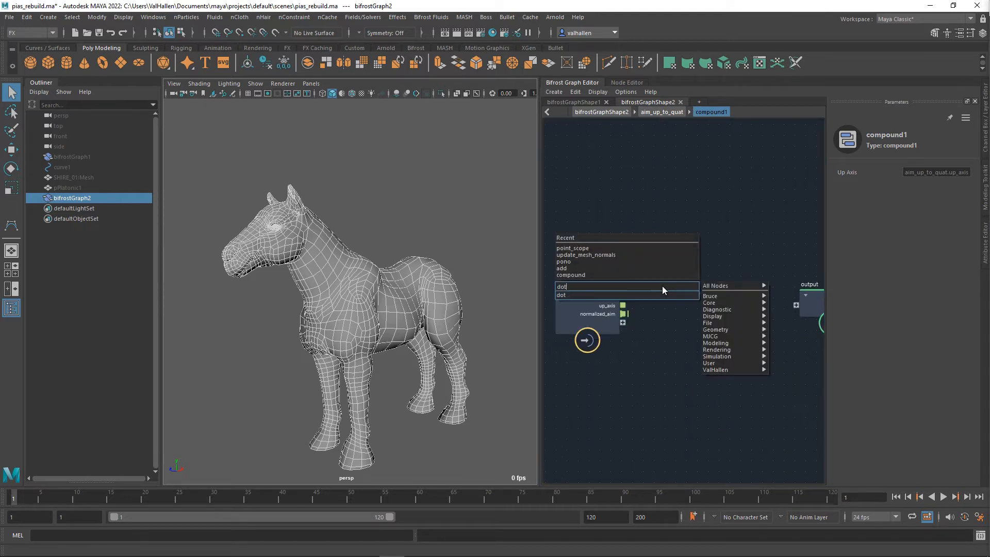
key(Return)
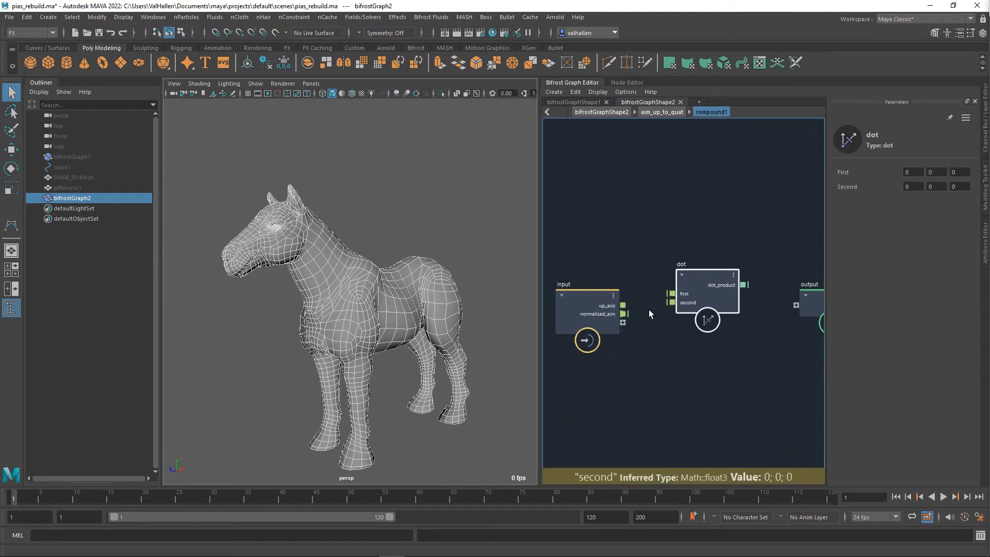
drag(626, 306, 674, 295)
drag(625, 315, 682, 310)
- Add an acos node and connect the dot_product output to its value input
alt+middle_drag(753, 345, 680, 358)
drag(735, 308, 820, 305)
key(Tab)
text(acos)
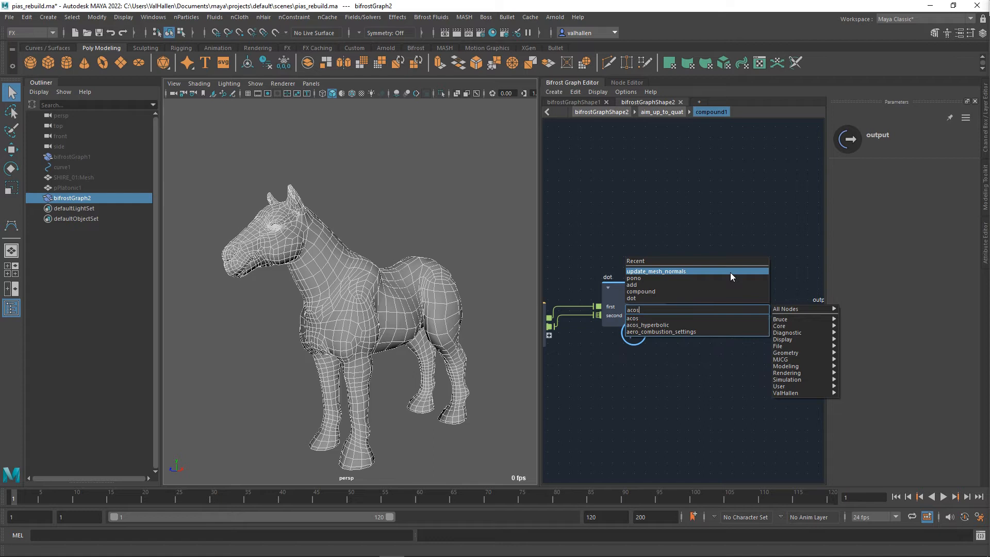
key(Down)
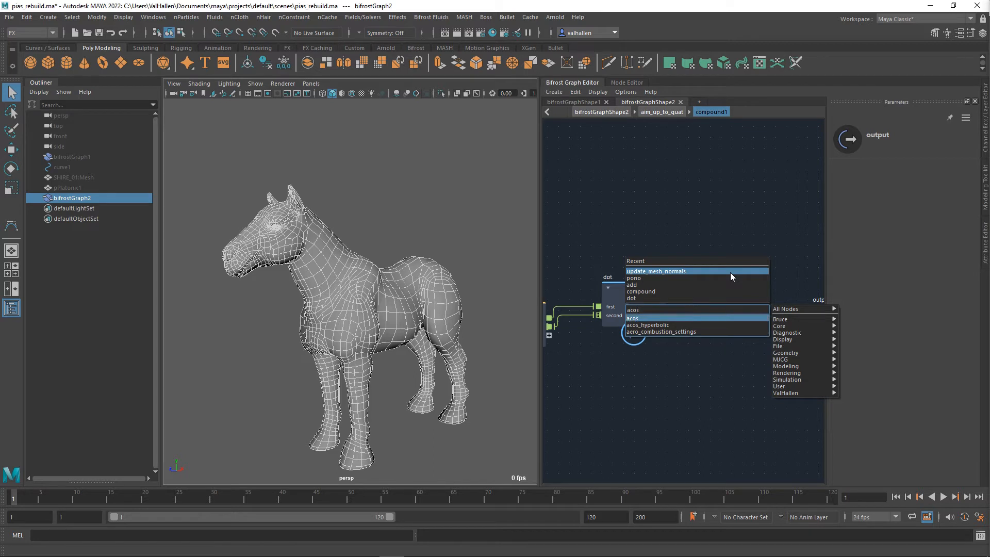
key(Return)
drag(728, 327, 731, 291)
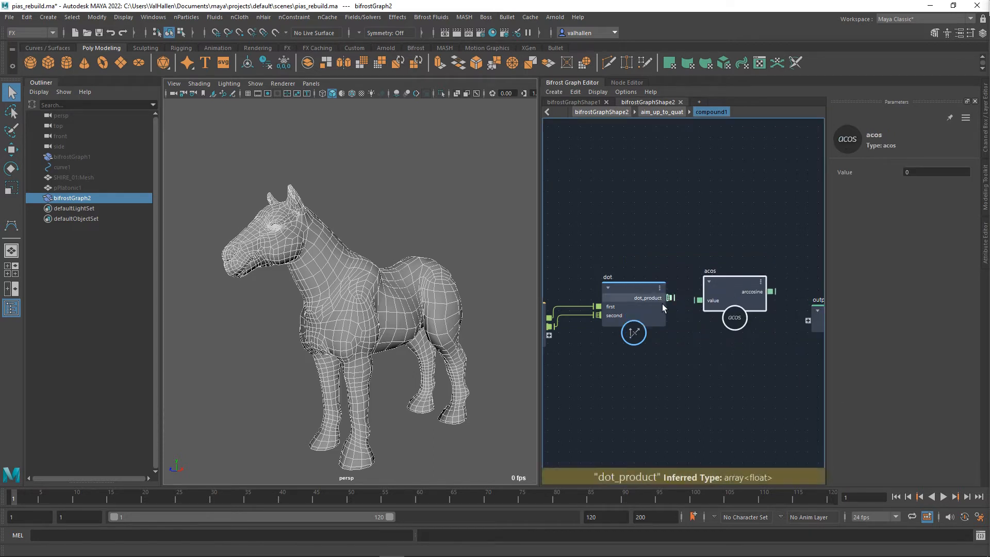
drag(669, 297, 696, 301)
- Connect the arccosine result to the compound's output node and rename the new port angle
alt+middle_drag(769, 361, 610, 384)
drag(698, 346, 729, 333)
drag(612, 315, 680, 330)
right_click(692, 332)
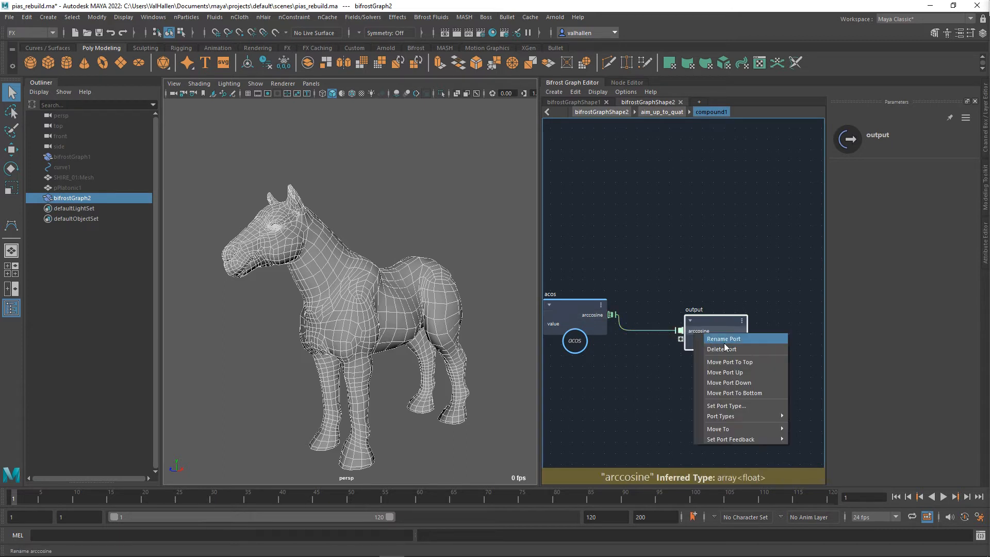
click(717, 347)
text(angle)
key(Return)
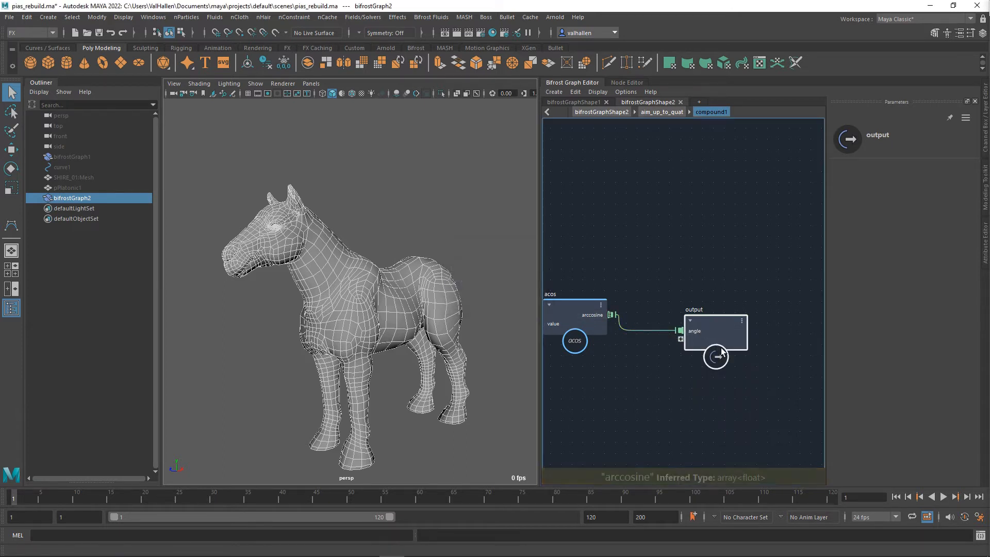
- Examine the dot_acos_get_angle compound and its connections within aim_up_to_quat in the original bifrostGraphShape1 graph
click(582, 103)
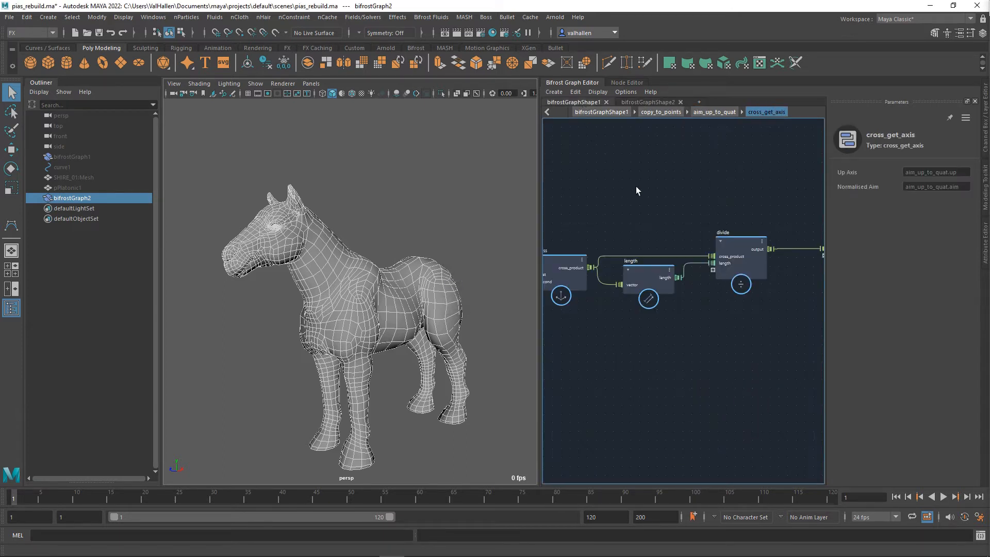
key(f)
double_click(667, 371)
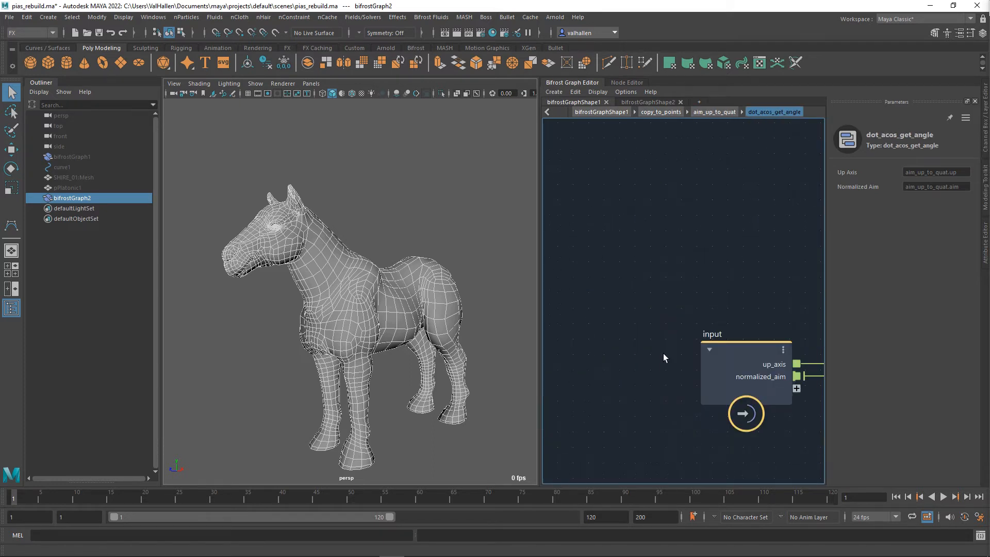
alt+middle_drag(743, 358, 672, 362)
double_click(680, 354)
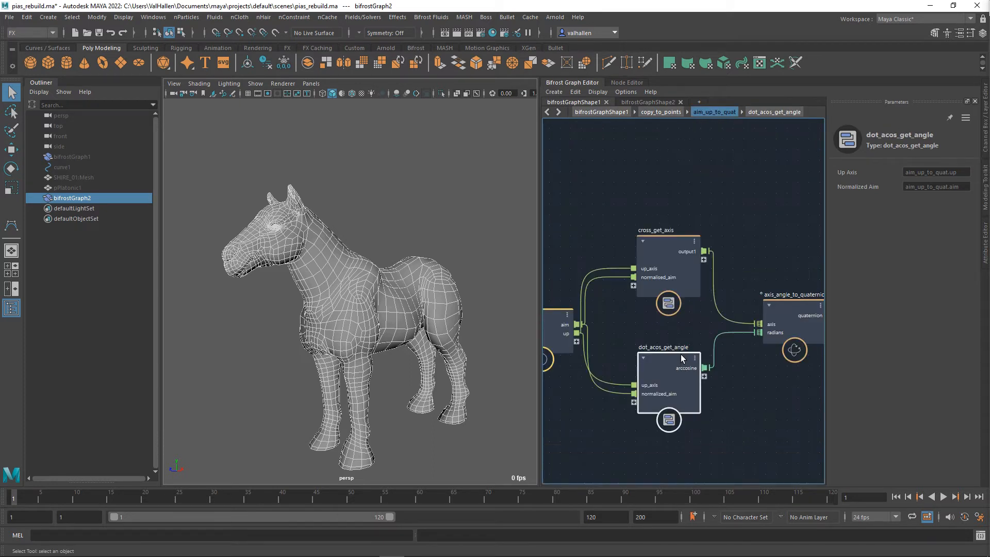
click(647, 103)
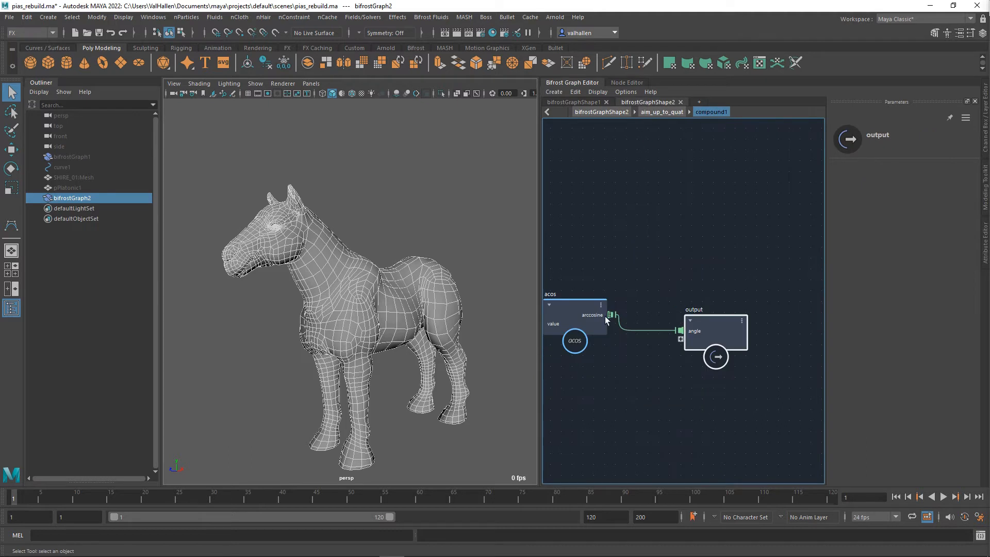
- Return to aim_up_to_quat in the rebuilt graph and add an axis_angle_to_quaternion node before the output
double_click(648, 314)
click(790, 274)
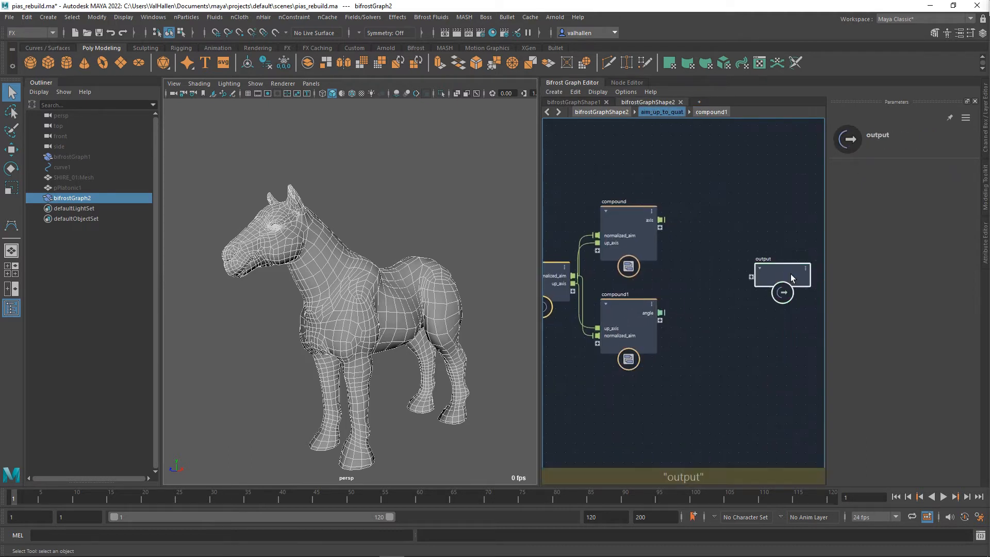
key(Tab)
text(ax)
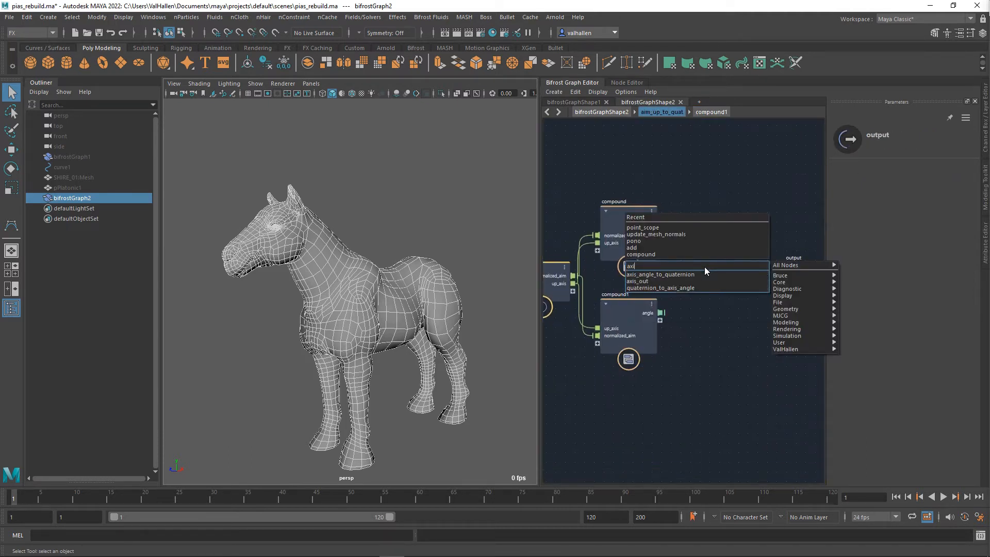
key(Down)
key(Return)
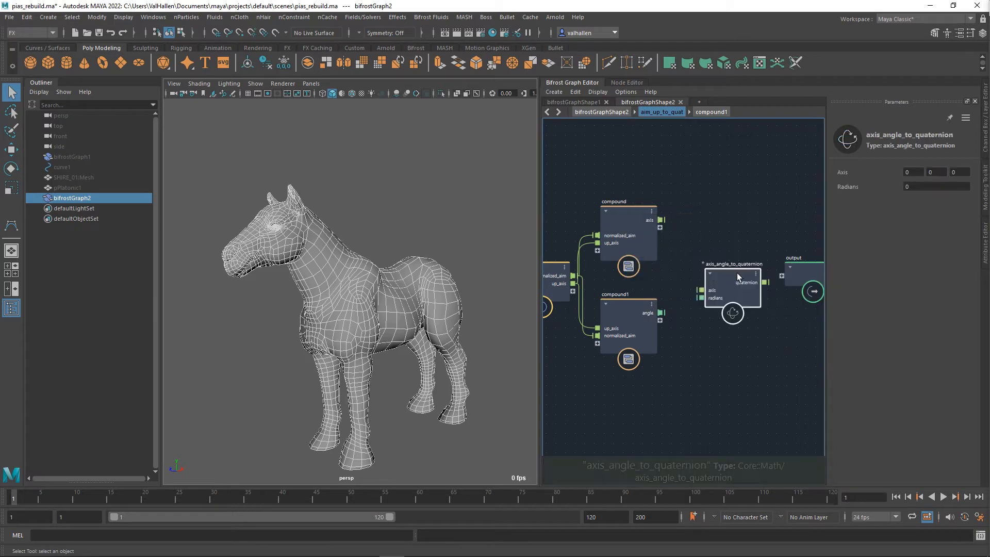
- Connect the compounds' axis and angle outputs to axis_angle_to_quaternion's axis and radians, and its quaternion to the output node
drag(736, 277, 719, 267)
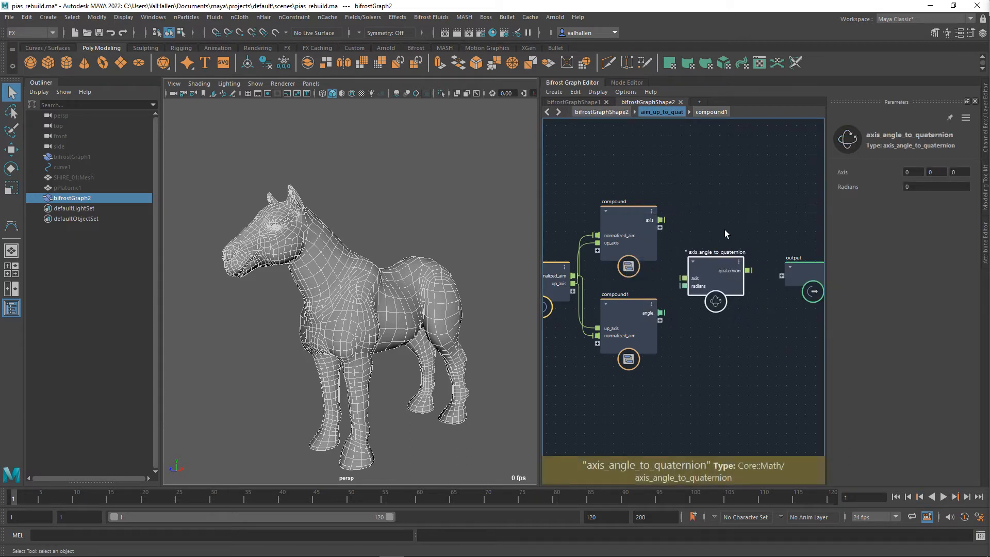
middle_drag(725, 229, 699, 223)
click(787, 267)
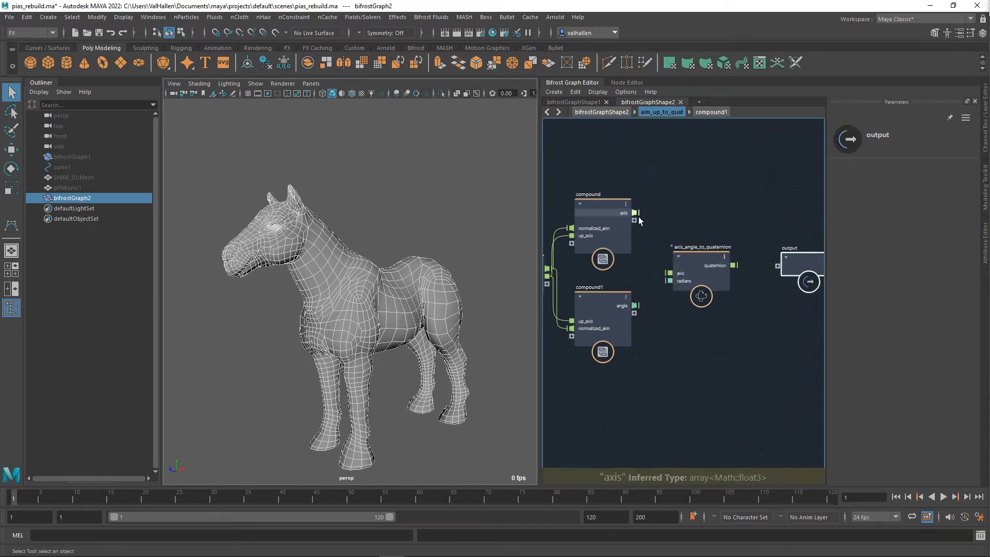
drag(635, 212, 669, 273)
drag(635, 305, 669, 281)
drag(734, 265, 777, 266)
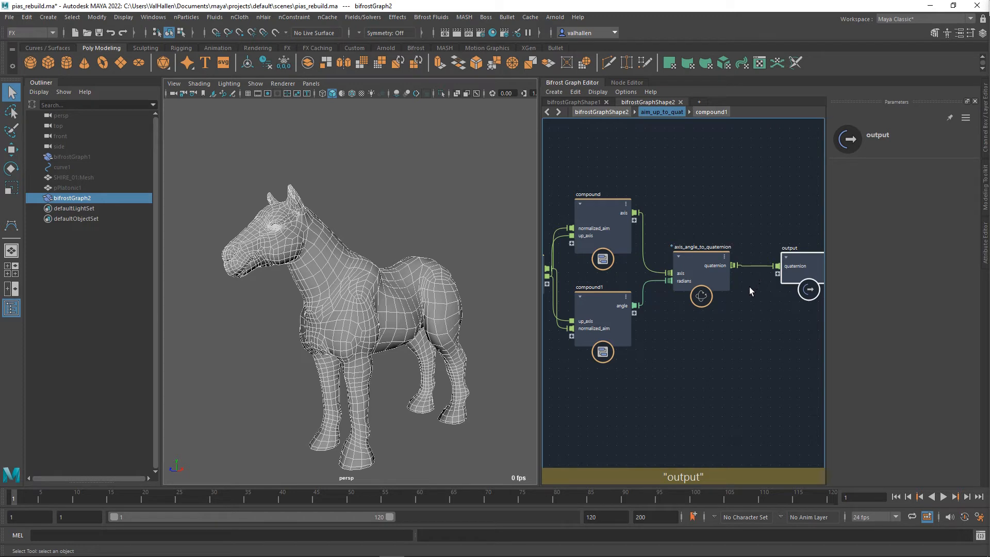
- Return to the top-level bifrostGraphShape2 graph and move the output node further away from aim_up_to_quat
key(u)
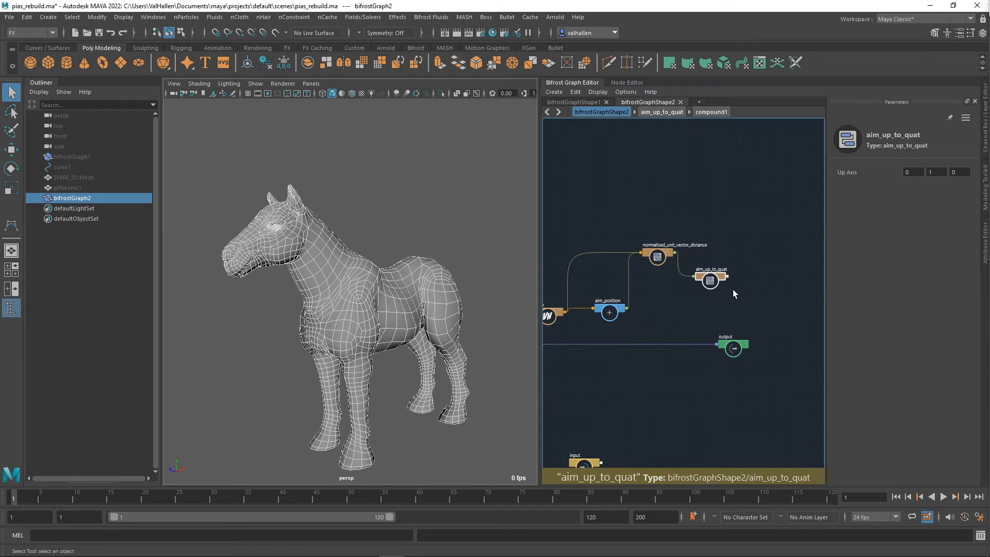
alt+middle_drag(737, 330, 745, 312)
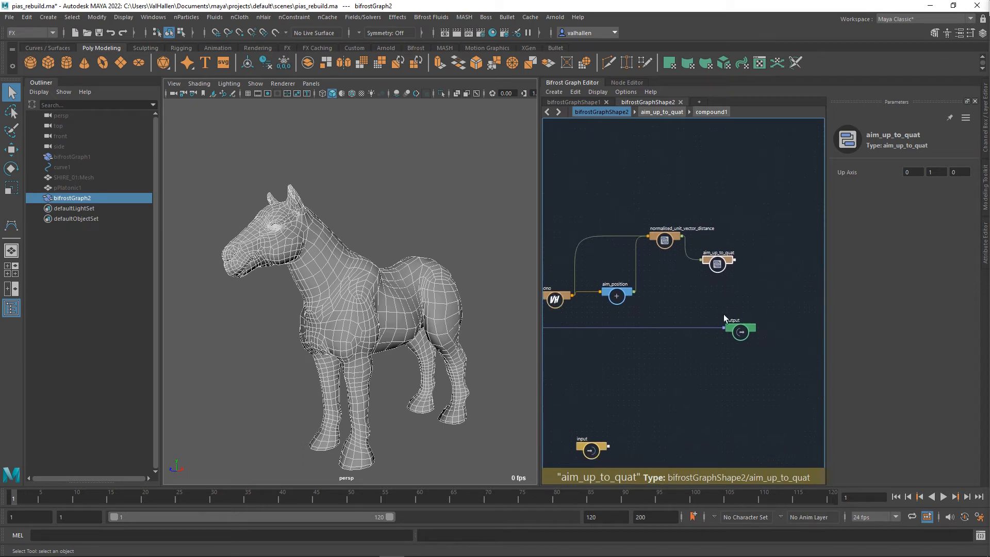
drag(740, 332, 815, 331)
- Add a construct_points node fed by the pono node's point_positions and place it below aim_position
alt+middle_drag(723, 365, 806, 336)
scroll(726, 333, up, 5)
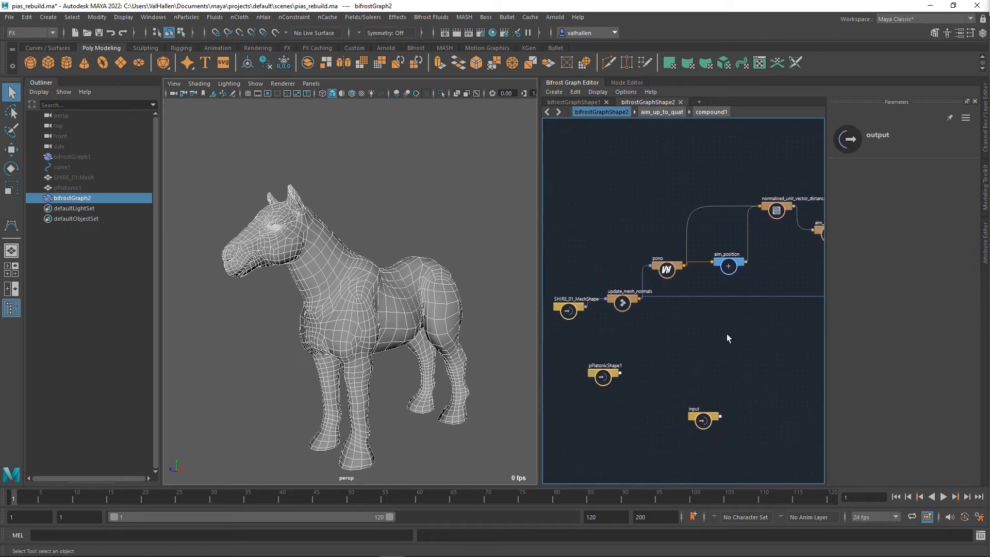
alt+middle_drag(673, 308, 663, 309)
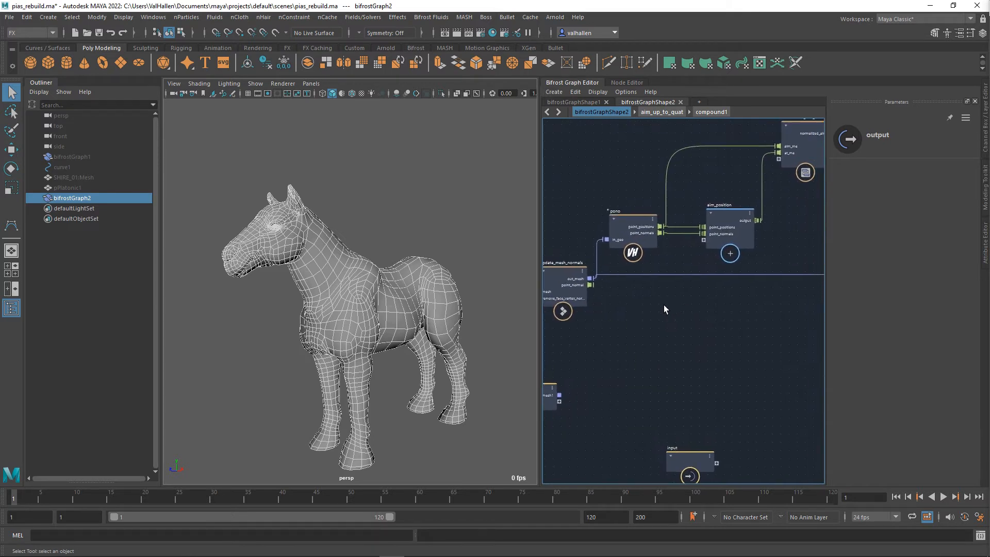
alt+middle_drag(651, 271, 618, 276)
drag(626, 231, 705, 320)
text(constr)
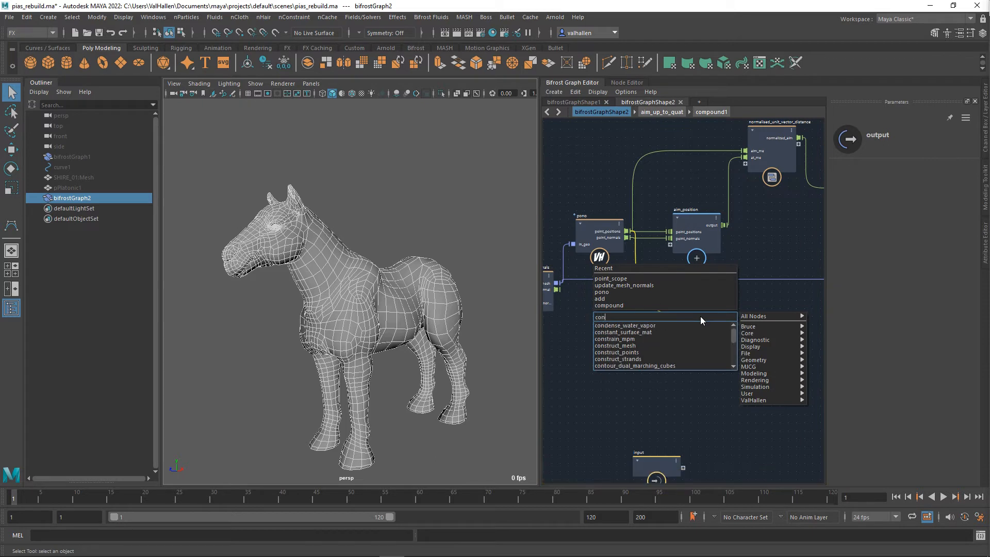
key(Down)
key(Down)
key(Down)
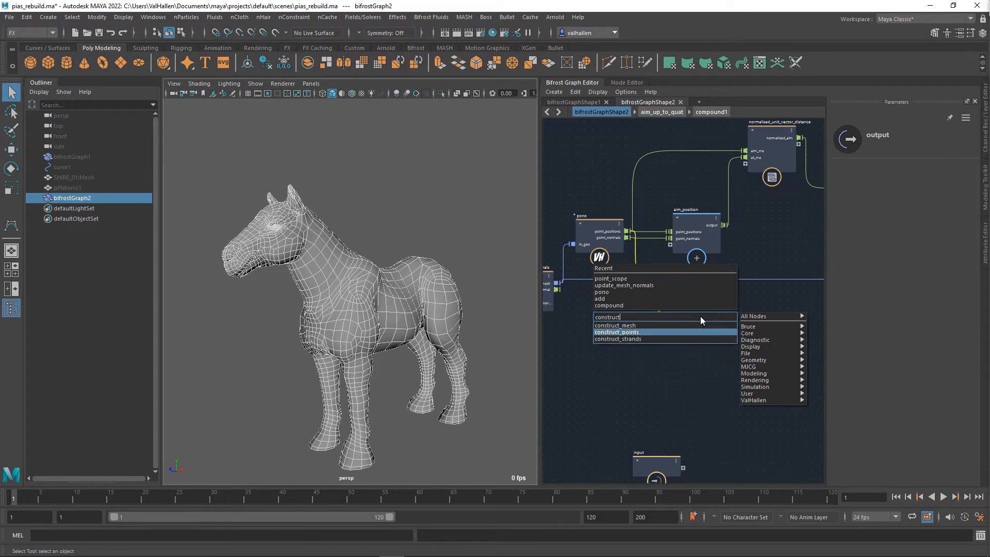
key(Return)
drag(703, 334, 698, 324)
- Try a set_point_orientation node on the construct_points output and compare it with the original bifrostGraphShape1 setup
alt+middle_drag(797, 320, 722, 320)
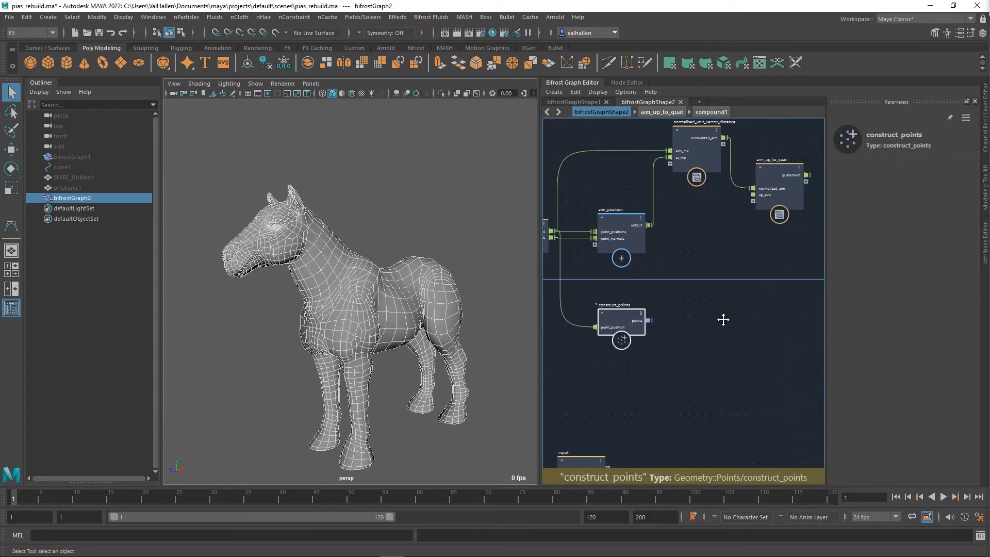
drag(655, 326, 744, 326)
text(set_)
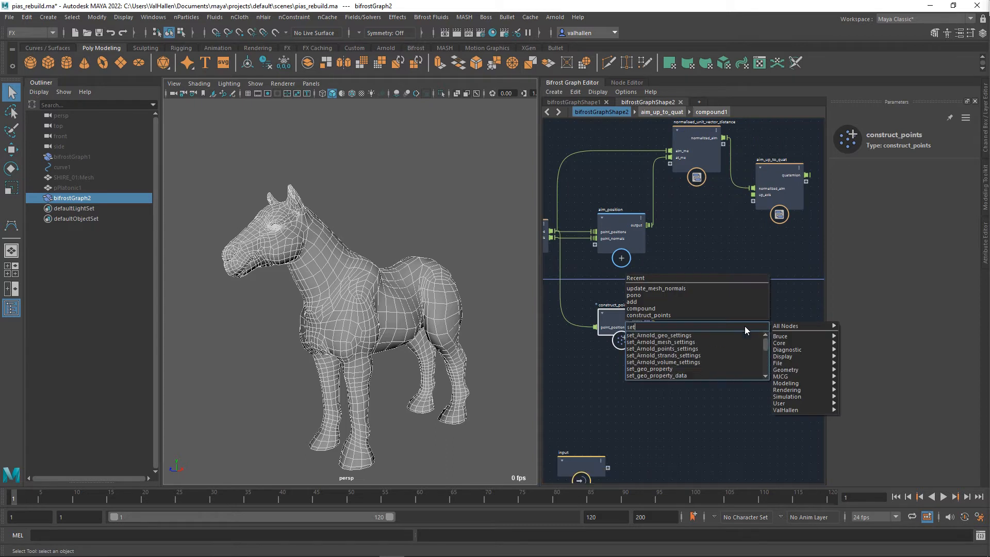
text(point)
key(Down)
key(Down)
key(Down)
key(Down)
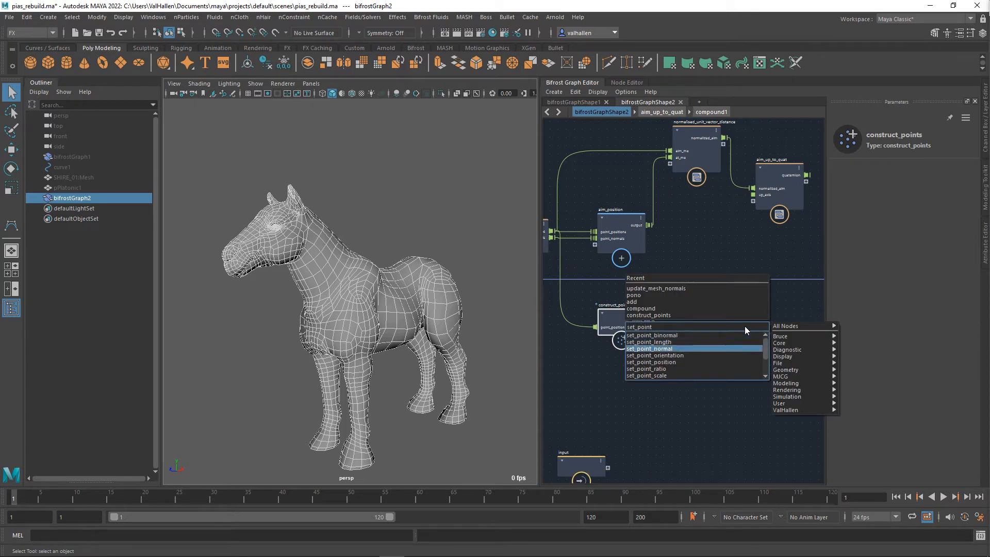
key(Return)
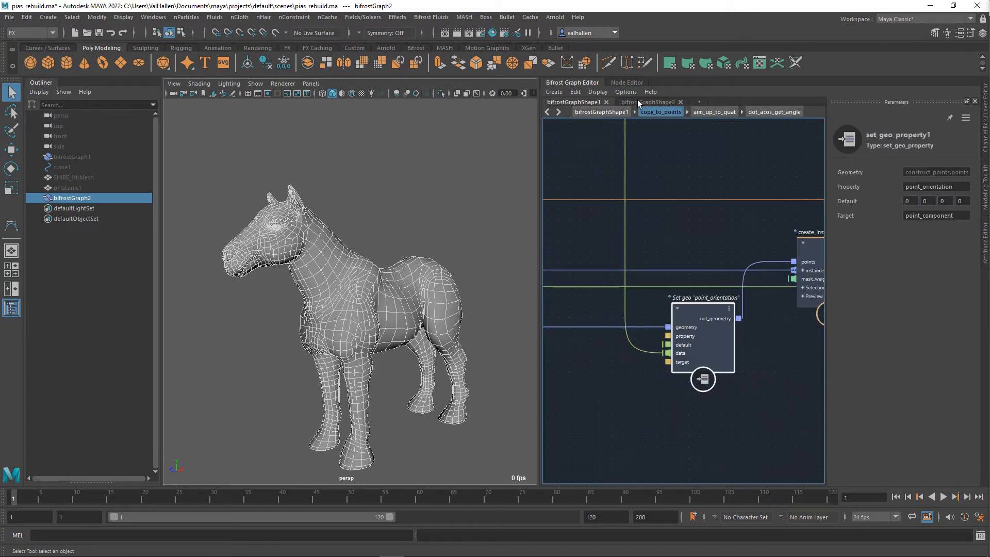
click(646, 105)
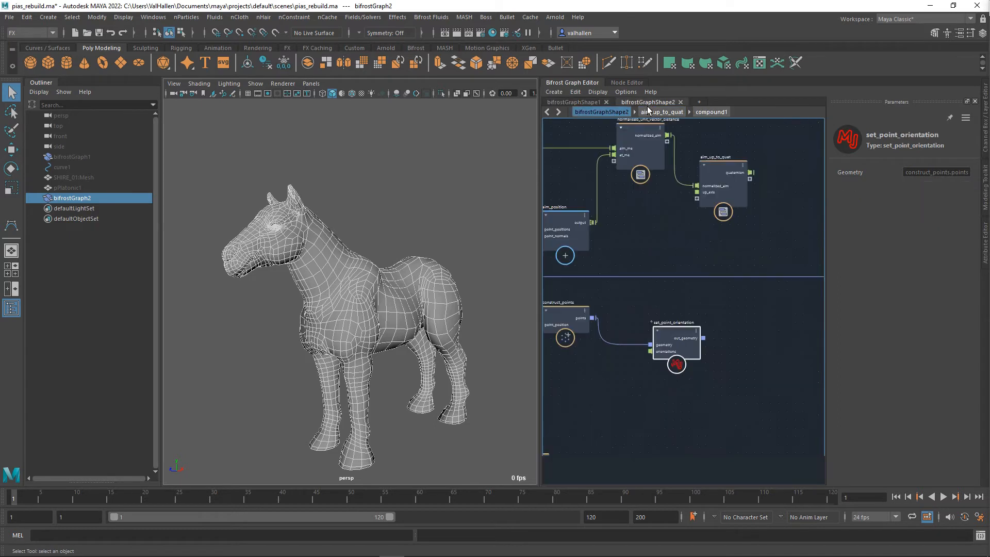
- Replace set_point_orientation with a set_geo_property node and connect the construct_points output to its geometry input
click(711, 383)
key(Tab)
text(s)
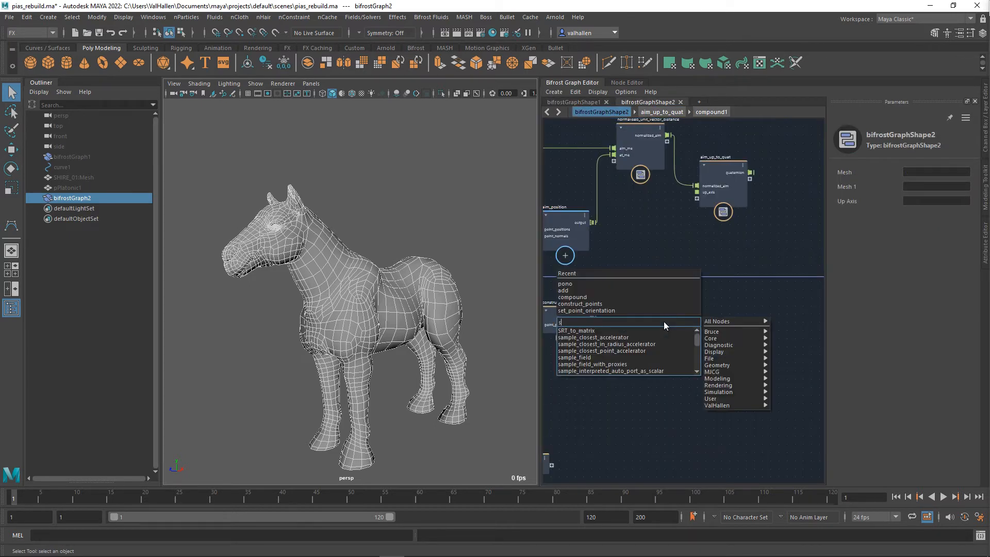
text(etgeop)
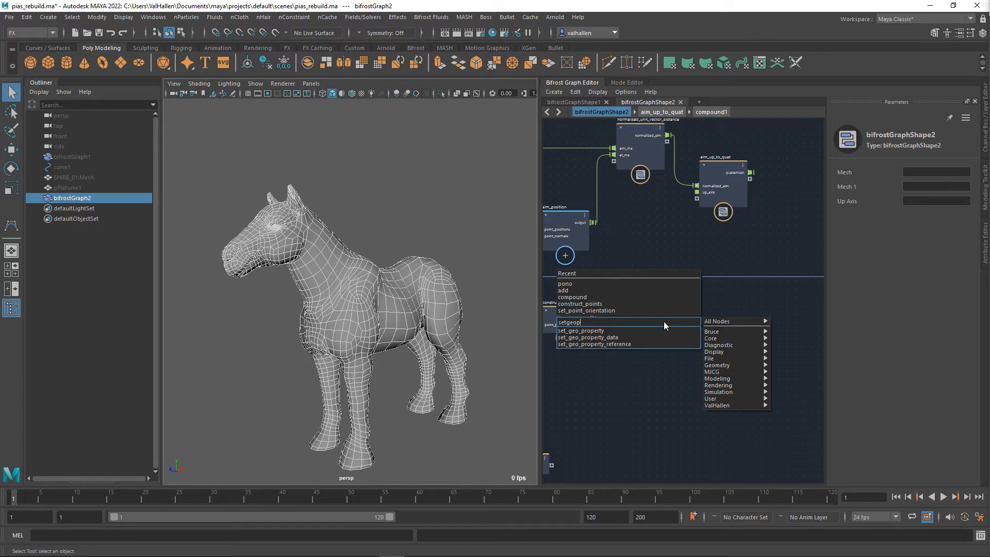
key(Down)
key(Return)
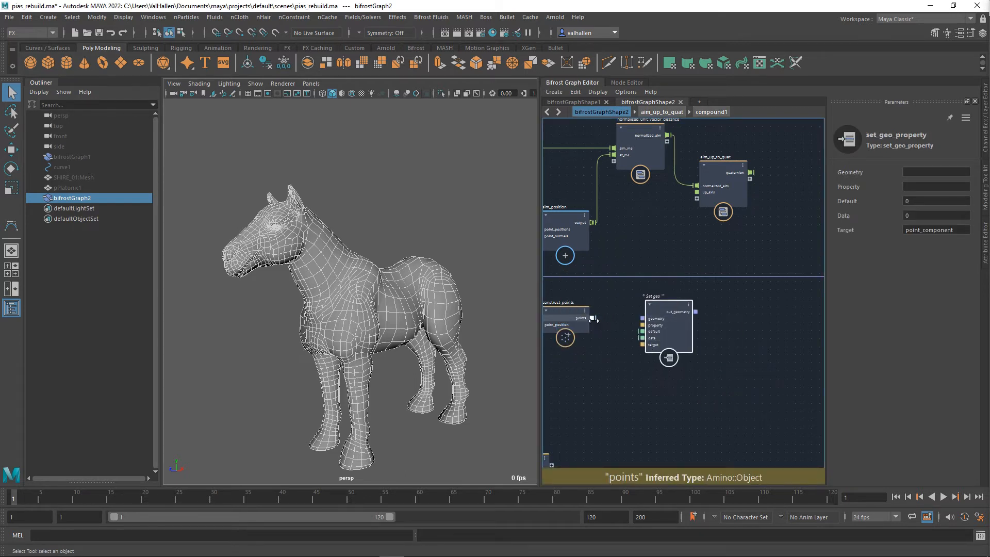
drag(592, 318, 642, 319)
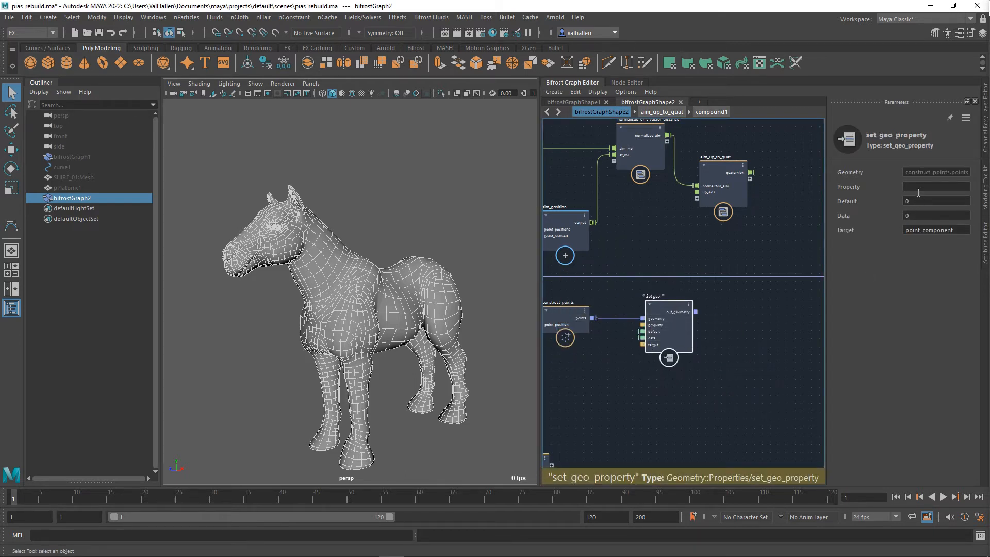
- Set the set_geo_property node's property to point_orientation and move the node close to the output node
click(918, 187)
text(point_)
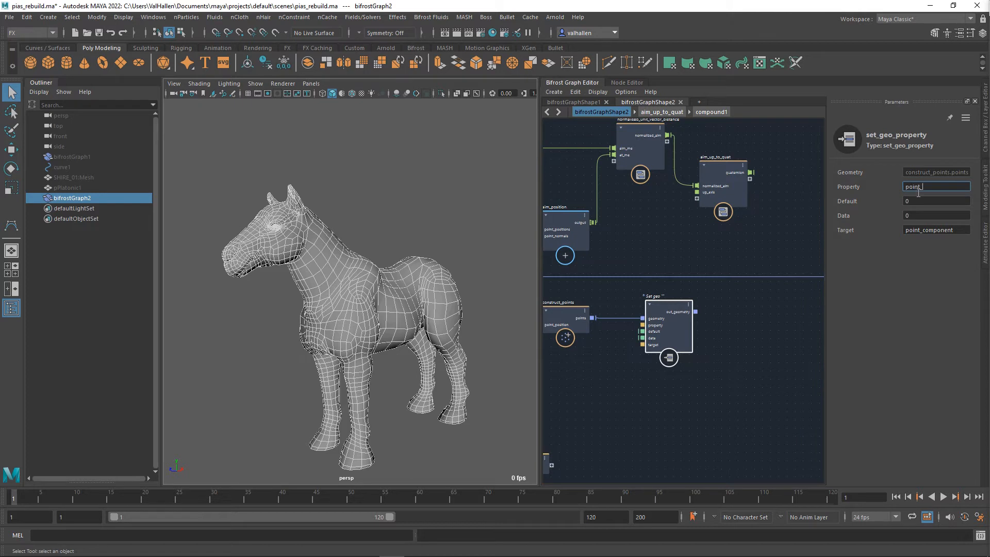
text(orientation)
key(Return)
alt+middle_drag(666, 261, 648, 266)
drag(662, 336, 789, 335)
- Connect aim_up_to_quat's quaternion to the set_geo_property data input and move the output node further away to make room
alt+middle_drag(790, 334, 662, 338)
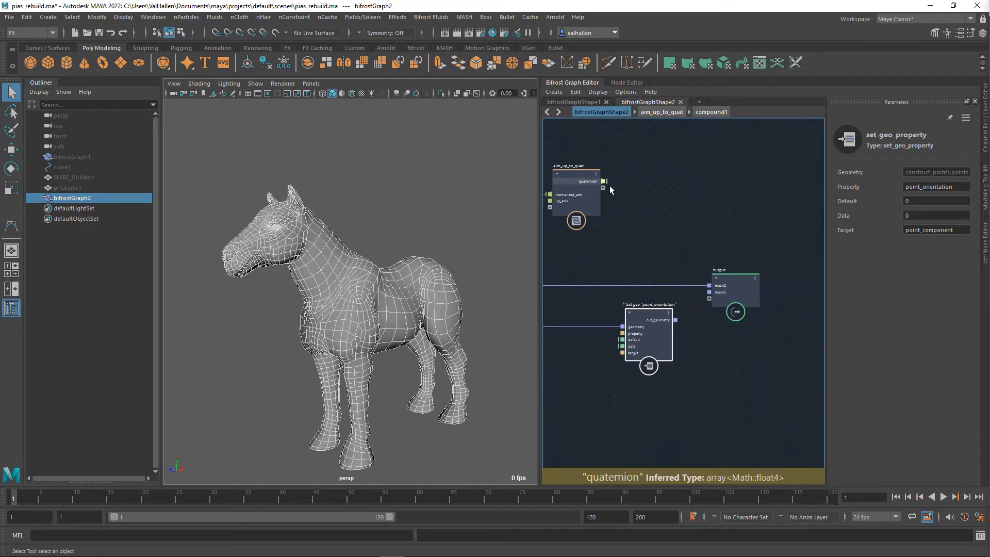
alt+middle_drag(708, 221, 781, 261)
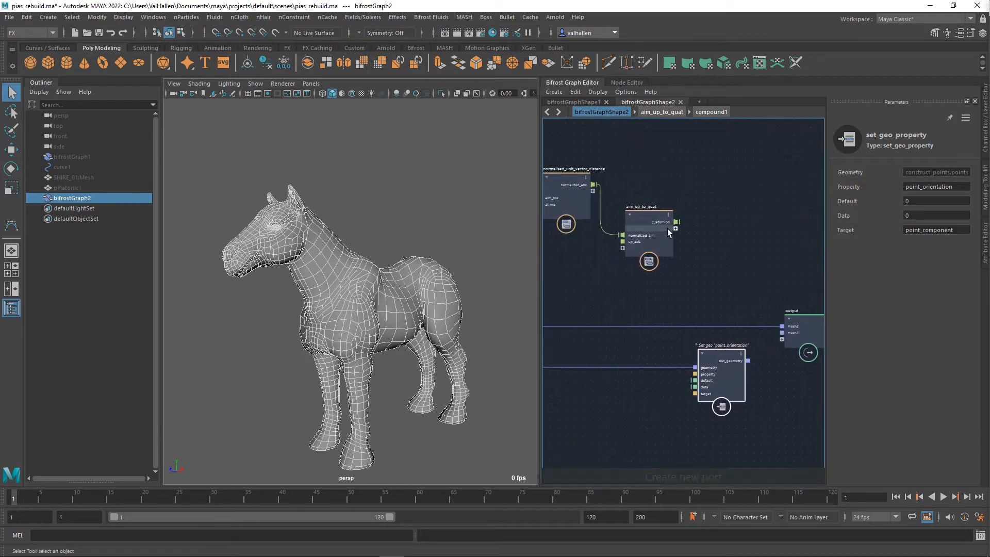
drag(662, 221, 650, 221)
alt+middle_drag(651, 219, 605, 201)
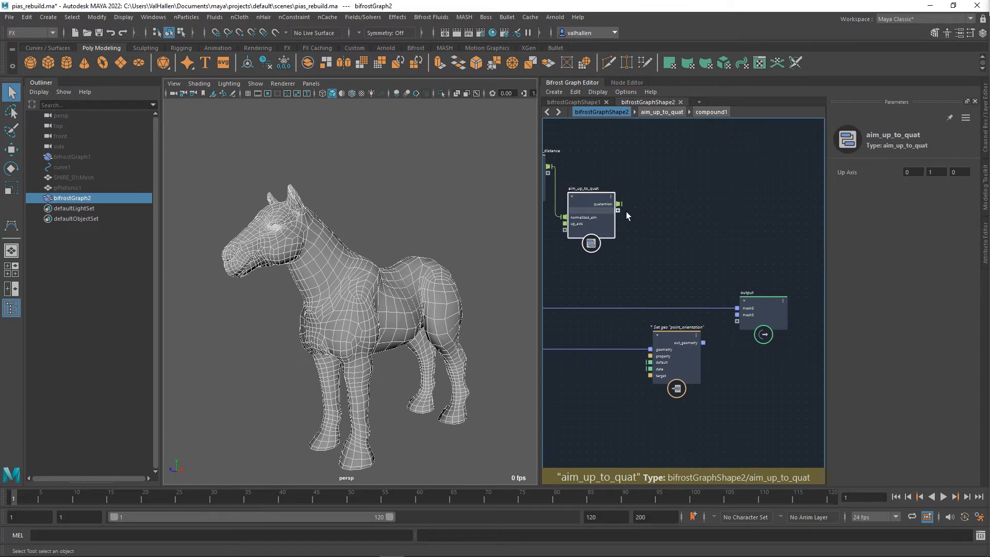
drag(618, 204, 658, 370)
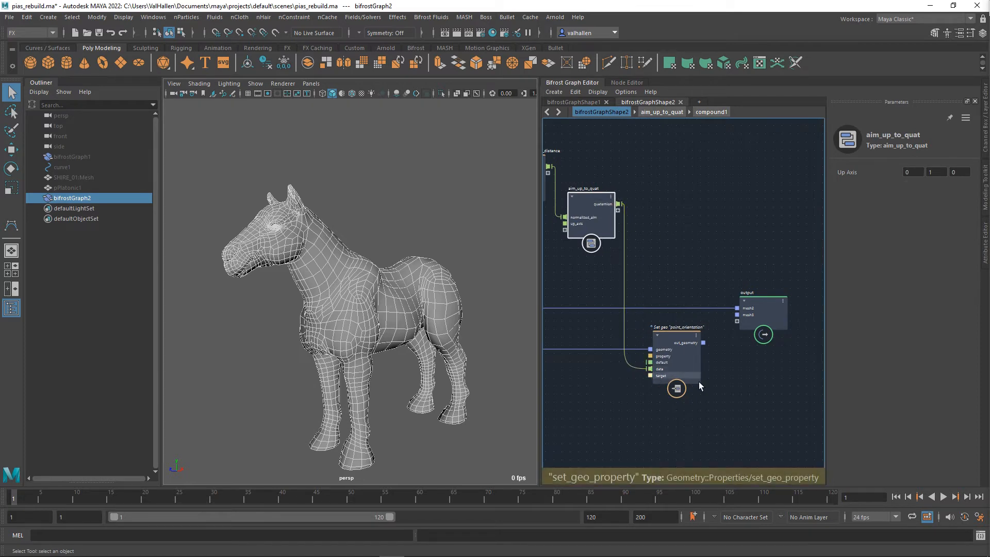
alt+middle_drag(695, 358, 669, 349)
drag(759, 295, 884, 281)
key(Tab)
text(instance)
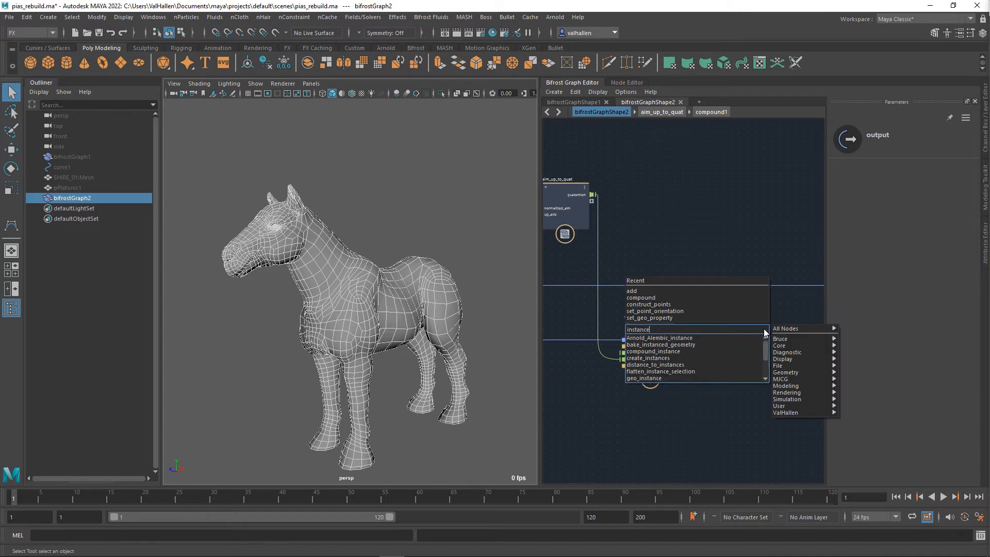
scroll(700, 361, down, 2)
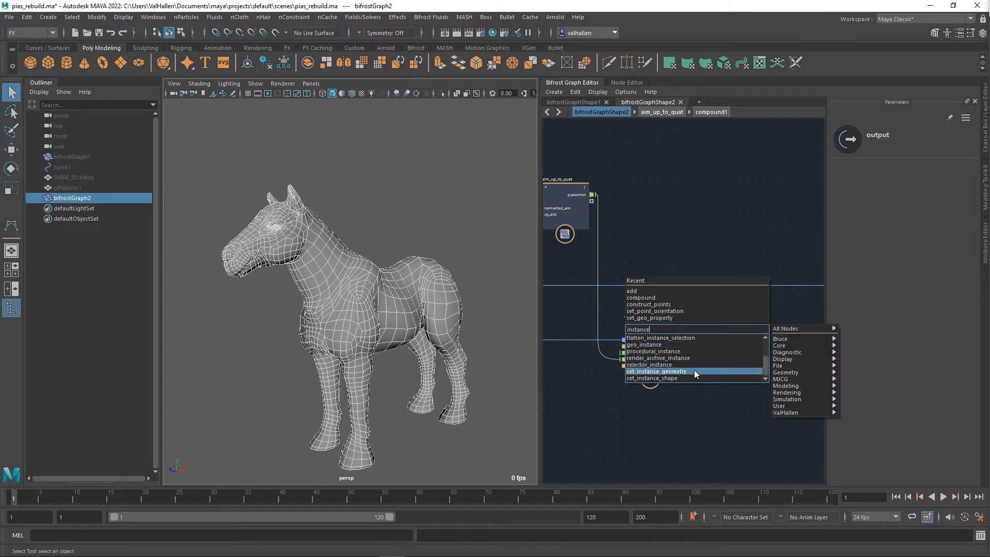
click(694, 370)
key(ctrl+z)
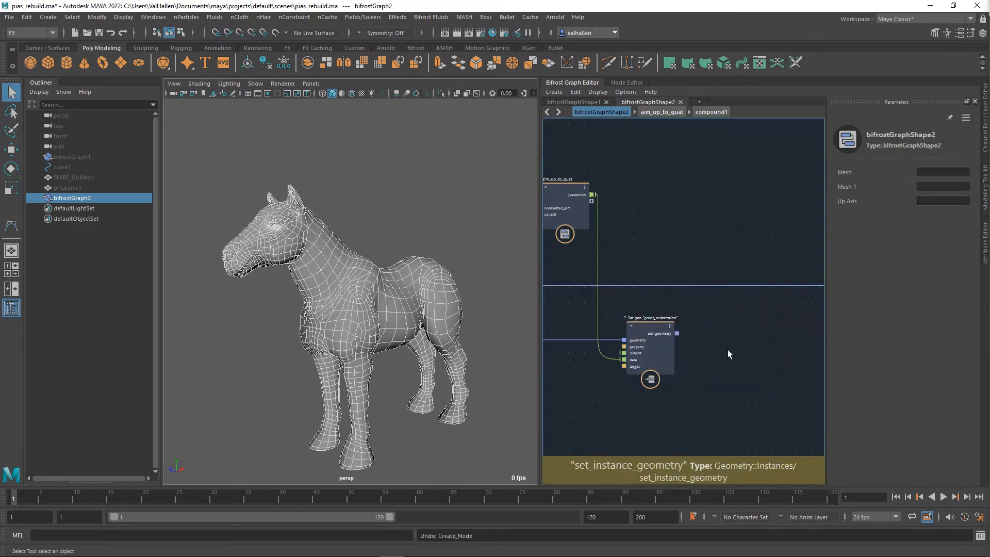
- Add a create_instances node beside set_geo_property and connect out_geometry to its points input
key(Tab)
text(create)
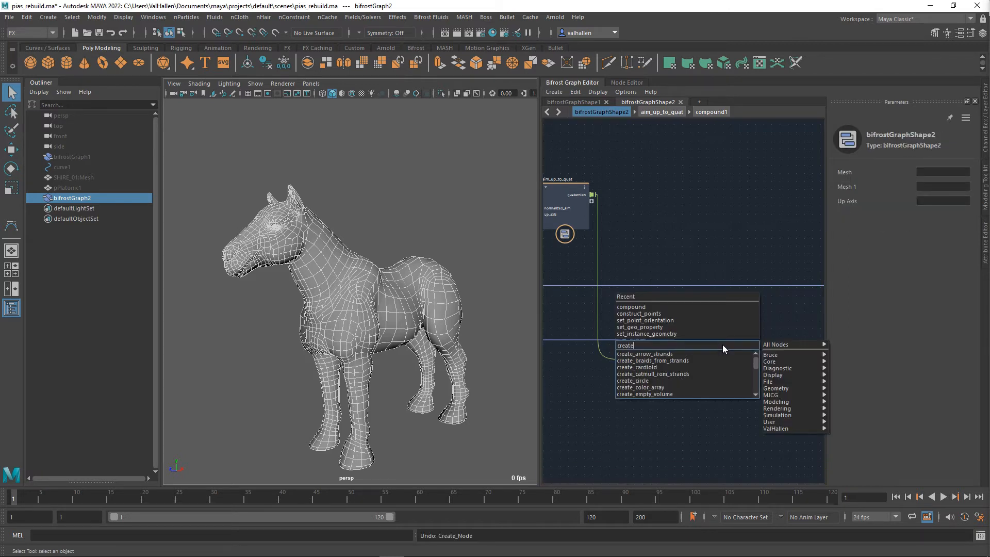
text(_ins)
key(Down)
key(Return)
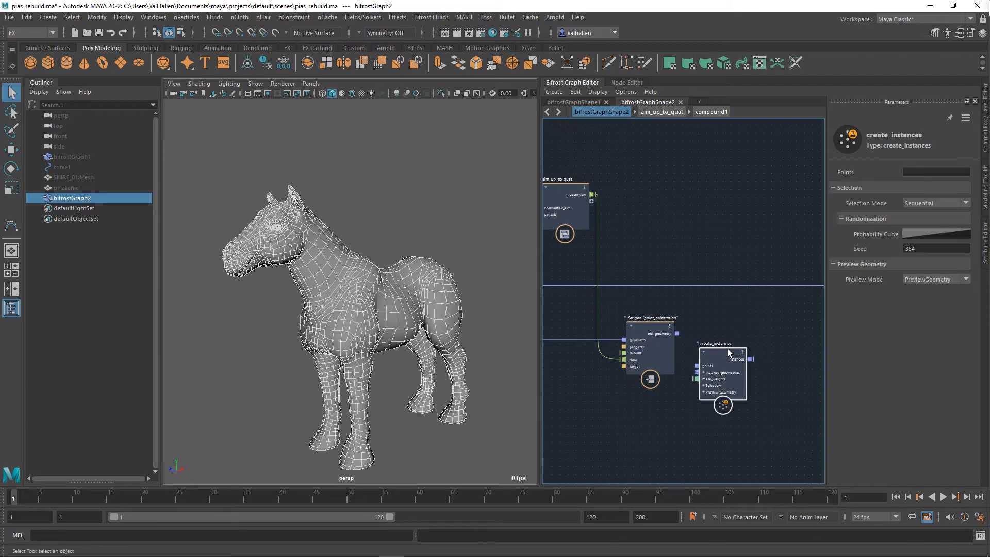
drag(727, 348, 750, 326)
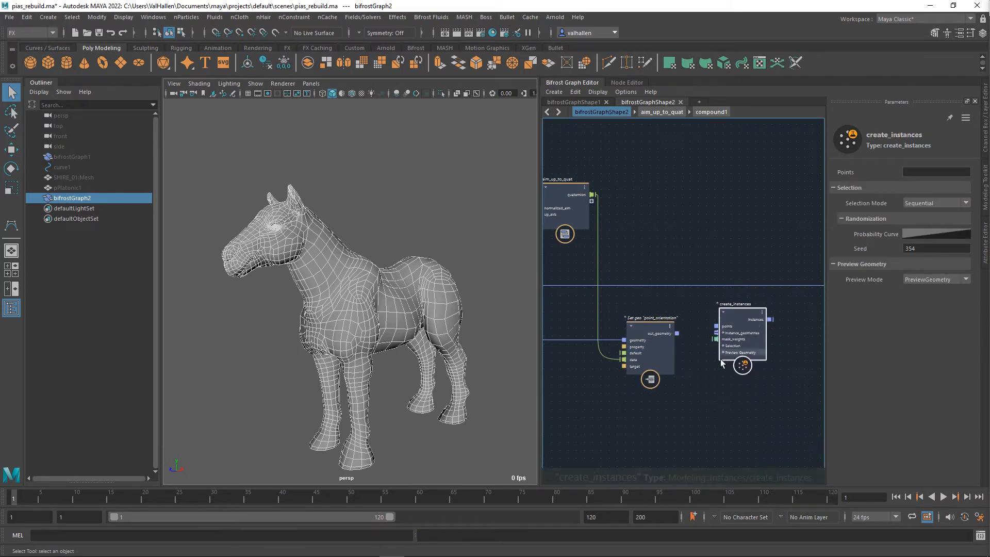
scroll(719, 359, up, 2)
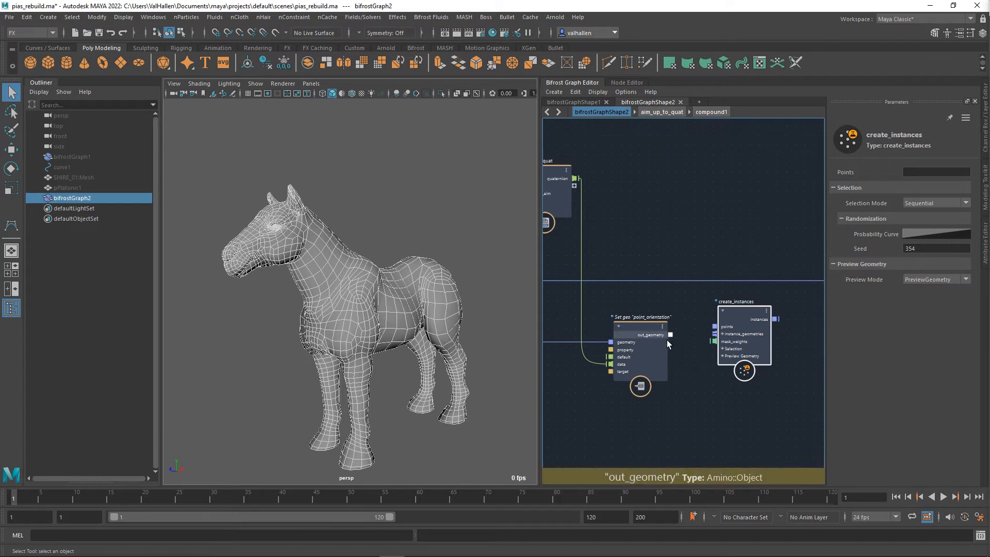
drag(670, 335, 619, 434)
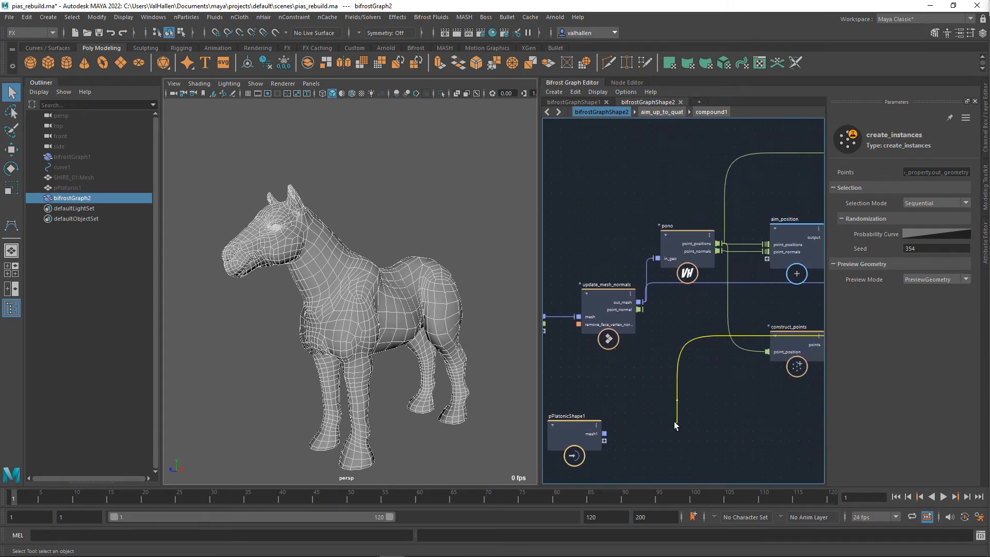
- Move the update_mesh_normals and pono nodes away from aim_position and construct_points to widen the gap between them
scroll(682, 389, down, 3)
alt+middle_drag(696, 395, 740, 392)
drag(680, 292, 641, 380)
drag(665, 348, 579, 317)
drag(732, 297, 646, 298)
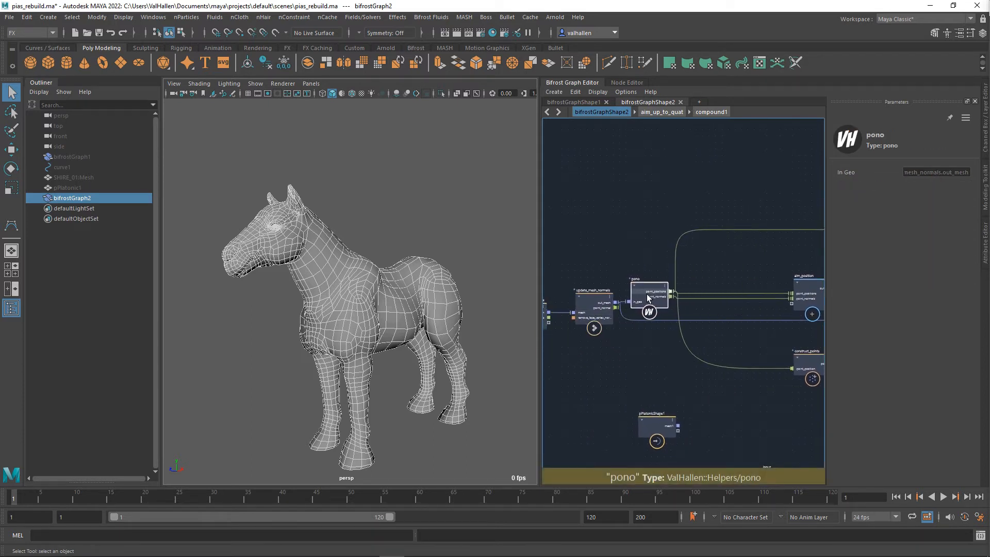
- Group the nodes from aim_position and construct_points through create_instances, including both existing compounds, into one new compound
scroll(748, 390, down, 3)
alt+middle_drag(748, 390, 589, 352)
scroll(642, 363, down, 2)
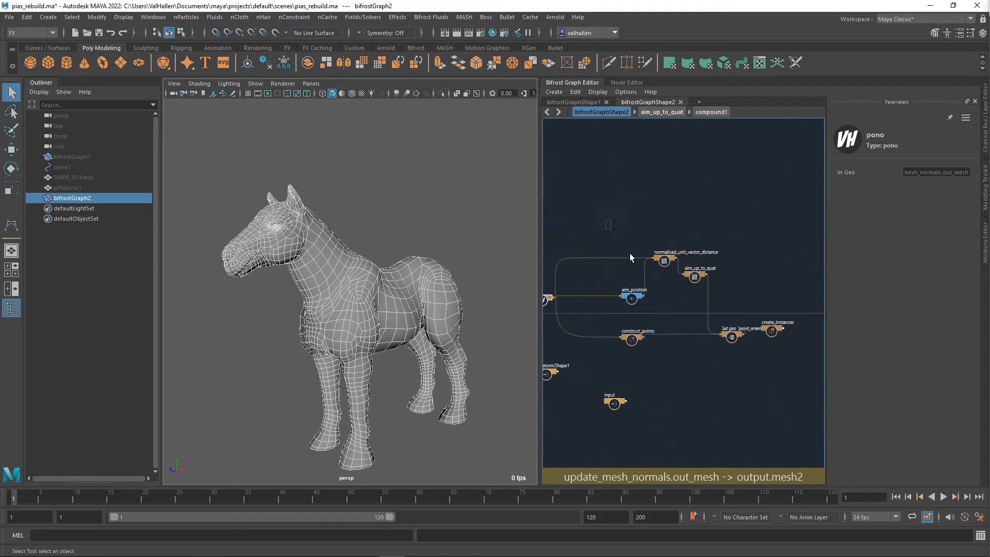
drag(604, 219, 805, 394)
scroll(806, 393, down, 2)
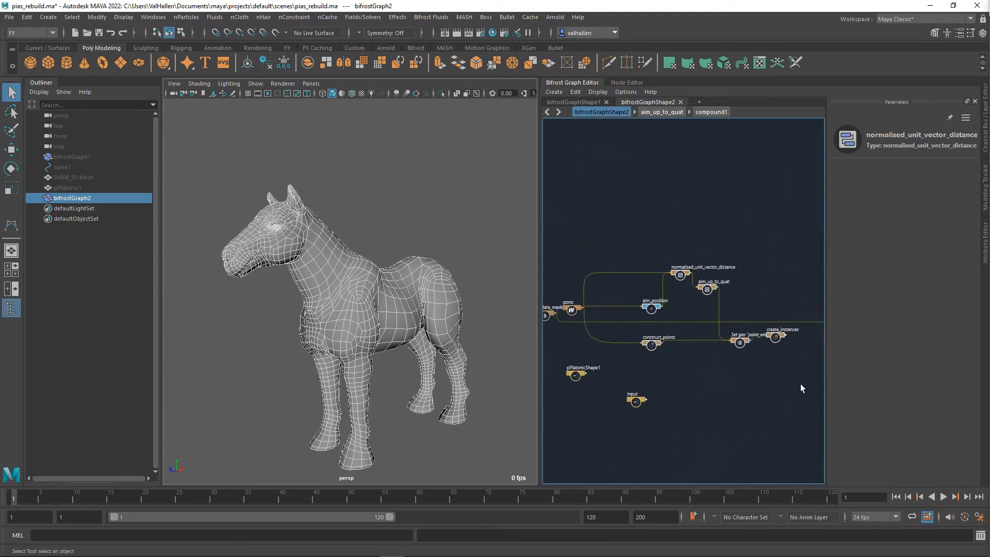
key(ctrl+g)
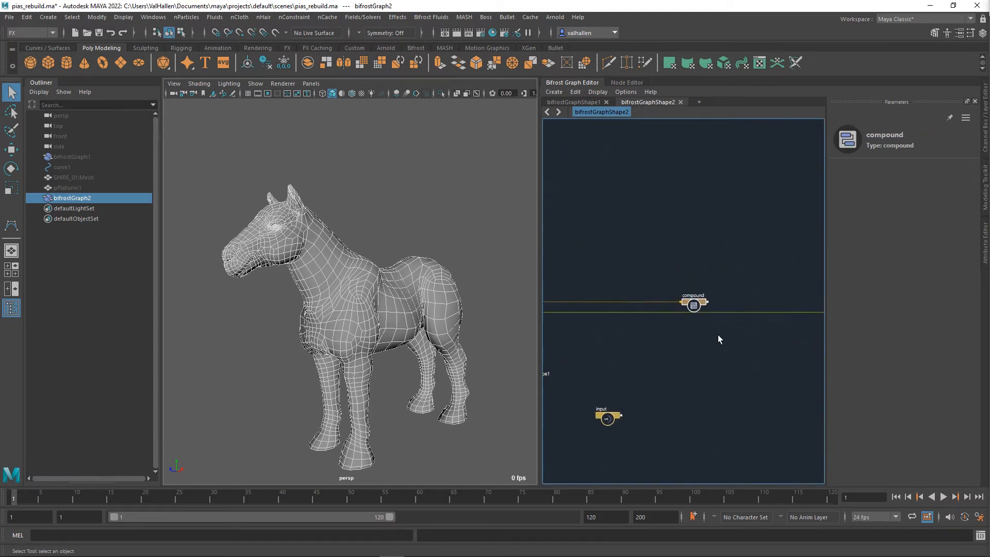
- Reposition the new compound, and inside it feed construct_points from point_positions and delete the redundant point_position input port
alt+middle_drag(694, 330, 768, 355)
drag(758, 305, 698, 351)
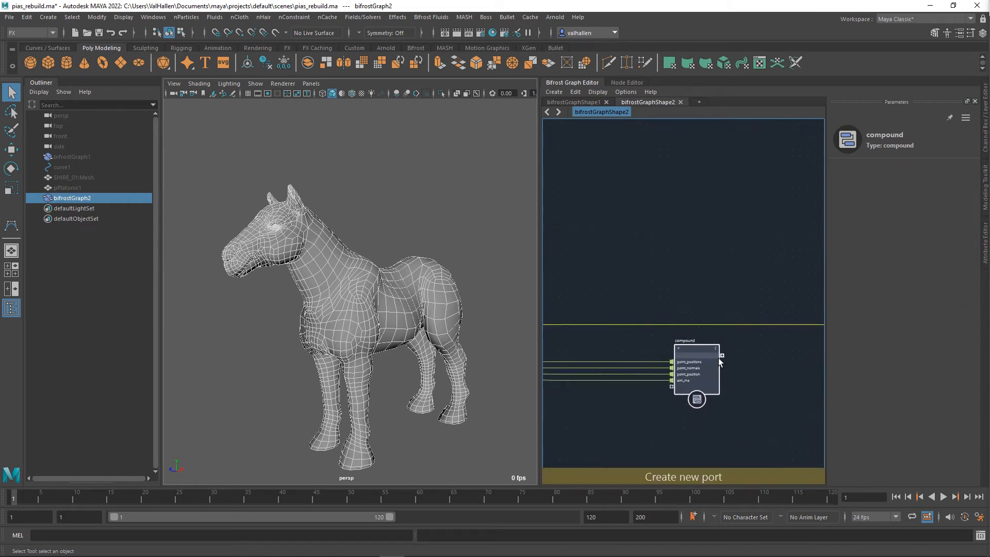
double_click(697, 348)
scroll(701, 351, down, 4)
alt+middle_drag(685, 340, 598, 387)
alt+middle_drag(653, 374, 819, 357)
scroll(743, 369, up, 1)
scroll(743, 369, up, 3)
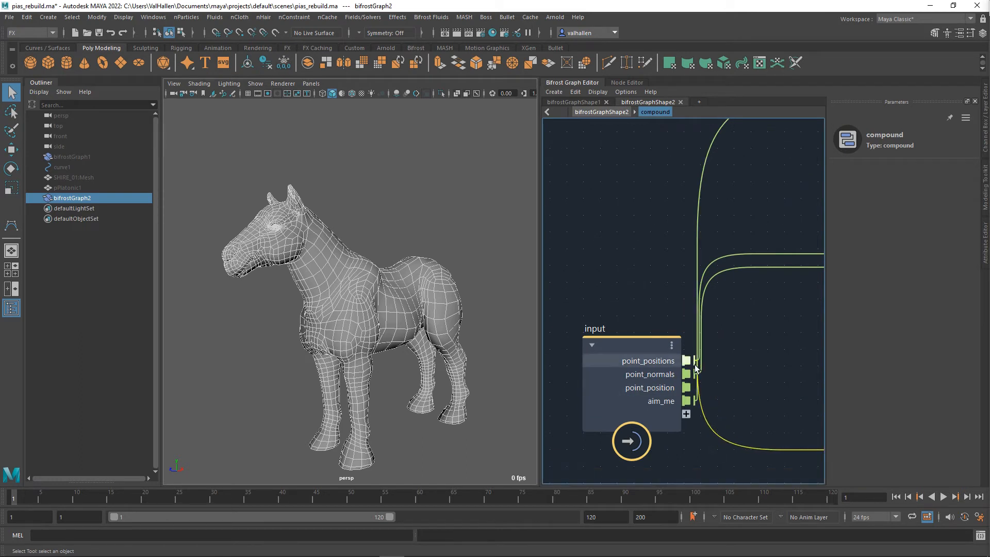
right_click(648, 387)
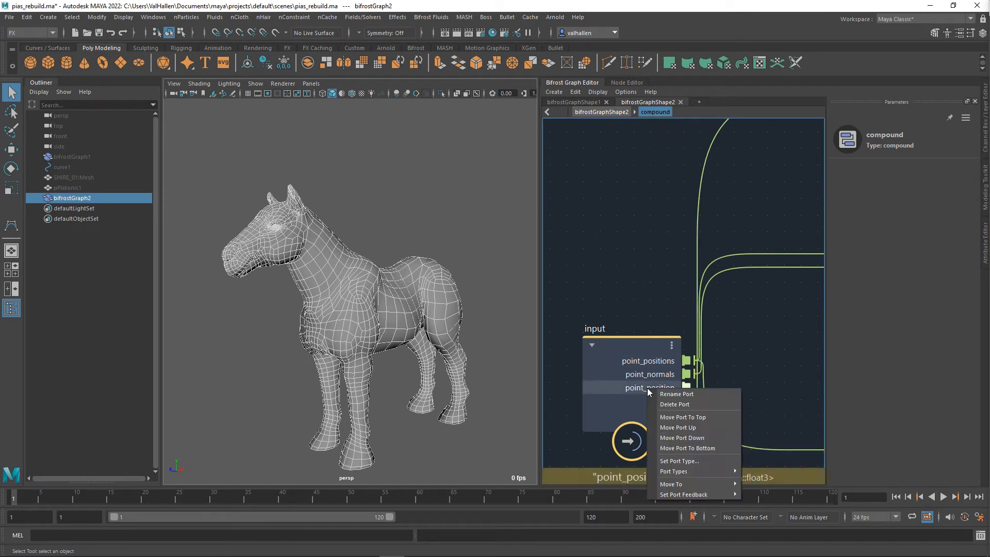
click(684, 404)
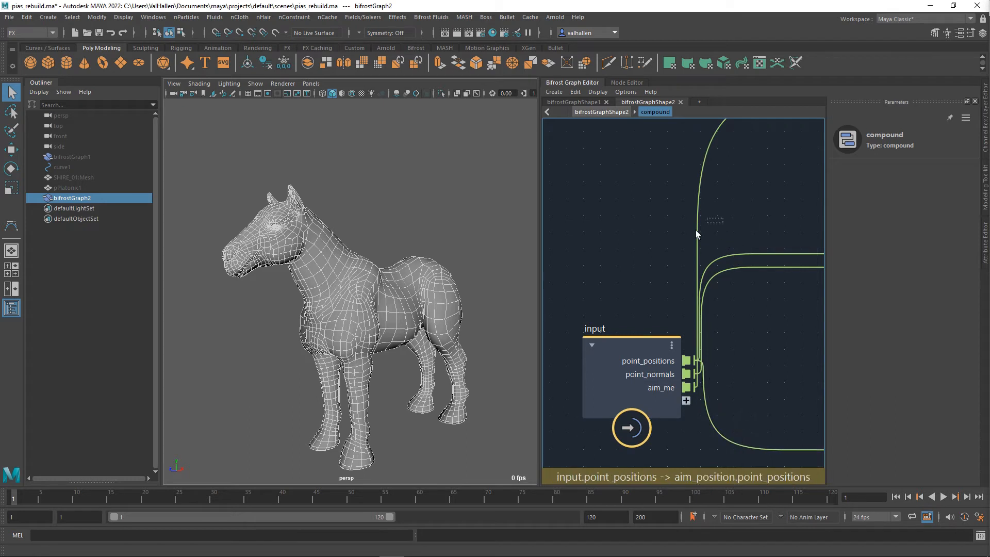
- Reconnect normalised_unit_vector_distance's aim_me input to point_positions and delete the aim_me port from the compound's input node
scroll(737, 314, down, 3)
alt+middle_drag(773, 324, 532, 383)
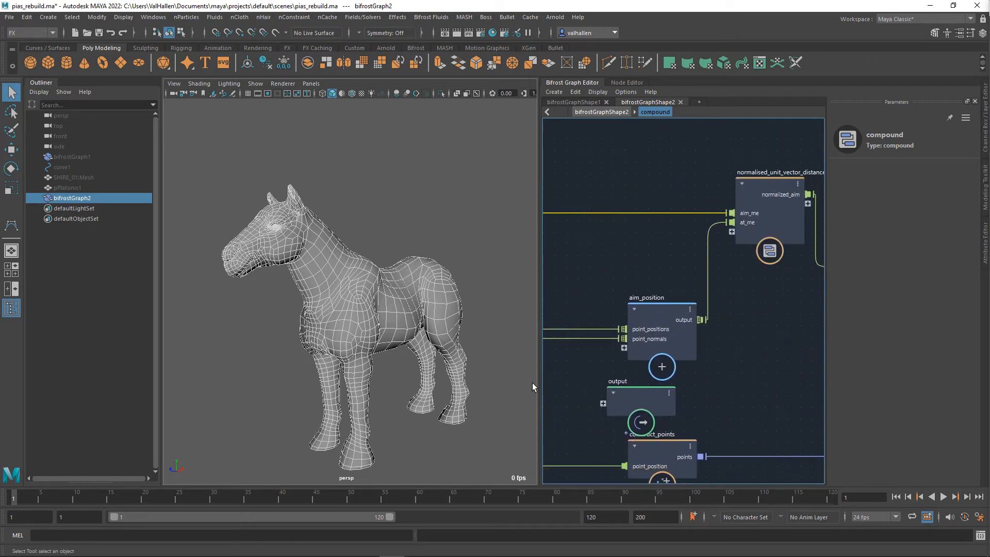
alt+middle_drag(764, 289, 751, 310)
alt+middle_drag(560, 377, 805, 337)
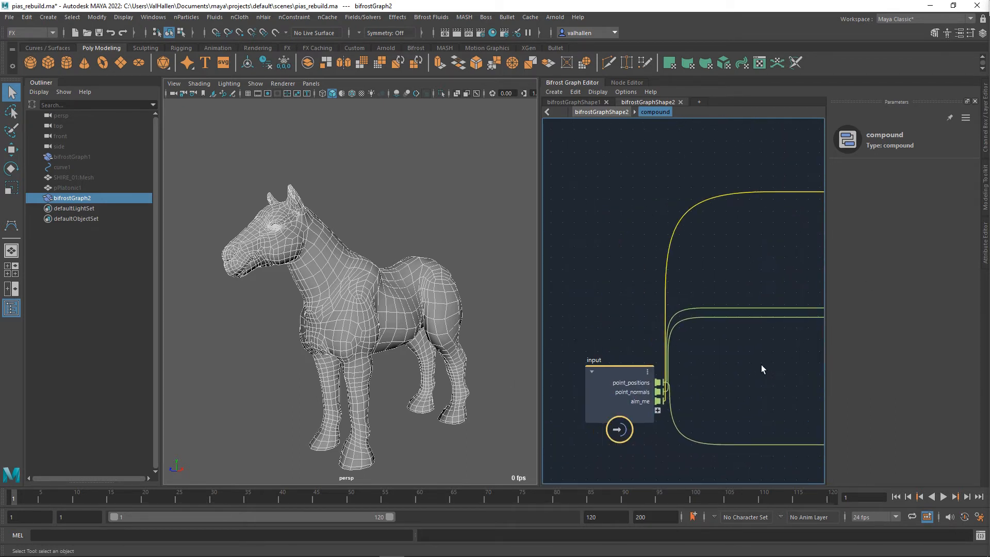
alt+middle_drag(760, 364, 773, 342)
scroll(759, 352, up, 2)
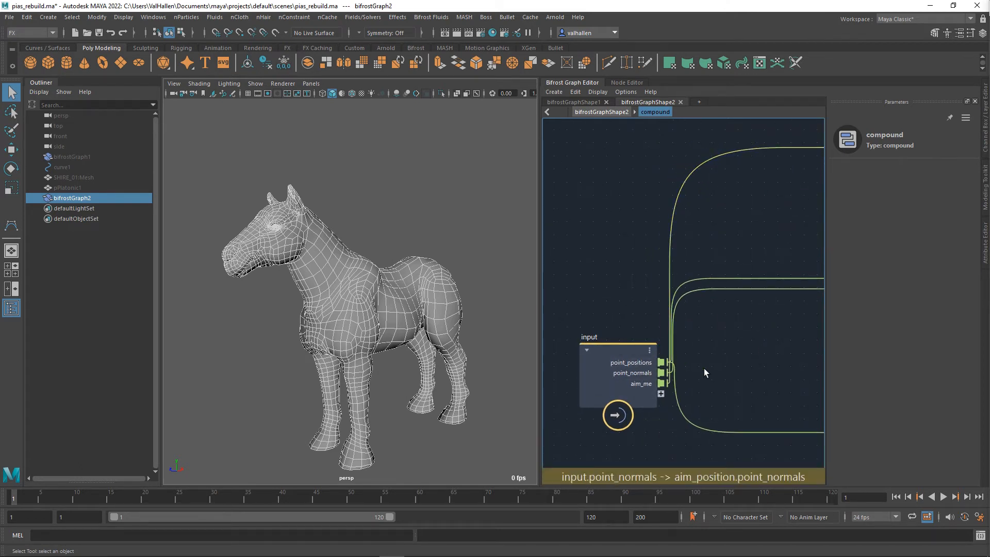
click(670, 300)
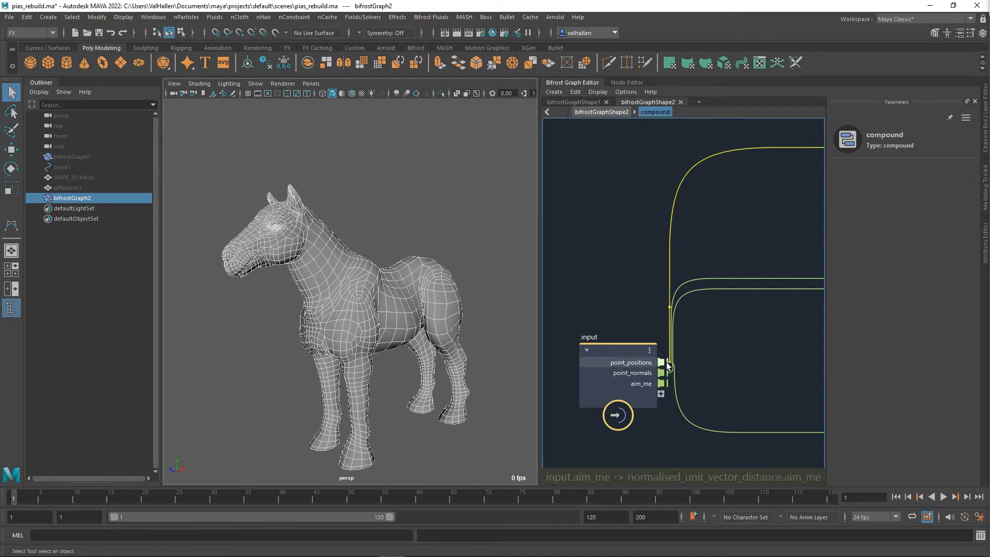
right_click(638, 384)
click(655, 386)
- Move the compound's output node out from between aim_position and construct_points to the far side of create_instances
scroll(716, 357, down, 2)
alt+middle_drag(807, 373, 603, 356)
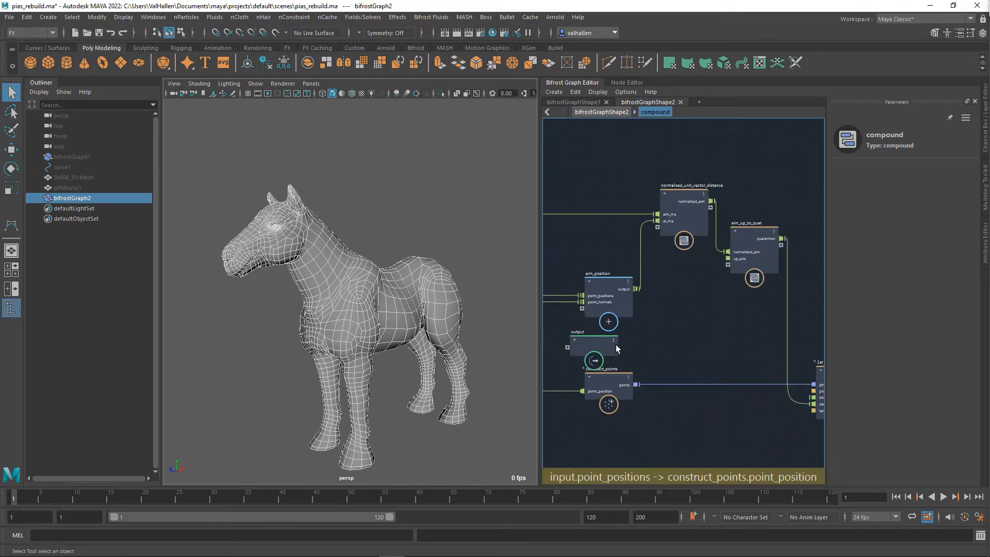
alt+middle_drag(695, 347, 718, 340)
drag(625, 355, 767, 434)
alt+middle_drag(710, 393, 496, 343)
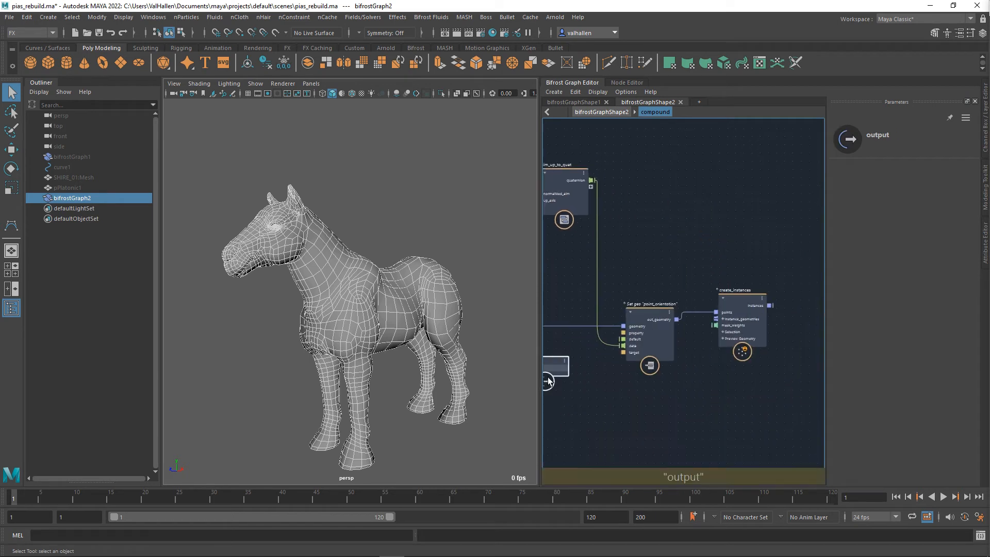
drag(555, 373, 826, 243)
alt+middle_drag(731, 292, 601, 283)
drag(702, 230, 776, 304)
alt+middle_drag(645, 259, 822, 258)
- Return to the parent graph, move pPlatonicShape1 beside the compound and connect its mesh1 output as a new compound input
scroll(763, 268, down, 2)
alt+middle_drag(649, 412, 774, 436)
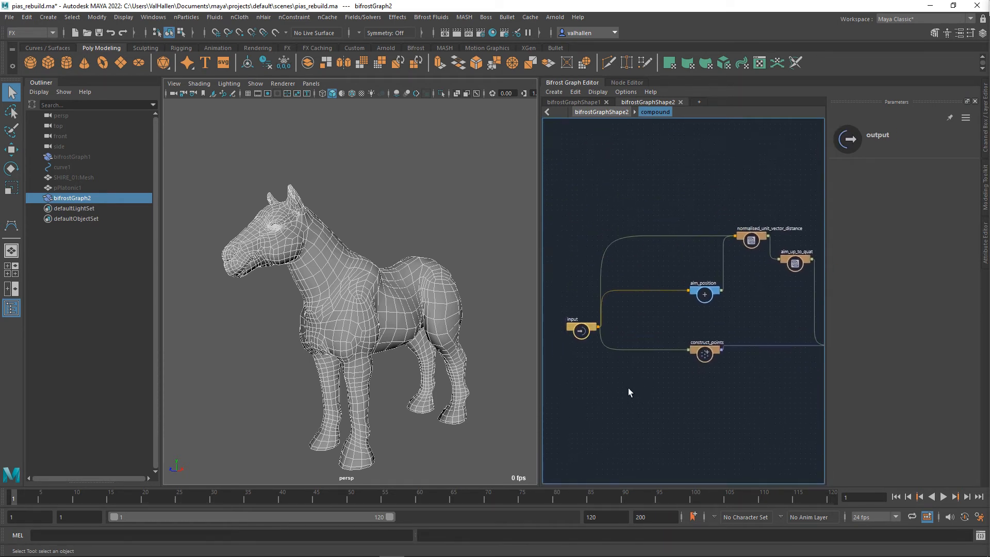
key(BackSpace)
alt+middle_drag(630, 379, 693, 352)
drag(658, 424, 653, 365)
alt+middle_drag(744, 381, 665, 365)
drag(587, 351, 773, 354)
alt+middle_drag(773, 354, 618, 355)
scroll(671, 354, up, 2)
drag(599, 358, 586, 363)
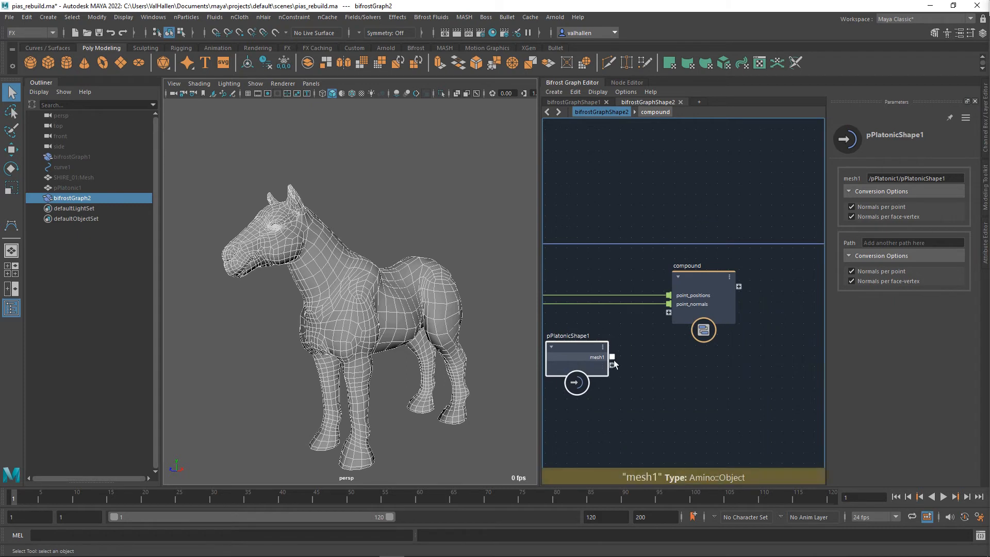
drag(660, 333, 670, 312)
- Set the compound's mesh1 port type to an Object array and enable Fan-in on it
right_click(674, 312)
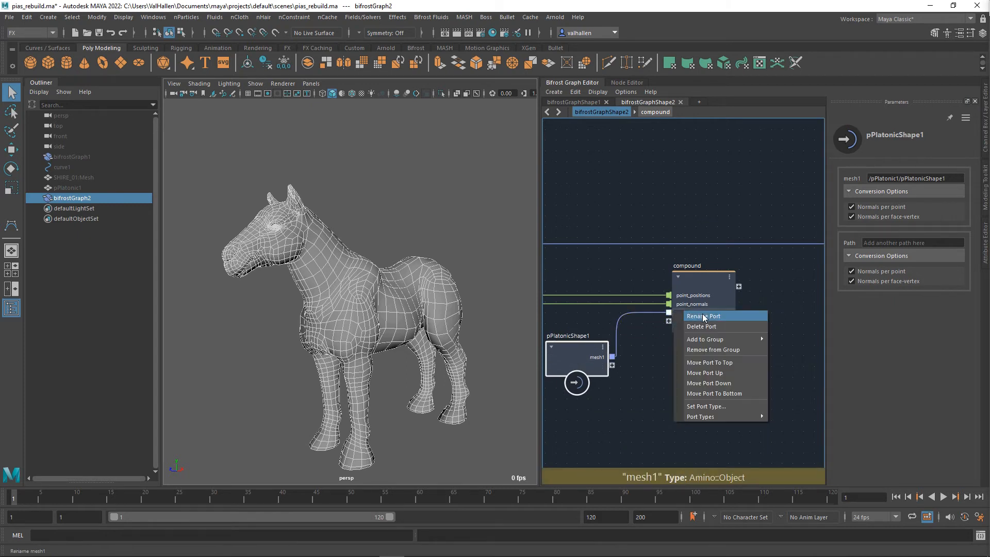
click(728, 406)
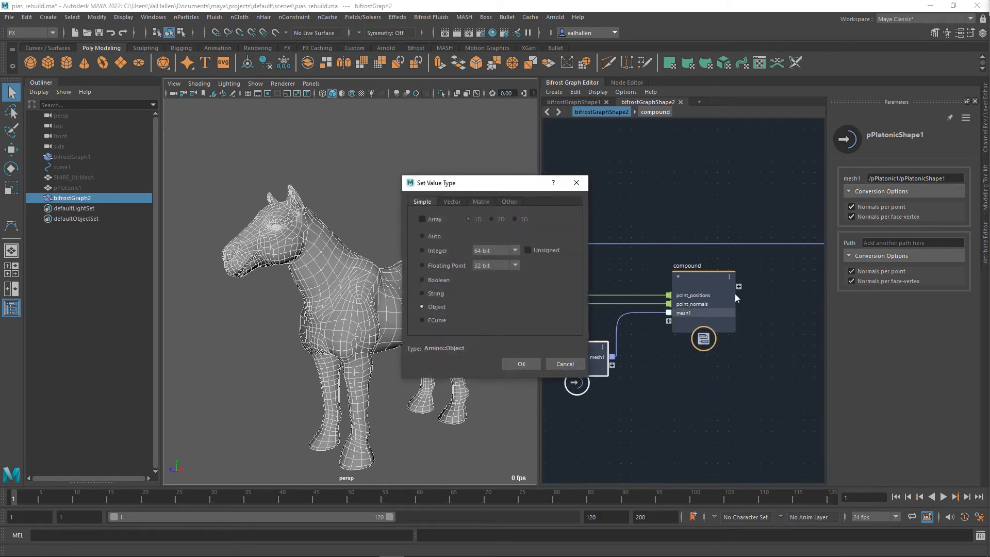
click(422, 219)
click(521, 364)
right_click(679, 314)
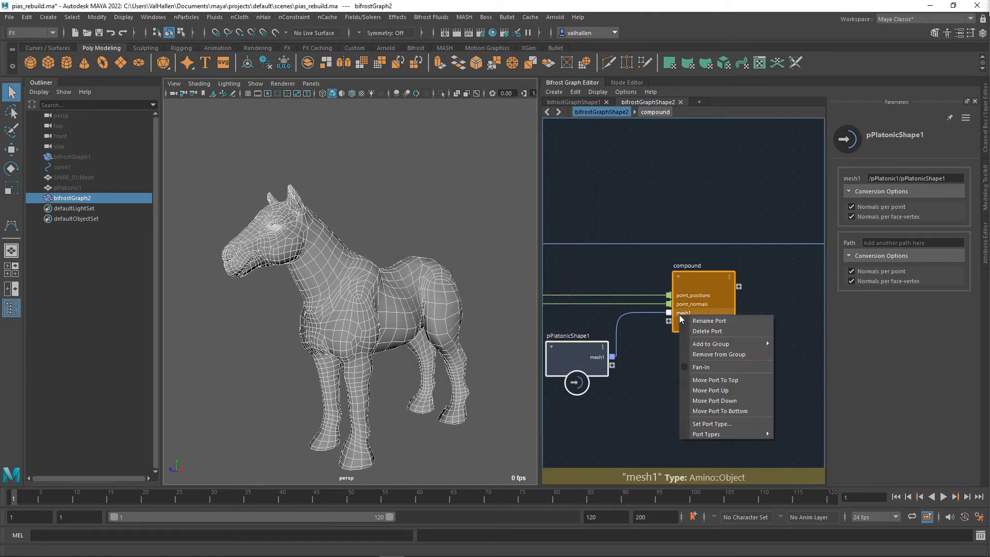
click(701, 367)
click(651, 407)
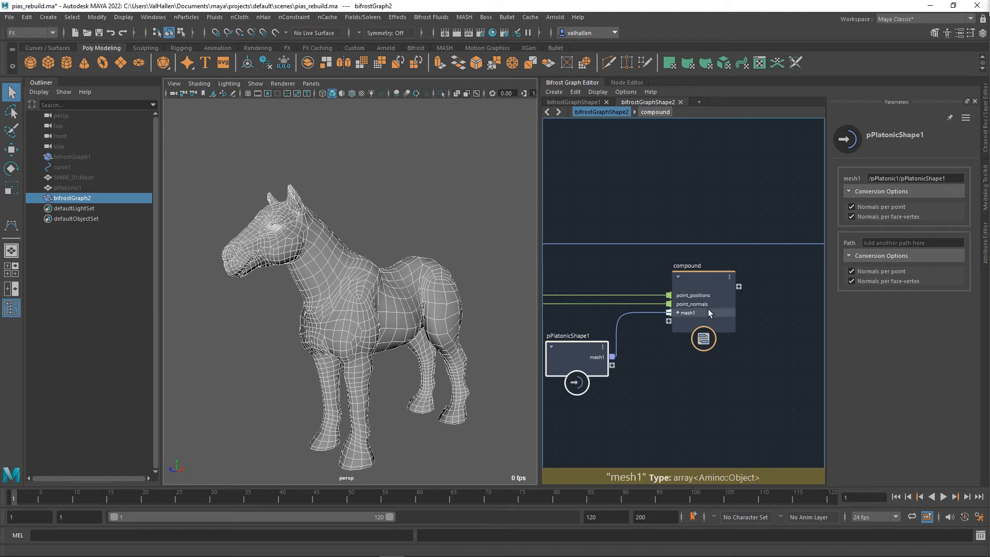
- Shift pPlatonicShape1 away from the compound and add a create_mesh_cube node directly below it
drag(593, 363, 568, 347)
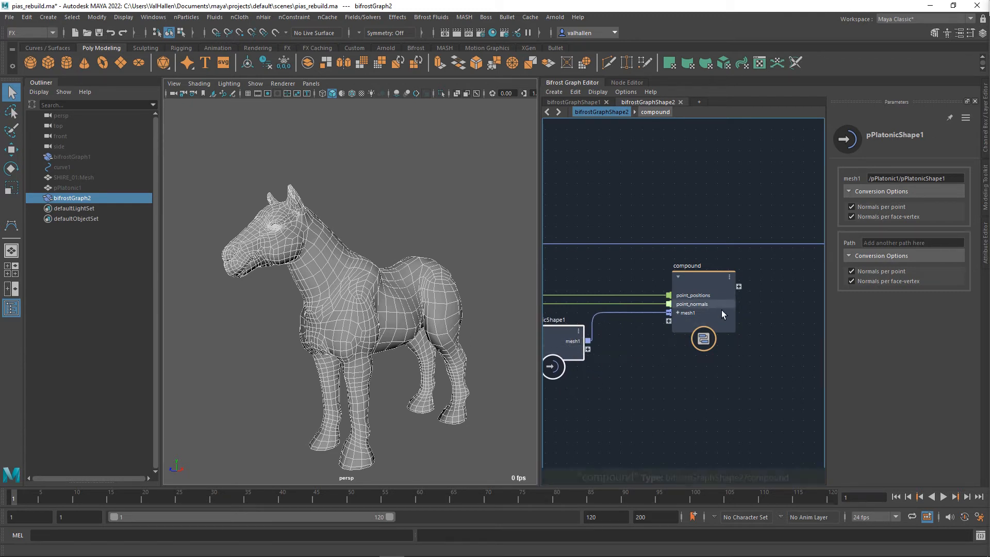
alt+middle_drag(636, 375, 723, 337)
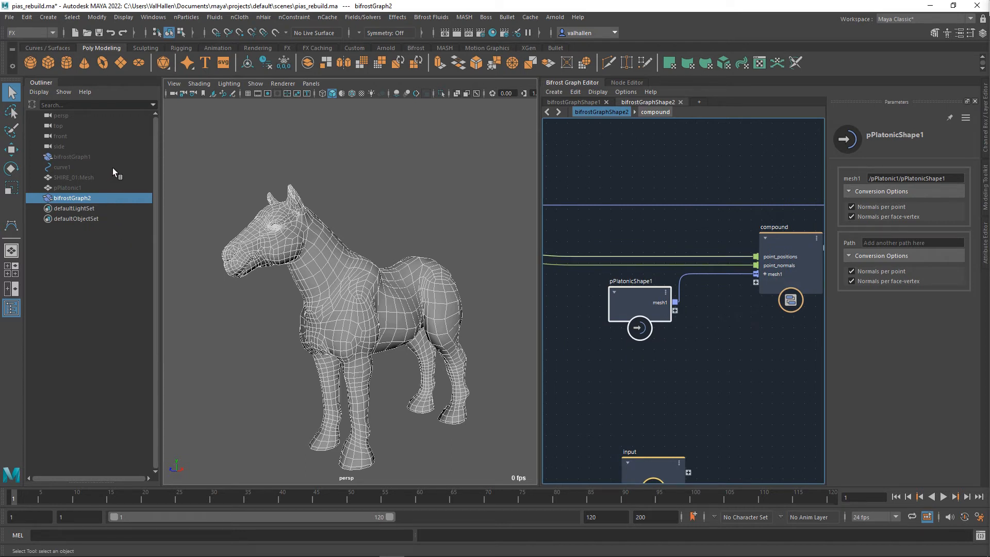
click(620, 380)
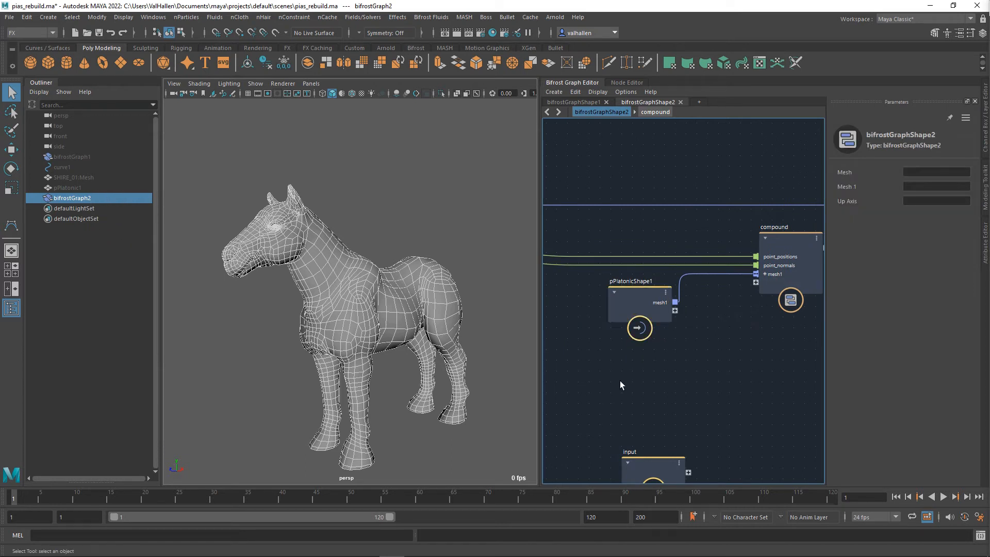
key(Tab)
text(constru)
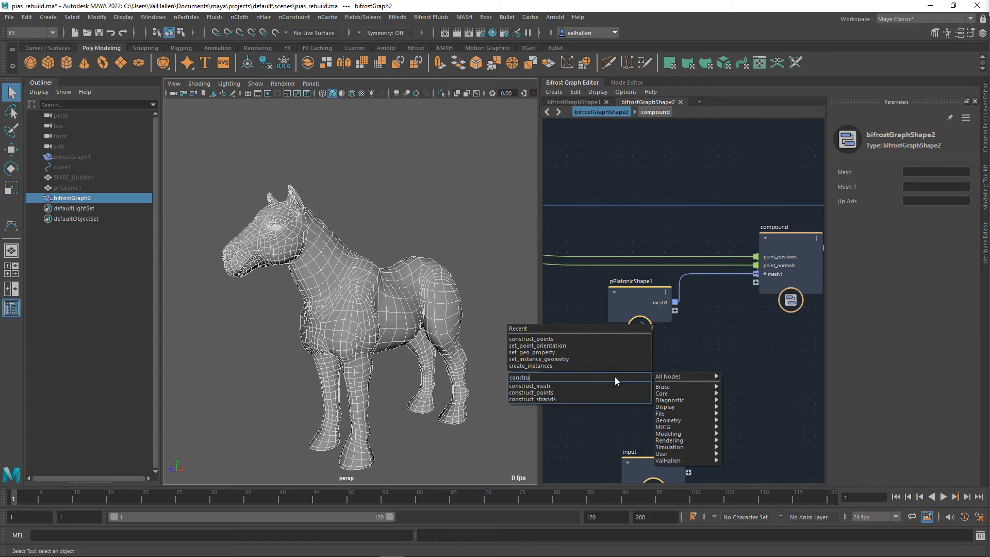
text(ct_mesh)
key(Tab)
key(Tab)
key(Tab)
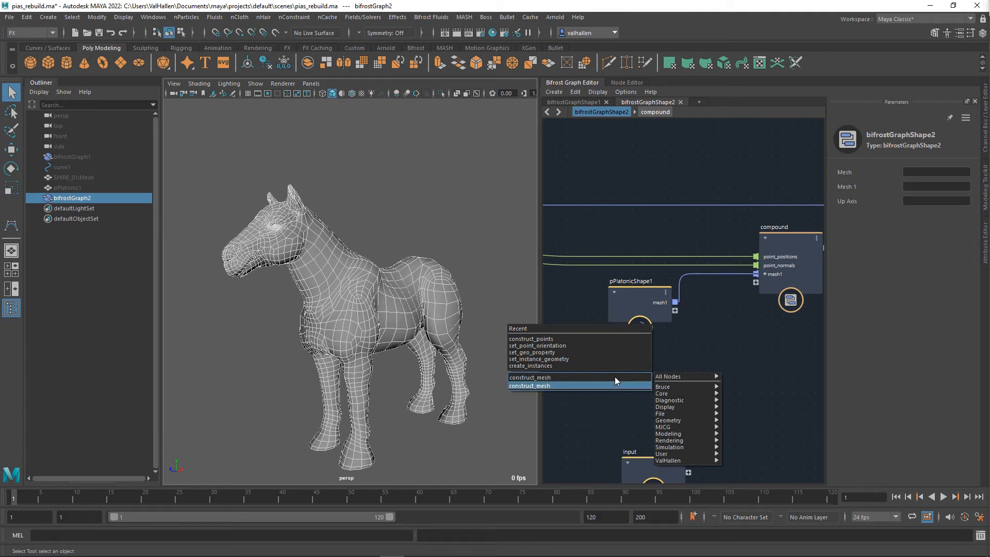
text(mesh_cu)
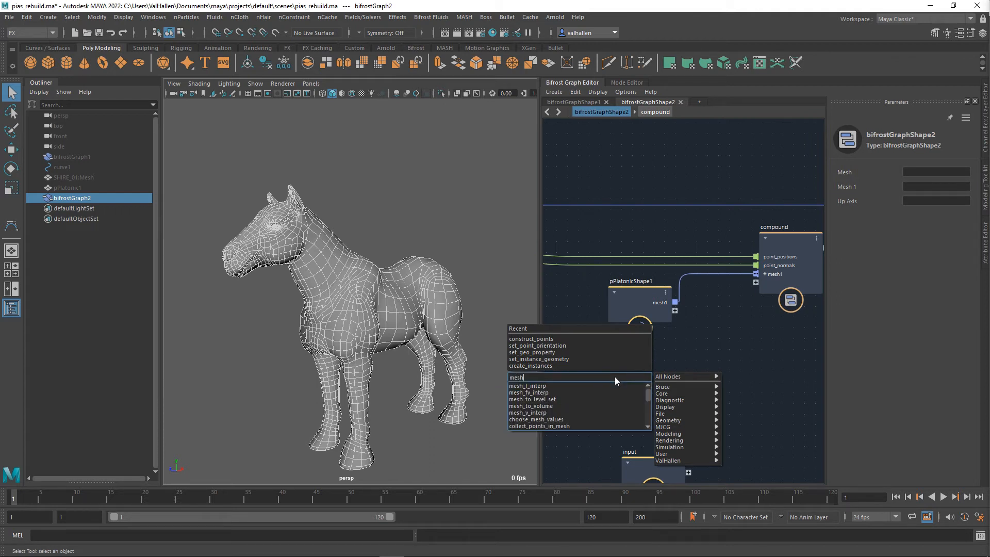
key(Down)
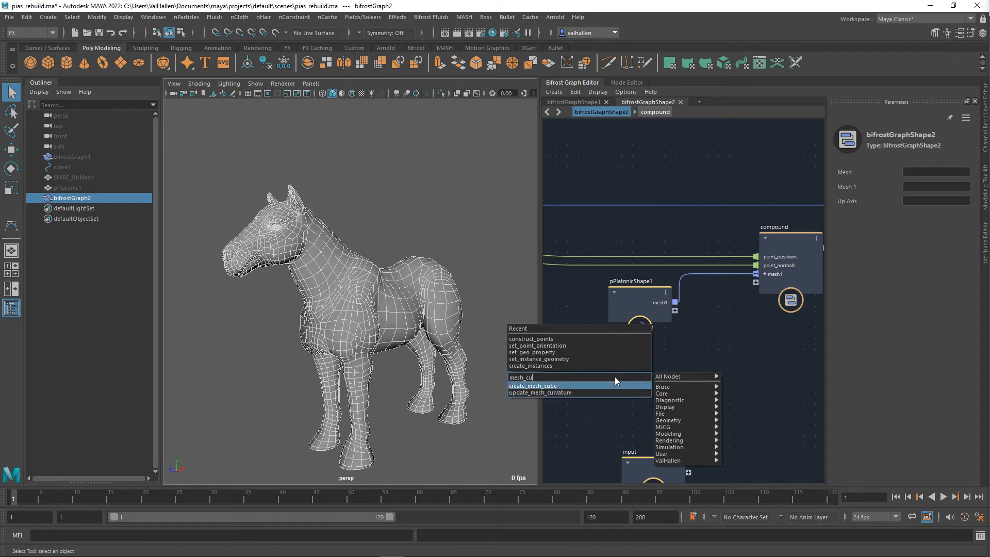
key(Return)
drag(614, 386, 634, 364)
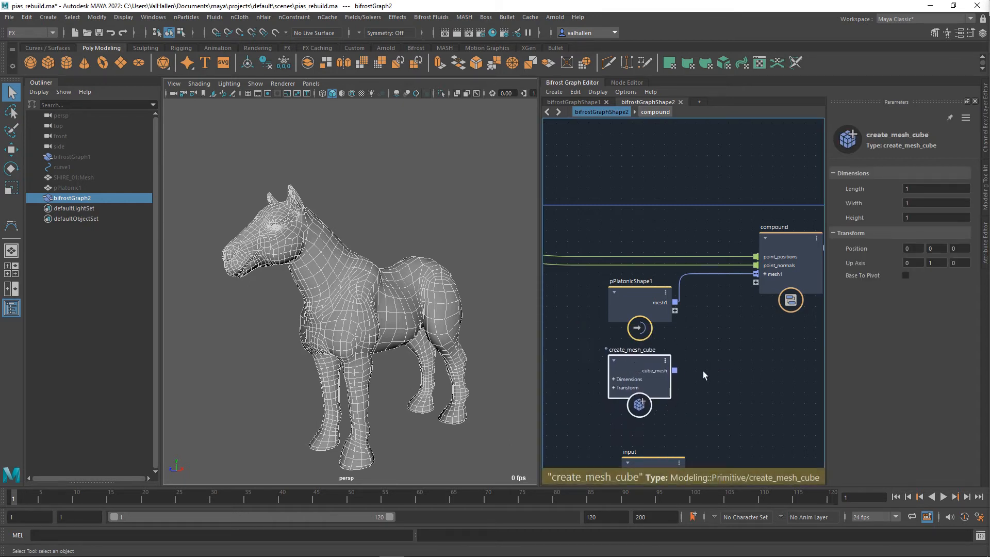
- Set the cube's length, width and height to 0.2 and connect cube_mesh to the compound's mesh1 fan-in port
drag(920, 191, 878, 194)
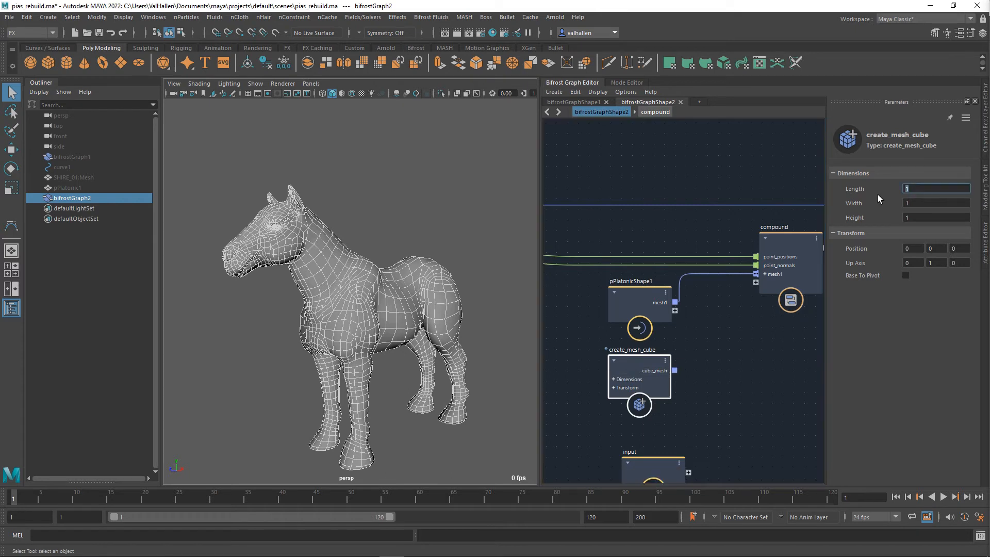
text(0.2)
key(Tab)
text(0.2)
key(Tab)
text(0.2)
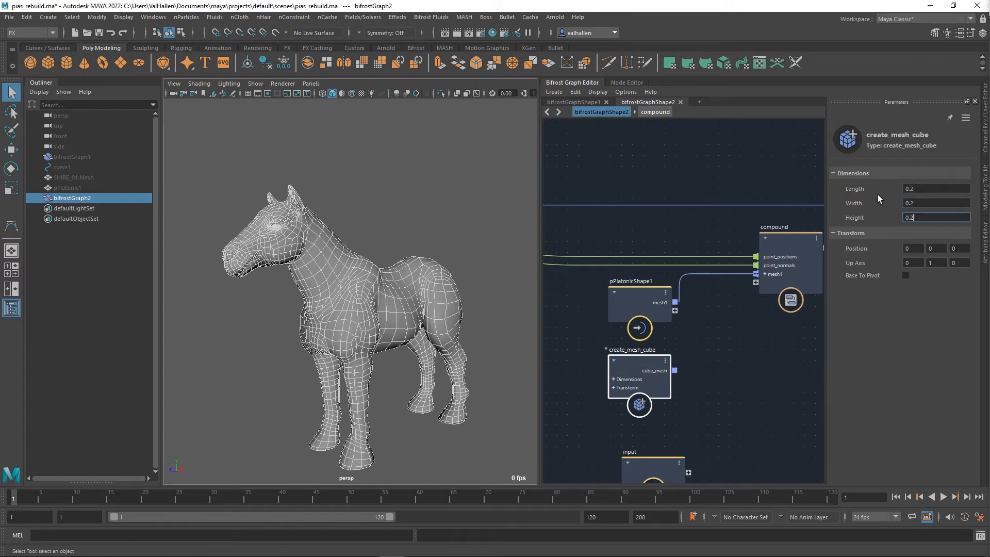
drag(674, 370, 762, 279)
- Inside the compound, connect mesh1 to create_instances' instance_geometries and connect its instances output to the output node
alt+middle_drag(694, 331, 635, 342)
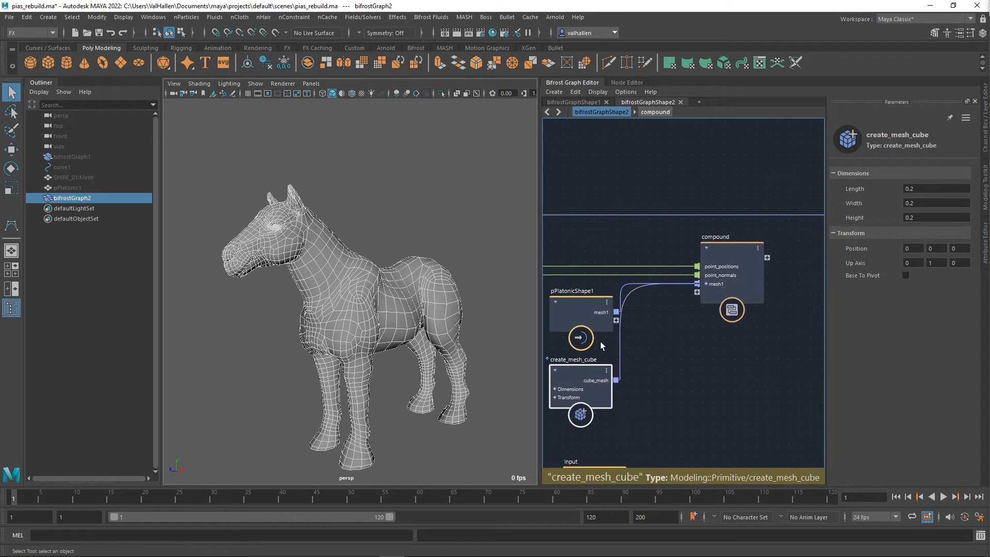
scroll(722, 312, down, 1)
alt+middle_drag(730, 309, 672, 322)
double_click(677, 270)
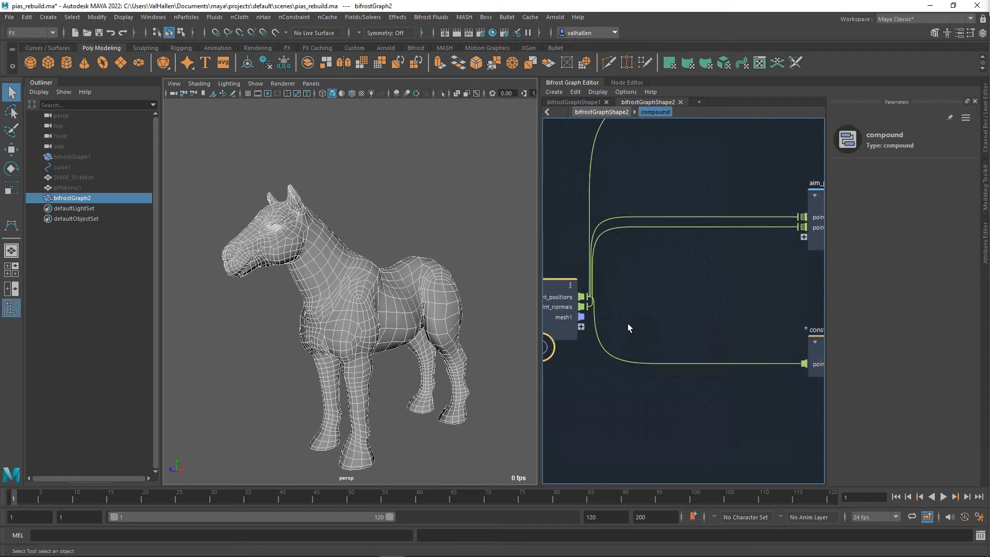
drag(602, 306, 672, 312)
alt+middle_drag(823, 296, 589, 289)
alt+middle_drag(759, 314, 633, 308)
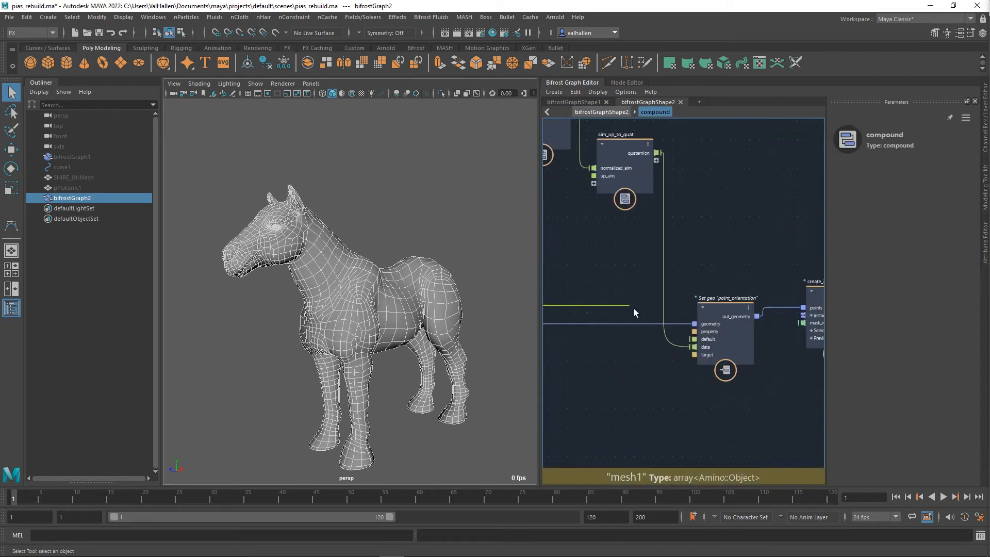
click(808, 320)
alt+middle_drag(769, 366, 564, 377)
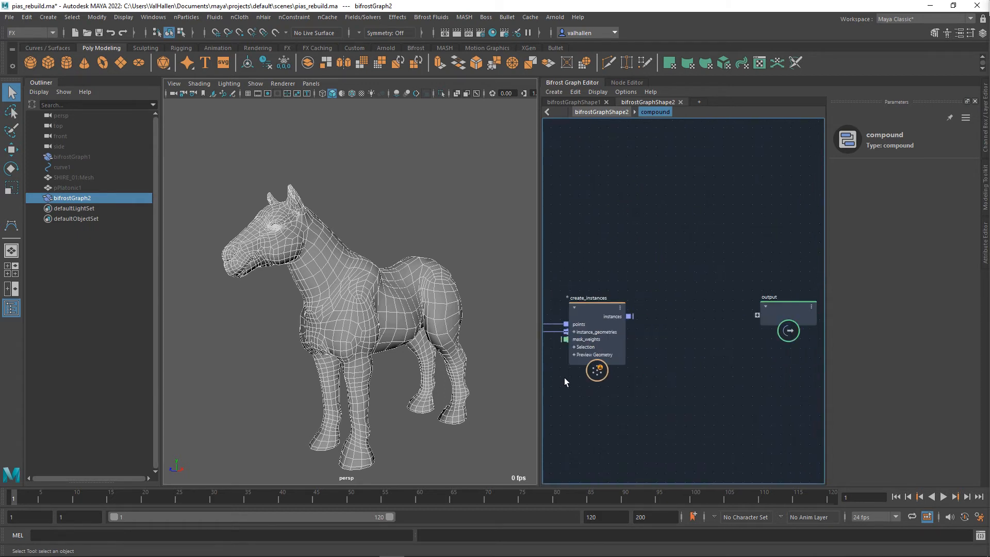
drag(634, 317, 757, 315)
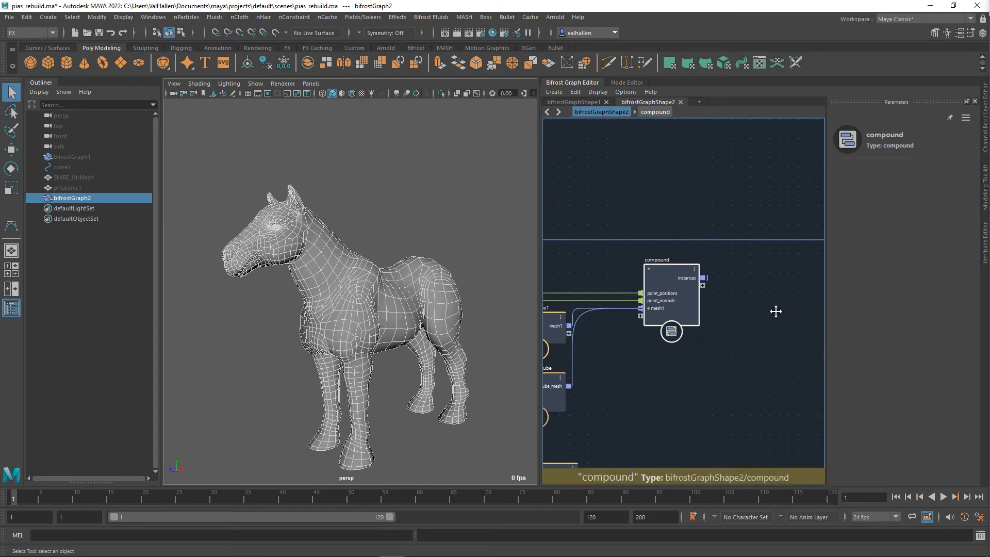
- In the parent graph, connect the compound's instances output to the mesh2 port of the graph's output node
alt+middle_drag(775, 311, 704, 317)
click(642, 288)
alt+middle_drag(751, 293, 618, 319)
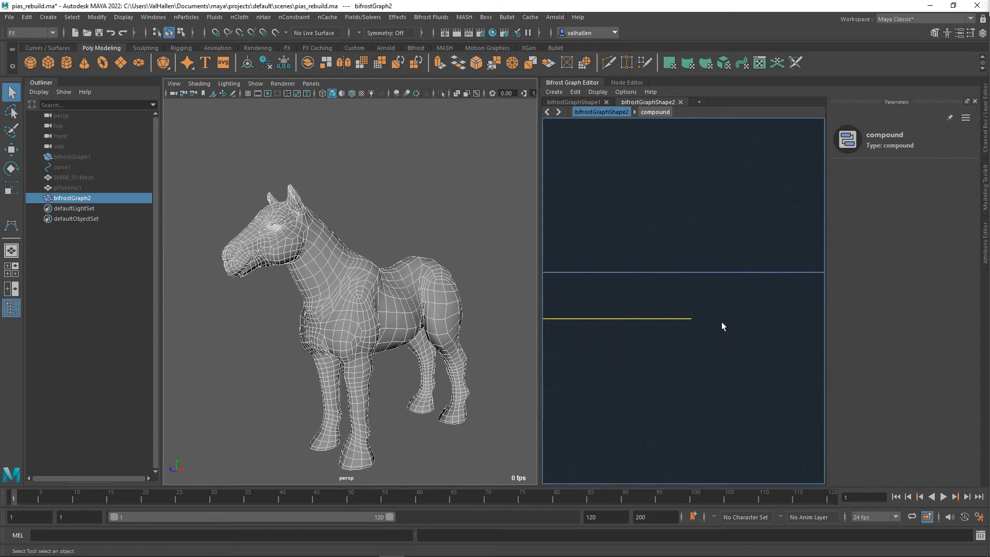
alt+middle_drag(819, 315, 714, 312)
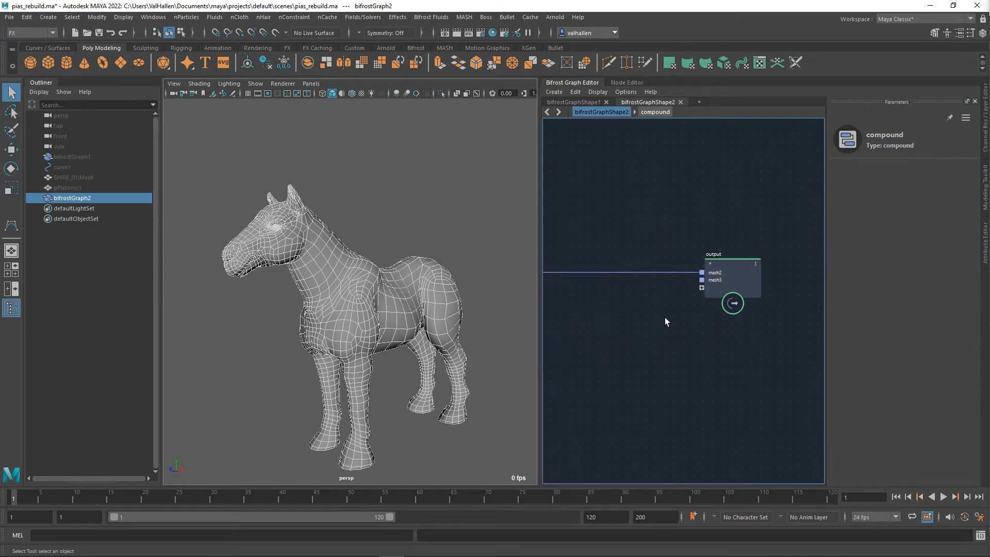
scroll(365, 303, up, 5)
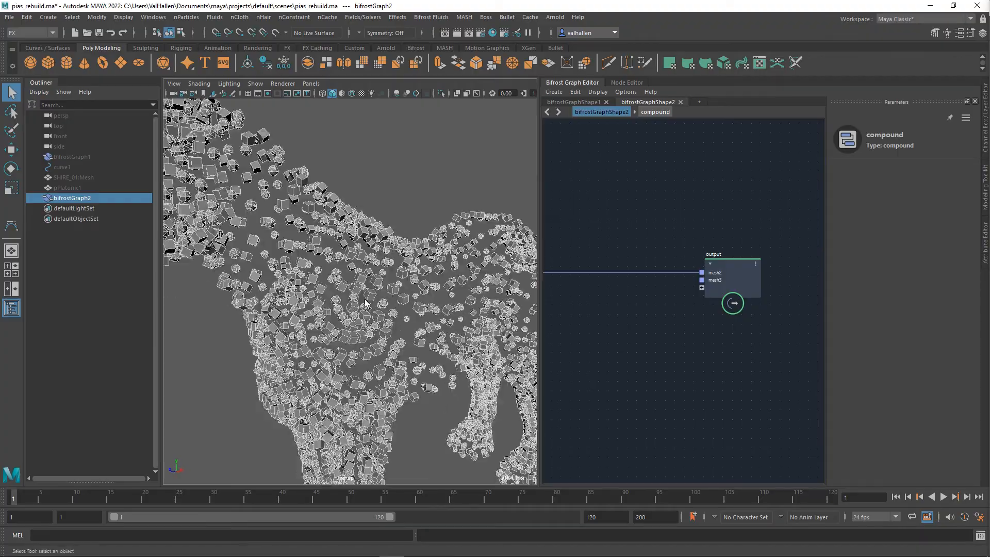
alt+drag(365, 303, 423, 348)
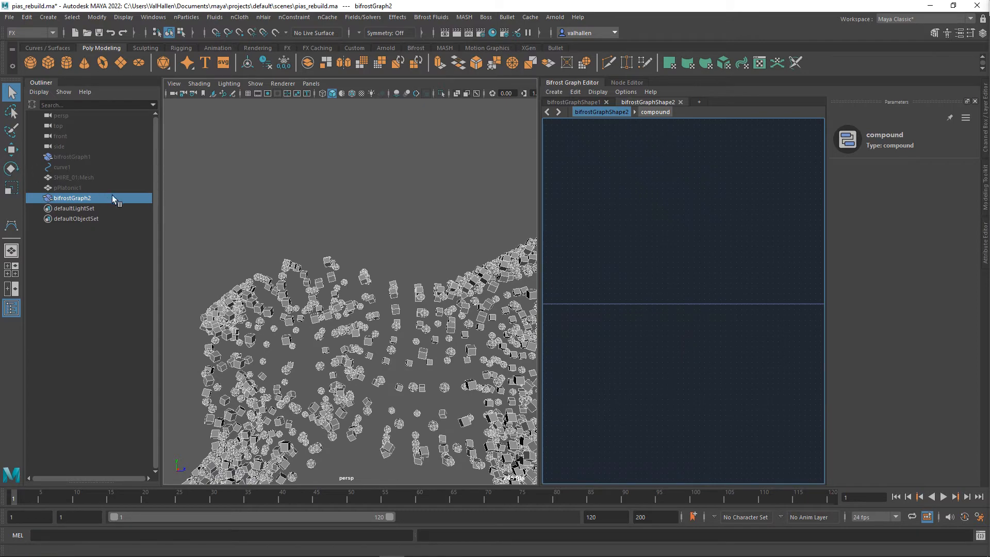
- Unhide SHIRE_01:Mesh and inspect how the scattered platonic solids and cubes sit on its surface
click(83, 178)
key(shift+h)
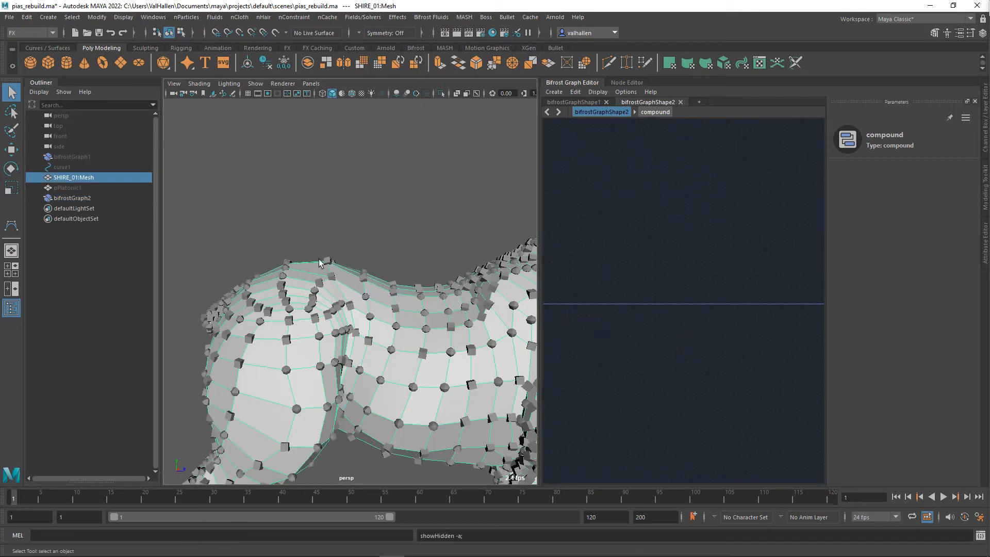
alt+drag(391, 309, 468, 338)
scroll(371, 311, up, 6)
alt+drag(371, 312, 242, 312)
key(f)
- Open the instancing compound in bifrostGraphShape2 and go into its nested normalised_unit_vector_distance compound
alt+middle_drag(614, 348, 731, 349)
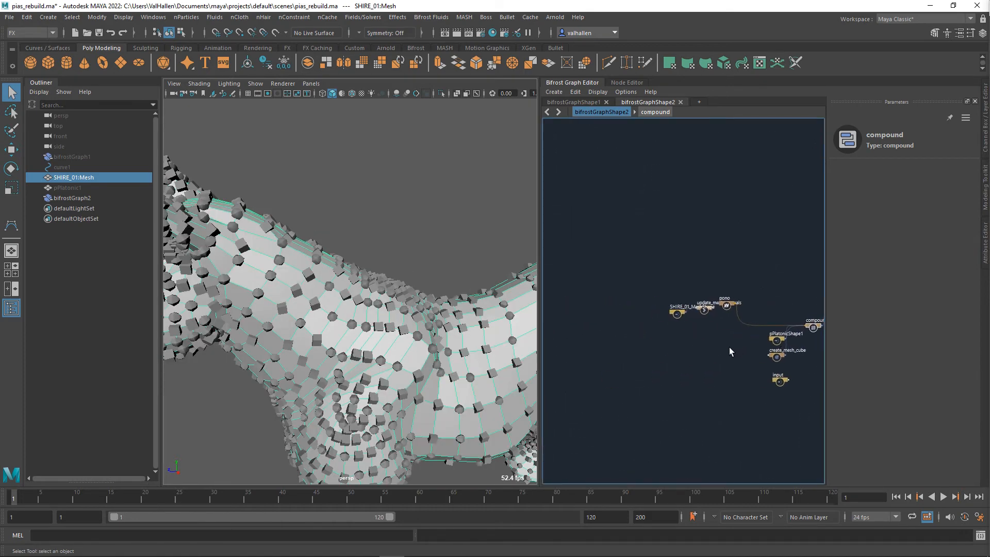
alt+right_drag(729, 335, 781, 336)
alt+middle_drag(809, 341, 581, 325)
alt+right_drag(649, 330, 678, 331)
alt+middle_drag(677, 331, 677, 377)
alt+right_drag(677, 378, 693, 377)
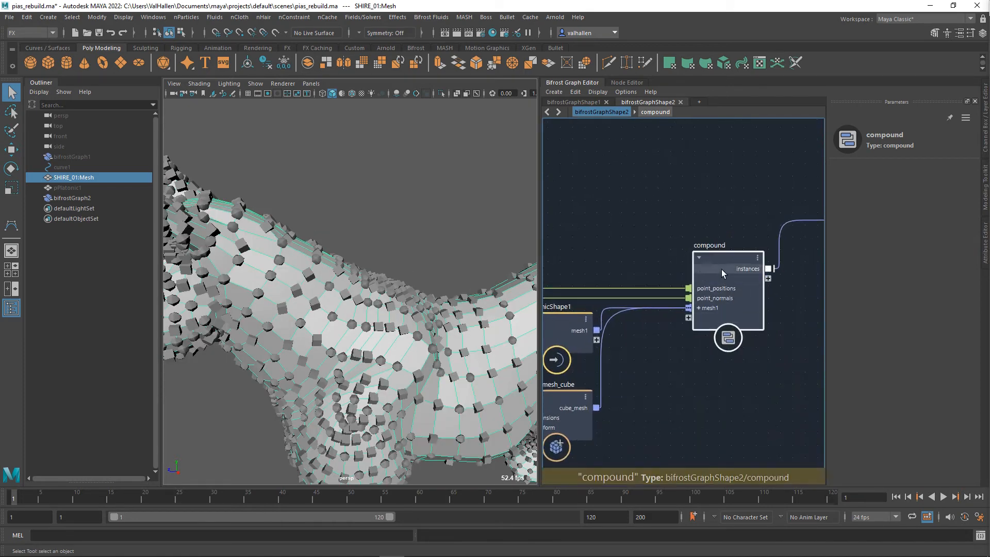
double_click(722, 271)
alt+right_drag(676, 241, 640, 276)
alt+middle_drag(639, 276, 557, 361)
alt+right_drag(557, 361, 573, 359)
alt+middle_drag(691, 274, 637, 349)
double_click(649, 237)
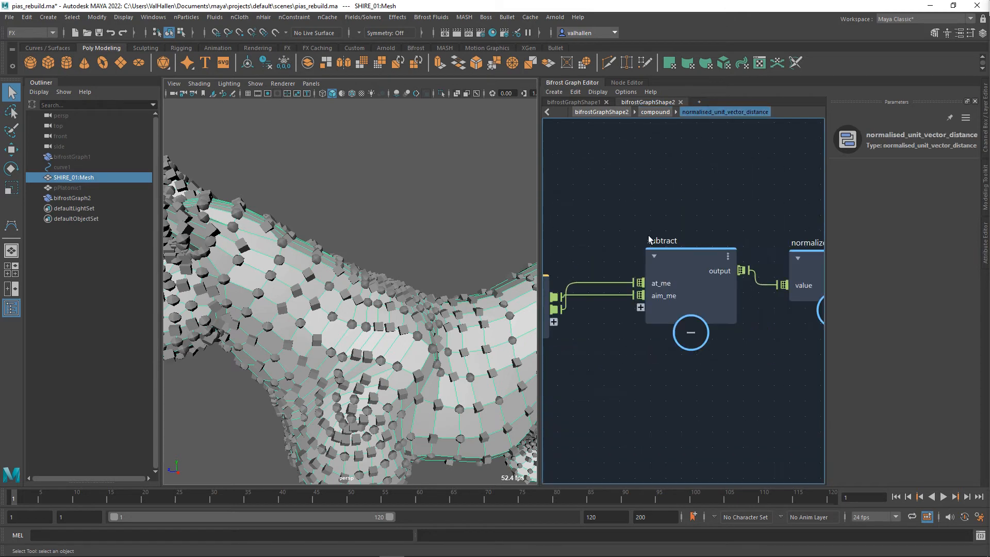
- Swap the subtract node's inputs so aim_me feeds the first port and at_me the second, and nudge the normalize node
scroll(649, 241, down, 4)
scroll(656, 272, up, 3)
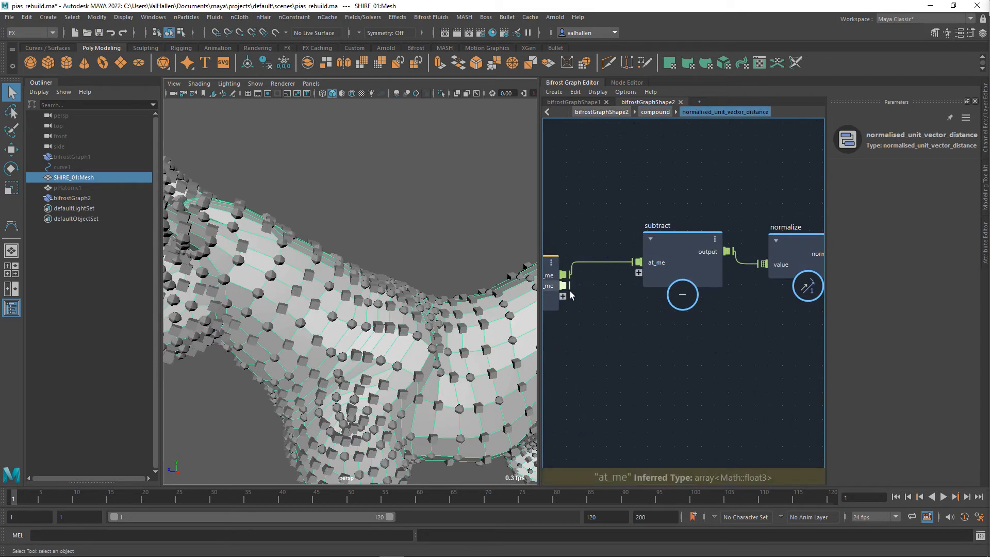
drag(566, 287, 643, 276)
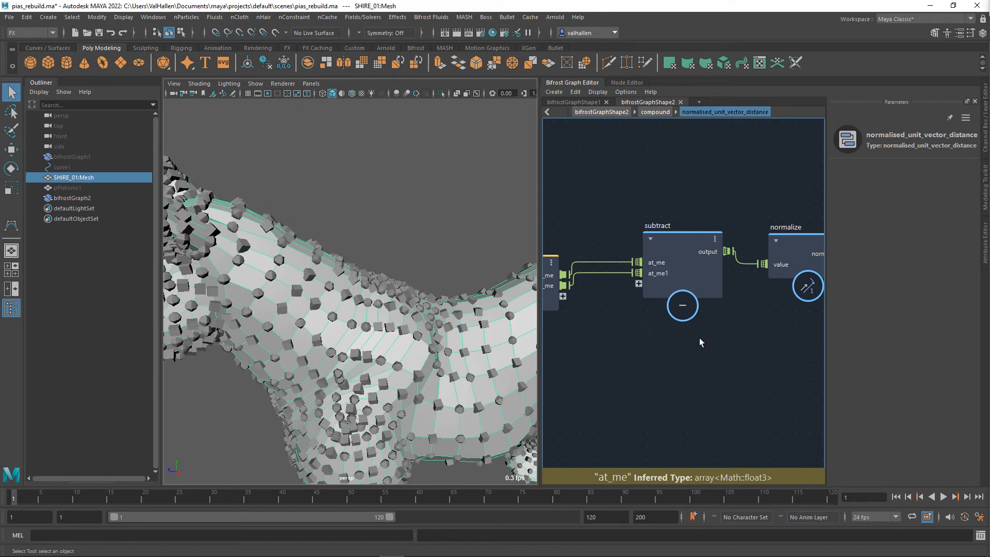
alt+middle_drag(612, 341, 656, 341)
drag(570, 279, 571, 267)
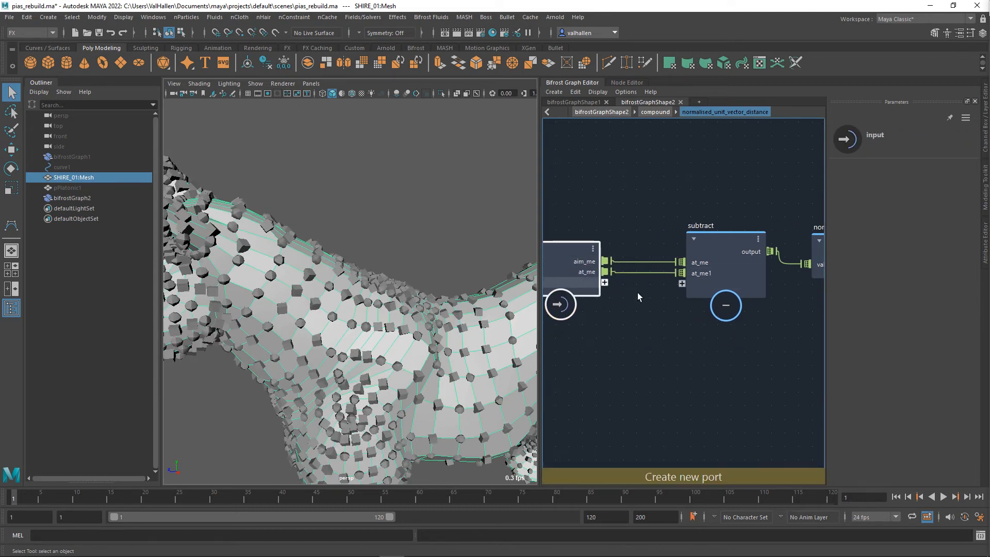
alt+middle_drag(784, 315, 620, 322)
mouse_move(694, 258)
mouse_down()
mouse_move(697, 246)
mouse_move(688, 246)
mouse_up()
scroll(639, 318, down, 2)
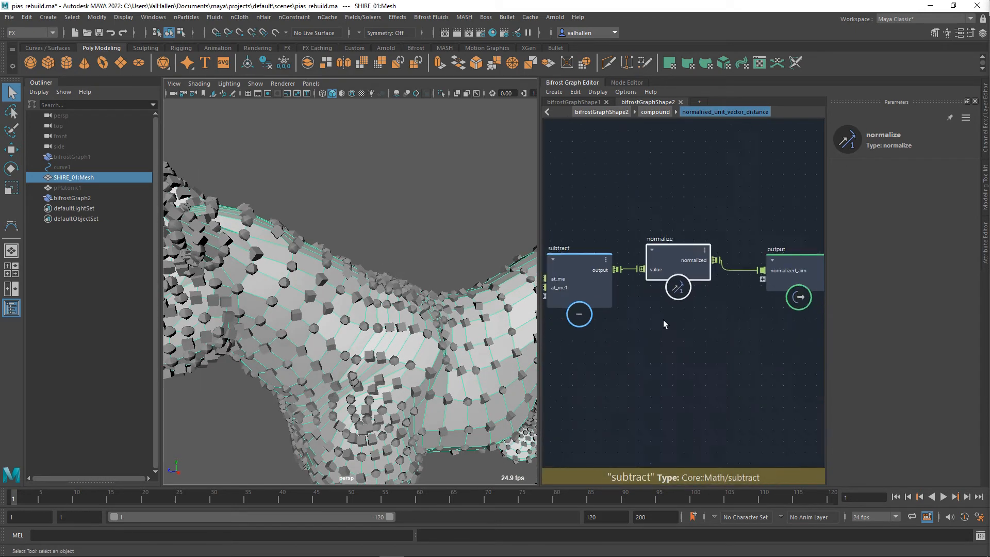
- In compound1 inside aim_up_to_quat, swap the dot node's inputs so normalized_aim feeds first and up_axis feeds second
key(BackSpace)
alt+middle_drag(652, 355, 764, 274)
alt+middle_drag(778, 350, 674, 394)
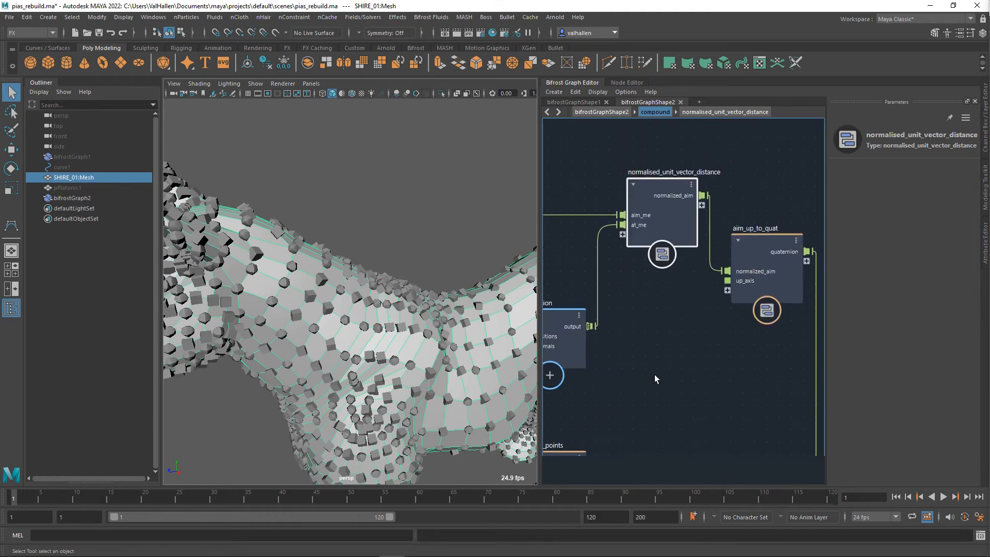
alt+middle_drag(740, 367, 768, 370)
double_click(781, 265)
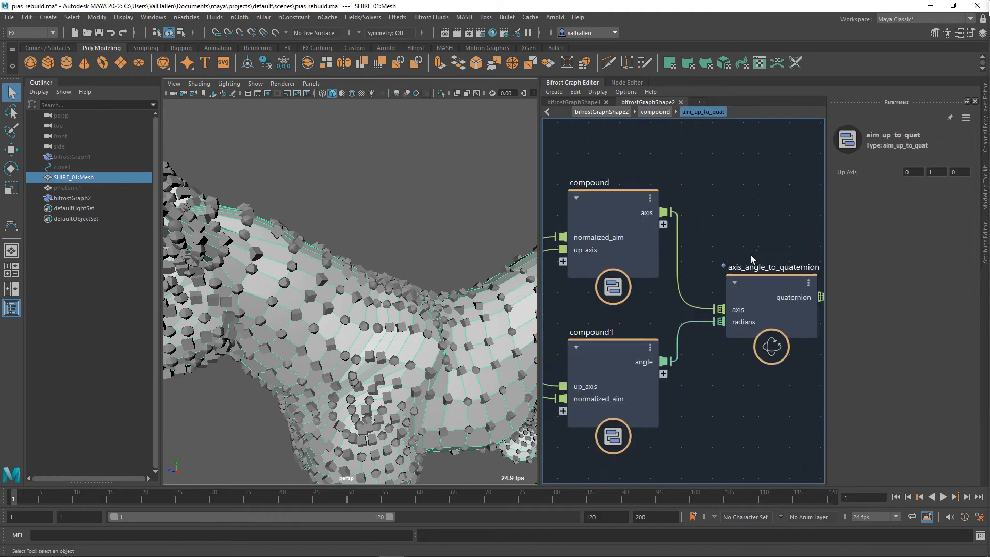
scroll(751, 257, down, 3)
alt+middle_drag(745, 259, 765, 266)
scroll(693, 338, up, 1)
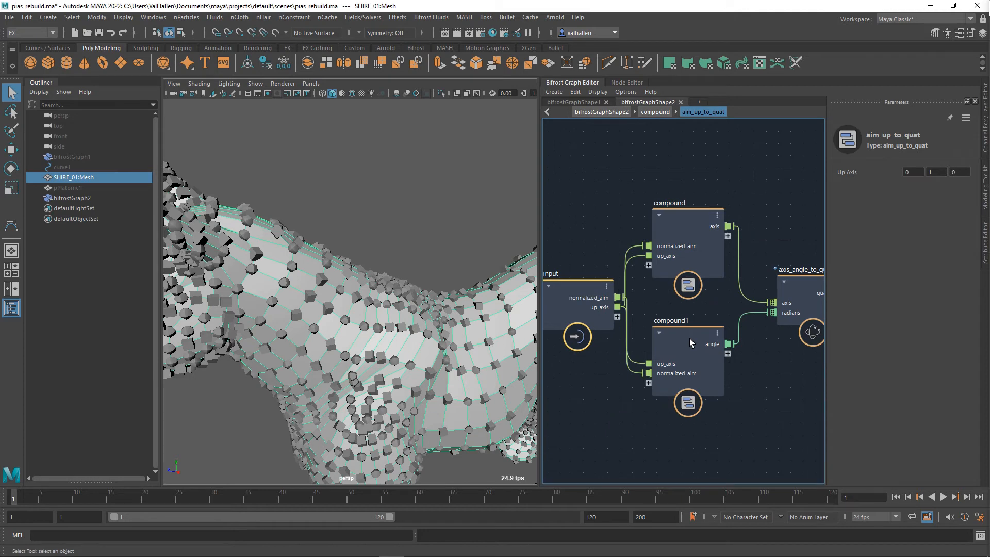
double_click(691, 343)
alt+middle_drag(623, 343, 661, 350)
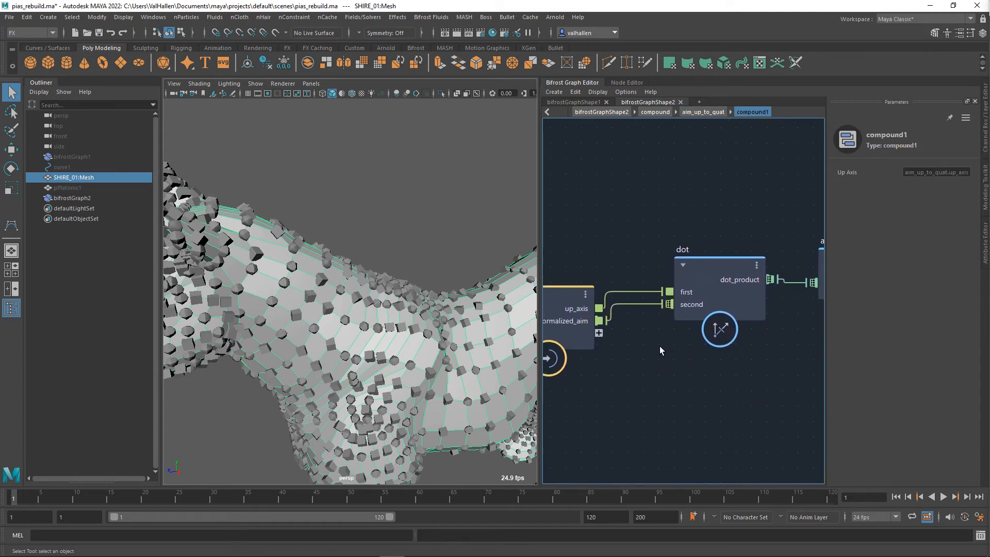
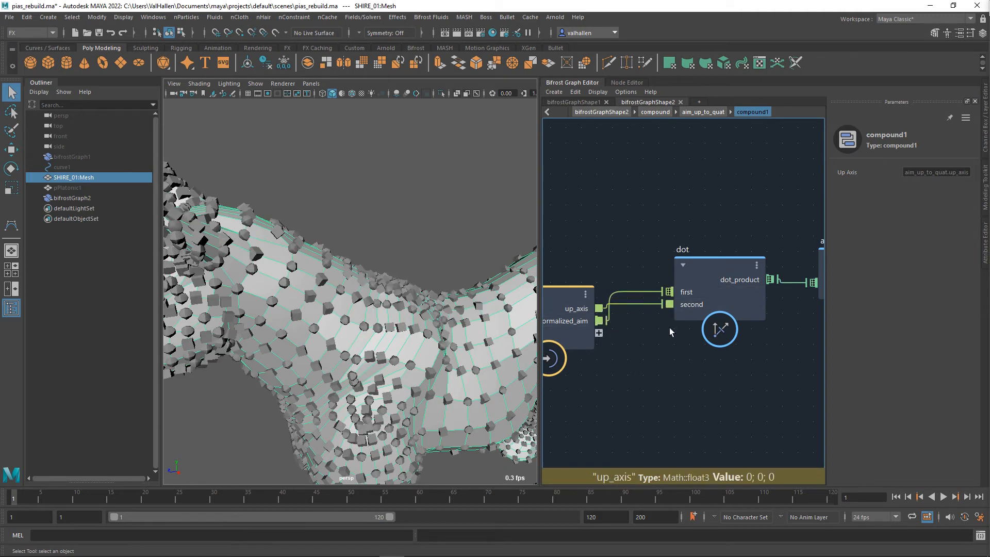
alt+middle_drag(653, 349, 665, 358)
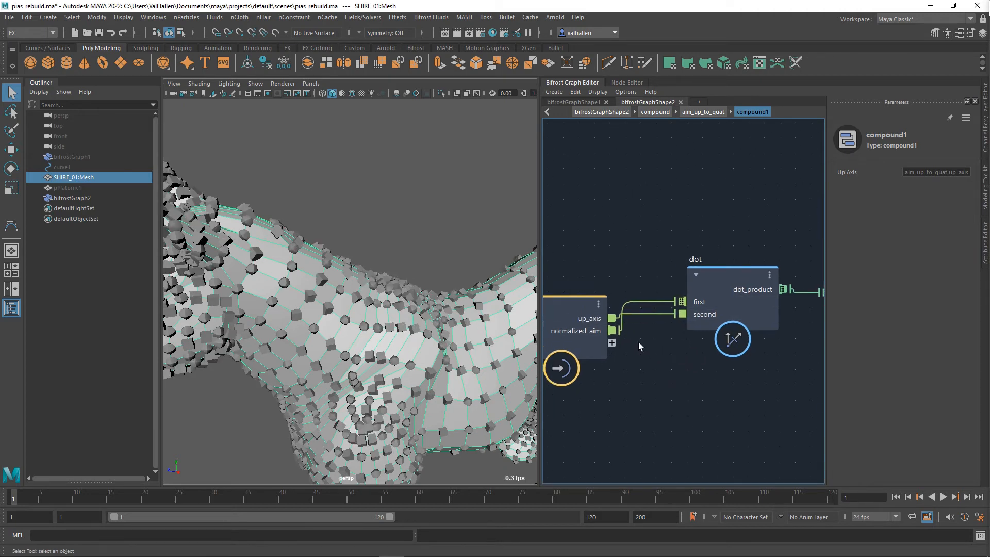
- Return to the aim_up_to_quat compound and set its Up Axis to 1, 0, 0
click(590, 106)
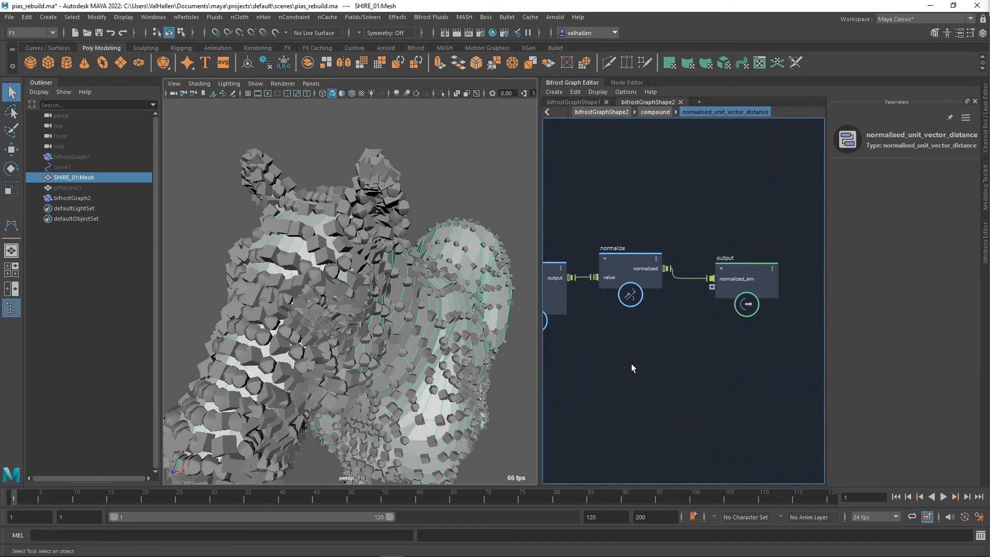
alt+middle_drag(631, 363, 658, 344)
click(747, 301)
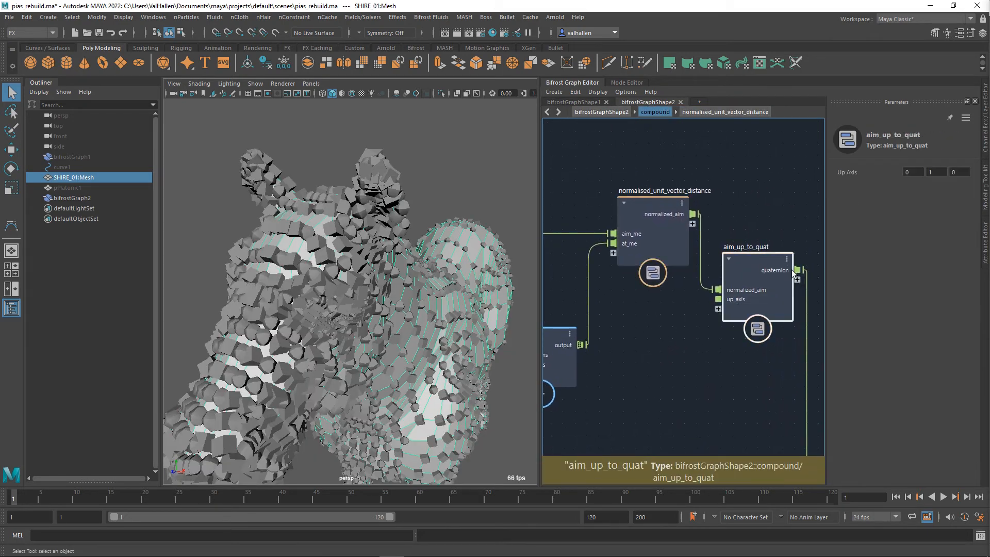
alt+middle_drag(755, 234, 720, 214)
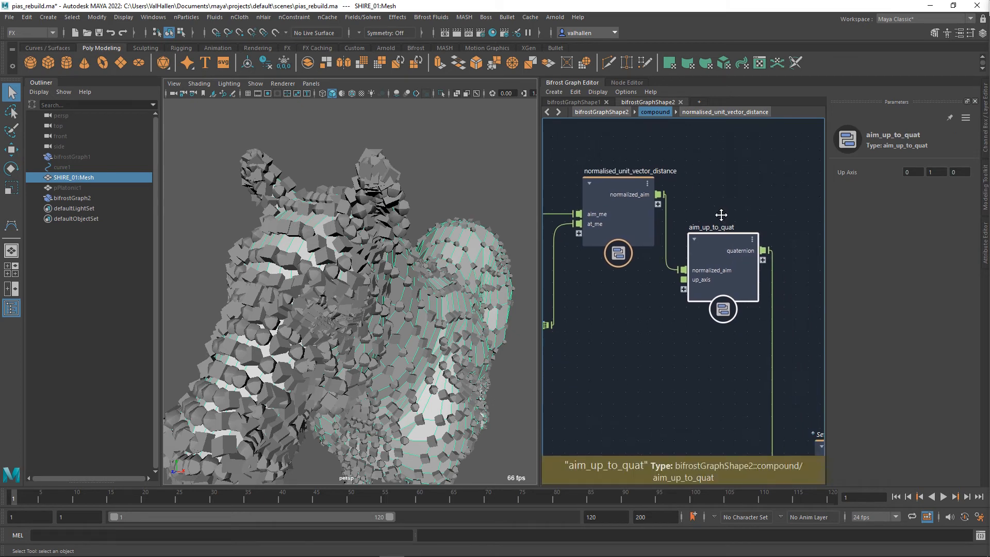
double_click(698, 236)
drag(624, 312, 607, 311)
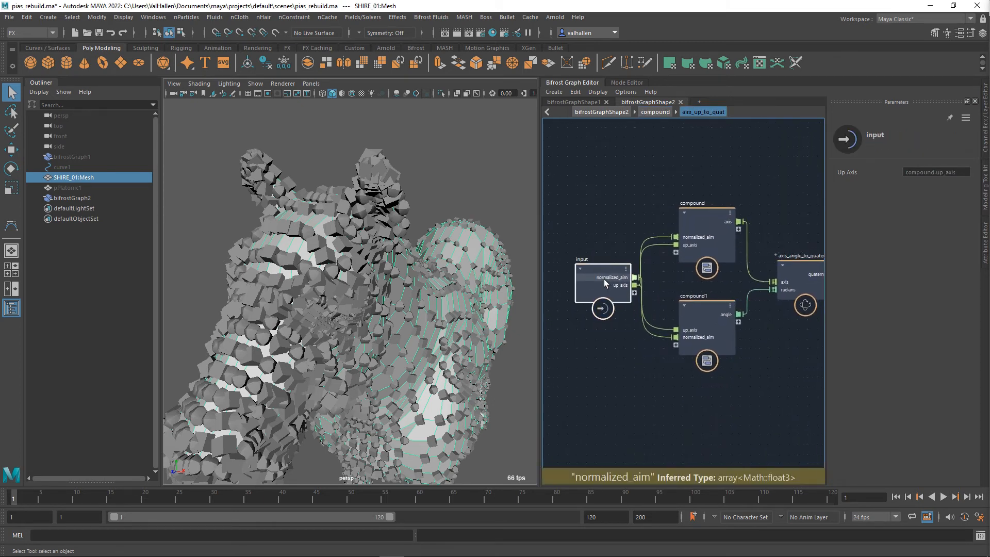
click(768, 211)
drag(935, 172, 891, 176)
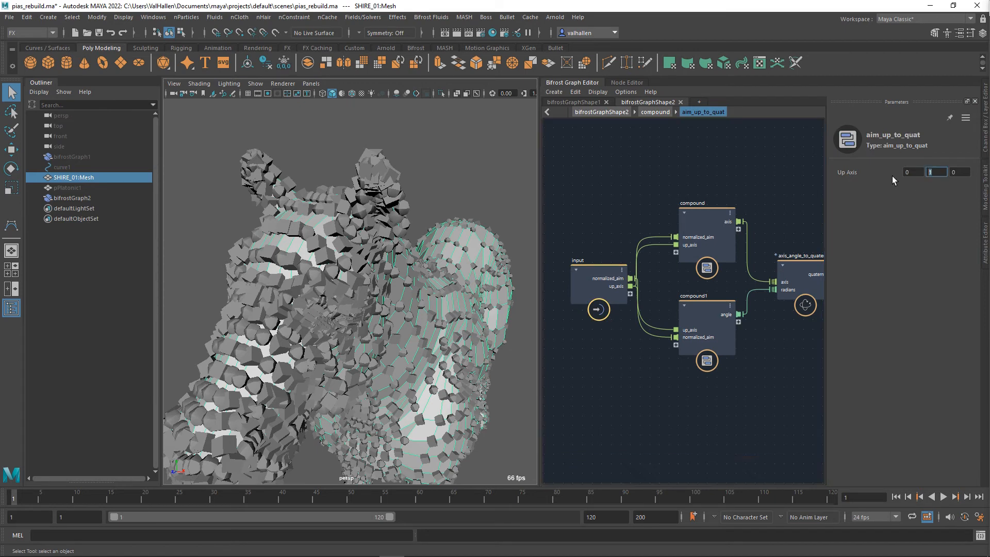
key(shift+Tab)
text(1)
key(Return)
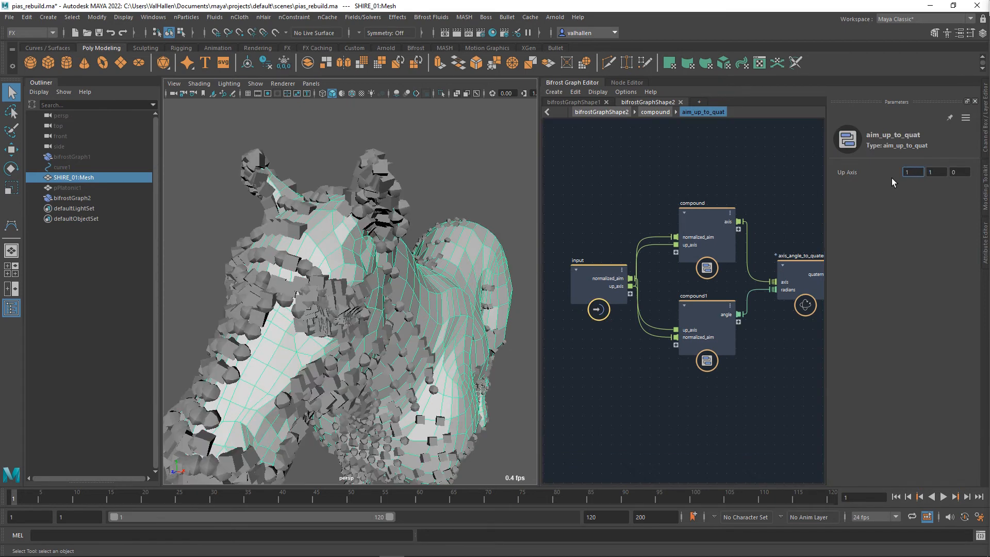
key(Tab)
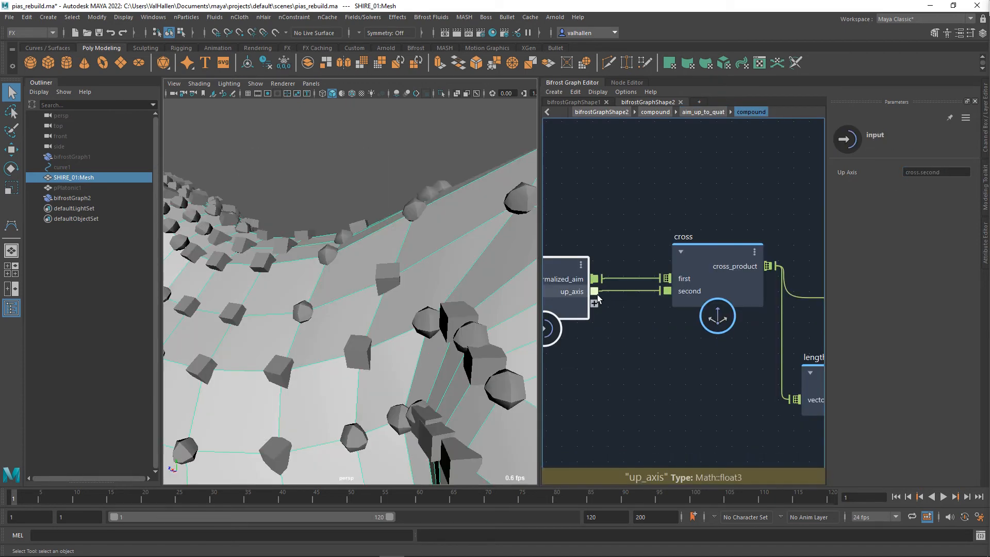
- Swap the cross node's inputs so up_axis feeds first and normalized_aim feeds second, and check the instance orientation around the horse
drag(674, 284, 674, 283)
drag(595, 279, 665, 320)
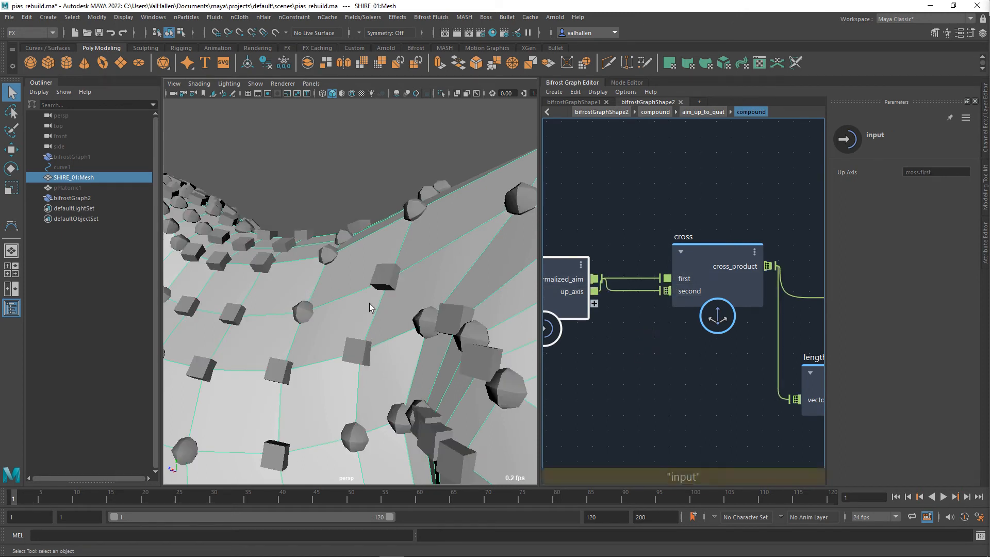
alt+drag(369, 303, 477, 303)
alt+middle_drag(679, 333, 676, 355)
alt+drag(382, 320, 420, 305)
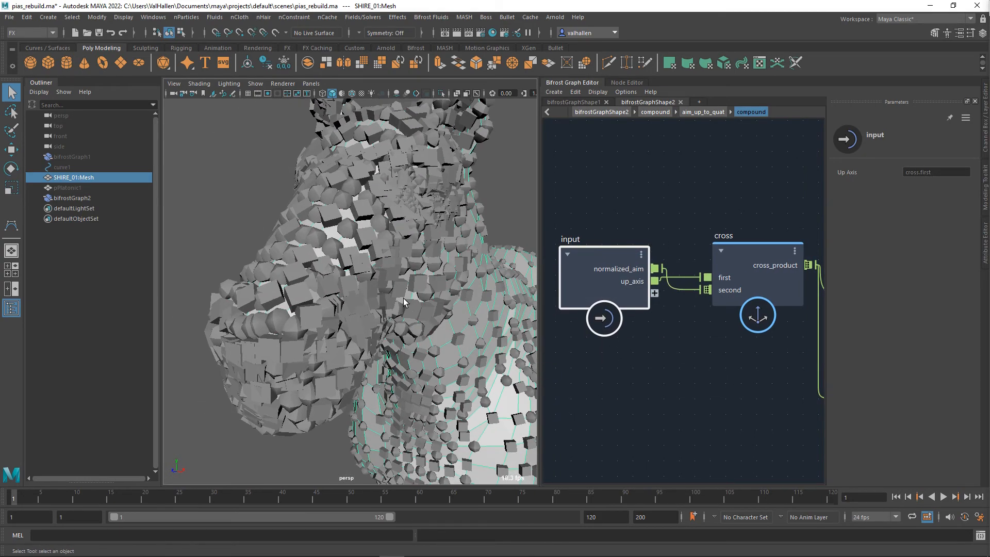
scroll(403, 298, down, 5)
scroll(412, 302, up, 5)
alt+middle_drag(443, 316, 341, 357)
scroll(717, 354, down, 6)
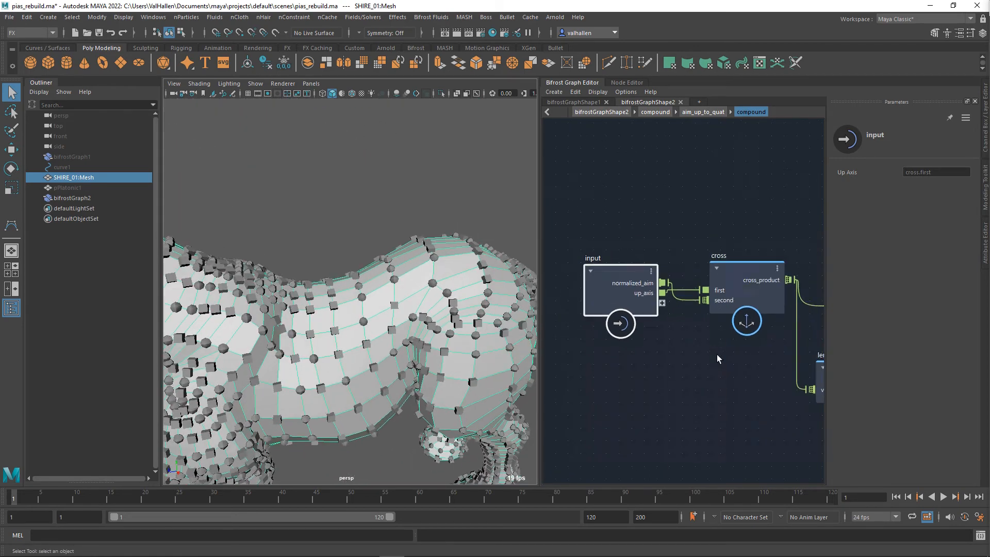
- Back in the main compound, add a bake_instanced_geometry node above the wire and feed it create_instances' instances output
double_click(672, 392)
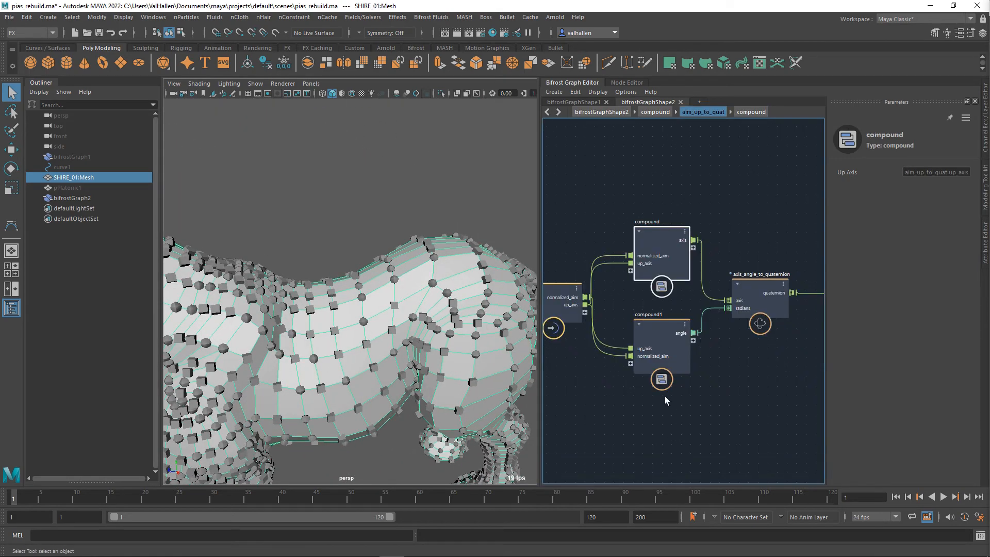
alt+middle_drag(678, 387, 412, 380)
scroll(618, 376, down, 3)
alt+middle_drag(618, 376, 556, 199)
double_click(648, 381)
alt+middle_drag(752, 246, 505, 249)
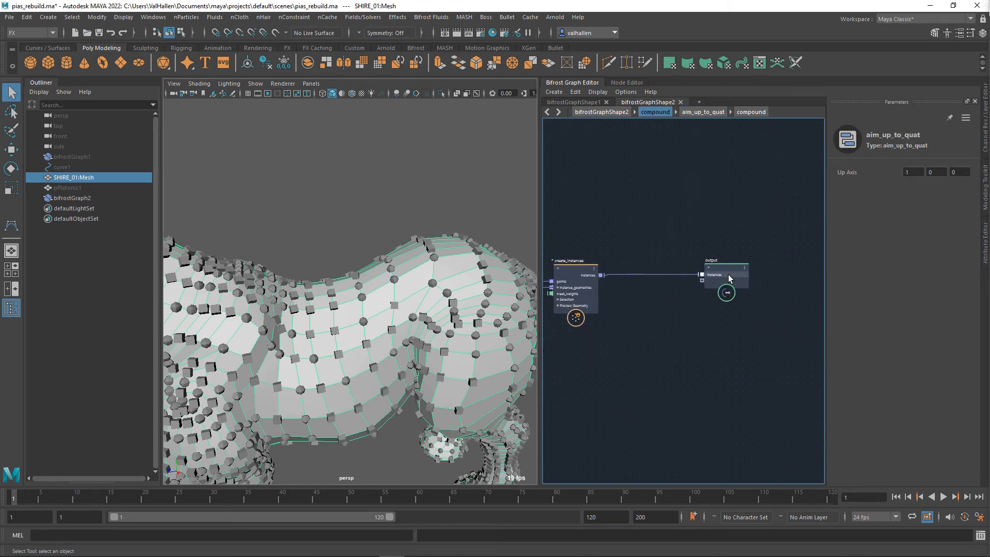
drag(742, 271, 771, 277)
key(Tab)
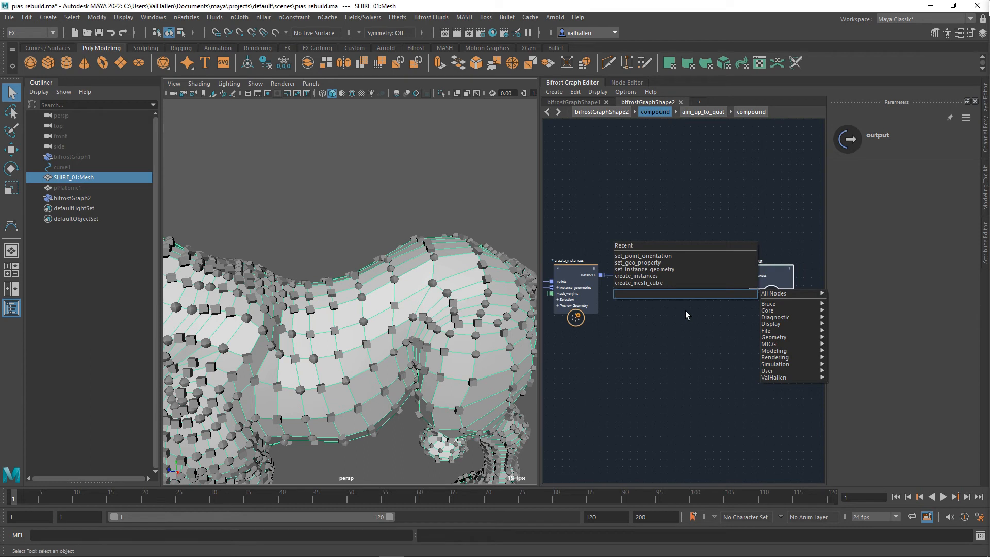
text(bake)
key(Return)
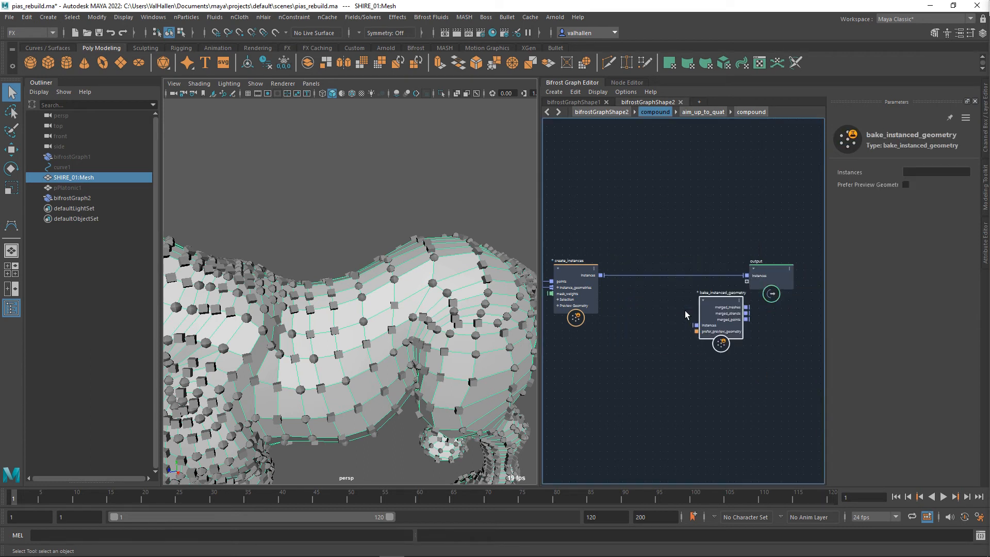
drag(719, 322, 675, 246)
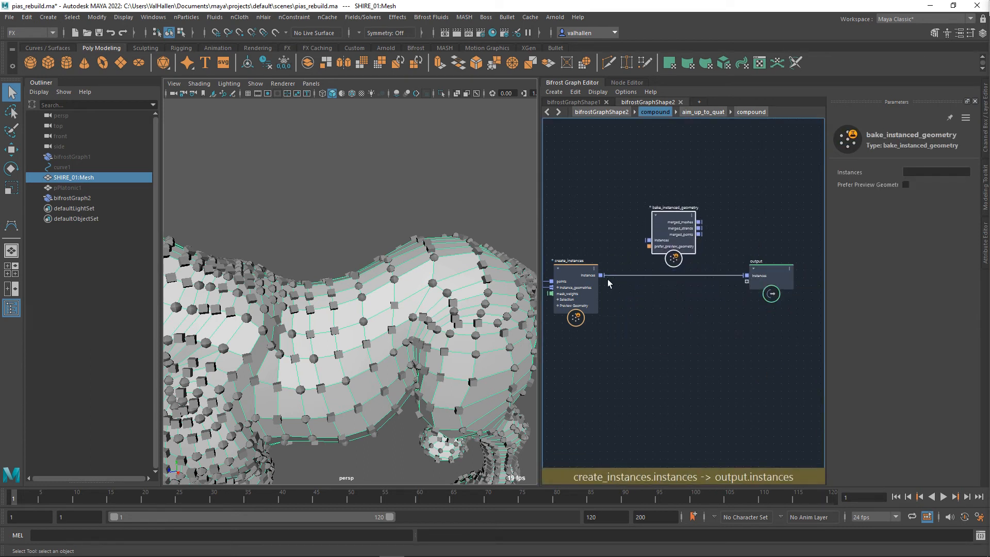
drag(600, 276, 648, 229)
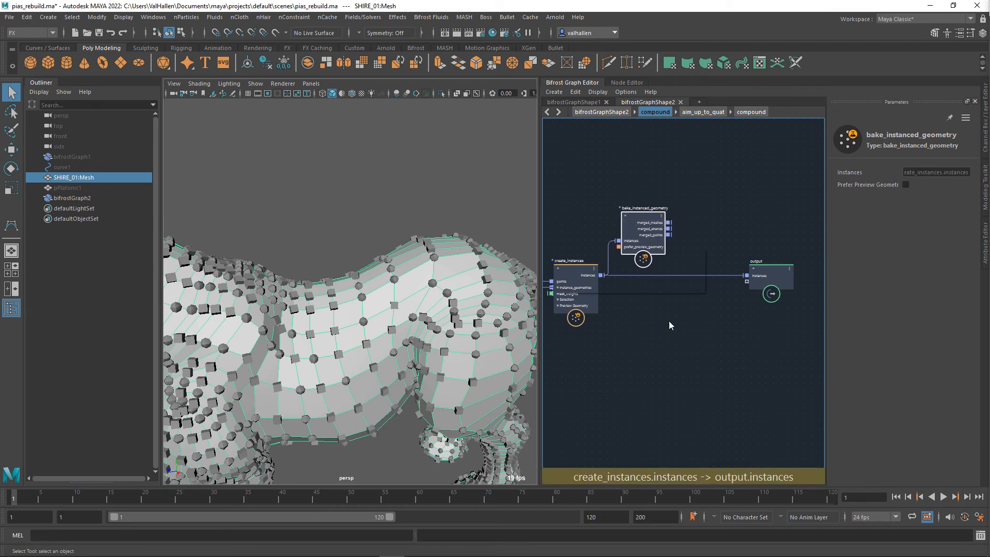
- Add an if node beside bake_instanced_geometry and connect merged_meshes to its true_case port
key(Tab)
text(if)
key(Return)
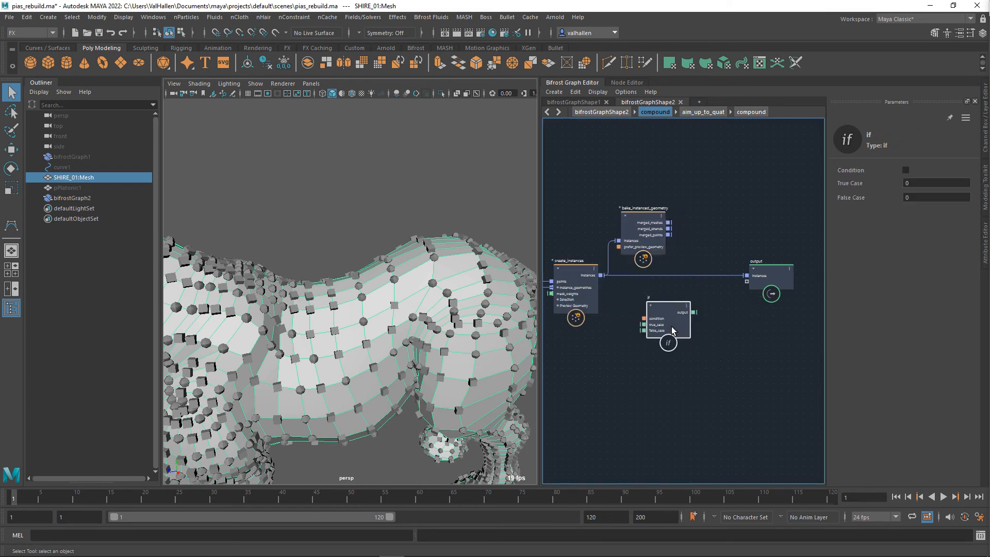
drag(672, 330, 689, 321)
scroll(729, 212, up, 2)
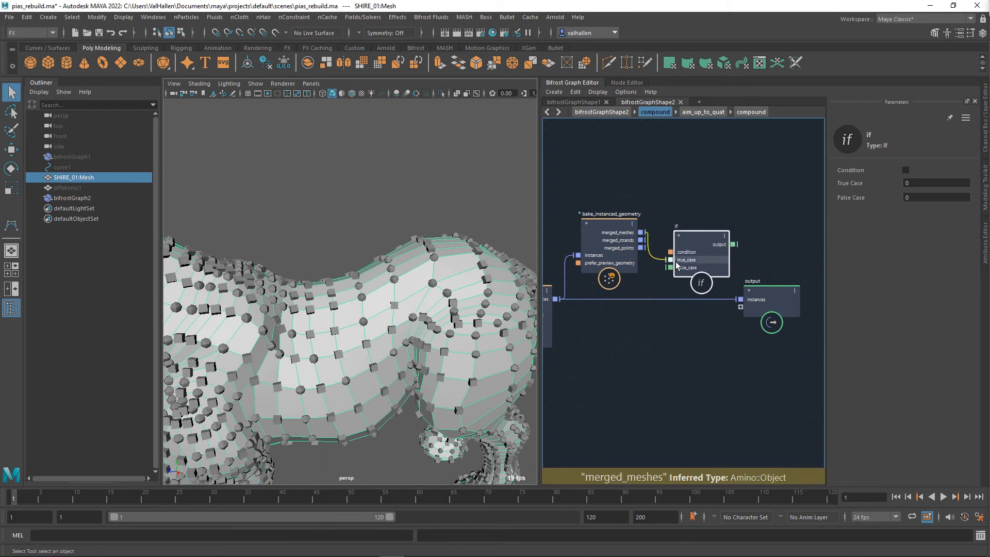
drag(676, 264, 675, 260)
- Connect create_instances' instances output to the if node's false_case and the if output to the output node's instances port
drag(774, 310, 802, 310)
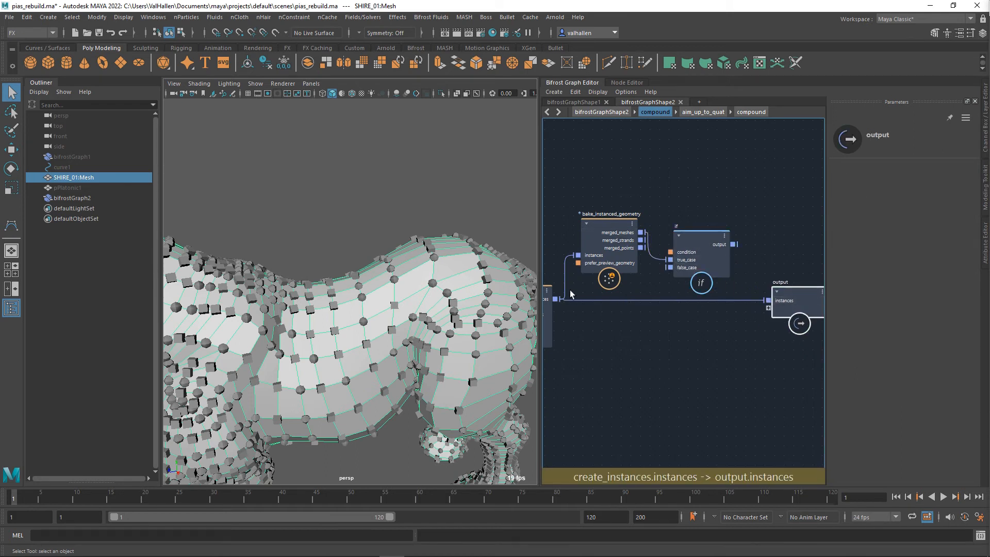
drag(558, 301, 679, 270)
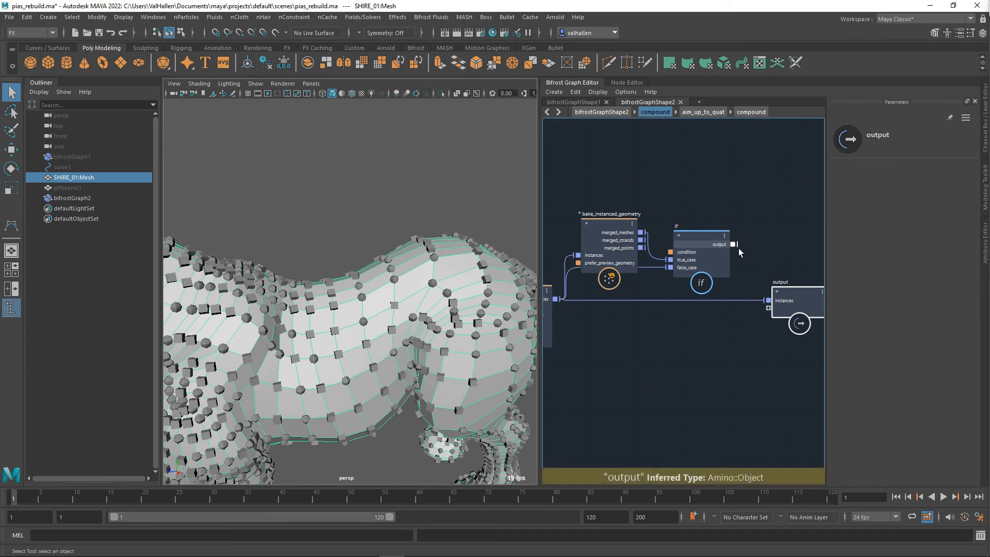
drag(737, 244, 776, 305)
- Expose the if node's condition through a new port on the compound's input node and name it bake_instances
click(671, 253)
alt+middle_drag(626, 423, 937, 418)
alt+middle_drag(577, 407, 761, 392)
click(695, 288)
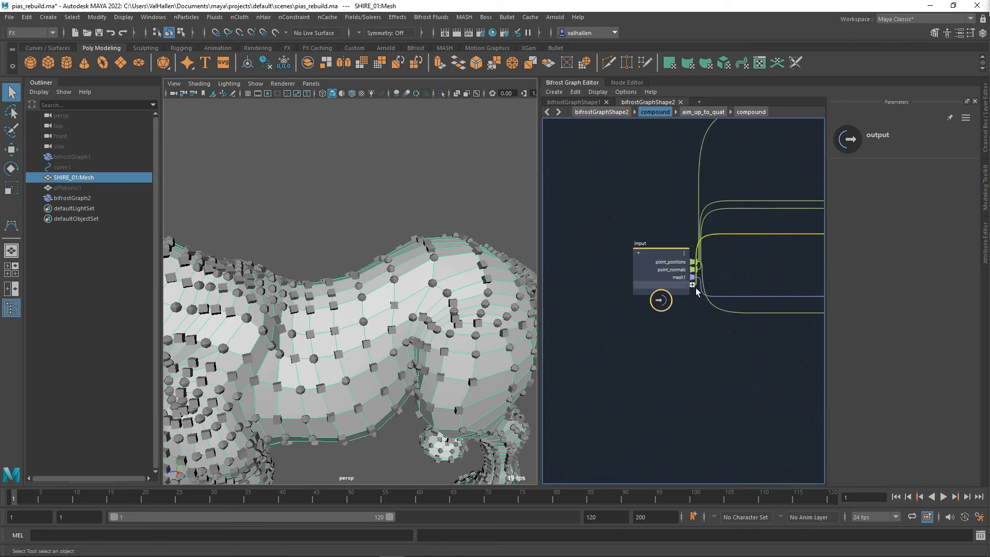
right_click(691, 287)
click(688, 303)
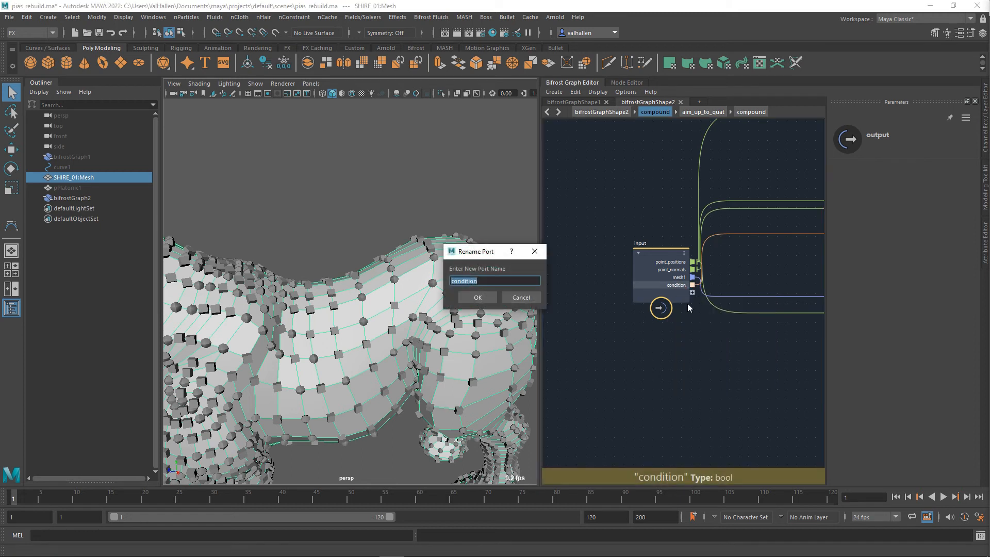
text(bake inst)
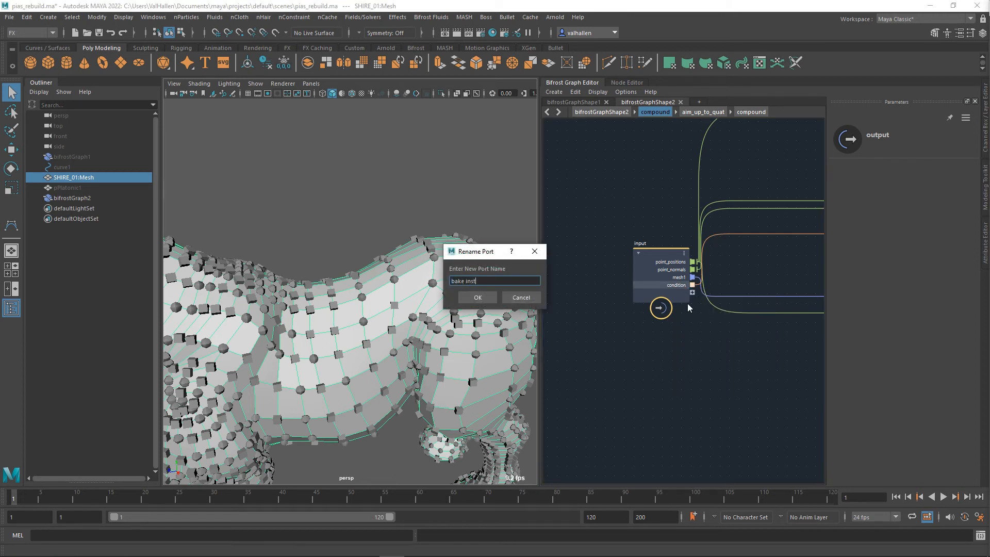
text(ances)
key(Return)
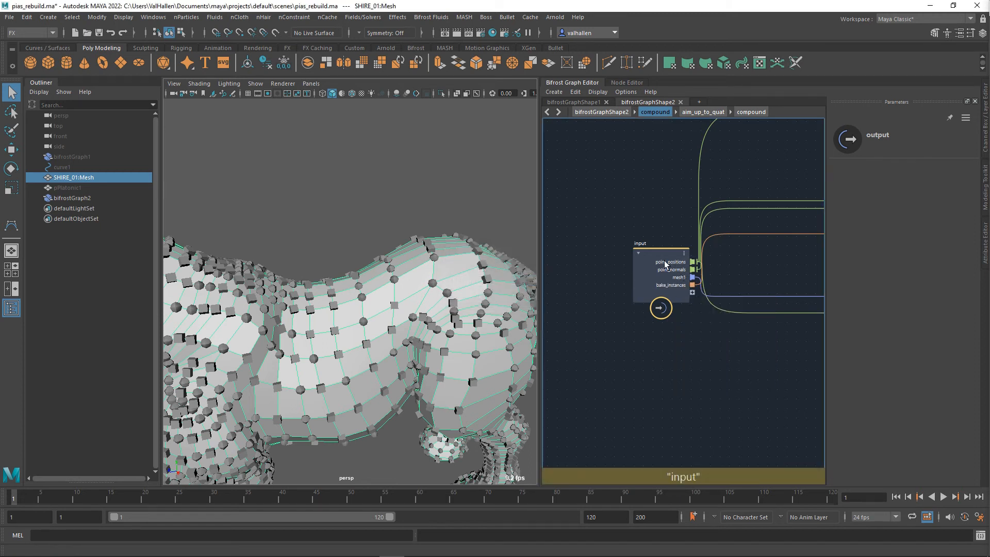
- Rename the input node's point_positions port to positions_in and its point_normals port to normals_in
alt+middle_drag(762, 273, 763, 295)
double_click(660, 284)
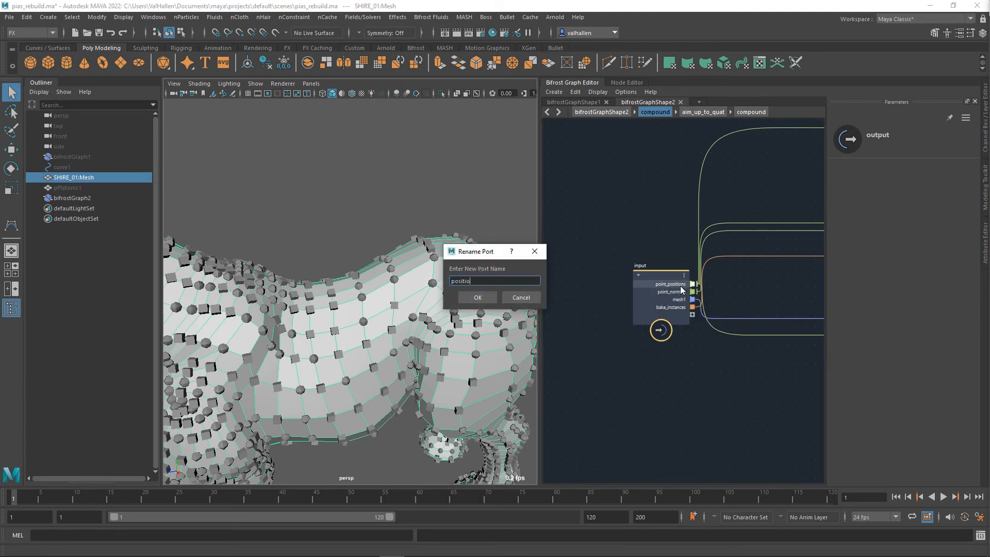
key(Return)
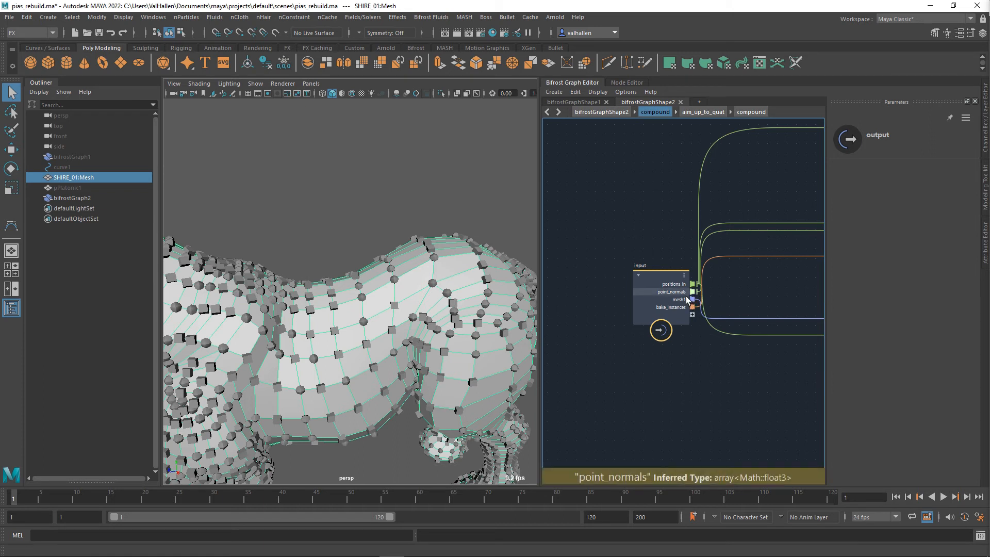
right_click(690, 292)
click(709, 300)
text(normals_in)
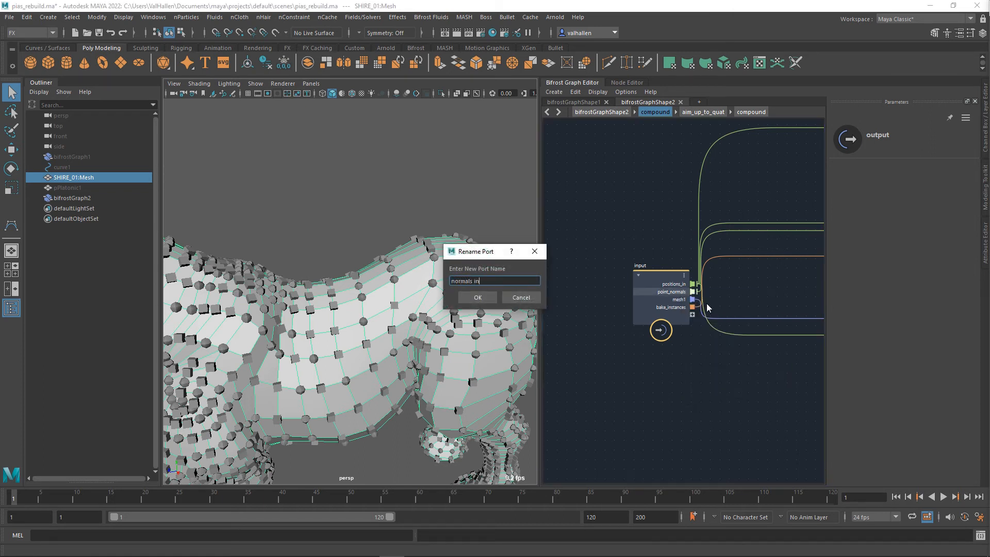
key(Return)
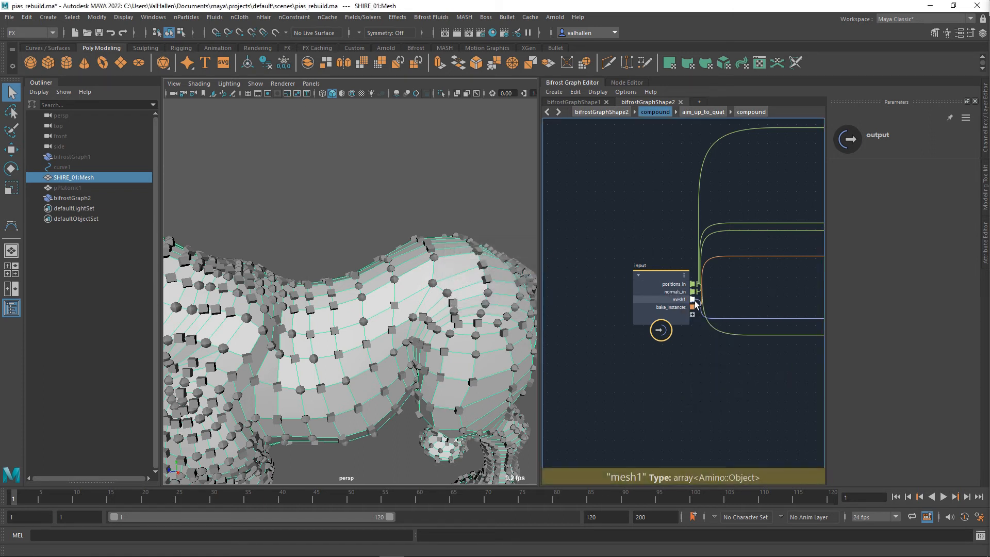
- Rename the input node's mesh1 port to instance_meshes and leave the node selected
right_click(678, 302)
click(709, 312)
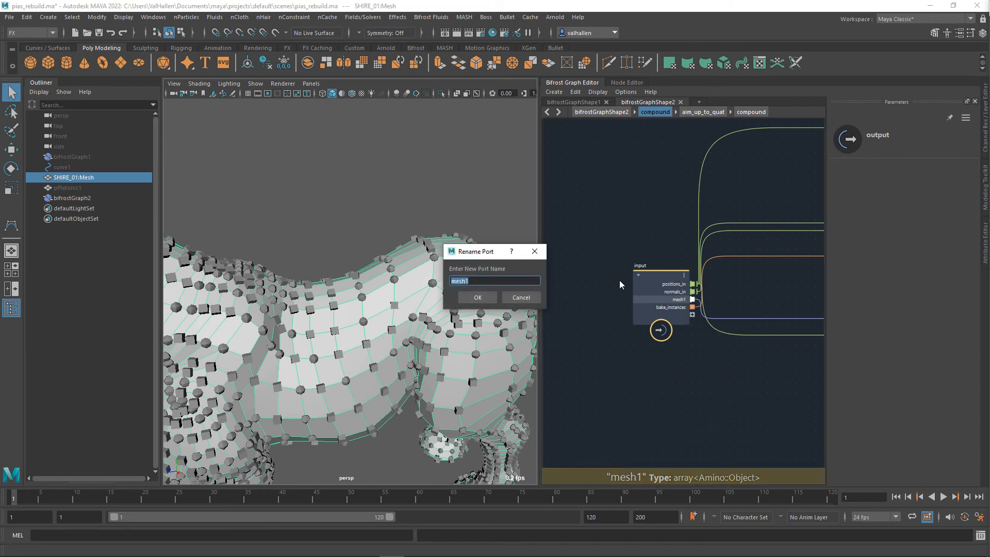
text(instance )
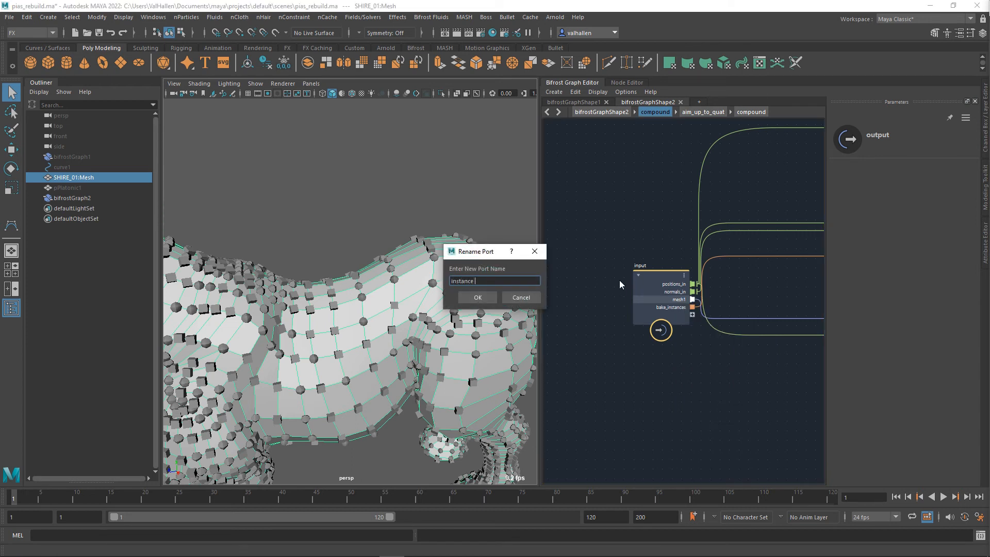
text(meshes)
key(Return)
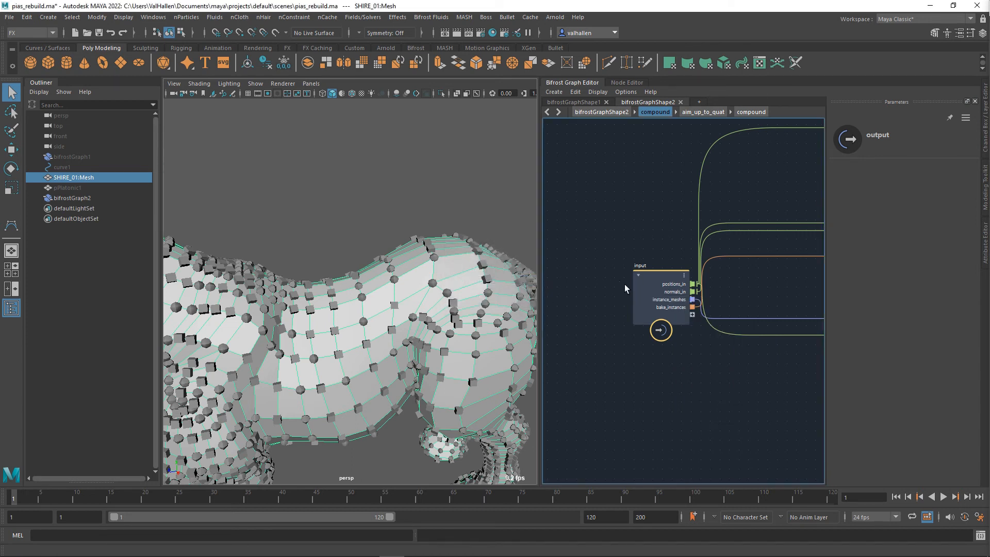
click(662, 285)
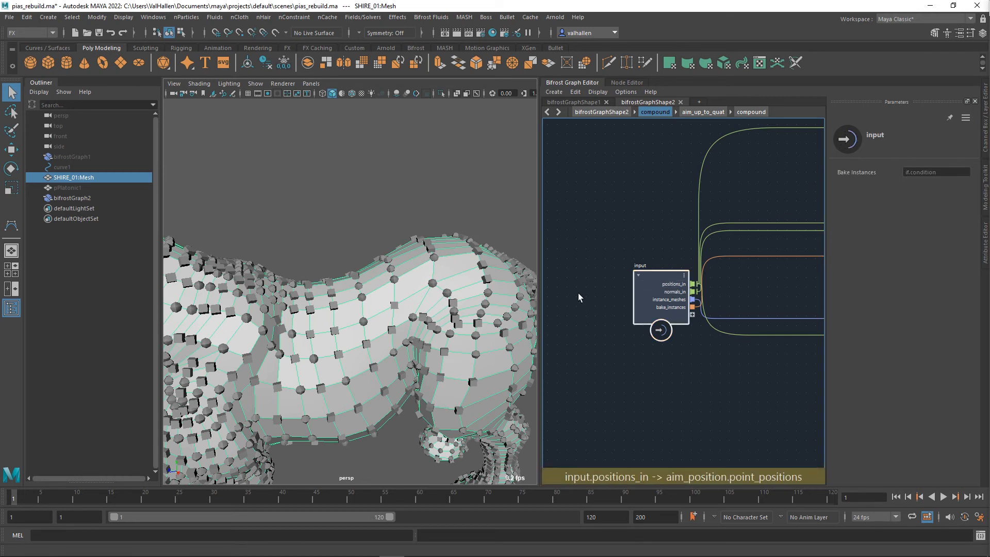
click(578, 293)
click(660, 280)
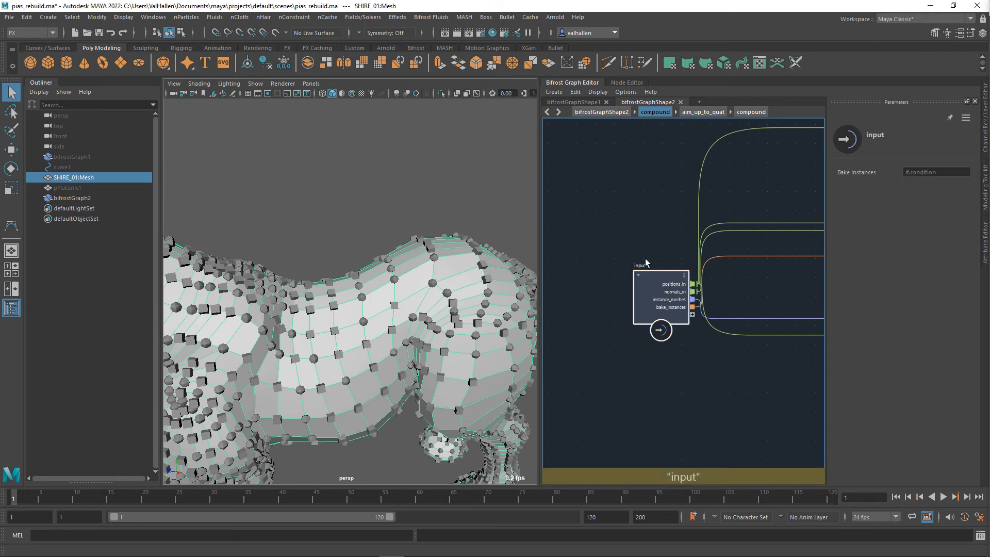
- Return to the top-level bifrostGraphShape2 graph and spread out pPlatonicShape1, create_mesh_cube and pono away from the compound
key(u)
click(804, 226)
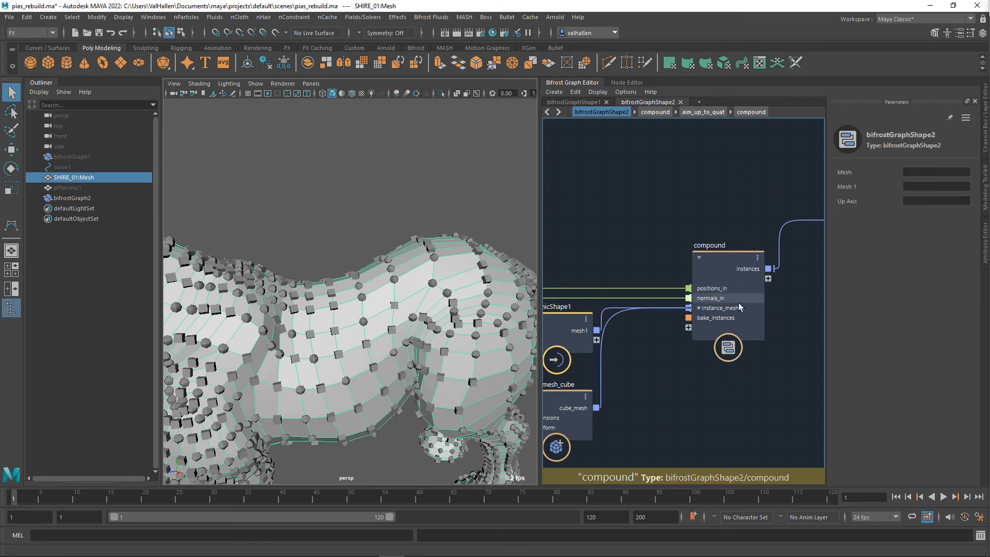
right_click(709, 304)
click(678, 363)
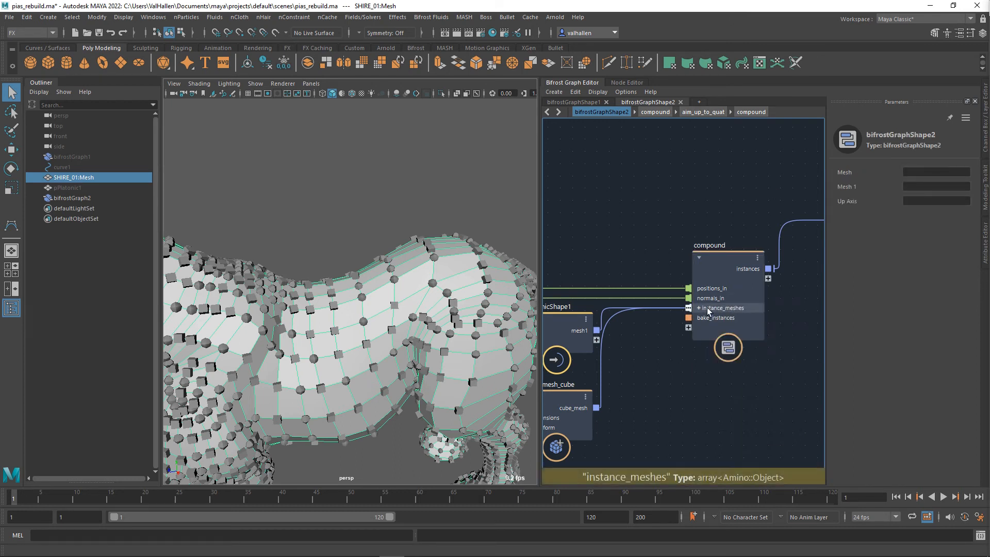
scroll(722, 314, down, 4)
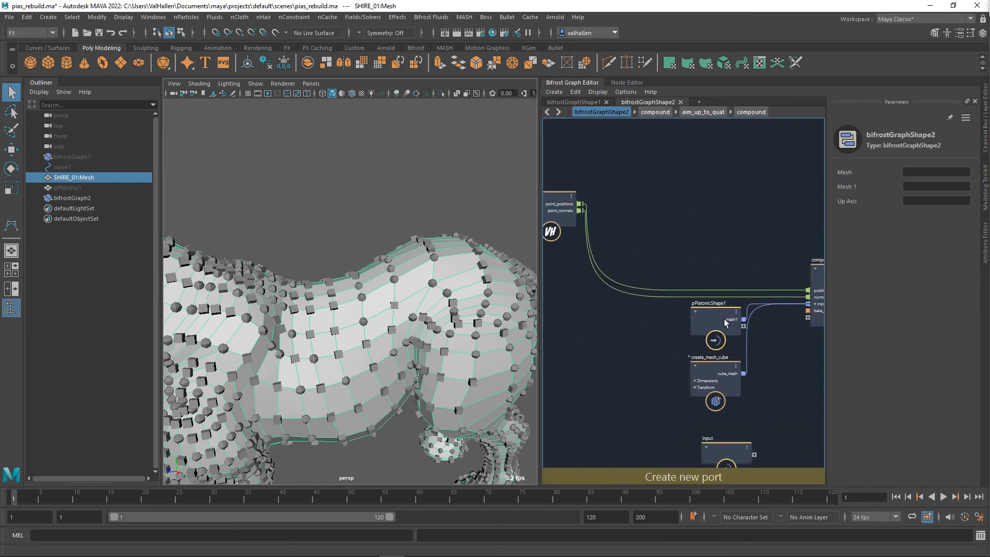
click(677, 322)
drag(676, 319, 639, 318)
drag(721, 378, 645, 375)
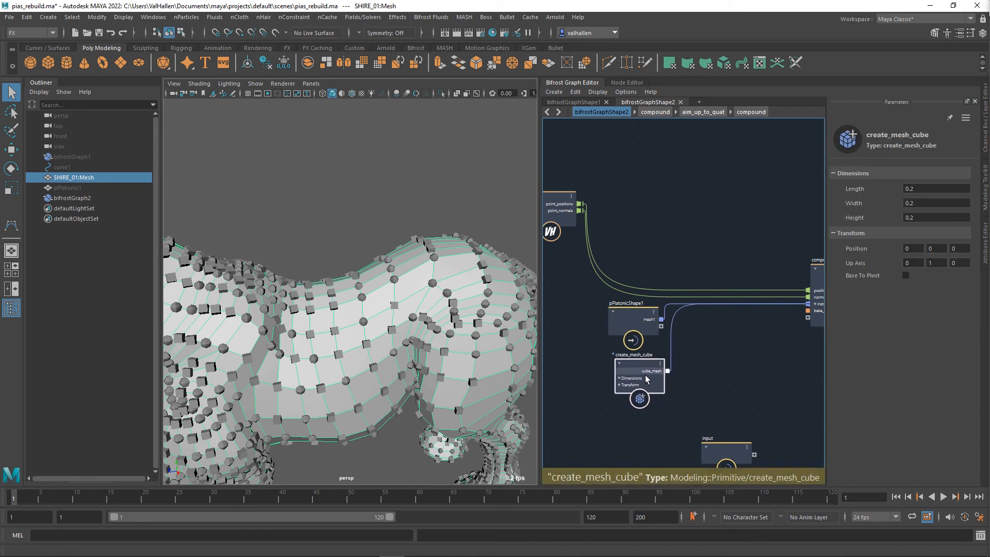
scroll(701, 360, down, 2)
alt+middle_drag(707, 355, 818, 367)
alt+middle_drag(684, 316, 670, 325)
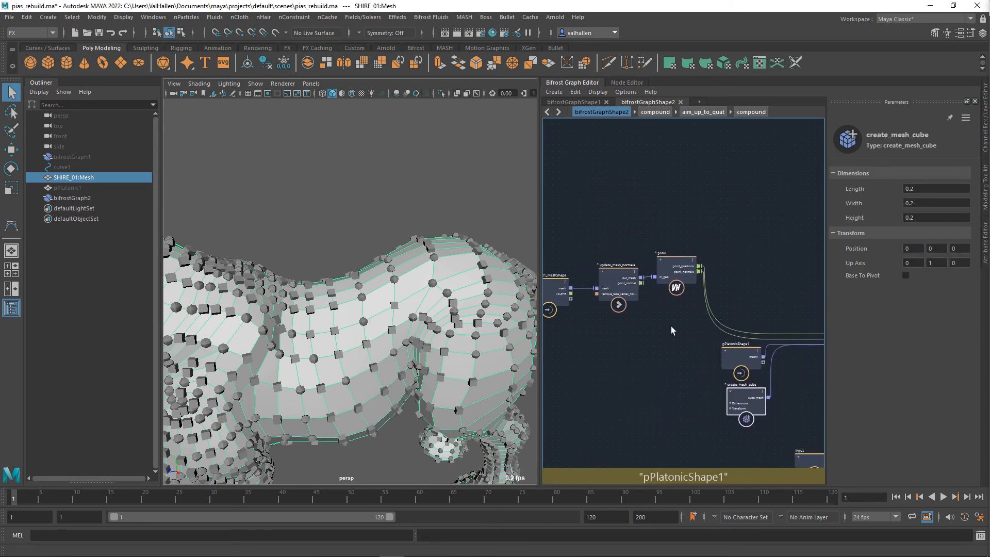
drag(683, 276, 694, 255)
alt+middle_drag(795, 277, 718, 225)
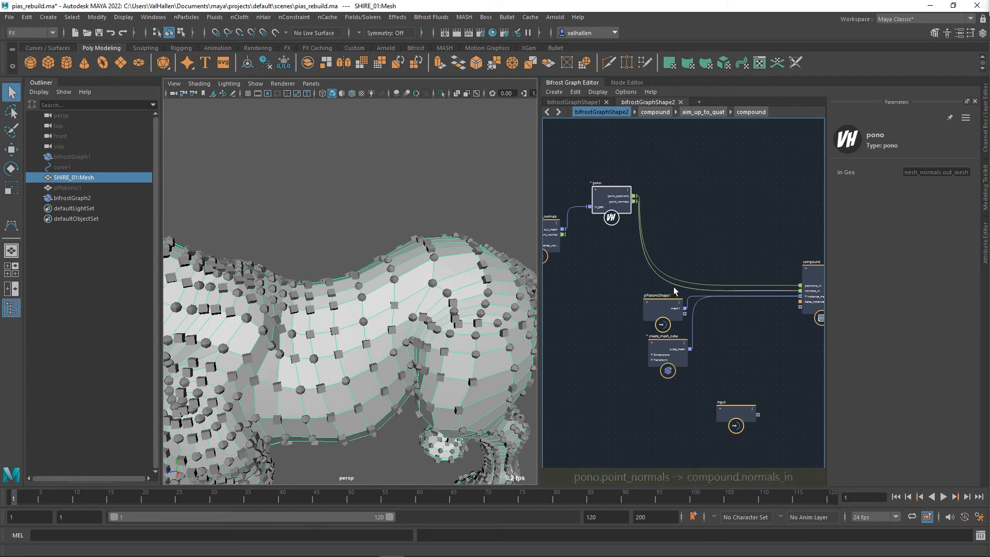
- Undo the last wire edit between pono and the compound, and inspect the instances' orientation up close on the horse
drag(662, 289, 654, 288)
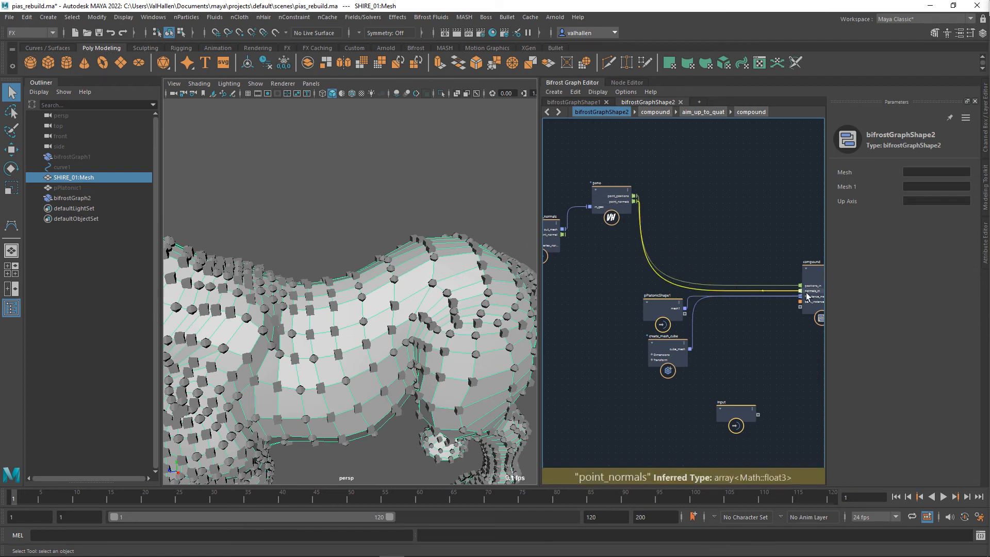
key(ctrl+z)
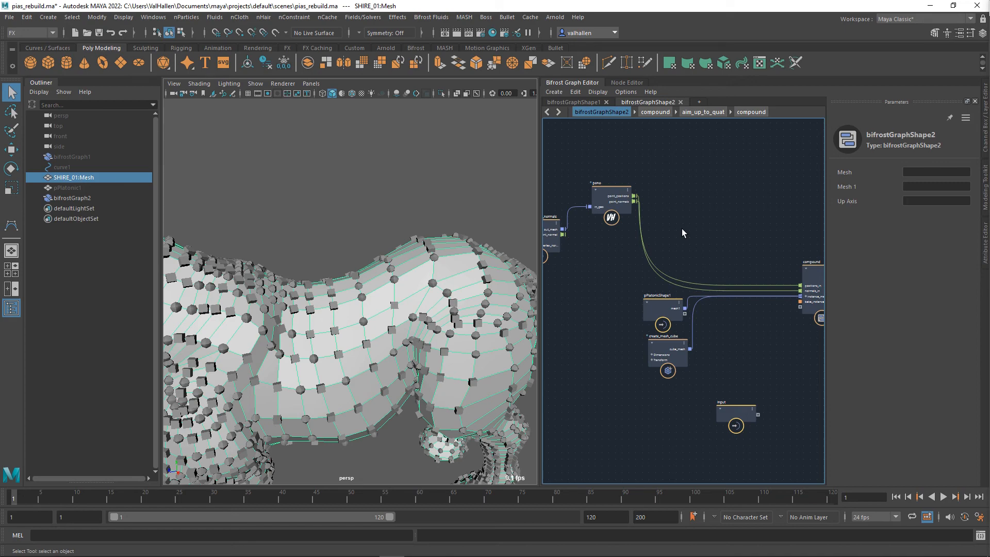
alt+drag(367, 230, 408, 254)
scroll(348, 248, up, 6)
scroll(737, 339, down, 2)
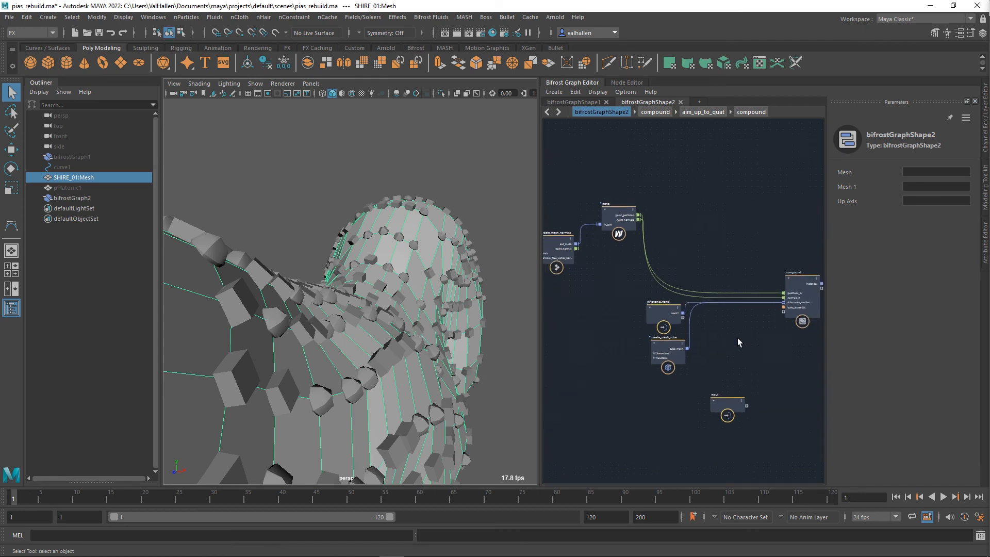
- Rename the top-level compound node to copy_to_points
alt+middle_drag(737, 338, 694, 338)
scroll(757, 336, up, 3)
scroll(763, 335, down, 2)
alt+middle_drag(765, 336, 684, 383)
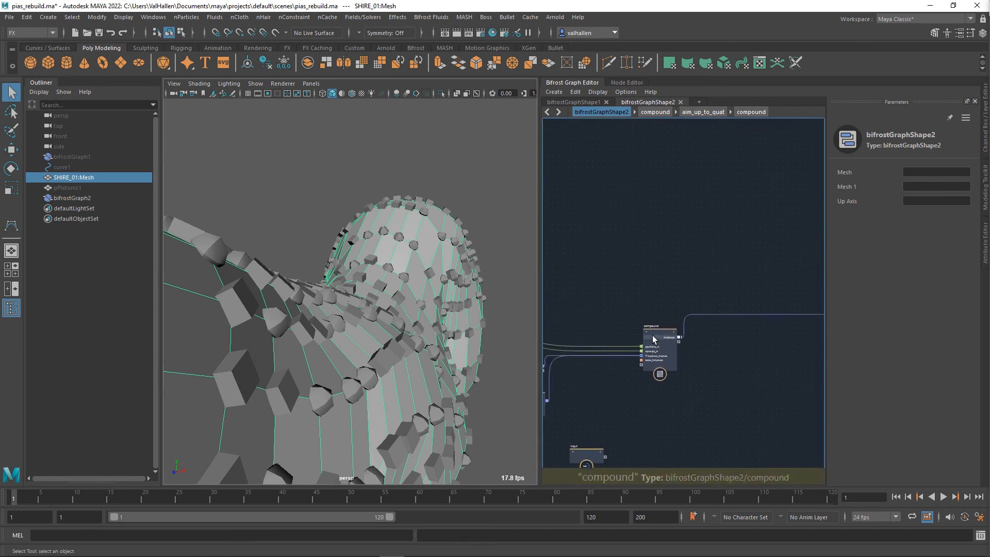
double_click(652, 327)
text(copy)
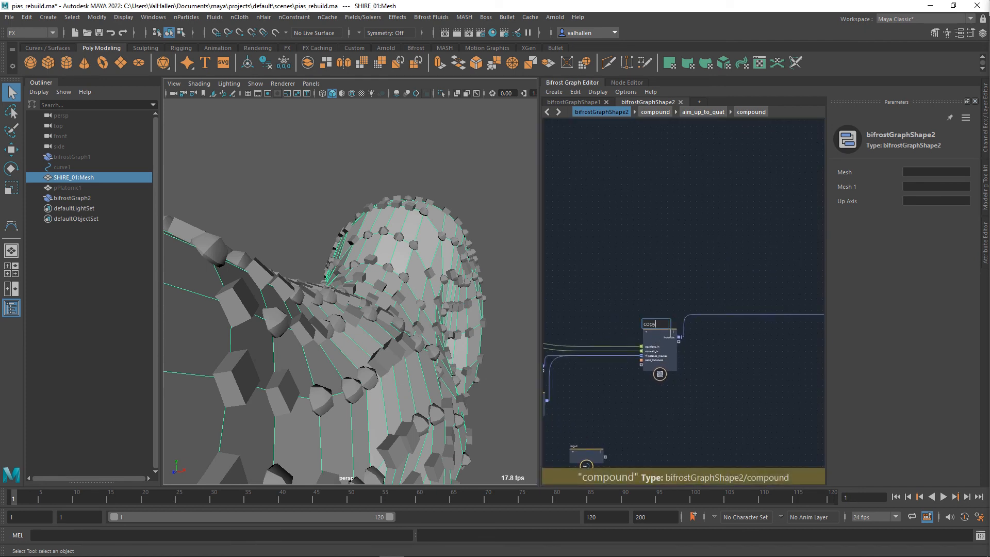
text( to points)
key(Return)
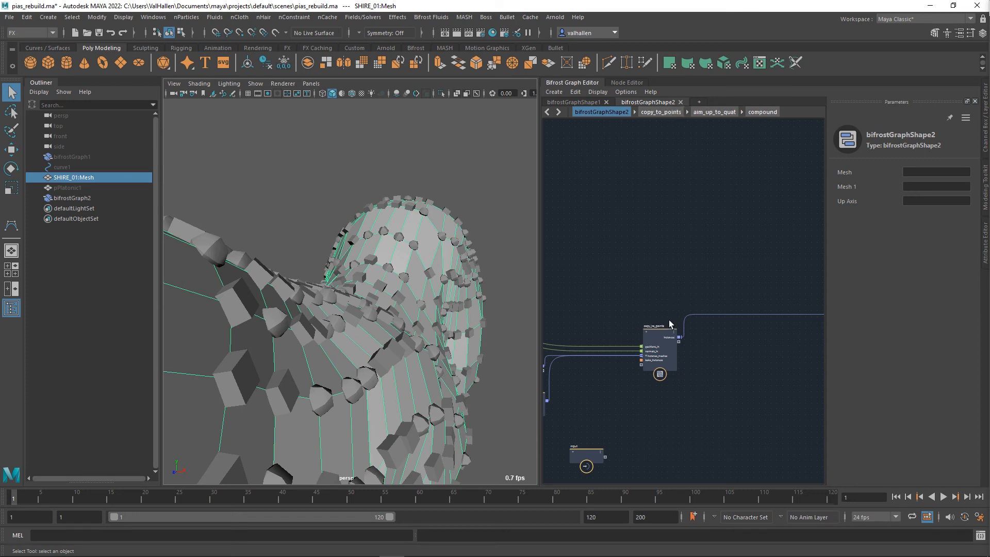
- Move the unconnected input node directly beneath create_mesh_cube
alt+middle_drag(648, 323, 741, 287)
drag(675, 426, 613, 428)
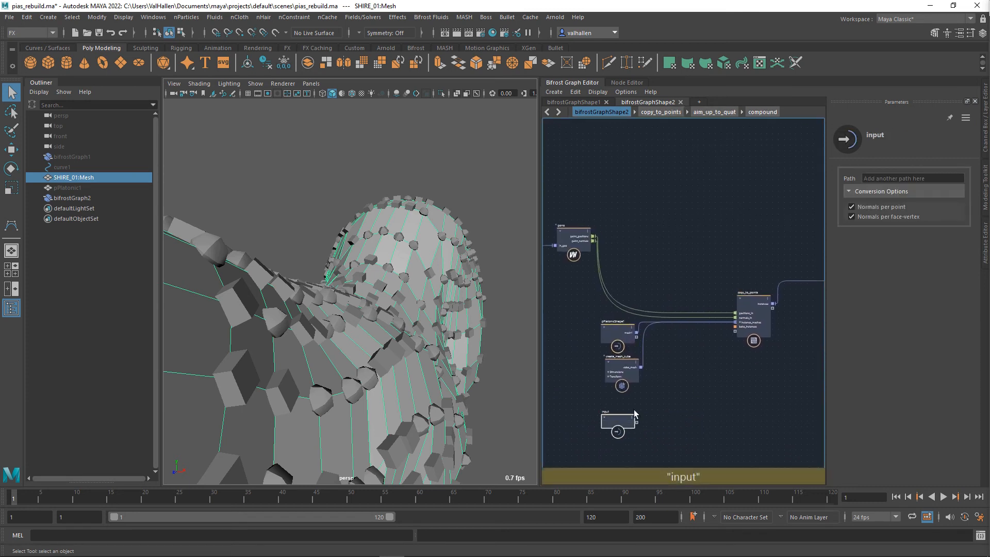
click(745, 324)
- Inside copy_to_points, set create_instances' Selection Mode to Random and view the mixed instances on the horse
scroll(738, 348, up, 2)
alt+middle_drag(738, 348, 667, 375)
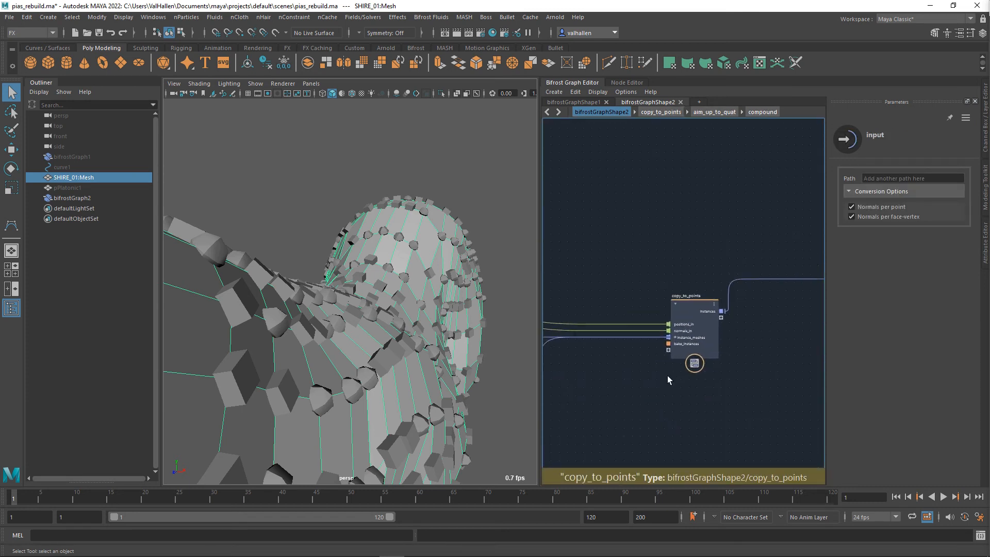
double_click(696, 313)
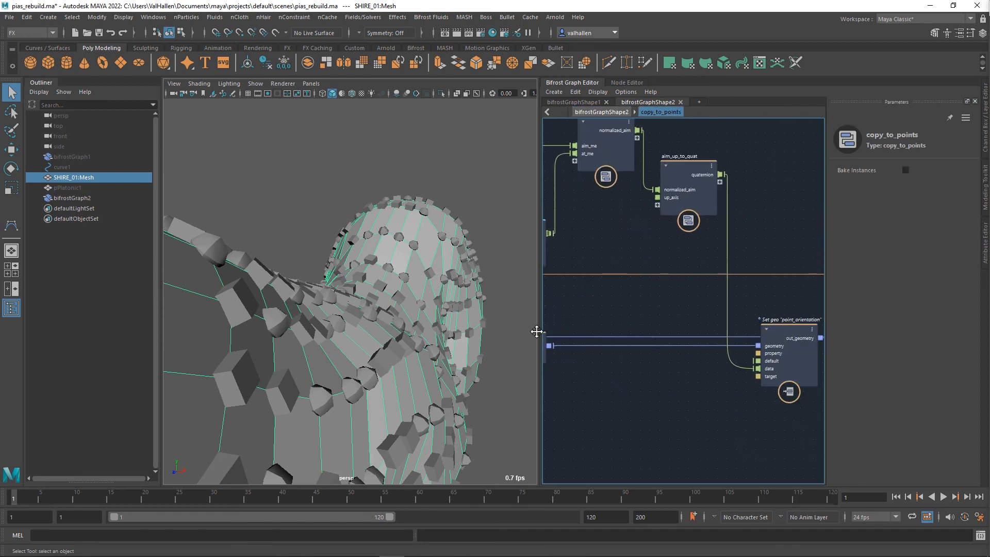
drag(667, 362, 668, 349)
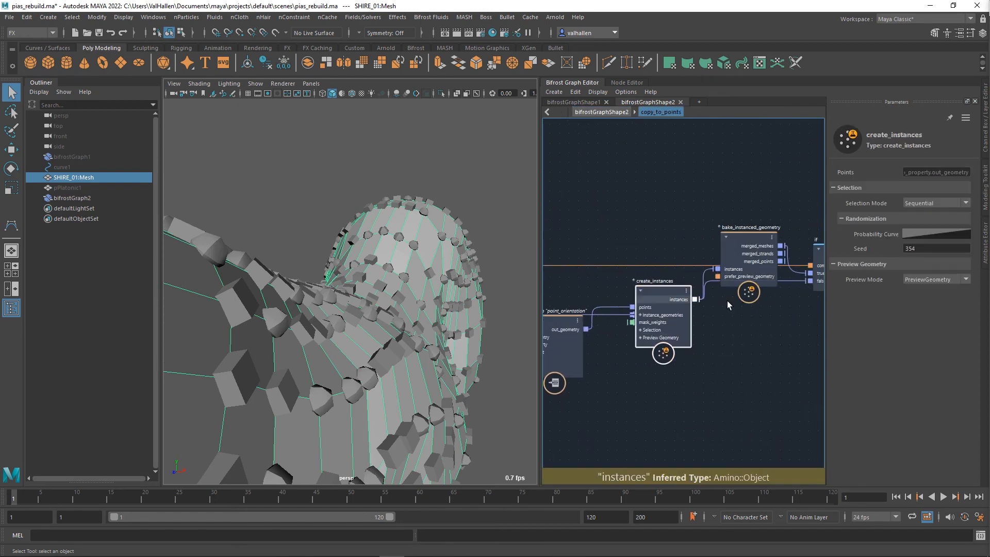
click(935, 202)
click(939, 225)
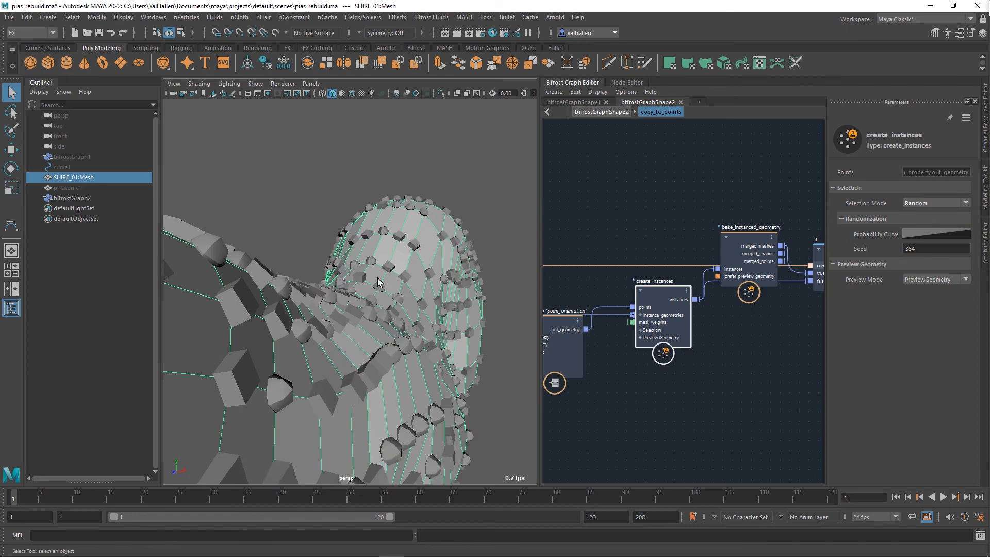
alt+drag(398, 290, 391, 345)
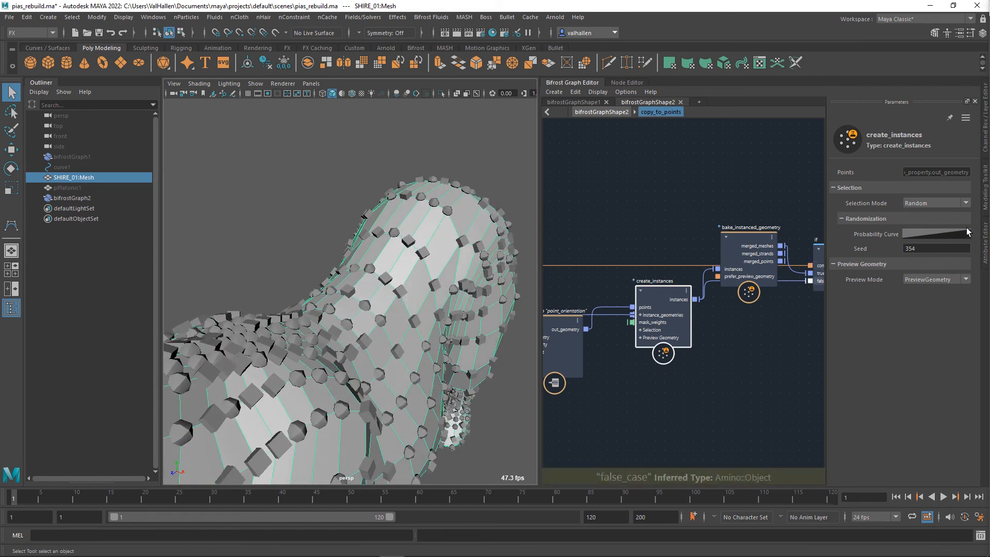
- Adjust point 1 of create_instances' Probability Curve to position -0.01 and value 0.00, and nudge the node slightly down
click(921, 235)
mouse_move(849, 376)
mouse_down()
mouse_move(928, 376)
mouse_move(848, 375)
mouse_up()
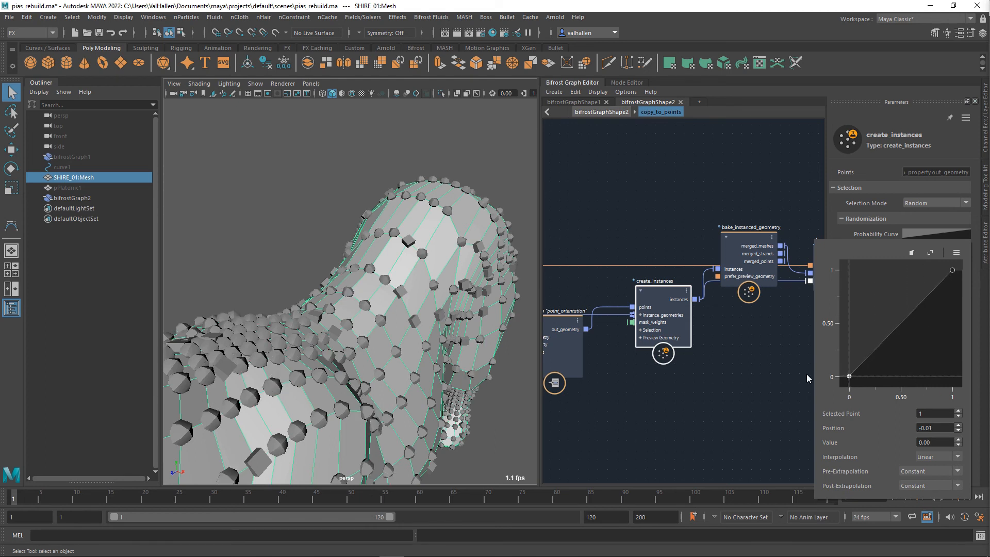
click(955, 253)
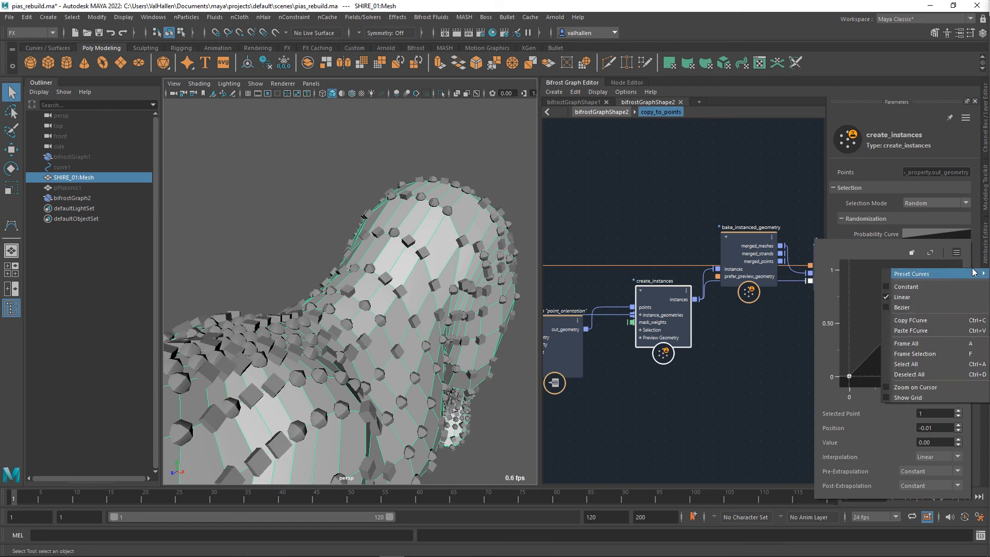
click(871, 281)
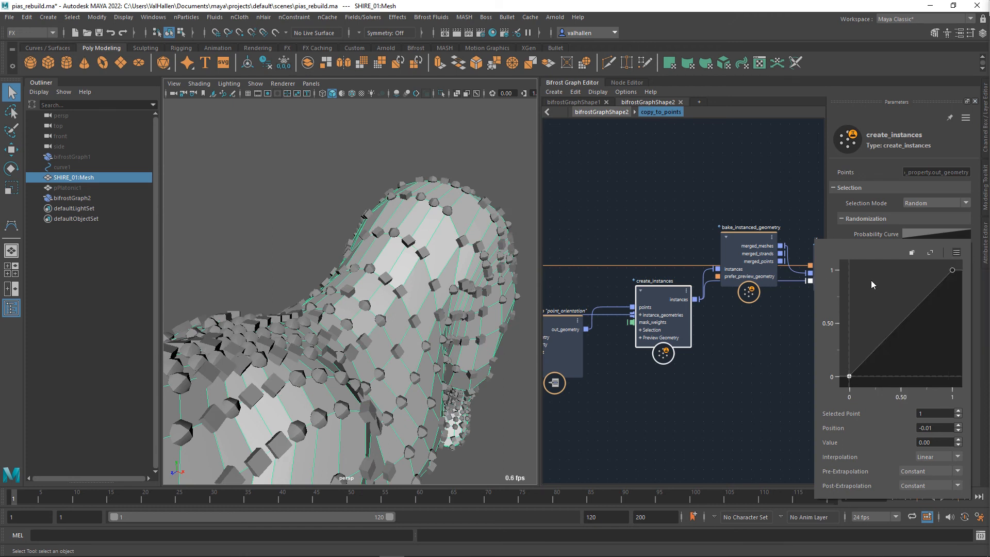
click(643, 285)
mouse_move(659, 294)
mouse_down()
mouse_move(638, 282)
mouse_move(659, 303)
mouse_up()
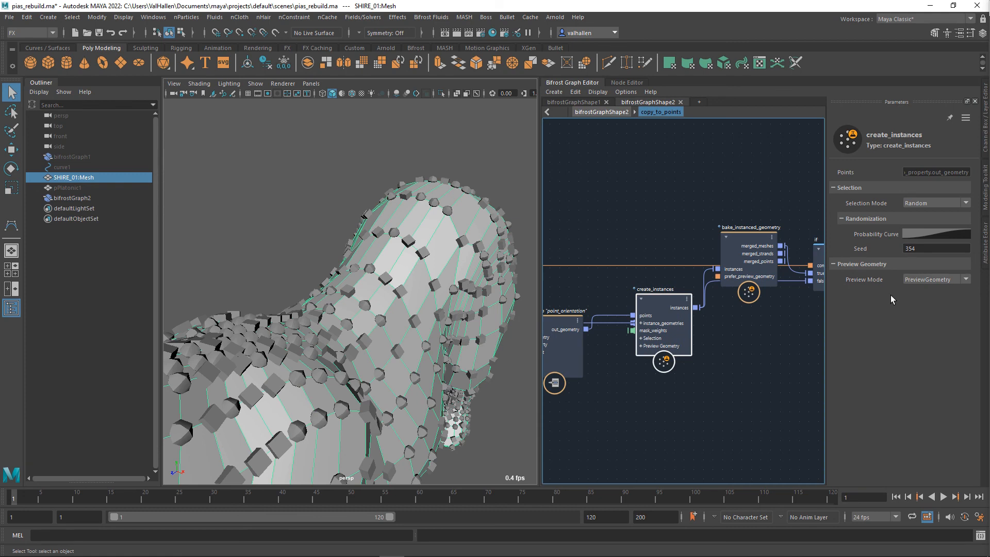
- Set create_instances' Preview Mode to InstanceGeometry and view the instances on the horse's back
click(923, 281)
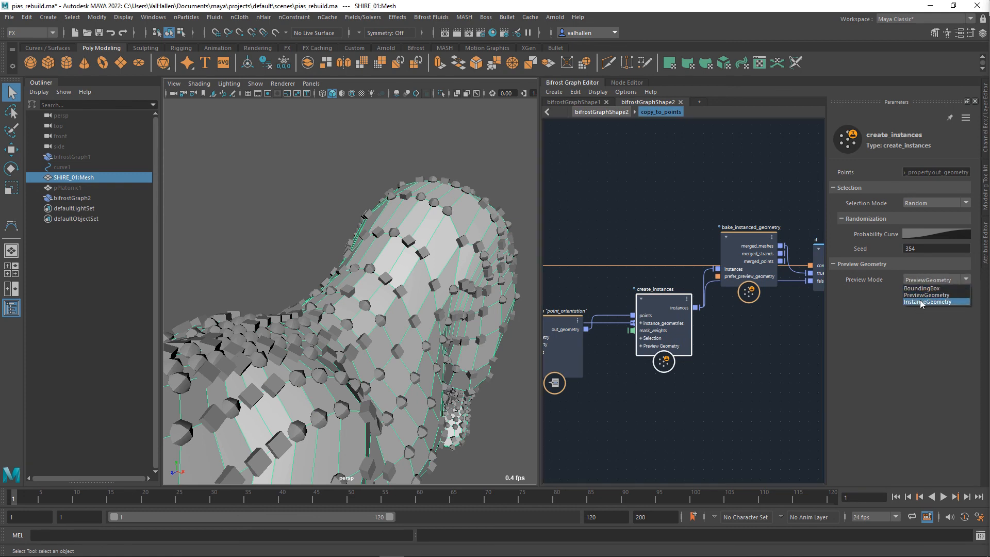
click(927, 301)
alt+drag(397, 342, 406, 299)
alt+middle_drag(740, 314, 742, 327)
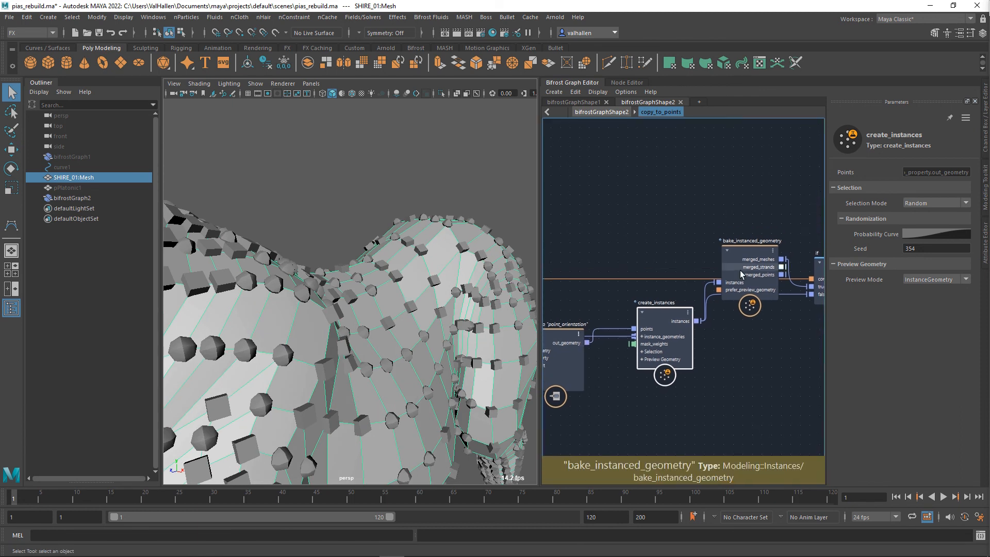
- Move the bake_instanced_geometry node higher above create_instances and bring the whole horse into view
drag(740, 268, 743, 221)
alt+middle_drag(743, 222, 776, 202)
click(695, 294)
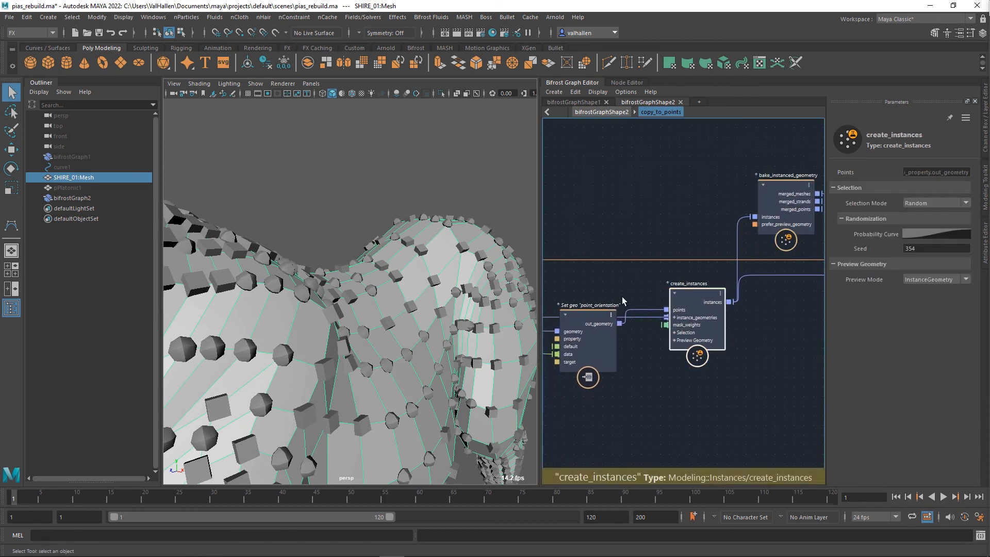
key(f)
scroll(378, 309, up, 3)
alt+drag(326, 308, 351, 314)
scroll(685, 381, down, 3)
alt+middle_drag(657, 397, 740, 378)
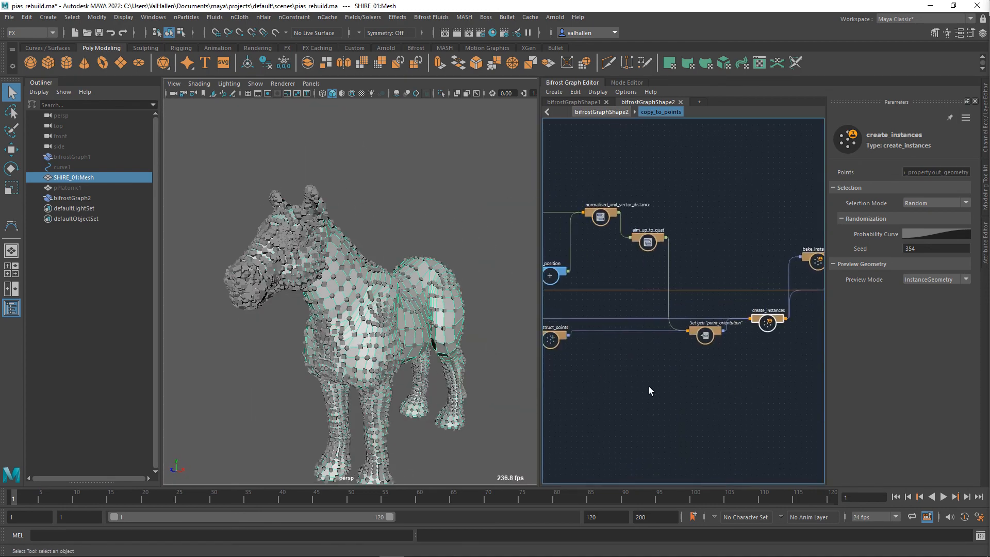
- Return to the top-level bifrostGraphShape2 graph and add a points_in_a_sphere node beneath SHIRE_01_MeshShape
double_click(648, 386)
alt+middle_drag(648, 386, 833, 374)
alt+middle_drag(699, 384, 791, 420)
key(Tab)
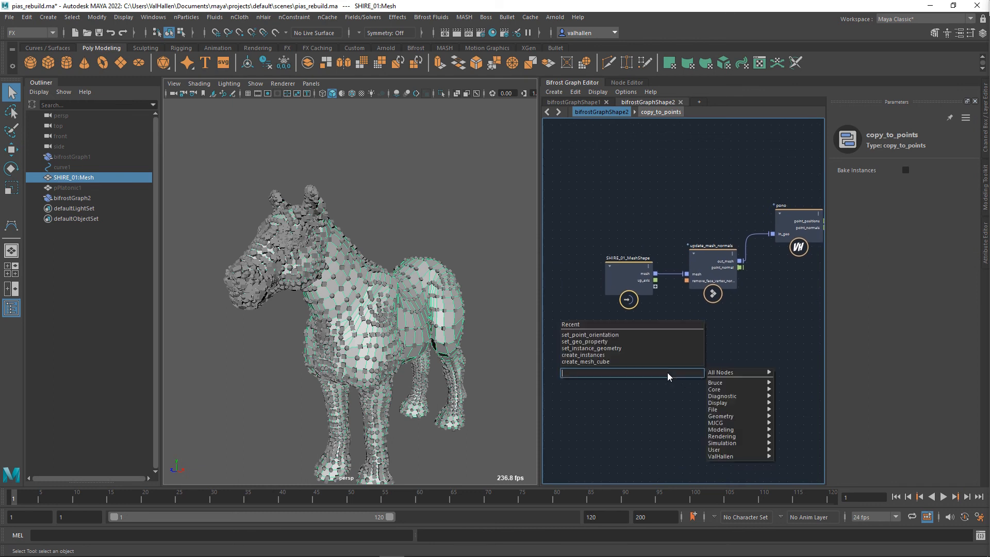
text(points)
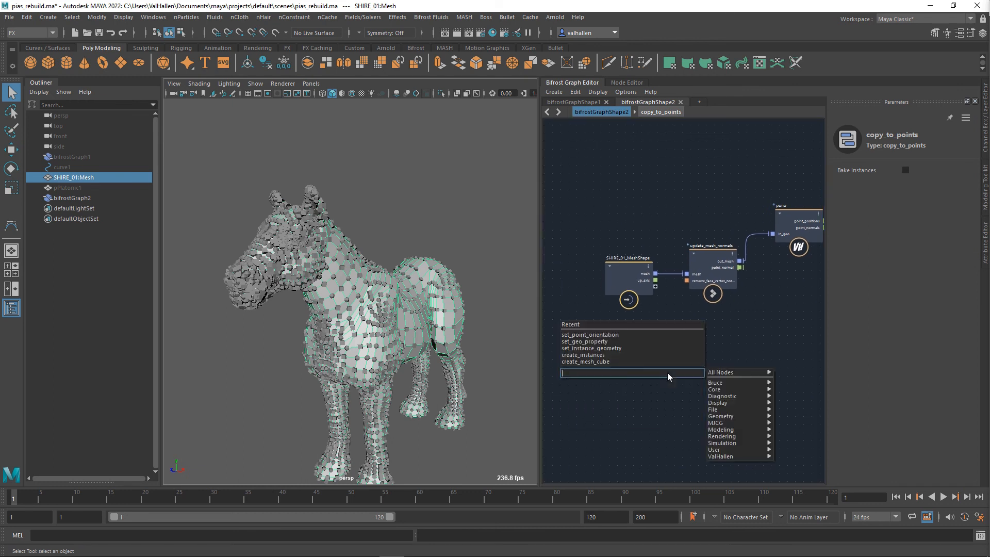
key(Down)
key(Down)
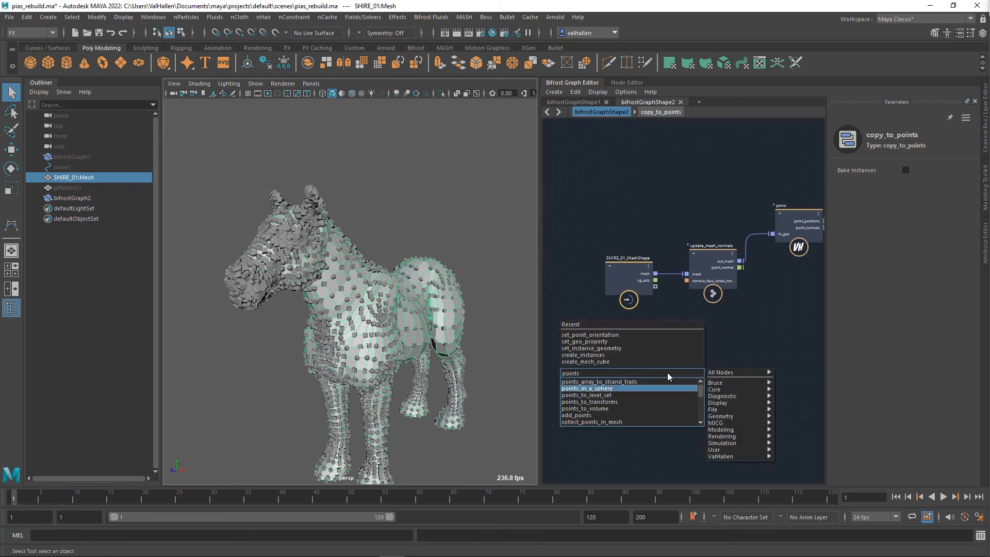
key(Return)
- Create a pnt_display node fed by points_in_a_sphere's positions output and place it beside that node
drag(657, 371, 787, 352)
scroll(683, 341, up, 2)
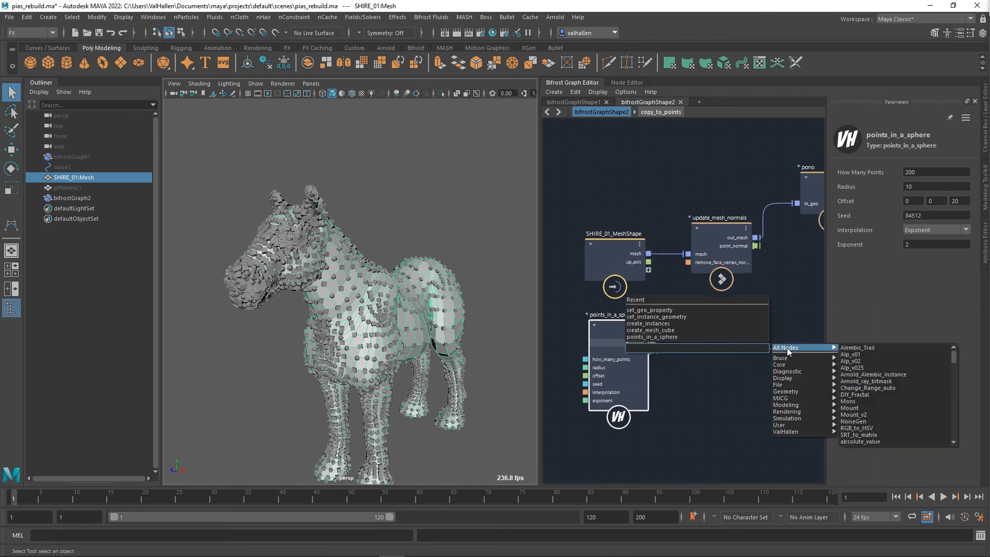
text(pnt)
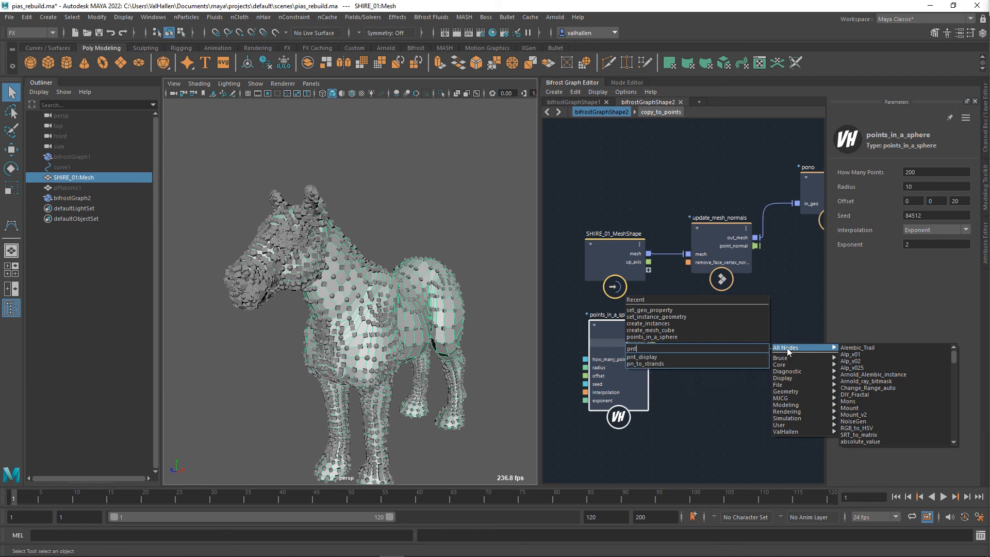
key(Down)
key(Return)
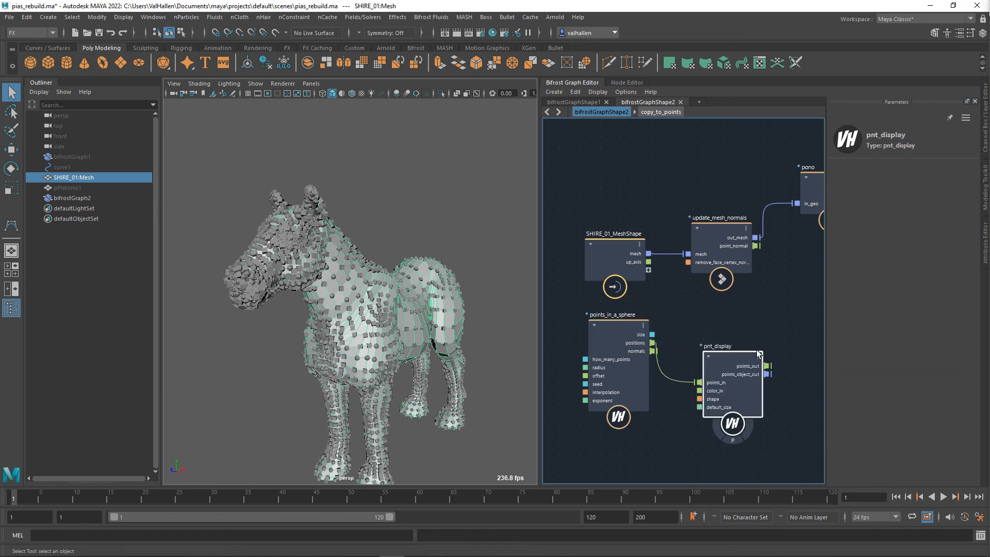
drag(766, 339, 767, 324)
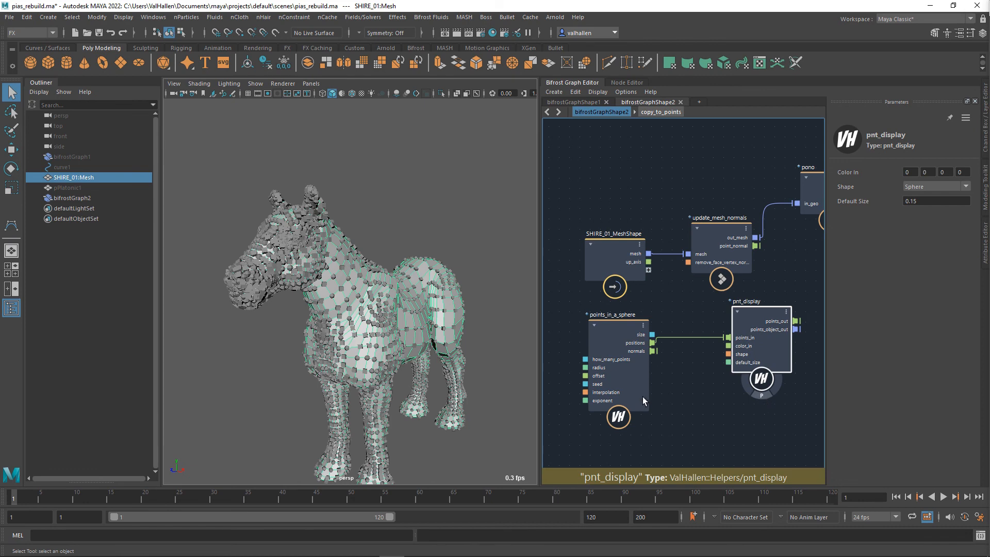
- Preview the pnt_display points in the viewport and examine the point cloud beside the horse
click(673, 365)
scroll(379, 346, down, 8)
alt+drag(379, 347, 304, 357)
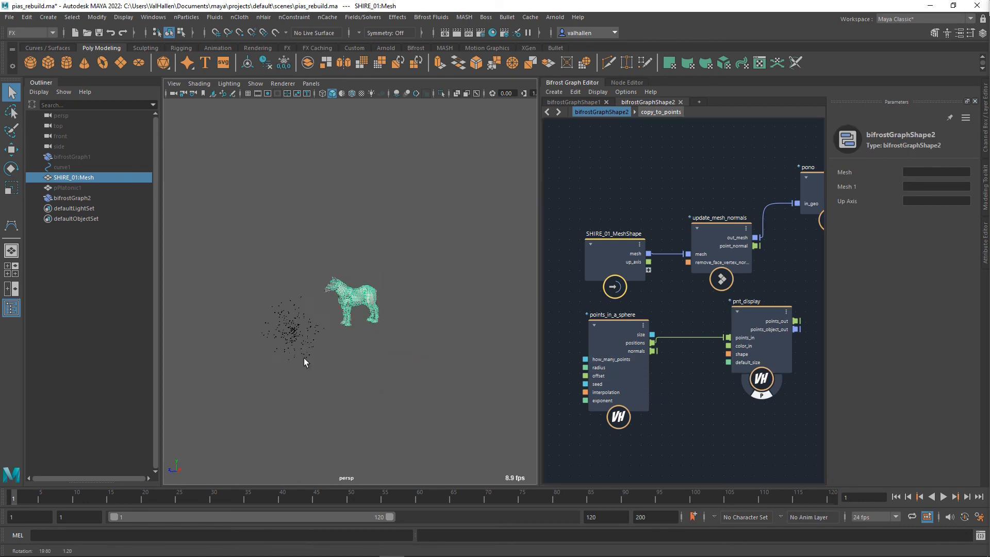
scroll(304, 323, up, 6)
alt+drag(295, 324, 518, 363)
middle_drag(714, 379, 698, 385)
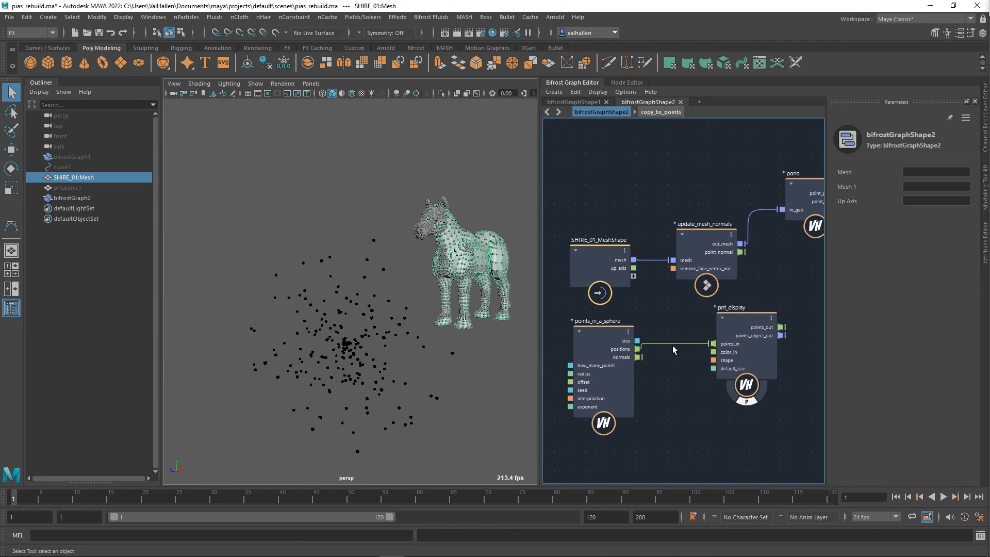
- Disconnect the positions link from pnt_display and delete the pnt_display node
drag(679, 381, 681, 382)
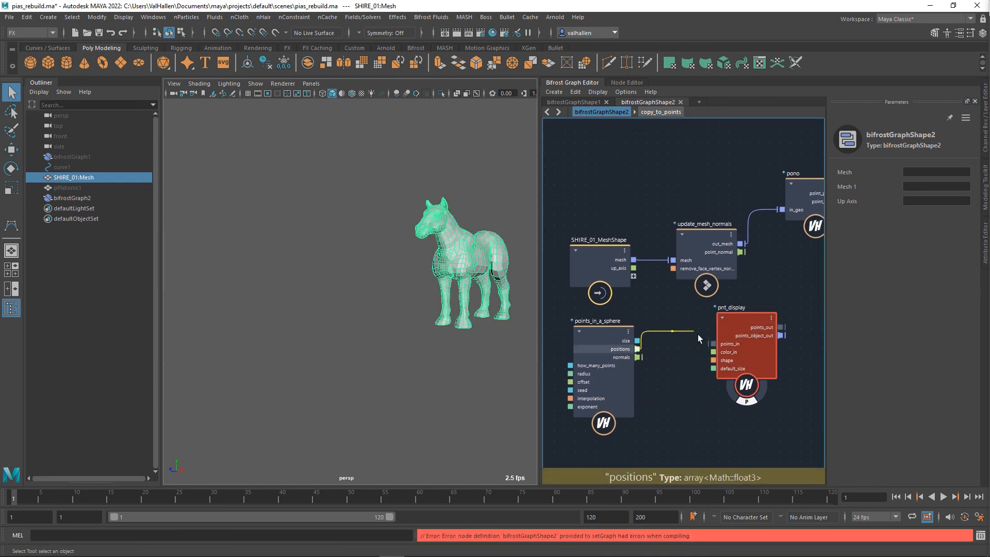
click(751, 331)
key(Delete)
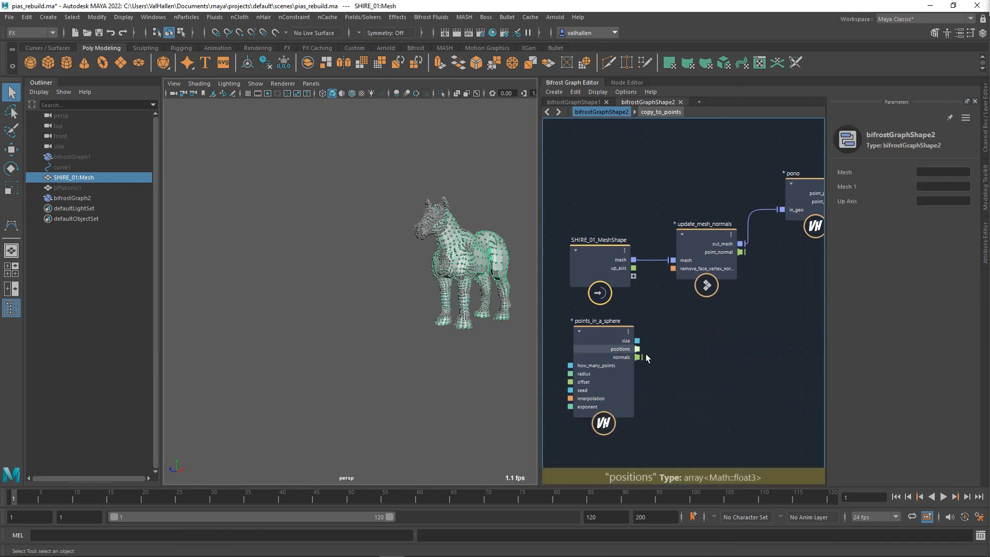
- Connect points_in_a_sphere's positions output to copy_to_points' positions_in port
click(640, 350)
middle_drag(757, 346, 527, 312)
middle_drag(818, 308, 766, 299)
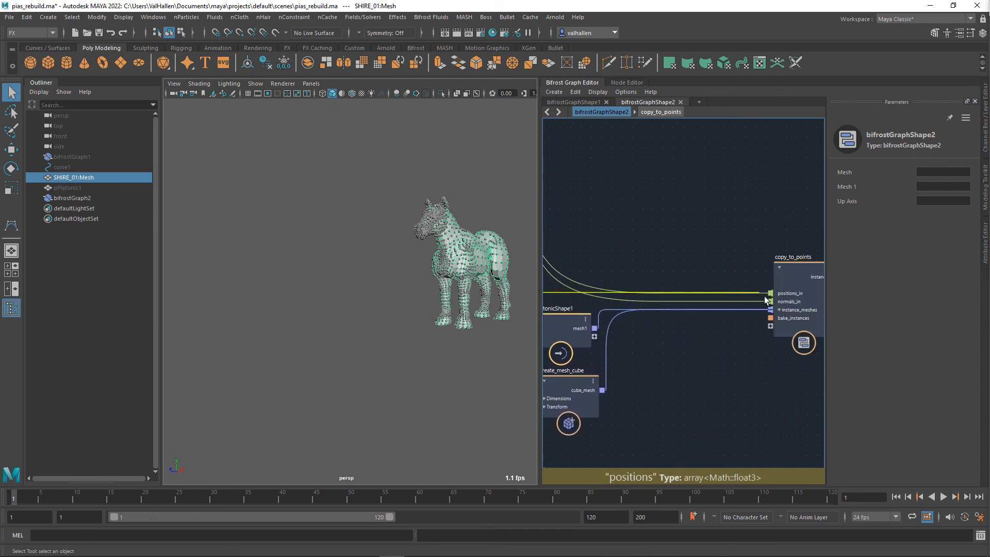
click(773, 294)
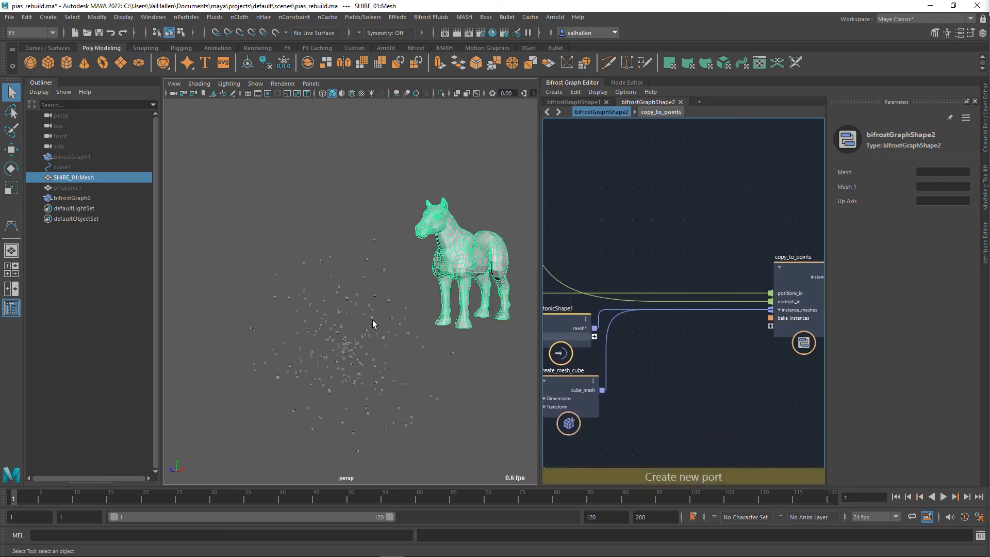
- Connect points_in_a_sphere's normals output to copy_to_points' normals_in port
middle_drag(705, 366, 849, 372)
middle_drag(607, 357, 811, 356)
click(659, 330)
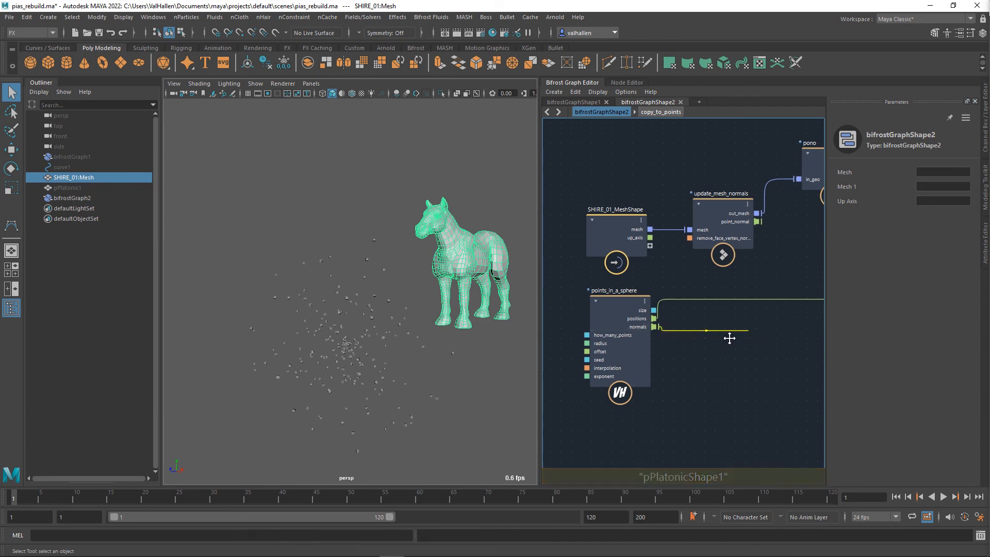
middle_drag(729, 338, 464, 344)
middle_drag(767, 341, 673, 336)
click(698, 317)
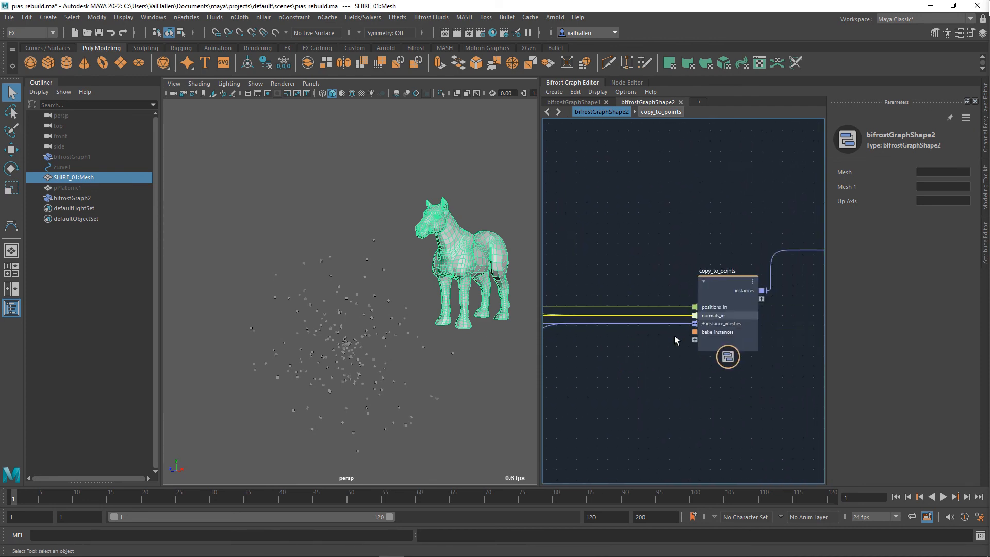
- Inspect the instances scattered by points_in_a_sphere, that node's parameters, and its connections into copy_to_points
mouse_move(375, 347)
alt+mouse_down()
mouse_move(411, 338)
mouse_move(424, 368)
mouse_move(366, 341)
alt+mouse_up()
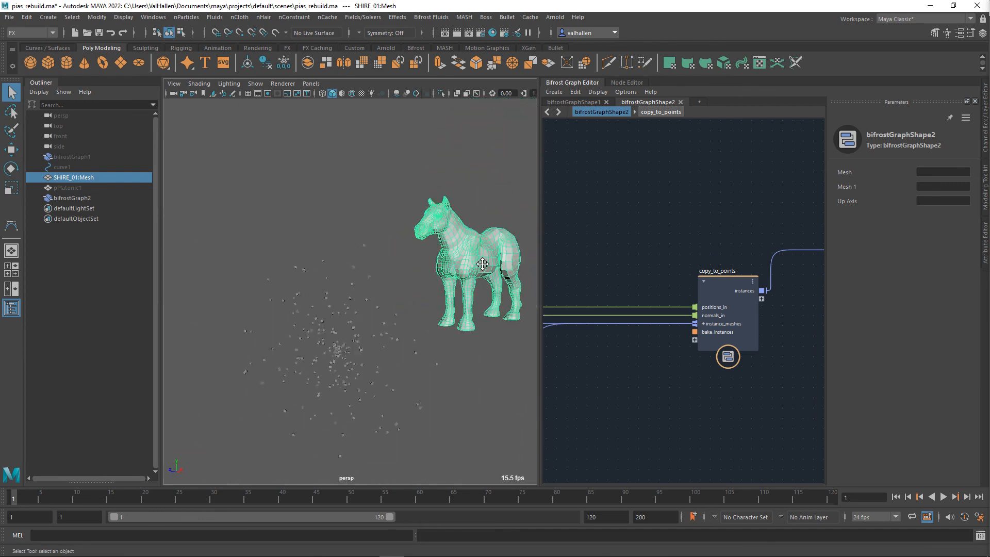
alt+middle_drag(481, 263, 341, 344)
alt+middle_drag(694, 345, 824, 338)
alt+middle_drag(718, 367, 846, 355)
alt+middle_drag(606, 348, 757, 352)
drag(586, 314, 570, 281)
scroll(749, 329, down, 3)
alt+middle_drag(750, 330, 429, 327)
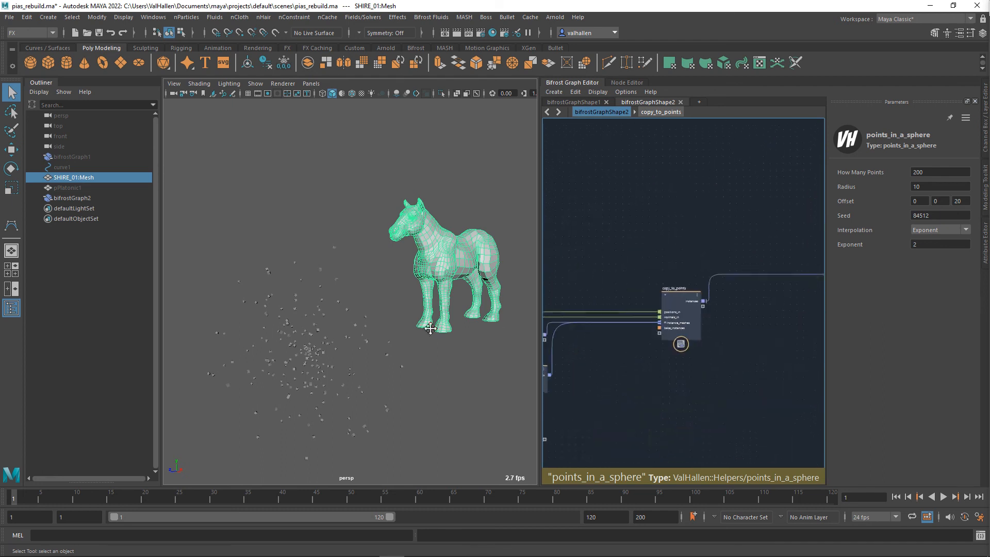
alt+middle_drag(691, 362, 715, 370)
scroll(687, 354, up, 1)
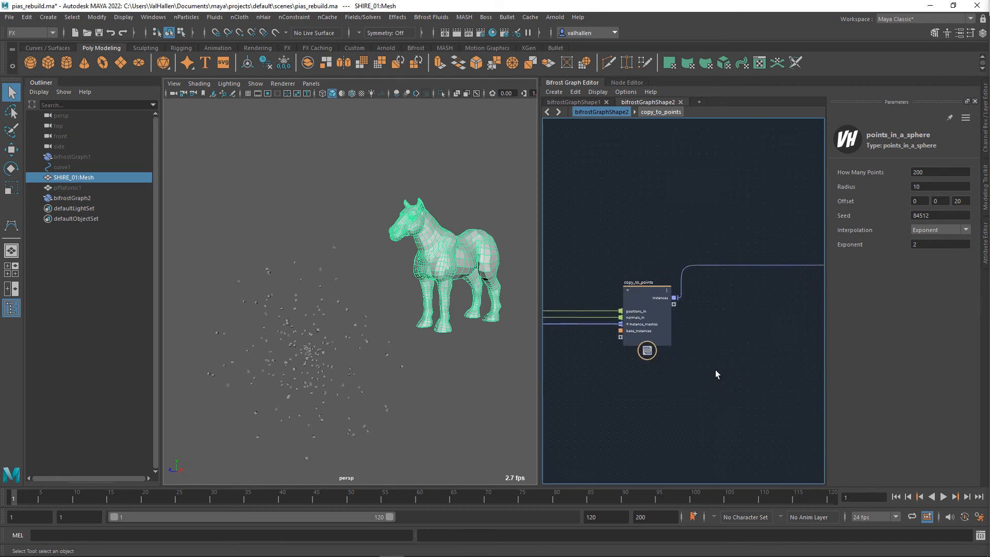
scroll(715, 366, up, 1)
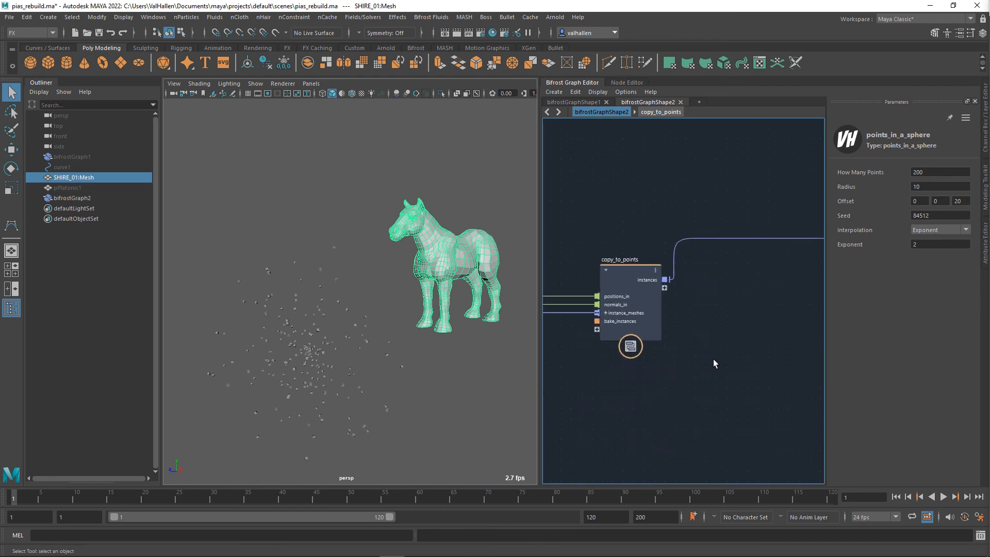